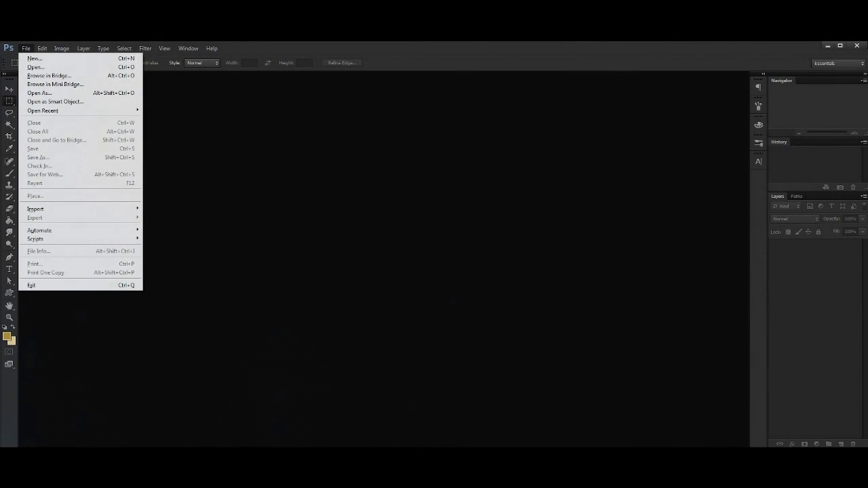
- Create a 1280 x 720 pixel document at 72 pixels/inch from the OSi_animation preset and add a layer named "sketch"
click(37, 59)
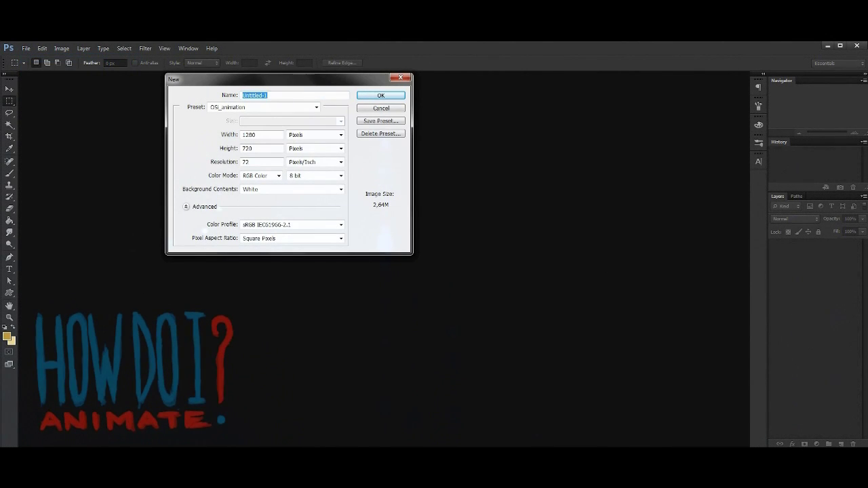
key(Return)
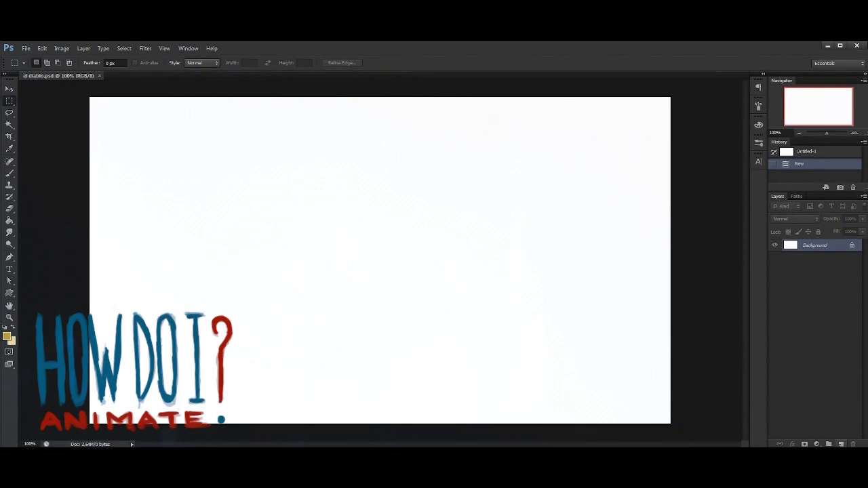
key(ctrl+shift+alt+n)
double_click(819, 245)
text(sketch)
key(Return)
- Rough out the character's round head in dark blue with the Brush, slightly above and beyond the canvas centre
key(b)
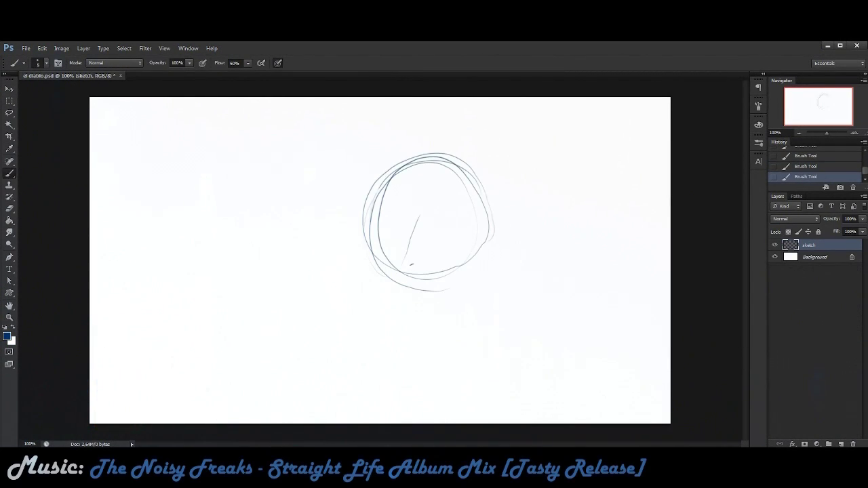
drag(475, 163, 509, 271)
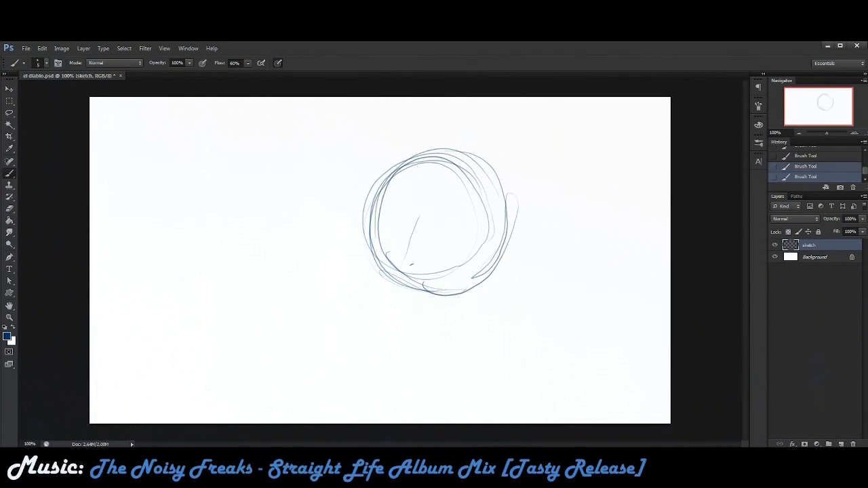
drag(451, 137, 407, 309)
mouse_move(390, 163)
mouse_down()
mouse_move(380, 299)
mouse_move(468, 302)
mouse_up()
drag(512, 224, 478, 285)
- Sketch the swept hair outline and the glaring eyes with heavy, angry eyebrows on the head
mouse_move(383, 135)
mouse_down()
mouse_move(485, 163)
mouse_move(523, 194)
mouse_up()
mouse_move(400, 139)
mouse_down()
mouse_move(346, 173)
mouse_move(458, 183)
mouse_up()
drag(417, 234, 458, 230)
drag(445, 128, 522, 197)
drag(417, 230, 458, 234)
drag(415, 216, 475, 217)
mouse_move(377, 211)
mouse_down()
mouse_move(396, 234)
mouse_move(451, 235)
mouse_up()
drag(416, 219, 472, 211)
drag(418, 216, 471, 209)
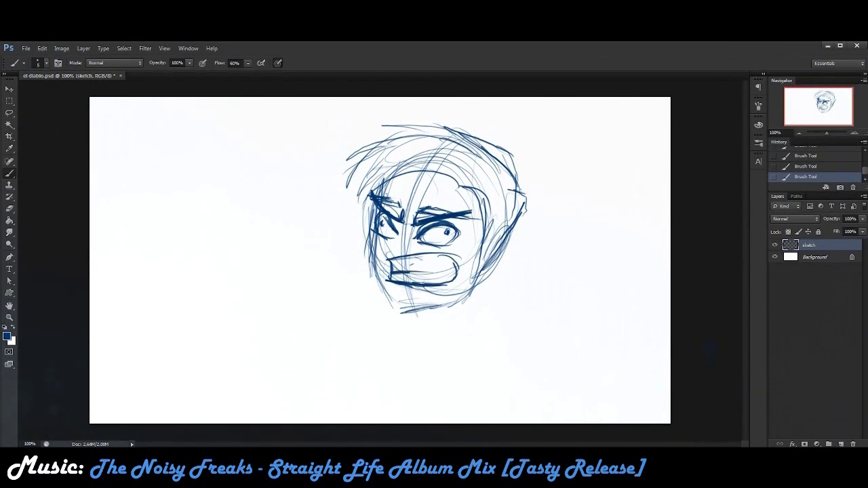
- Draw the nose and stubbled jaw, and letter "EL DIABLO" with a zigzag line beside the head
drag(407, 230, 390, 255)
mouse_move(365, 266)
mouse_down()
mouse_move(404, 310)
mouse_move(455, 288)
mouse_move(447, 306)
mouse_up()
drag(380, 252, 415, 250)
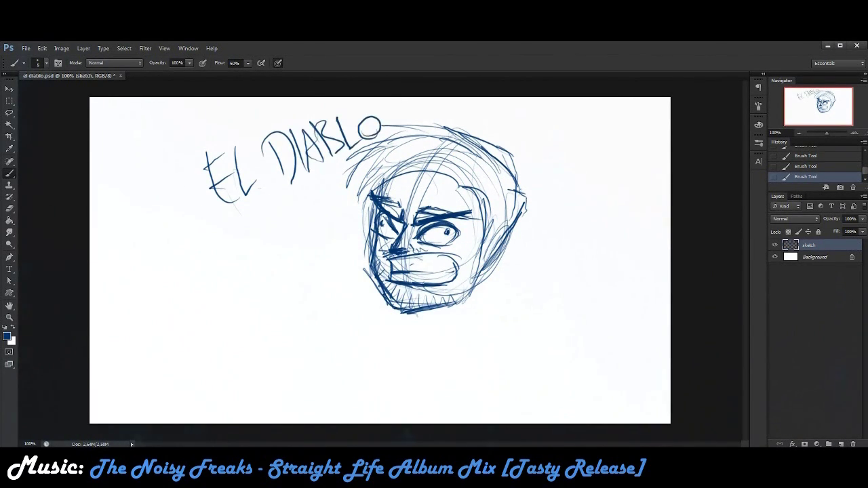
drag(329, 182, 341, 238)
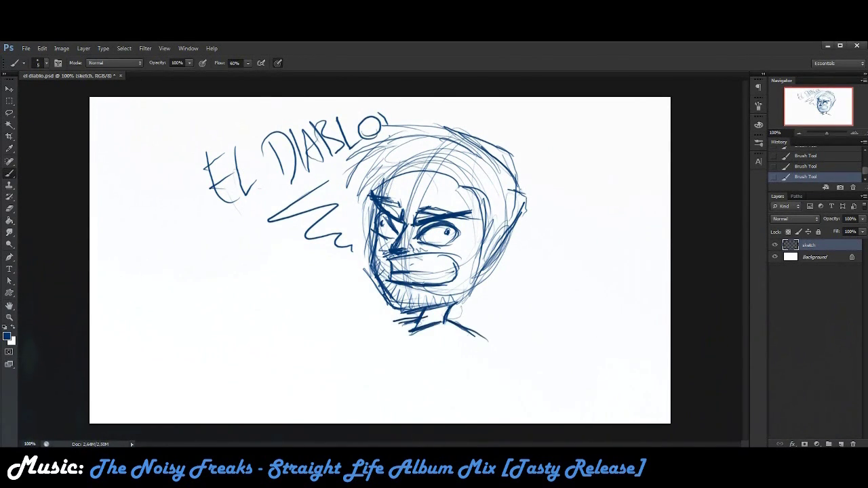
- Sketch the shoulder and the torso outline below the neck, running down to the canvas edge
drag(453, 327, 484, 380)
drag(482, 346, 438, 422)
drag(400, 322, 370, 422)
drag(453, 375, 426, 424)
- Draw headphones over the head, with the band along the hair and the ear cup beside the jaw
mouse_move(503, 145)
mouse_down()
mouse_move(473, 279)
mouse_move(483, 268)
mouse_up()
drag(468, 339, 448, 373)
drag(516, 156, 475, 278)
drag(488, 231, 508, 265)
drag(439, 121, 522, 204)
drag(502, 231, 474, 278)
- Sketch the arm stretched out horizontally from the shoulder, with the rolled sleeve and the hand aiming a pistol
drag(393, 309, 282, 298)
drag(380, 344, 302, 329)
drag(394, 318, 249, 296)
drag(256, 304, 253, 412)
drag(395, 339, 293, 329)
drag(251, 284, 331, 307)
mouse_move(306, 299)
mouse_down()
mouse_move(299, 335)
mouse_move(178, 269)
mouse_up()
mouse_move(230, 274)
mouse_down()
mouse_move(166, 280)
mouse_move(241, 263)
mouse_up()
drag(174, 257, 231, 255)
drag(183, 249, 185, 265)
mouse_move(187, 262)
mouse_down()
mouse_move(237, 266)
mouse_move(282, 302)
mouse_up()
drag(250, 298, 310, 317)
- Sketch the near arm with its shoulder joint, darken the shirt collar, and rough in a ground line under the gun arm
drag(450, 334, 504, 381)
drag(480, 341, 516, 412)
drag(475, 366, 513, 421)
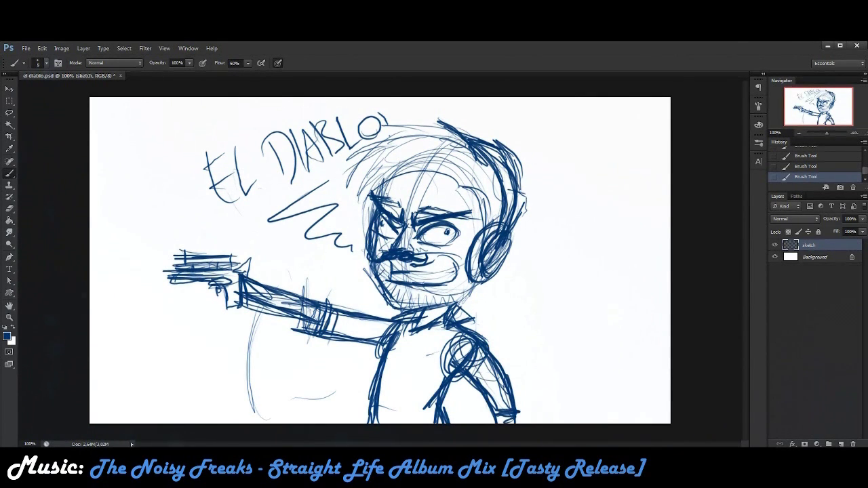
drag(445, 340, 468, 380)
drag(404, 325, 392, 352)
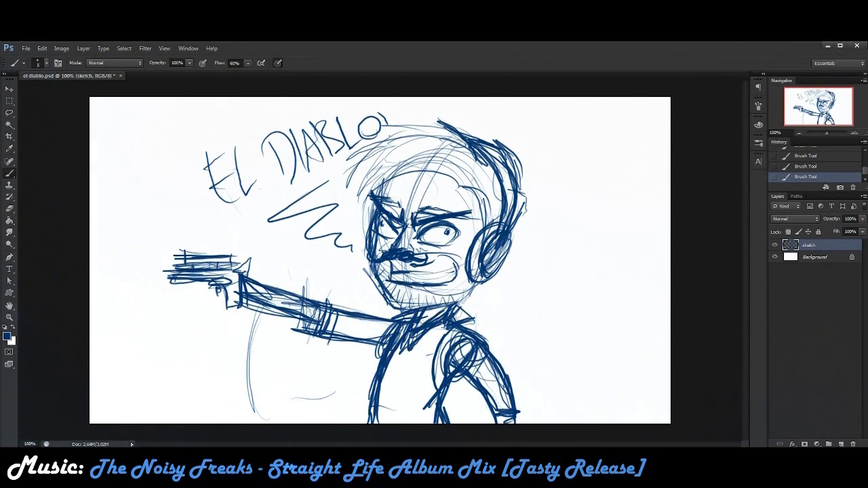
drag(196, 346, 359, 342)
- Fade the sketch layer and add a new layer named "s1"
drag(836, 231, 818, 231)
click(841, 444)
text(s1)
key(Return)
- Sketch an alternative pose over the faded drawing, with the head leaning toward the gun and curved face guidelines
drag(449, 148, 302, 186)
drag(475, 296, 370, 313)
drag(298, 190, 292, 298)
drag(401, 204, 299, 291)
drag(319, 170, 339, 319)
drag(407, 268, 359, 329)
drag(302, 292, 383, 275)
drag(315, 261, 306, 299)
mouse_move(343, 241)
mouse_down()
mouse_move(346, 292)
mouse_move(397, 277)
mouse_move(421, 295)
mouse_up()
drag(218, 252, 234, 235)
- Rough out the neck, jaw and head contour of another upright pose on layer "s2"
drag(405, 273, 417, 300)
drag(390, 326, 434, 288)
drag(407, 298, 467, 295)
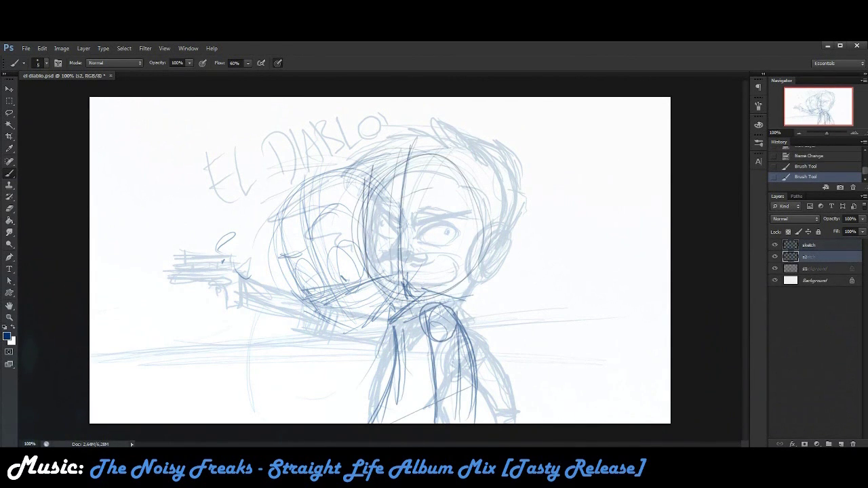
drag(366, 178, 370, 274)
drag(365, 277, 407, 307)
drag(479, 193, 475, 288)
drag(407, 313, 468, 291)
- Draw flat eyebrows, half-closed eyes, a nose, a moustache and a mouth on the s2 face
drag(357, 222, 395, 221)
drag(404, 224, 468, 222)
drag(362, 230, 401, 234)
drag(407, 230, 456, 232)
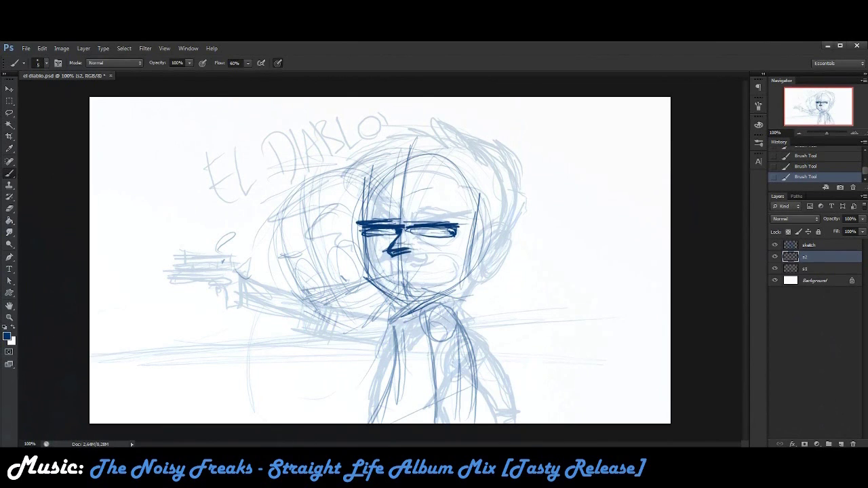
drag(396, 252, 456, 265)
drag(375, 264, 456, 269)
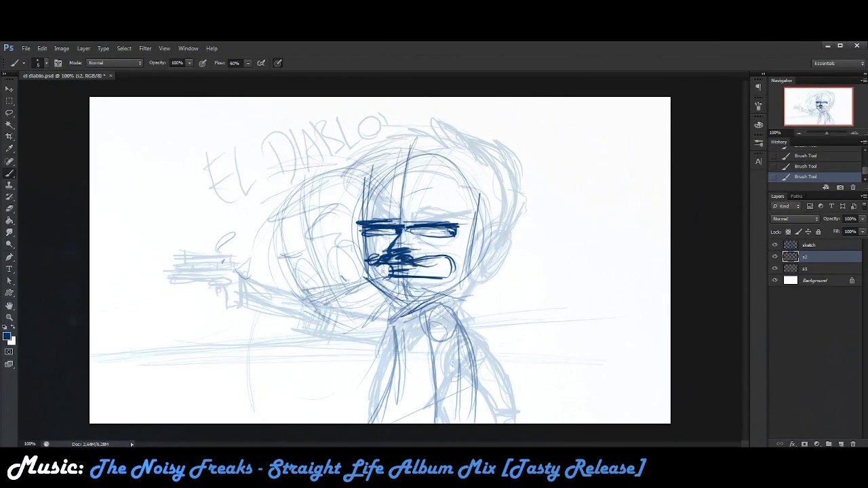
- Draw the hair and the headphones around the head of the s2 pose
drag(367, 203, 459, 178)
drag(347, 190, 464, 163)
drag(362, 167, 432, 139)
mouse_move(418, 140)
mouse_down()
mouse_move(468, 170)
mouse_move(495, 218)
mouse_up()
drag(468, 178, 474, 255)
drag(494, 203, 468, 270)
drag(358, 204, 354, 265)
- Sketch the neck, shoulder and torso lines of the s2 pose down to the canvas edge
drag(412, 320, 452, 291)
mouse_move(456, 285)
mouse_down()
mouse_move(468, 313)
mouse_move(475, 409)
mouse_up()
drag(447, 300, 485, 417)
drag(434, 319, 461, 421)
drag(407, 316, 379, 417)
drag(411, 315, 402, 417)
- Sketch the forward arm of the s2 pose bent at the elbow, with the hand raised in front of the chest
mouse_move(384, 301)
mouse_down()
mouse_move(357, 391)
mouse_move(331, 373)
mouse_up()
mouse_move(336, 324)
mouse_down()
mouse_move(312, 298)
mouse_move(285, 302)
mouse_up()
mouse_move(310, 298)
mouse_down()
mouse_move(255, 308)
mouse_move(309, 298)
mouse_up()
mouse_move(263, 314)
mouse_down()
mouse_move(303, 319)
mouse_move(313, 337)
mouse_up()
drag(253, 291, 309, 274)
drag(311, 307, 345, 350)
- Add the remaining forearm and lower body lines to the s2 pose near the canvas edge
drag(407, 366, 448, 421)
drag(325, 326, 369, 387)
drag(401, 367, 456, 422)
drag(482, 397, 487, 417)
drag(397, 372, 424, 403)
drag(427, 377, 450, 423)
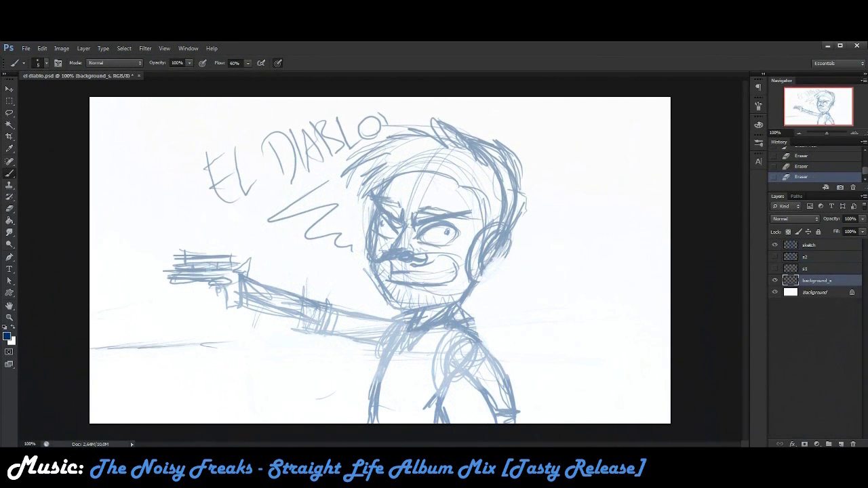
- Sketch the ground line across the scene and a staircase behind the character's back on the "background_s" layer
drag(91, 347, 670, 319)
drag(603, 338, 666, 195)
mouse_move(600, 336)
mouse_down()
mouse_move(670, 216)
mouse_move(670, 252)
mouse_up()
mouse_move(626, 309)
mouse_down()
mouse_move(671, 270)
mouse_move(661, 301)
mouse_up()
mouse_move(575, 333)
mouse_down()
mouse_move(639, 347)
mouse_move(649, 371)
mouse_move(659, 369)
mouse_up()
- Sketch the lattice pattern and sill details of the window behind the gun, plus the base lines of the wall
drag(128, 241, 184, 201)
drag(474, 293, 593, 291)
drag(89, 299, 251, 292)
drag(193, 234, 230, 204)
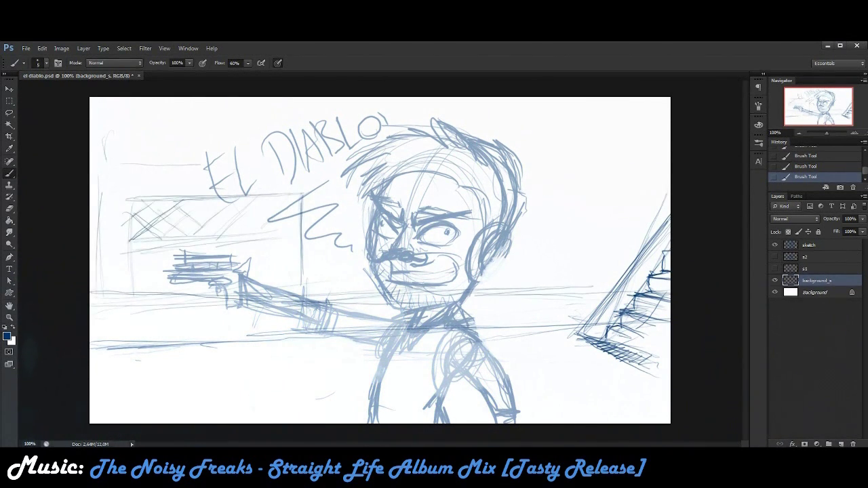
drag(133, 267, 216, 238)
- Draw a horizontal trim band with vertical divisions across the upper wall and outline the windows above it
drag(270, 170, 670, 160)
drag(91, 141, 499, 136)
drag(351, 133, 655, 131)
drag(109, 145, 109, 174)
drag(156, 145, 156, 173)
drag(210, 143, 211, 174)
drag(242, 110, 339, 108)
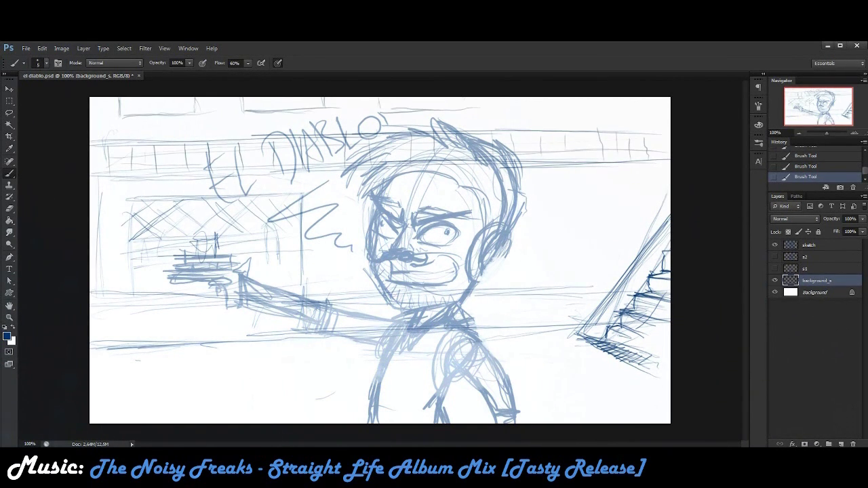
- Outline a wide rectangular window frame on the wall behind the character's head
drag(362, 202, 362, 277)
drag(364, 186, 576, 180)
drag(566, 184, 566, 293)
- Draw a dark lintel over the lattice window and a small poster frame between it and the character's face
drag(152, 176, 209, 175)
drag(320, 211, 320, 269)
mouse_move(131, 175)
mouse_down()
mouse_move(274, 171)
mouse_move(212, 173)
mouse_up()
drag(319, 204, 335, 218)
drag(141, 177, 209, 174)
drag(323, 275, 364, 272)
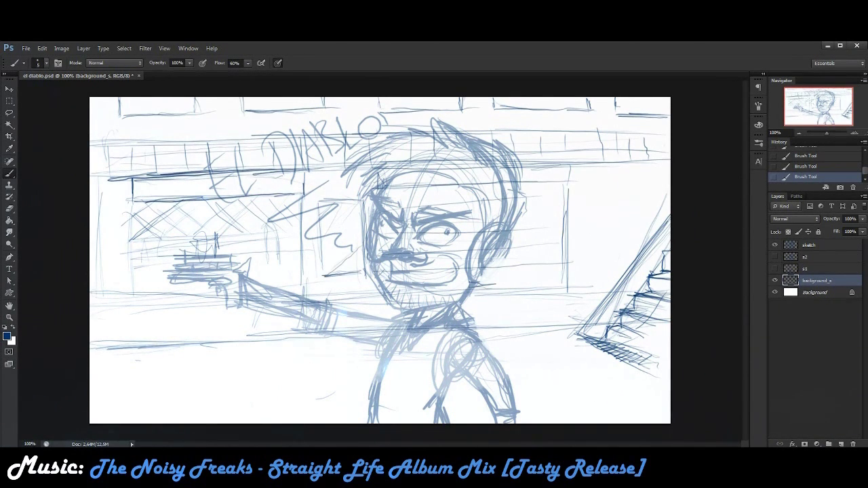
drag(324, 226, 329, 244)
- Sketch the foreground steps on the gun side of the scene and add detail to the poster and nearby wall edge
drag(98, 315, 136, 312)
drag(322, 216, 358, 210)
mouse_move(136, 320)
mouse_down()
mouse_move(92, 375)
mouse_move(94, 410)
mouse_up()
drag(101, 285, 102, 320)
drag(107, 170, 110, 229)
drag(91, 316, 138, 314)
- Strengthen the foreground steps, ground lines, lattice window frame and wall posts with darker strokes
drag(299, 140, 293, 188)
drag(262, 344, 337, 342)
drag(388, 289, 464, 288)
drag(556, 202, 556, 260)
drag(91, 283, 106, 311)
mouse_move(91, 319)
mouse_down()
mouse_move(106, 334)
mouse_move(93, 410)
mouse_up()
drag(291, 172, 270, 193)
drag(133, 182, 133, 292)
drag(129, 195, 253, 194)
drag(566, 188, 566, 280)
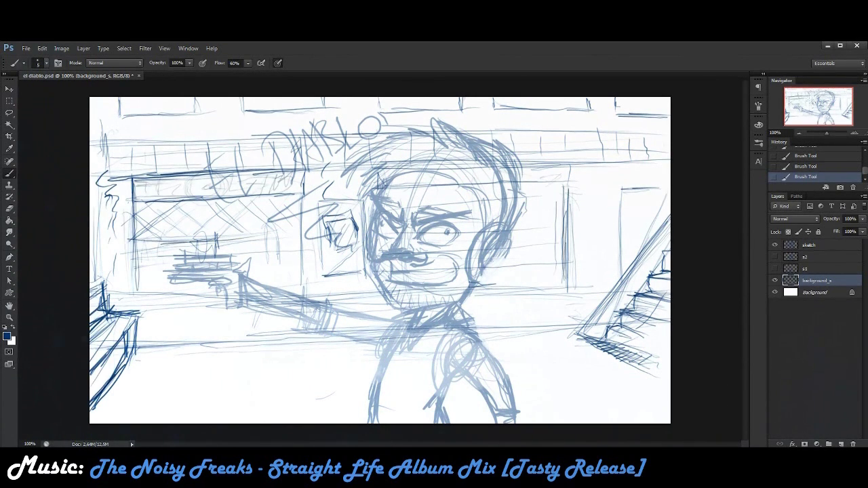
- Draw a door with a round window on the wall between the large window and the staircase
drag(594, 181, 595, 282)
mouse_move(591, 180)
mouse_down()
mouse_move(648, 178)
mouse_move(642, 277)
mouse_up()
mouse_move(597, 190)
mouse_down()
mouse_move(598, 293)
mouse_move(613, 194)
mouse_up()
drag(600, 197, 650, 175)
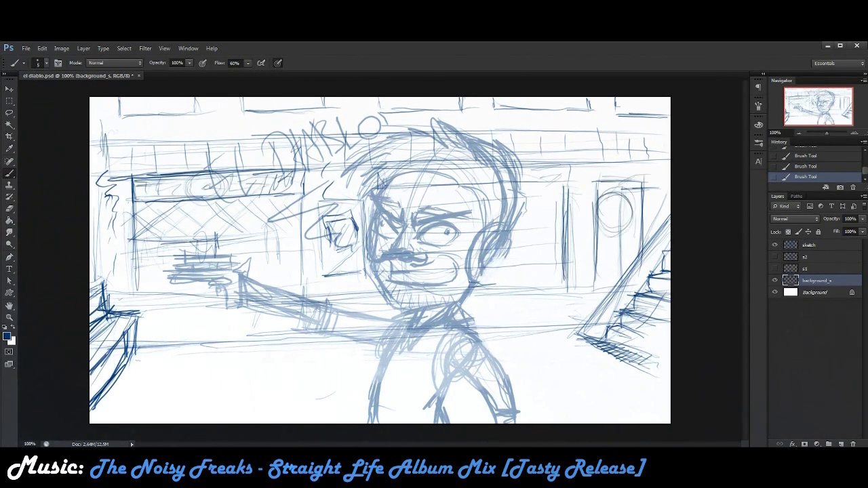
- Strengthen the door's edge and base, and sketch long slanted lines for the sidewalk, street and upper ledge
drag(594, 197, 594, 285)
drag(583, 291, 642, 288)
drag(113, 312, 521, 289)
drag(295, 305, 670, 272)
drag(103, 311, 613, 287)
drag(126, 340, 402, 309)
drag(158, 339, 555, 319)
drag(148, 373, 546, 339)
drag(108, 416, 564, 356)
drag(375, 425, 653, 385)
drag(355, 425, 500, 387)
drag(412, 347, 599, 325)
drag(99, 135, 98, 156)
drag(375, 139, 671, 126)
drag(250, 424, 287, 396)
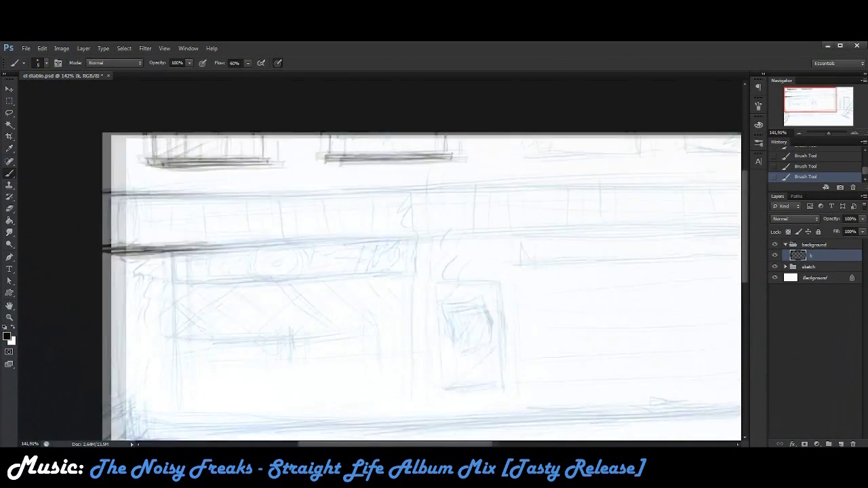
- Ink the sills and frames of the upper-storey windows in black on the background line layer
mouse_move(304, 140)
mouse_down()
mouse_move(430, 140)
mouse_move(407, 144)
mouse_up()
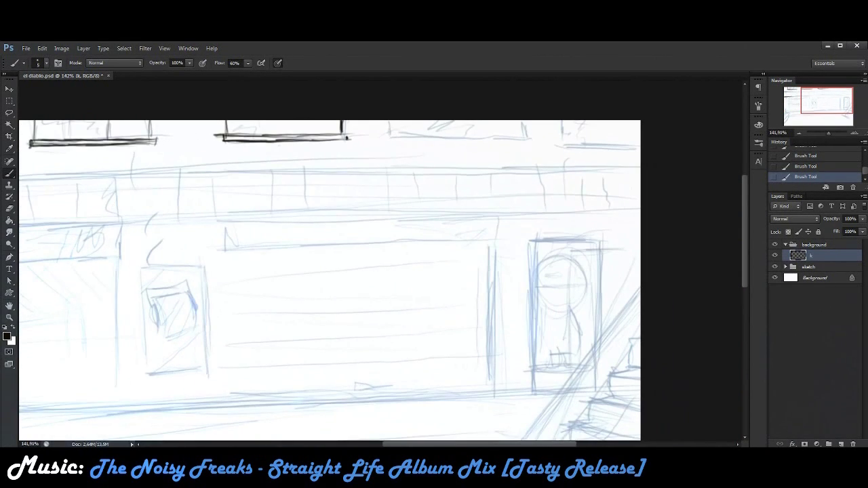
drag(393, 133, 529, 130)
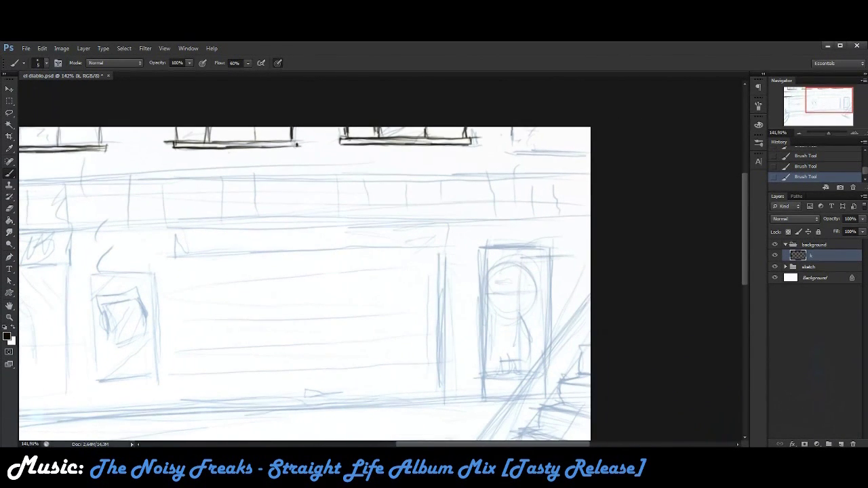
drag(510, 135, 590, 135)
drag(510, 141, 590, 141)
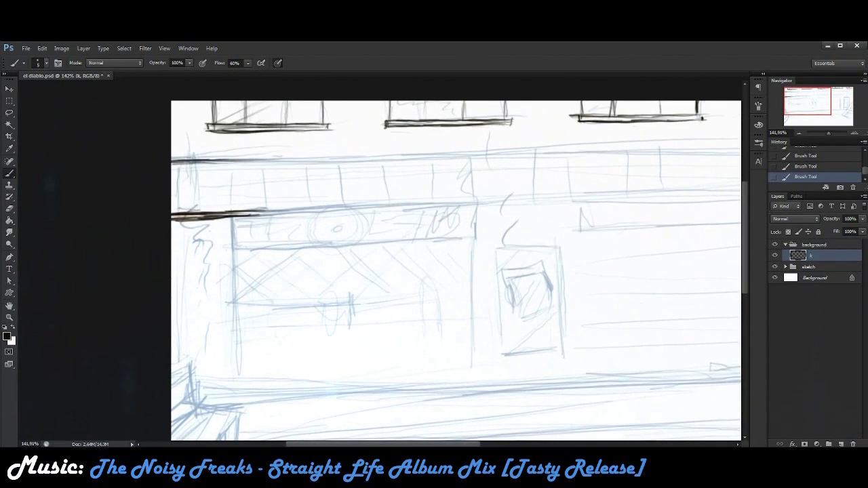
- Ink the upper ledge line in black across the whole facade with overlapping strokes
drag(176, 163, 431, 153)
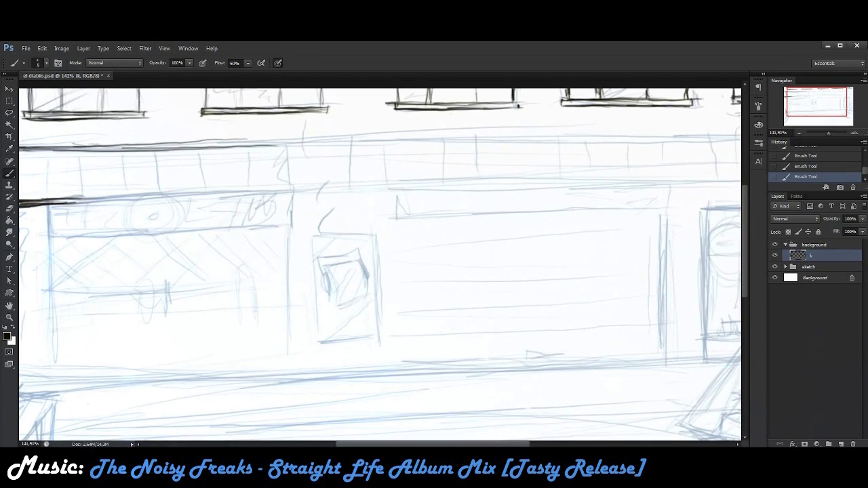
drag(88, 145, 393, 139)
drag(267, 140, 513, 132)
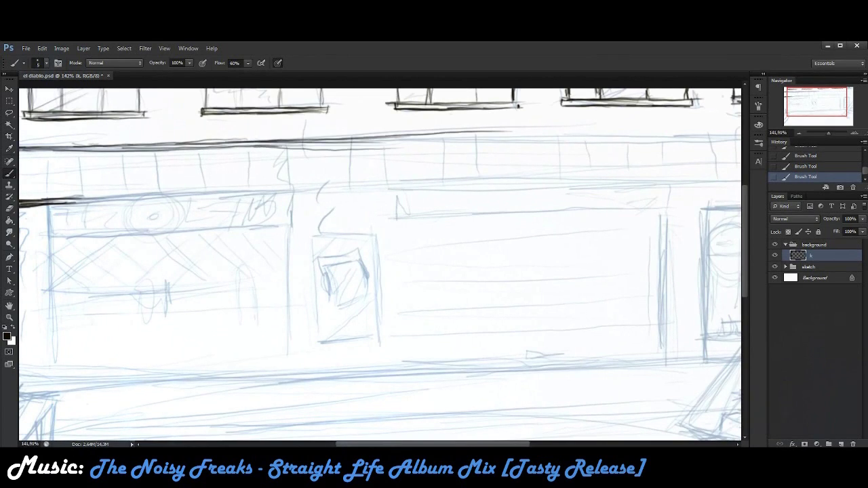
drag(125, 133, 315, 131)
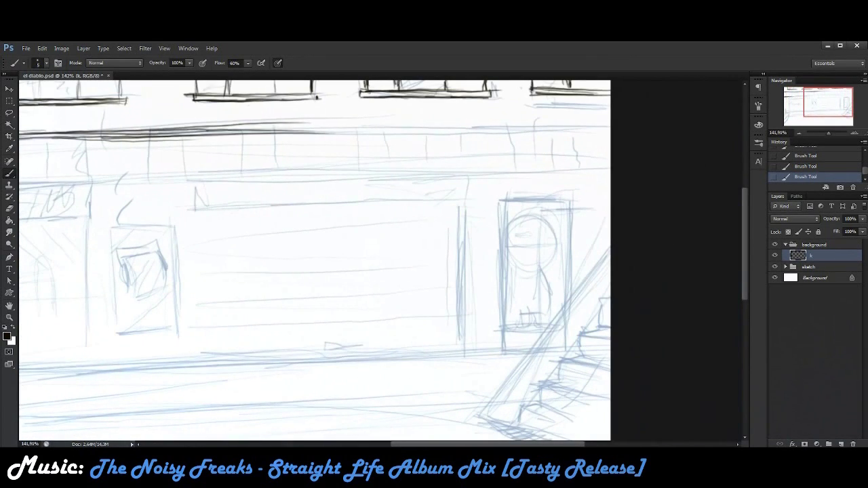
drag(212, 130, 478, 128)
drag(353, 127, 611, 124)
drag(171, 137, 262, 135)
drag(212, 135, 434, 133)
drag(342, 139, 611, 126)
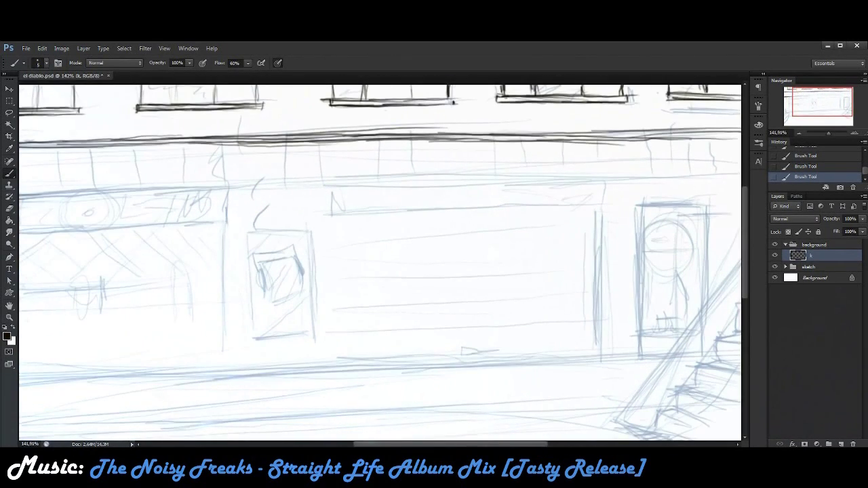
- Ink the lower ledge line across the facade and clean up stray line work with the Eraser
key(e)
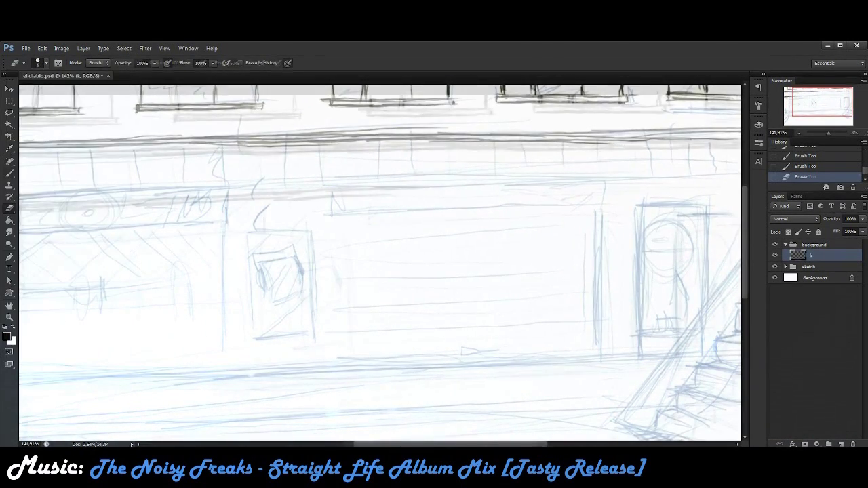
key(b)
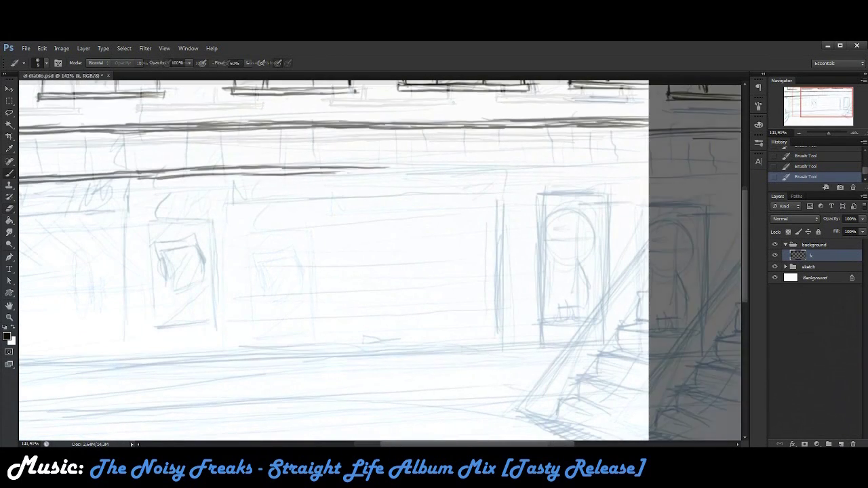
drag(20, 179, 648, 164)
drag(577, 170, 649, 168)
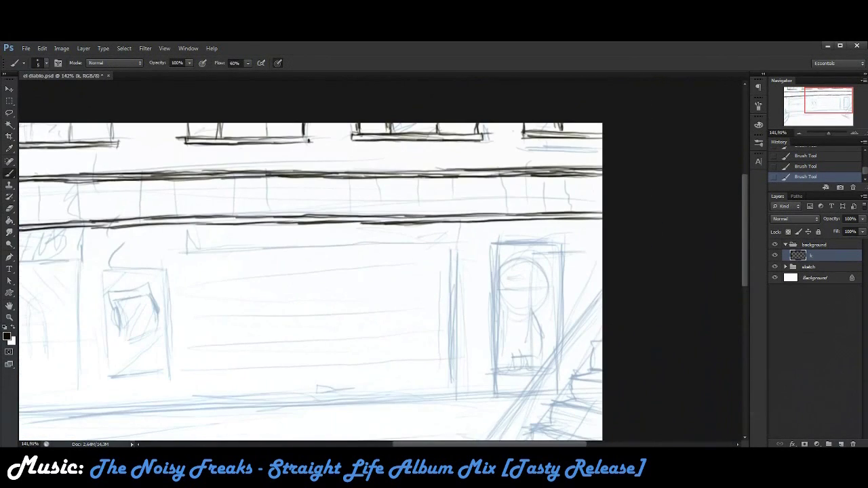
key(e)
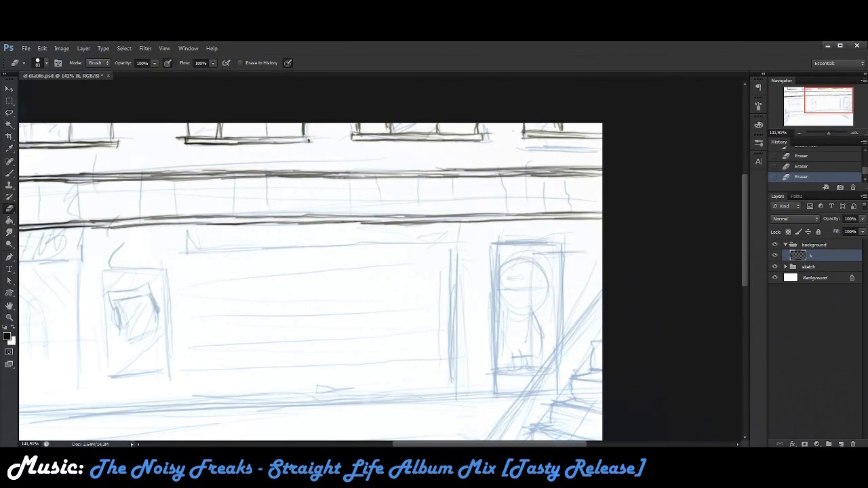
click(45, 63)
key(Return)
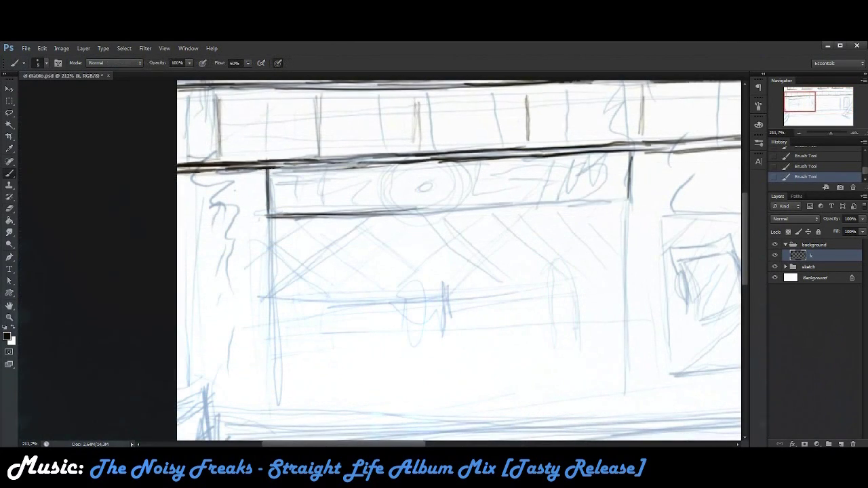
- Ink the shop window's frame and side posts, and fill its upper part with crossed diagonal lattice lines
drag(461, 203, 646, 201)
mouse_move(271, 216)
mouse_down()
mouse_move(312, 294)
mouse_move(445, 297)
mouse_up()
mouse_move(625, 202)
mouse_down()
mouse_move(628, 327)
mouse_move(640, 280)
mouse_up()
drag(639, 279, 638, 370)
scroll(465, 260, up, 3)
drag(291, 298, 369, 225)
drag(380, 309, 475, 224)
drag(556, 285, 631, 312)
- Ink the shop sign above the lattice window with a furry face between the words "TASTY" and "LAND"
drag(407, 184, 441, 203)
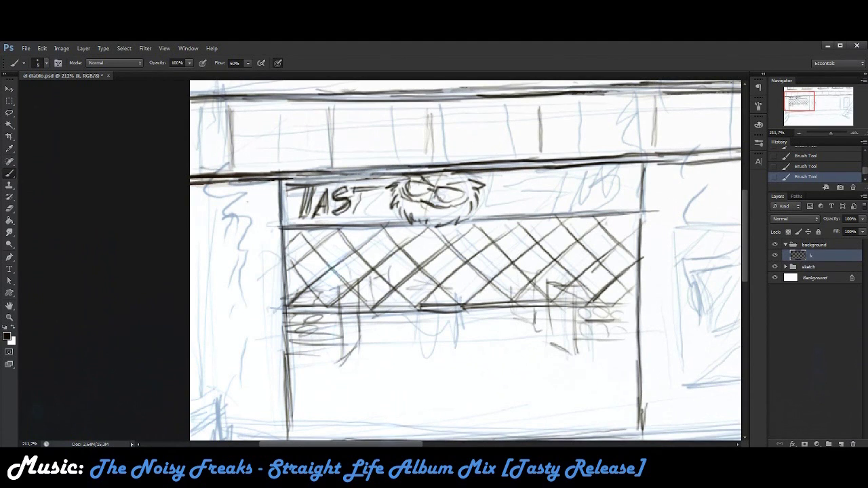
scroll(465, 260, right, 4)
drag(384, 194, 361, 225)
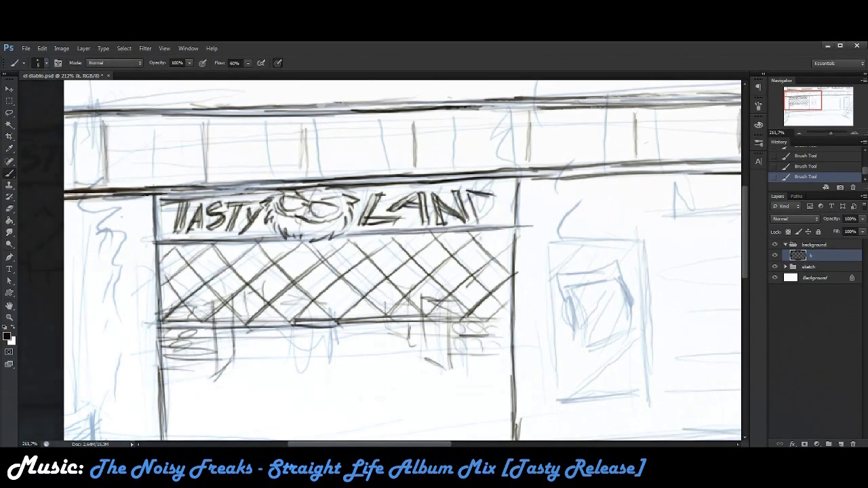
- Ink the wall poster with its frame, a masked dog on a board and diagonal bands in the corners
drag(395, 298, 452, 267)
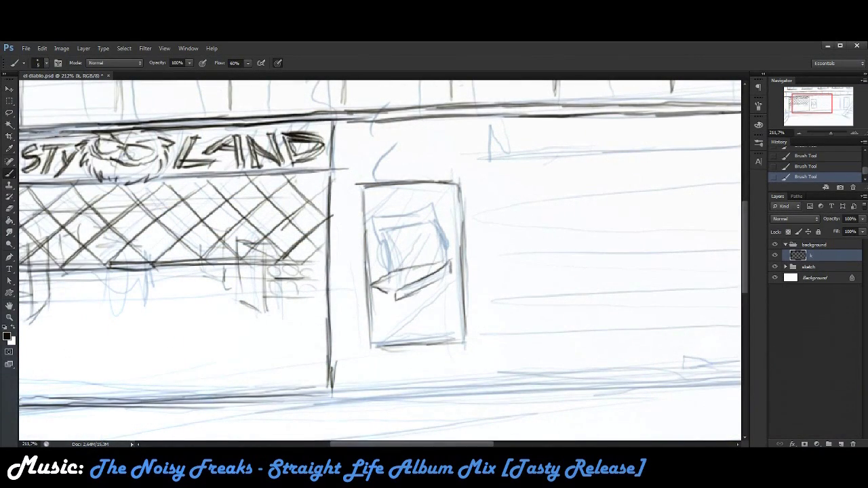
drag(413, 227, 410, 228)
drag(416, 225, 412, 226)
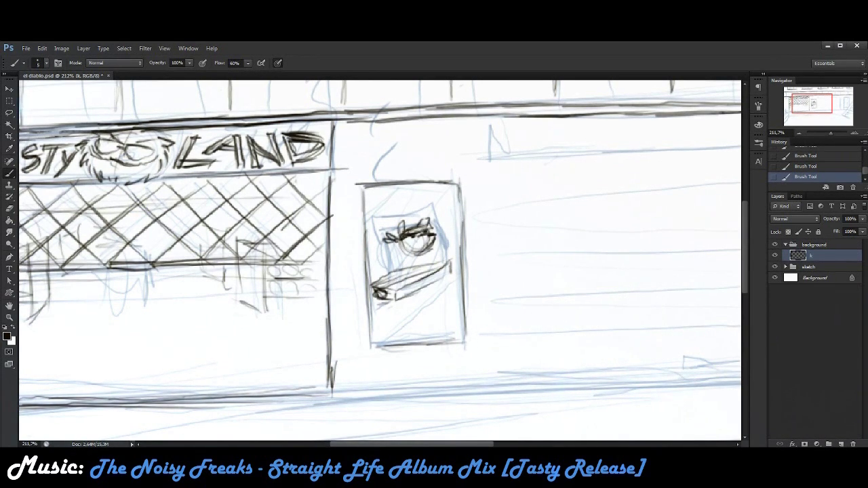
drag(393, 294, 452, 273)
drag(366, 237, 456, 187)
drag(371, 339, 468, 272)
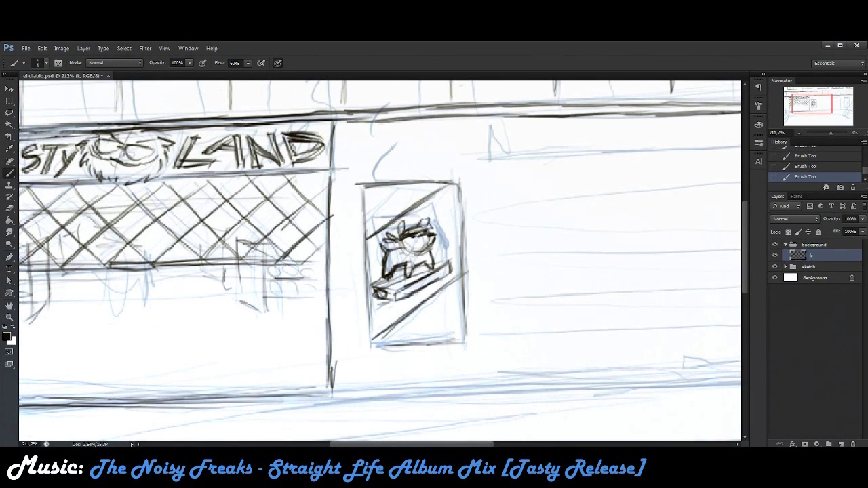
drag(459, 188, 367, 194)
drag(367, 194, 366, 225)
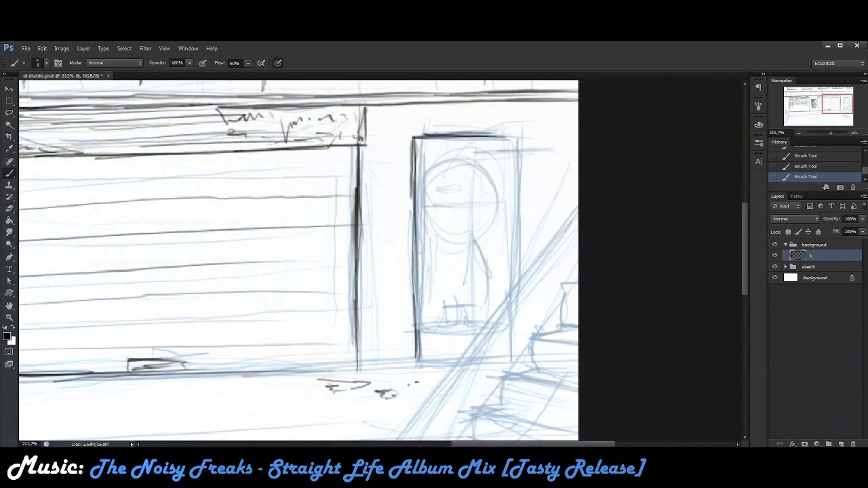
- Ink the door frame beside the staircase, its base panel and the round-headed figure on the door
drag(415, 137, 520, 282)
drag(520, 224, 520, 289)
drag(411, 332, 506, 325)
mouse_move(415, 332)
mouse_down()
mouse_move(421, 370)
mouse_move(467, 368)
mouse_up()
drag(424, 343, 483, 367)
drag(514, 316, 514, 367)
drag(513, 255, 512, 348)
mouse_move(488, 170)
mouse_down()
mouse_move(417, 190)
mouse_move(427, 231)
mouse_move(456, 246)
mouse_move(499, 192)
mouse_up()
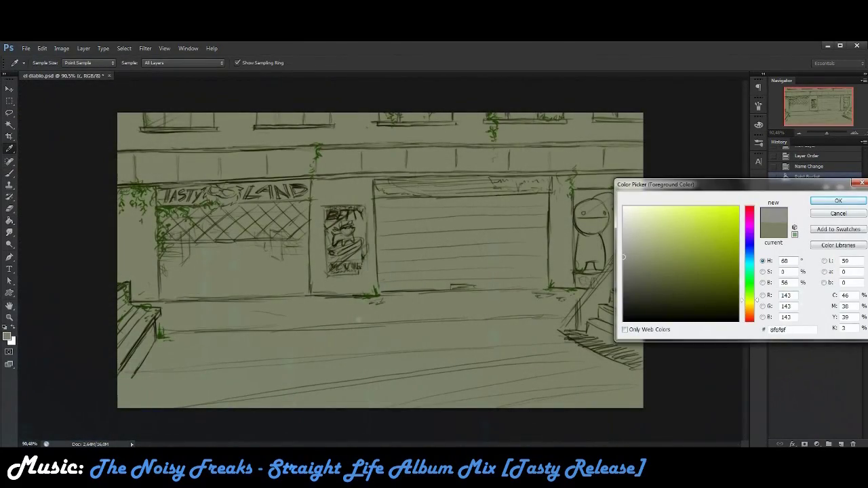
- Paint the building's walls and upper facade light grey on the color layer under the line art, and save the file
key(Return)
key(b)
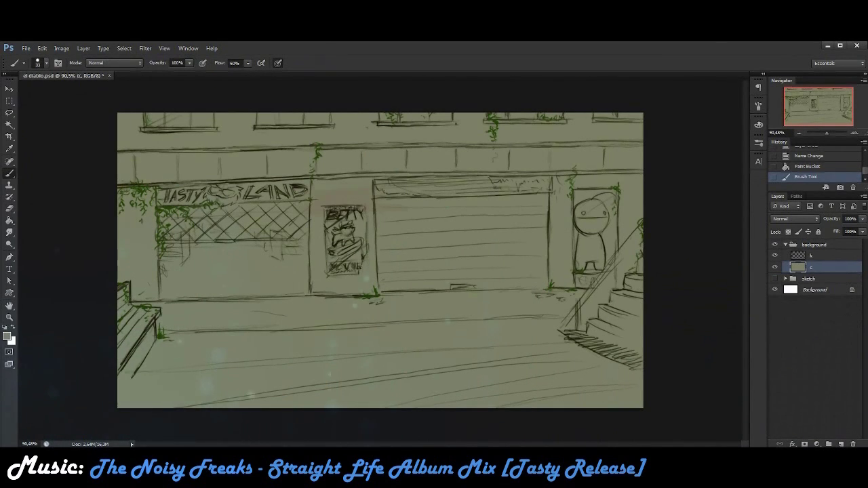
key(i)
mouse_move(318, 248)
mouse_down()
mouse_move(382, 234)
mouse_move(456, 184)
mouse_move(640, 178)
mouse_move(525, 202)
mouse_move(528, 227)
mouse_move(610, 251)
mouse_up()
mouse_move(610, 217)
mouse_down()
mouse_move(556, 278)
mouse_move(529, 230)
mouse_up()
key(ctrl+s)
key(Return)
mouse_move(445, 257)
mouse_down()
mouse_move(299, 275)
mouse_move(397, 282)
mouse_up()
mouse_move(163, 194)
mouse_down()
mouse_move(139, 244)
mouse_move(136, 280)
mouse_move(153, 299)
mouse_up()
mouse_move(122, 117)
mouse_down()
mouse_move(150, 117)
mouse_move(139, 135)
mouse_move(162, 169)
mouse_move(272, 129)
mouse_move(367, 166)
mouse_move(393, 123)
mouse_move(536, 173)
mouse_move(638, 122)
mouse_move(366, 173)
mouse_up()
- Paint the lattice shop window under the "TASTY LAND" sign dark blue
click(8, 337)
click(712, 292)
click(839, 196)
mouse_move(173, 210)
mouse_down()
mouse_move(171, 266)
mouse_move(278, 205)
mouse_move(217, 264)
mouse_move(306, 285)
mouse_move(196, 291)
mouse_move(292, 298)
mouse_up()
- Paint the large roller shutter between the poster and the door light grey-blue
scroll(366, 265, up, 3)
click(8, 337)
click(750, 254)
click(839, 201)
key(b)
drag(387, 197, 542, 159)
mouse_move(407, 159)
mouse_down()
mouse_move(644, 190)
mouse_move(400, 224)
mouse_move(447, 298)
mouse_move(475, 217)
mouse_move(577, 271)
mouse_move(638, 244)
mouse_up()
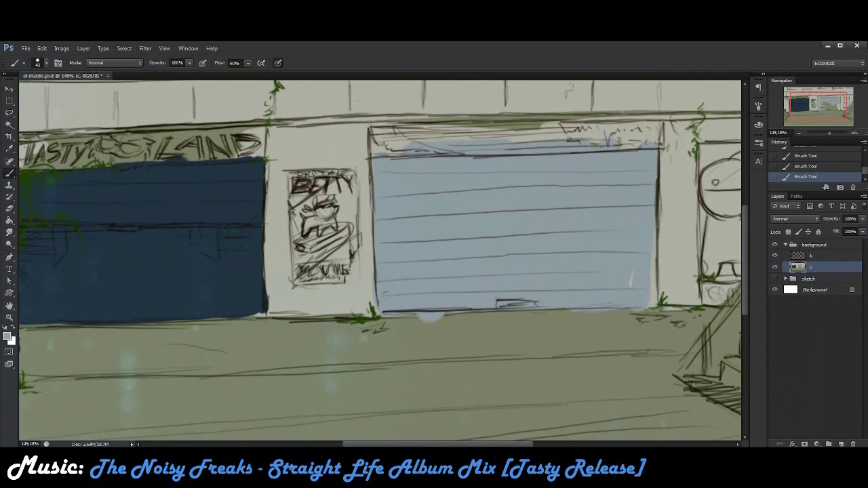
drag(475, 258, 401, 299)
- Choose a dark green and paint the door beside the staircase with it
key(i)
click(8, 337)
click(750, 285)
click(654, 270)
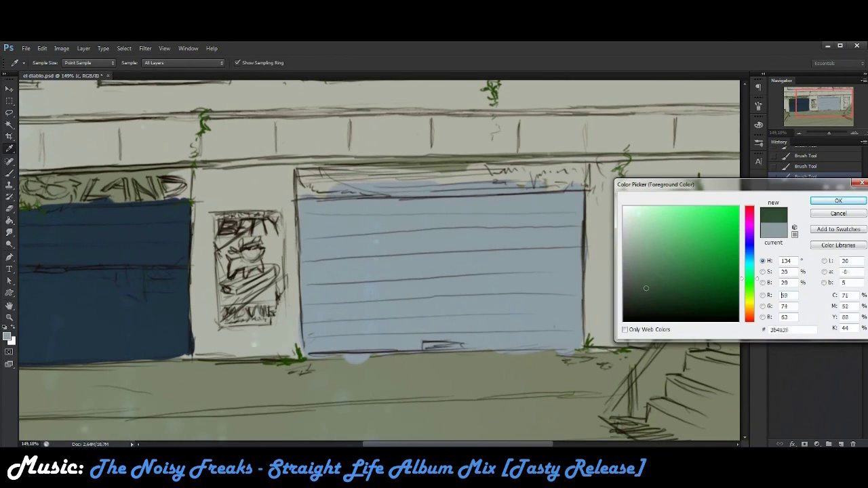
click(659, 274)
click(838, 200)
key(b)
drag(641, 234, 644, 315)
mouse_move(634, 251)
mouse_down()
mouse_move(675, 196)
mouse_move(692, 193)
mouse_move(672, 291)
mouse_move(689, 309)
mouse_up()
- Choose a dark teal and paint the base panel below the door's figure
click(9, 337)
click(705, 240)
click(839, 201)
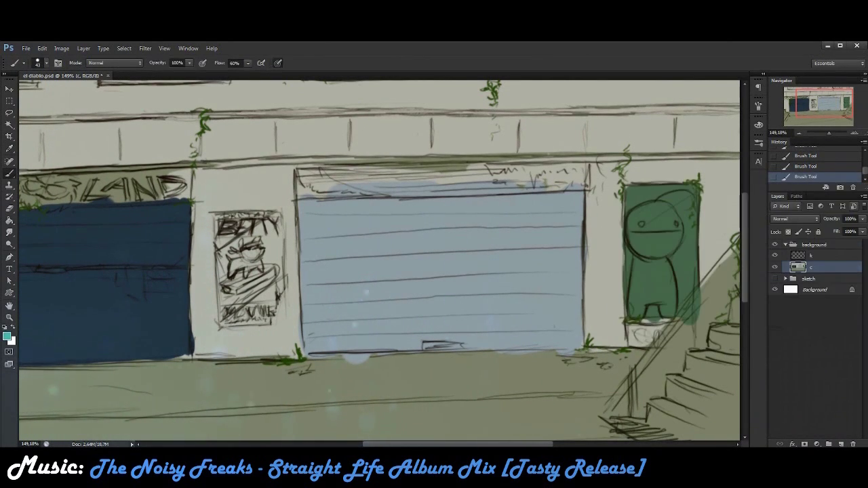
click(8, 338)
click(698, 258)
click(839, 201)
drag(631, 335, 682, 327)
- Paint the door figure's head and body white, and streak the header above the shutter with green and white
click(8, 337)
click(625, 202)
click(839, 201)
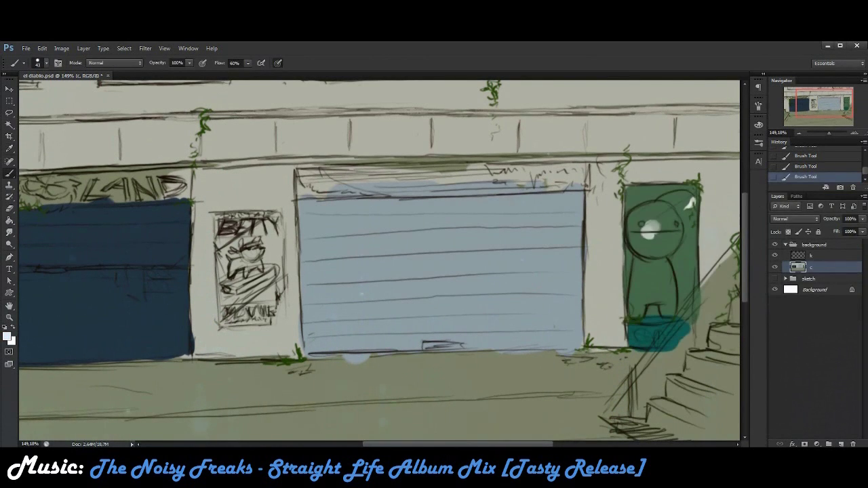
drag(634, 223, 648, 238)
key(ctrl+alt+z)
key(ctrl+alt+z)
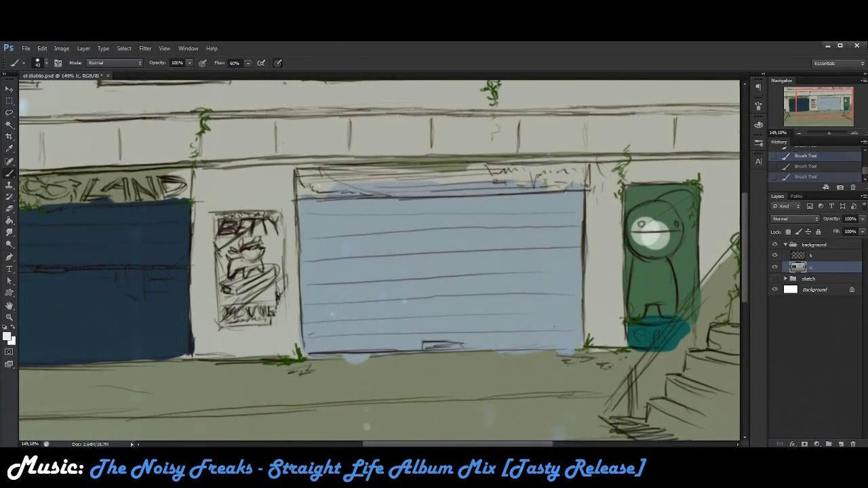
mouse_move(641, 218)
mouse_down()
mouse_move(662, 240)
mouse_move(644, 230)
mouse_up()
mouse_move(634, 261)
mouse_down()
mouse_move(644, 299)
mouse_move(668, 308)
mouse_move(661, 261)
mouse_move(726, 302)
mouse_up()
drag(527, 194, 367, 194)
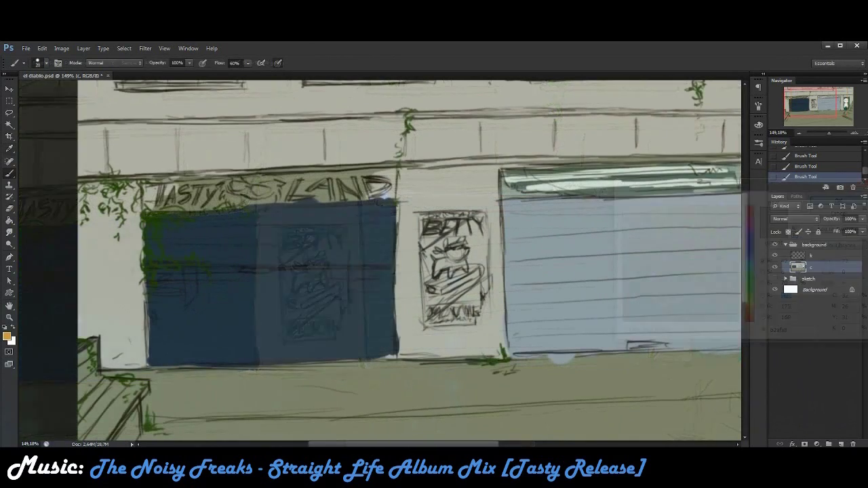
- Paint the wall poster's middle band orange and its corners yellow
mouse_move(441, 246)
mouse_down()
mouse_move(435, 303)
mouse_move(461, 238)
mouse_move(483, 224)
mouse_up()
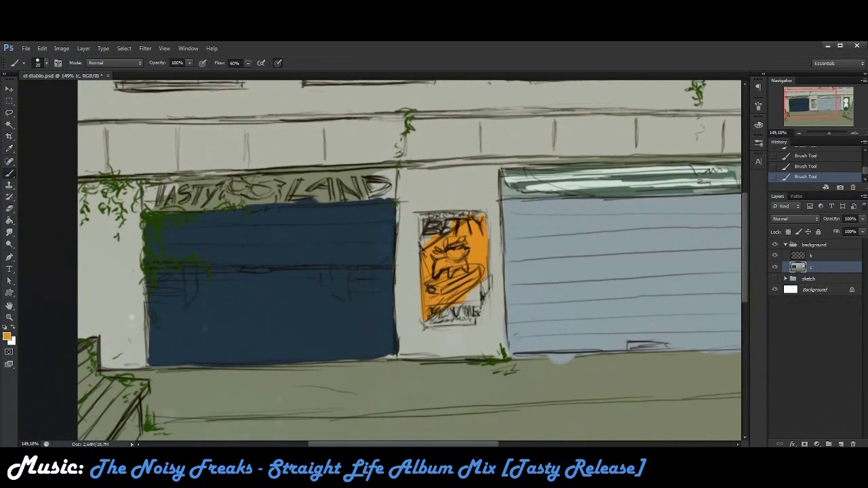
click(6, 337)
click(721, 221)
click(837, 200)
drag(434, 317, 483, 286)
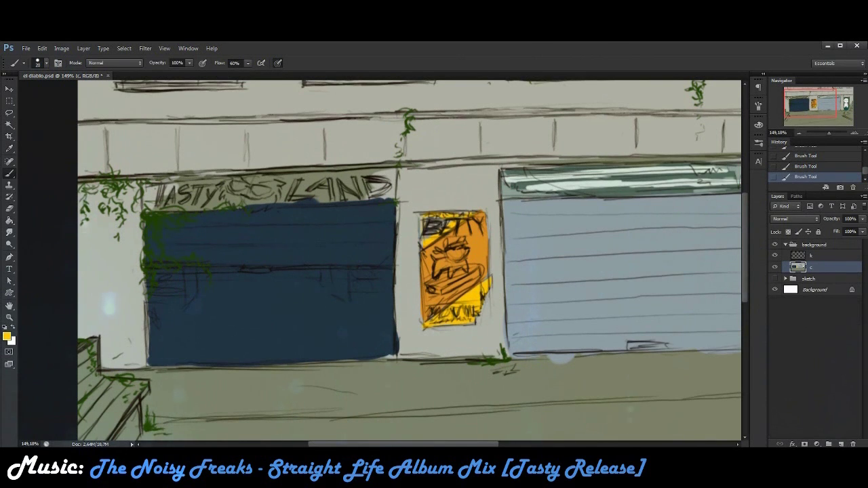
- Paint the poster's "BETTY MOVIE" lettering and the dog's mask red with a smaller brush
click(7, 337)
click(739, 206)
click(837, 199)
click(38, 63)
drag(449, 246, 466, 242)
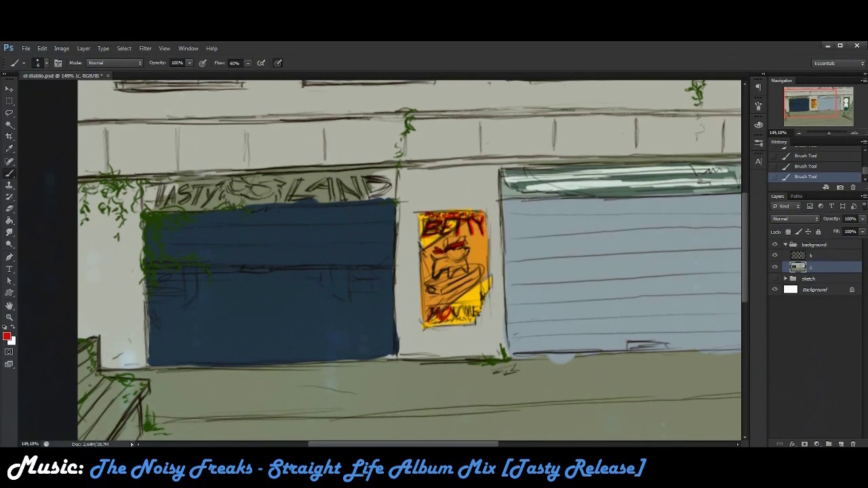
- Color the dog on the poster in tan and off-white
click(7, 336)
click(751, 302)
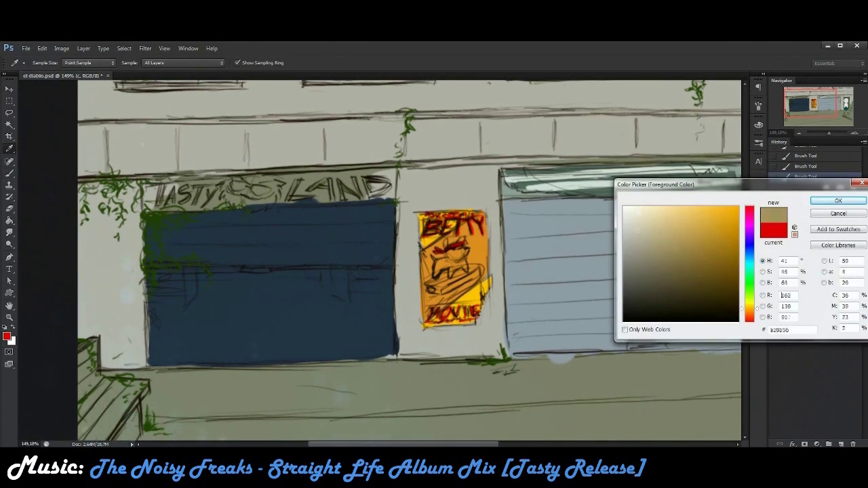
click(678, 238)
click(837, 199)
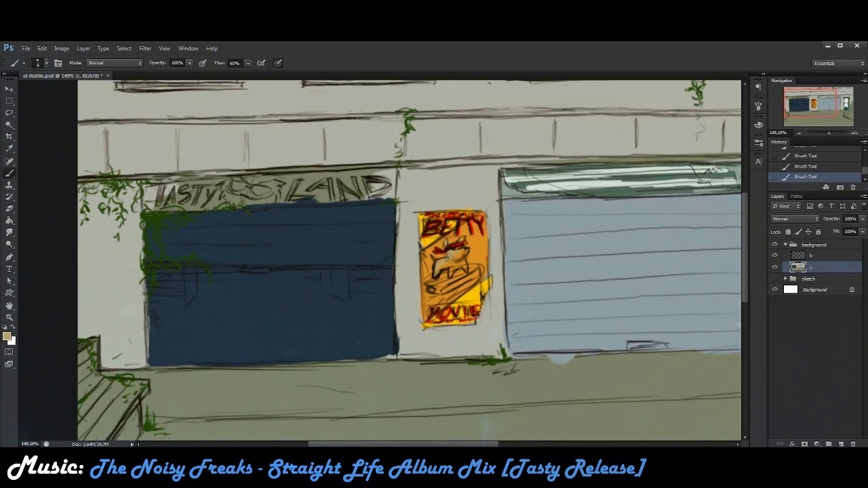
click(7, 337)
click(638, 204)
click(837, 199)
- Paint the board under the poster's dog in brown and tan shades, and set the brush color to yellow #F1D953
click(7, 337)
click(678, 285)
click(837, 200)
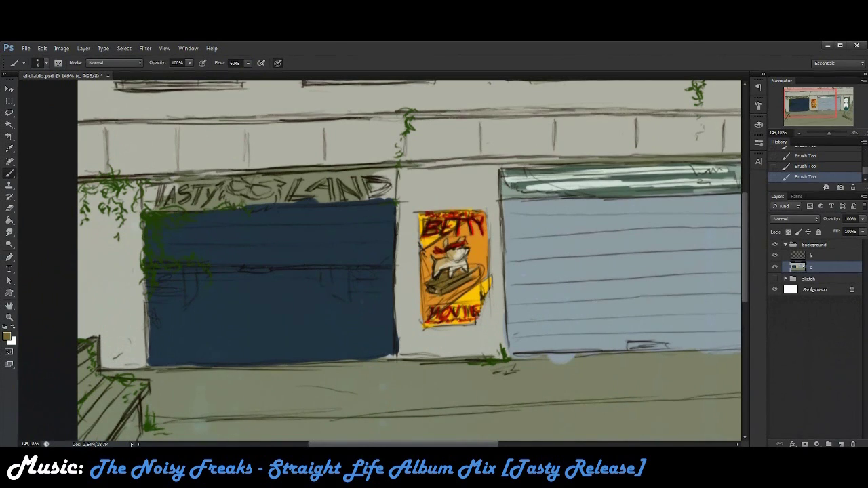
click(7, 336)
click(702, 267)
click(837, 200)
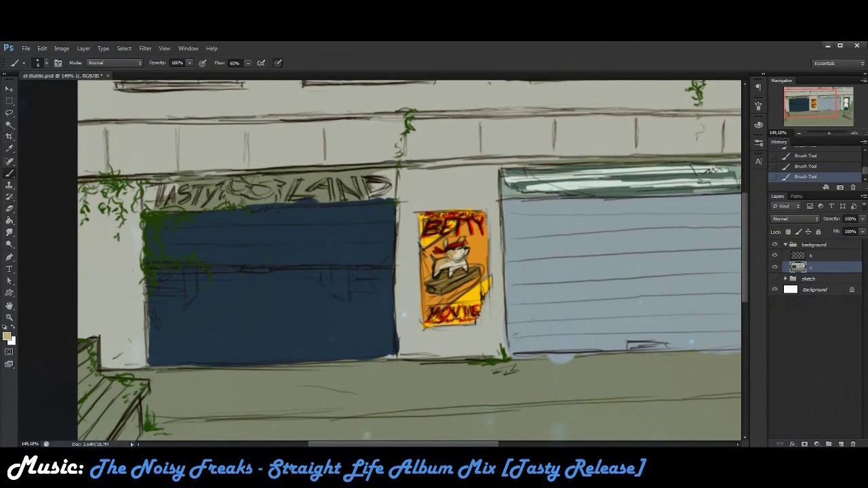
click(7, 336)
click(679, 298)
click(837, 199)
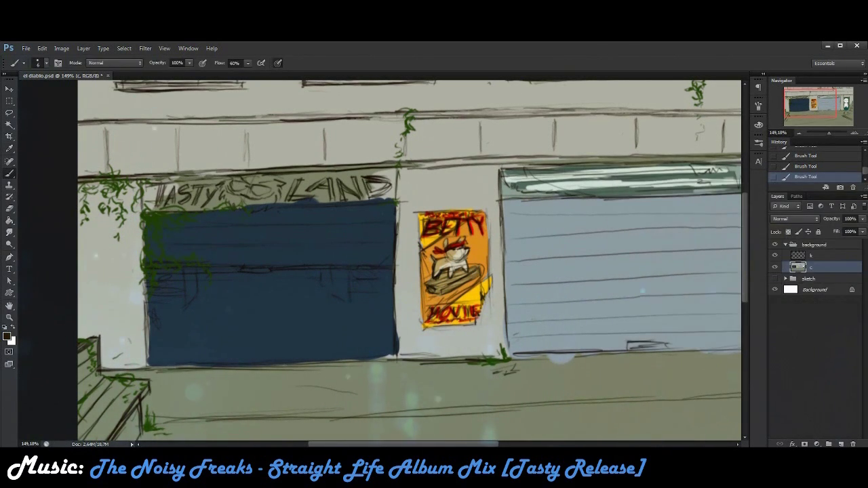
click(6, 337)
click(699, 213)
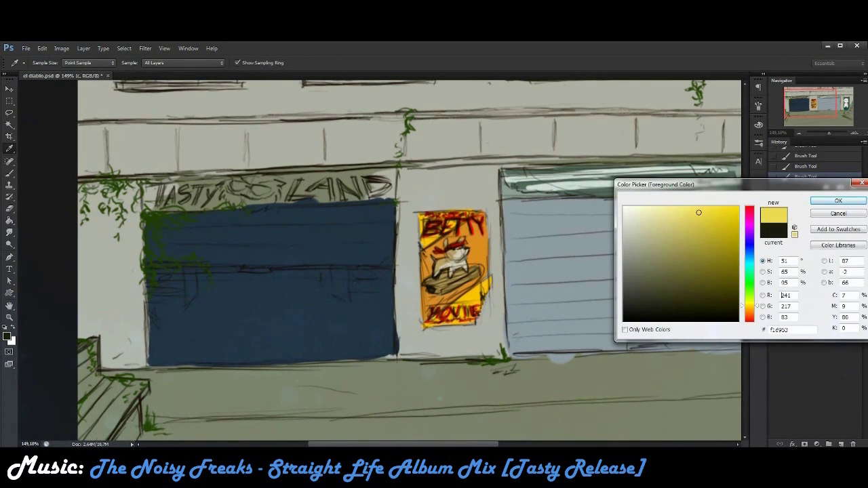
click(837, 200)
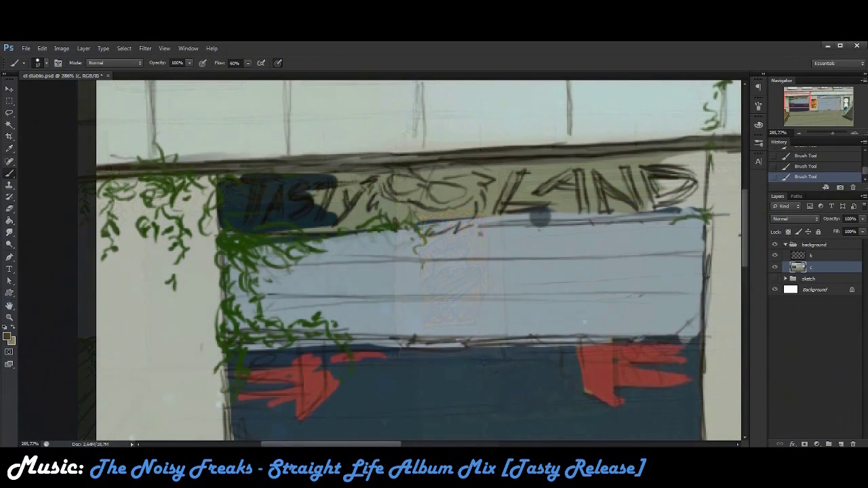
- Fill the background of the "TASTY LAND" sign with dark navy blue
drag(312, 210, 475, 217)
drag(312, 183, 543, 180)
drag(448, 204, 665, 204)
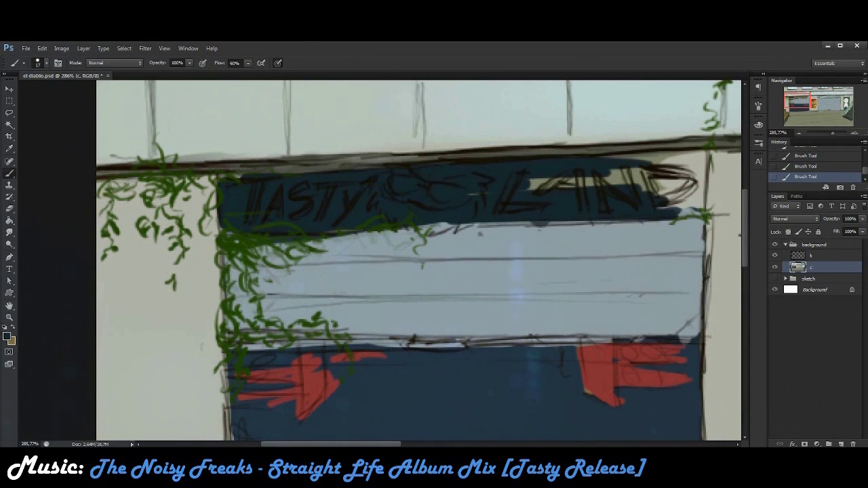
drag(522, 183, 691, 169)
drag(597, 158, 705, 160)
drag(644, 204, 706, 176)
- Paint the sign's furry mascot muted blue, and its first lens and the "TASTY" lettering brighter blue with a smaller brush
key(i)
click(6, 336)
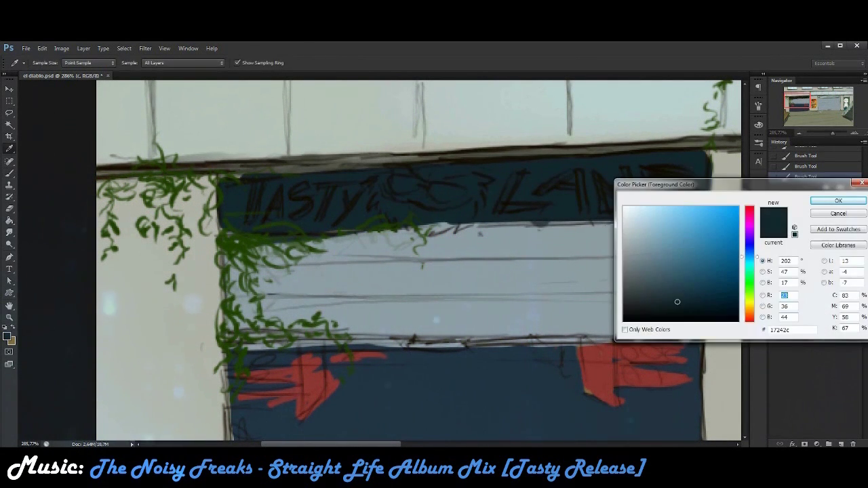
key(Return)
mouse_move(434, 197)
mouse_down()
mouse_move(383, 197)
mouse_move(444, 224)
mouse_move(474, 183)
mouse_up()
click(46, 63)
click(7, 337)
key(Return)
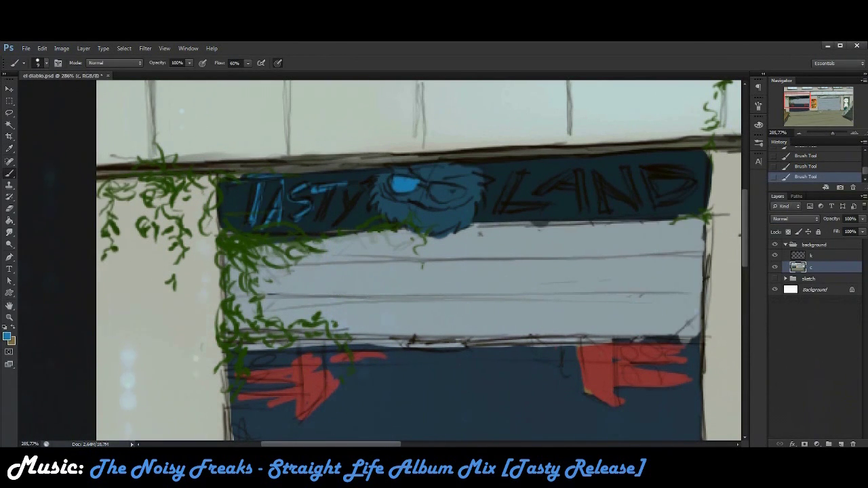
- Color the sign's "LAND" lettering and the mascot's other lens red, using the red of the hands below the shutter
click(7, 336)
click(292, 387)
key(Return)
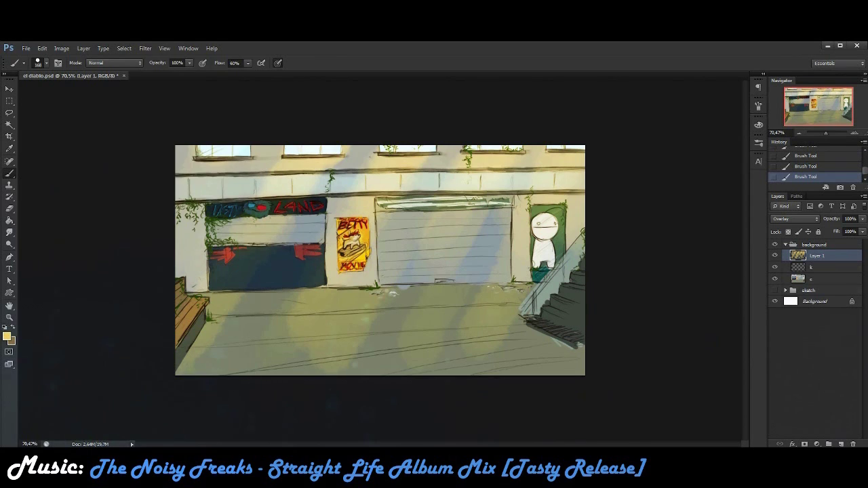
- Soften the yellow light streaks on the Overlay layer with a Gaussian Blur
key(alt+t)
key(Down)
key(Down)
key(Down)
key(Right)
key(Down)
key(Down)
key(Down)
key(Down)
key(Down)
key(Down)
key(Down)
key(Return)
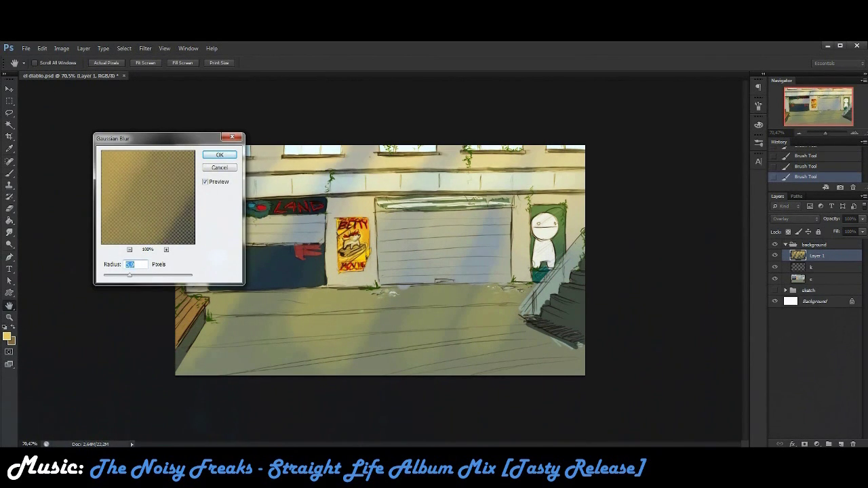
key(Return)
- Erase the light streaks over the lower storefronts and pavement on Layer 1 with a large eraser
key(e)
key(F5)
key(F5)
drag(268, 155, 324, 191)
drag(237, 217, 286, 244)
drag(244, 224, 281, 238)
key(ctrl+shift+alt+n)
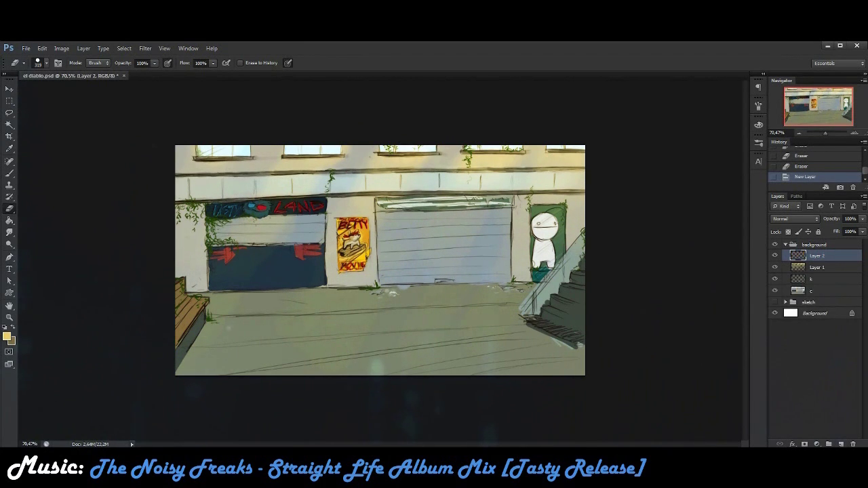
key(ctrl+z)
- Apply a color adjustment to the light layer, with -22 as its second value and 19 as its third
click(62, 48)
click(203, 127)
key(Tab)
text(-22)
key(Tab)
text(19)
key(Tab)
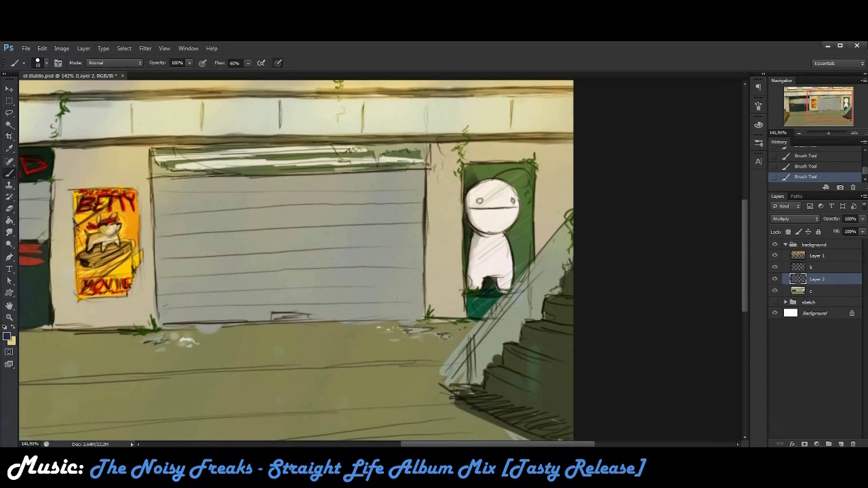
- Shade the facade, pavement and dark shutter opening in dark blue on the Multiply layer, and smudge the shadows smooth
scroll(296, 264, down, 3)
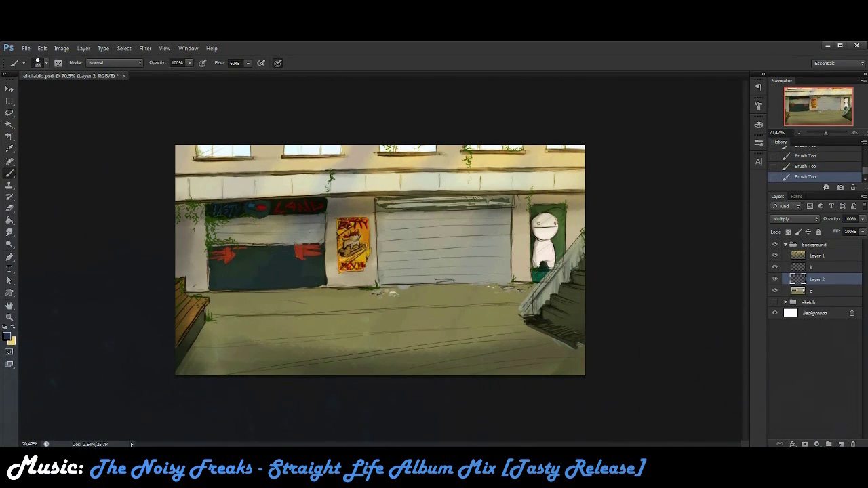
key(r)
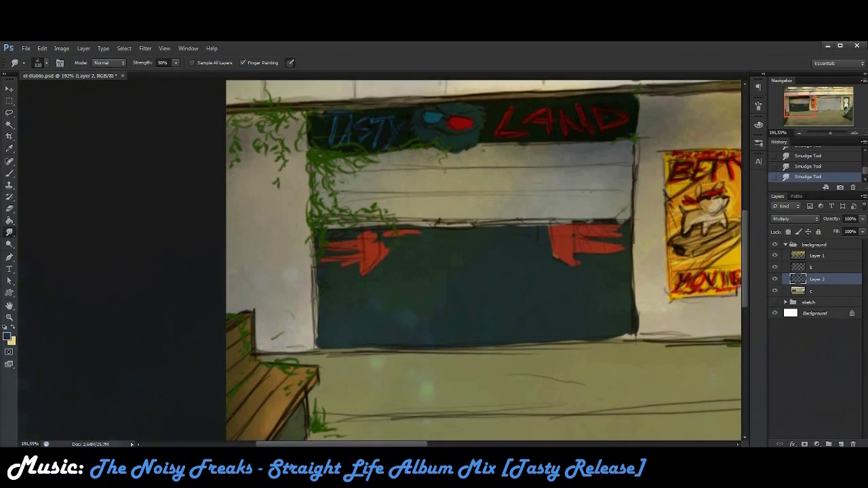
key(b)
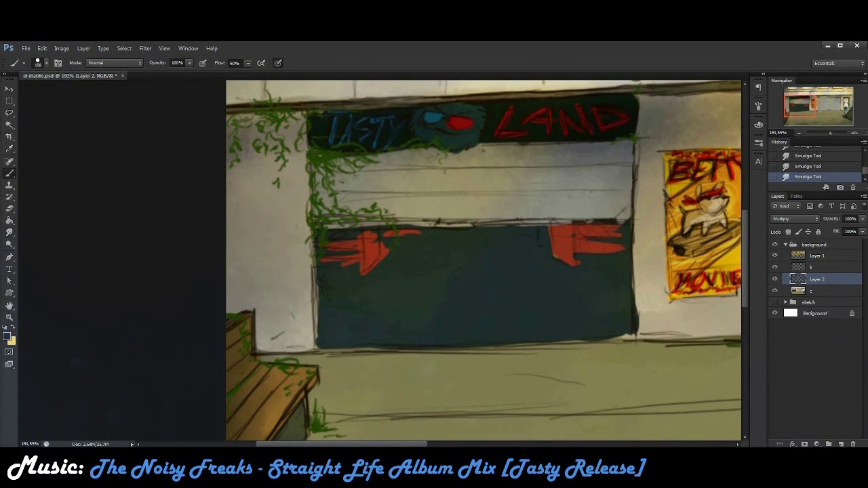
key(Return)
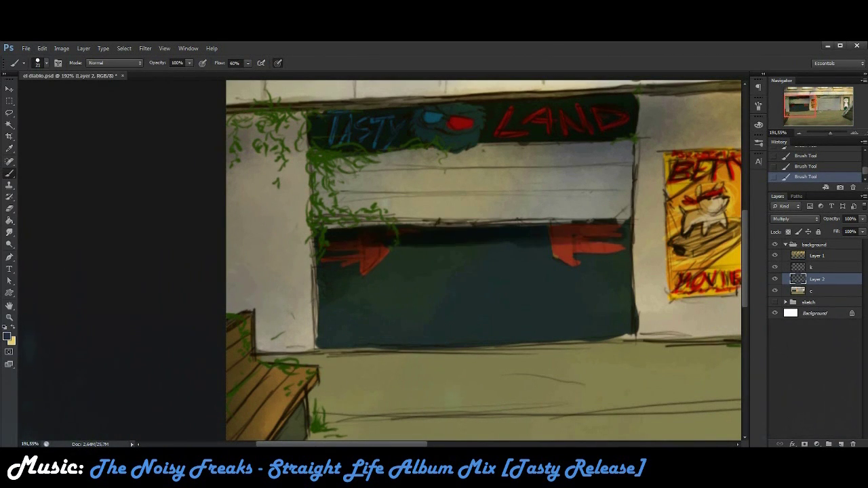
key(r)
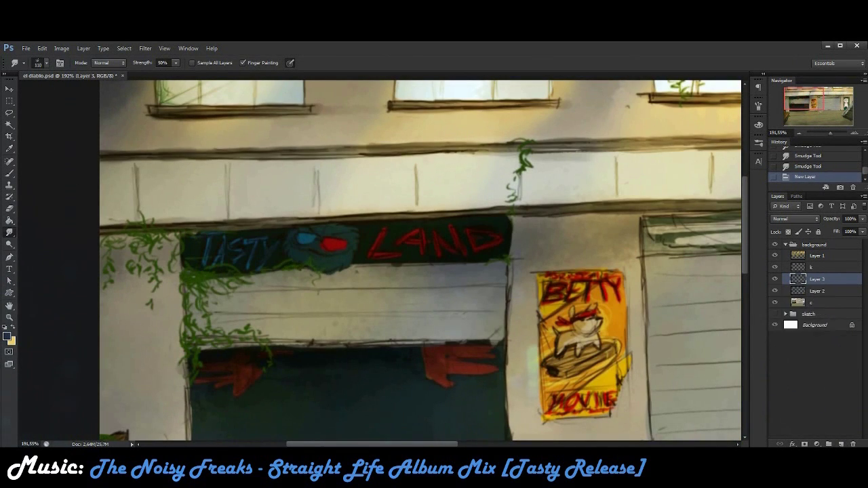
- Set Layer 3's blend mode to Pin Light and choose bright red as the brush color
click(795, 219)
click(780, 373)
key(b)
click(7, 335)
key(Return)
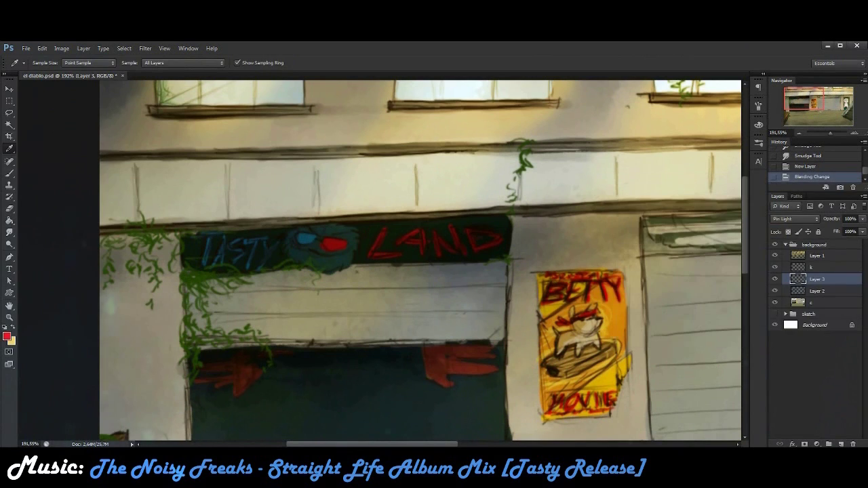
- Paint bright red highlights on the mascot's red lens and the "LAND" letters, reducing the brush size for the lettering
click(41, 62)
click(206, 212)
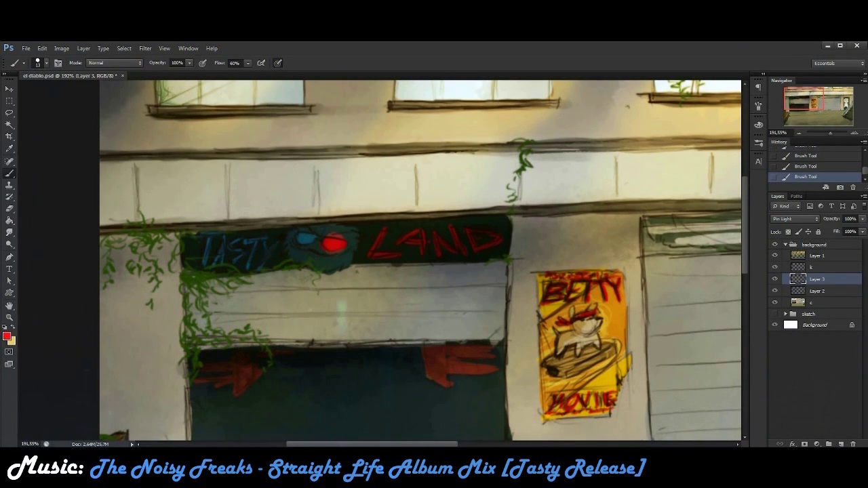
click(41, 62)
drag(41, 80, 29, 80)
key(Return)
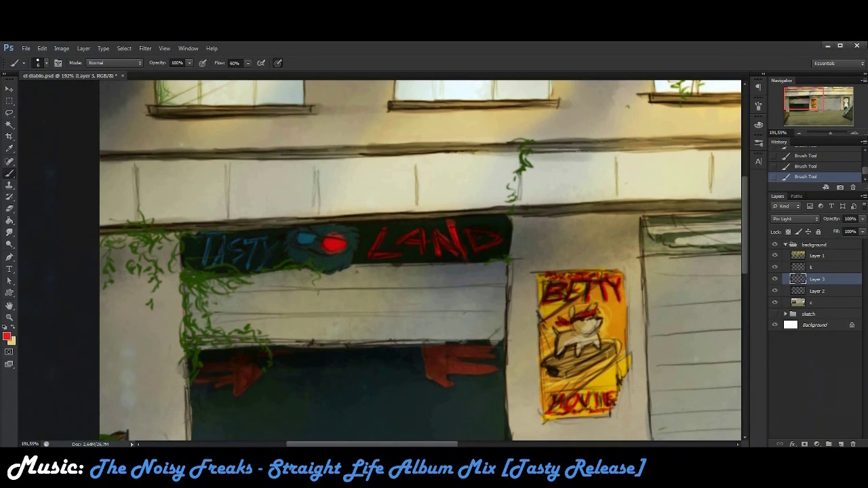
- Paint bright cyan (#6BE0FF) highlights over the sign's "TASTY" lettering
click(7, 336)
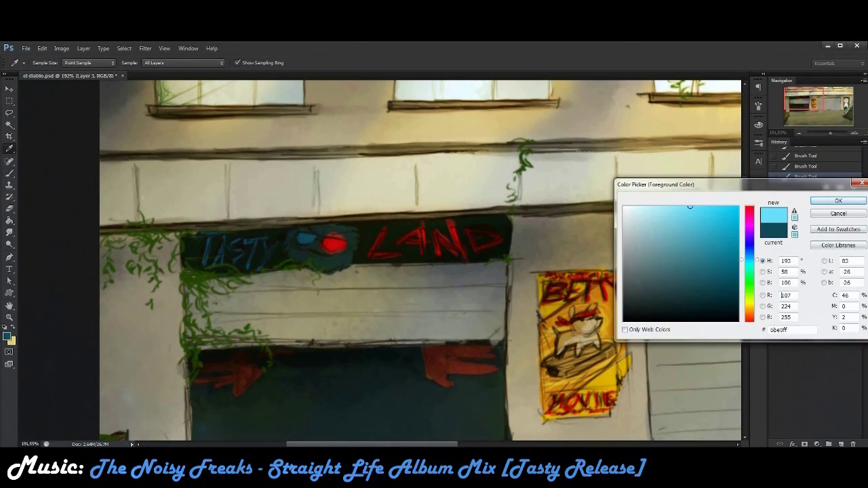
key(Return)
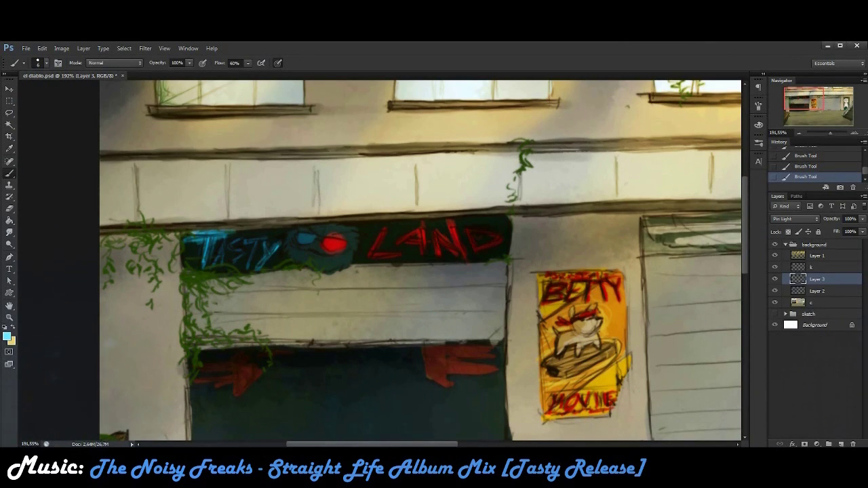
scroll(383, 251, up, 1)
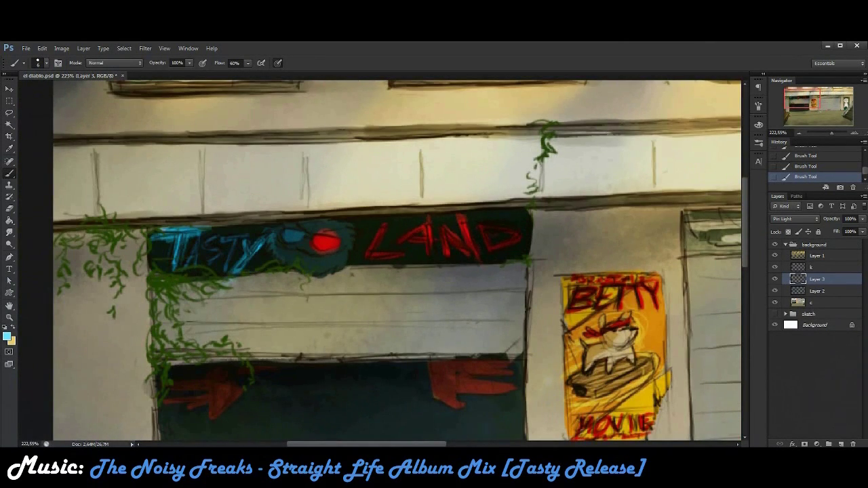
scroll(383, 251, down, 3)
- Move Layer 3 to the top of the background group and apply a Gaussian Blur to its highlights
key(ctrl+shift+bracketright)
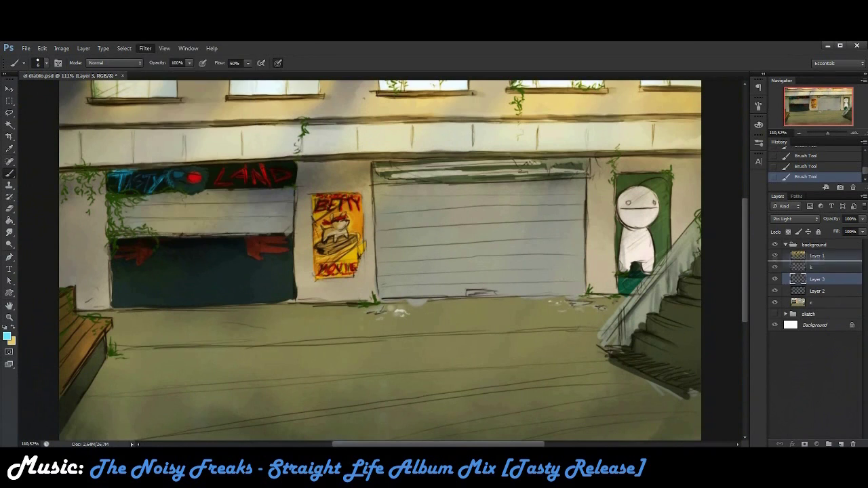
click(145, 48)
click(101, 235)
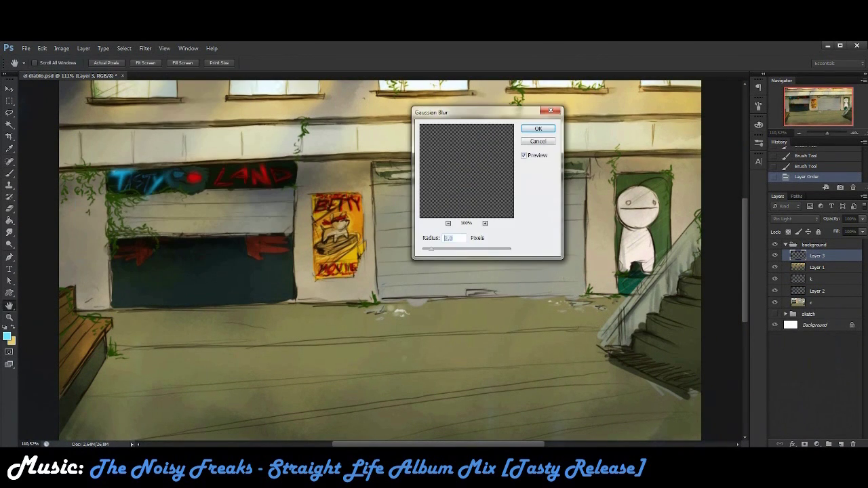
click(539, 128)
- Set Layer 3 to Linear Light with its fill at 76%, and erase stray parts of the glow
drag(862, 231, 850, 242)
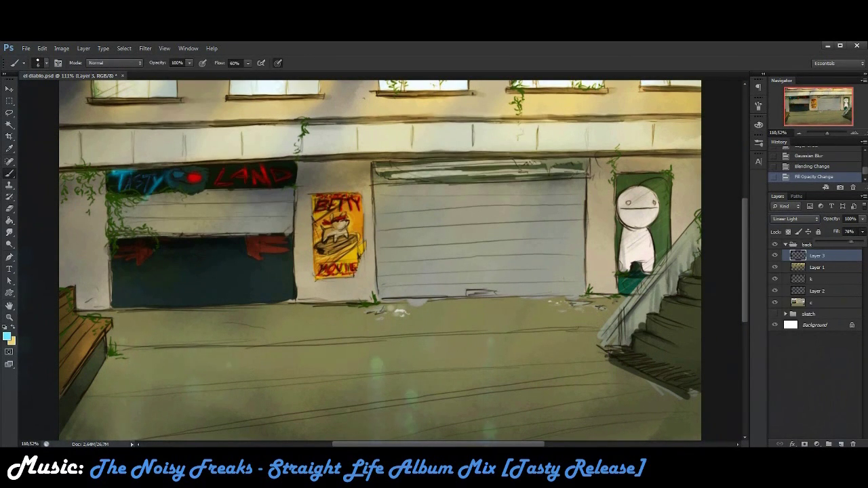
key(e)
mouse_move(408, 371)
mouse_down()
mouse_move(407, 335)
mouse_move(427, 380)
mouse_up()
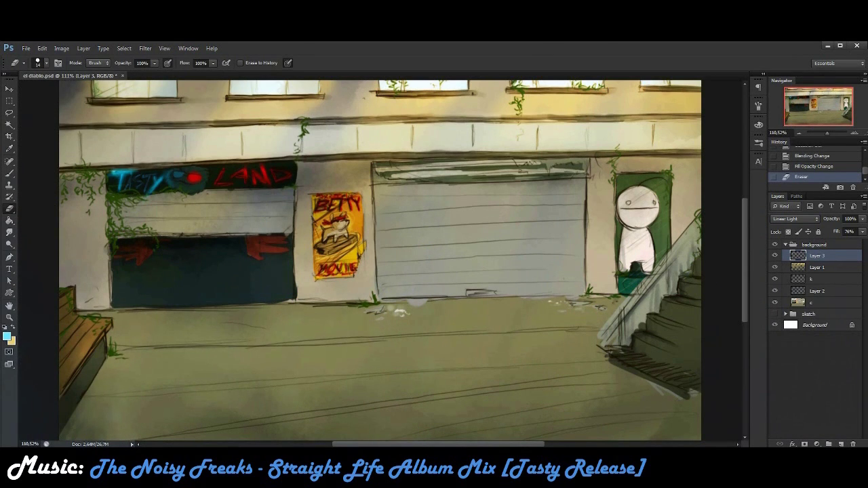
- Add a new layer at the top of the background group in Linear Light mode, and choose a pale cream brush color
key(ctrl+shift+alt+n)
click(795, 218)
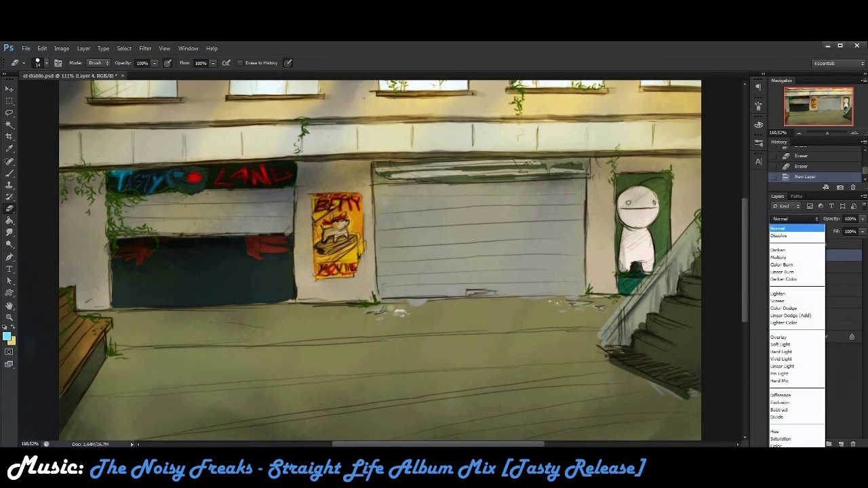
click(790, 342)
click(795, 219)
click(787, 222)
click(8, 337)
click(705, 210)
click(837, 200)
- Paint pale light streaks across the building's upper facade and the door figure with a size 23 brush
key(b)
click(45, 62)
drag(646, 193, 646, 210)
drag(533, 345, 533, 366)
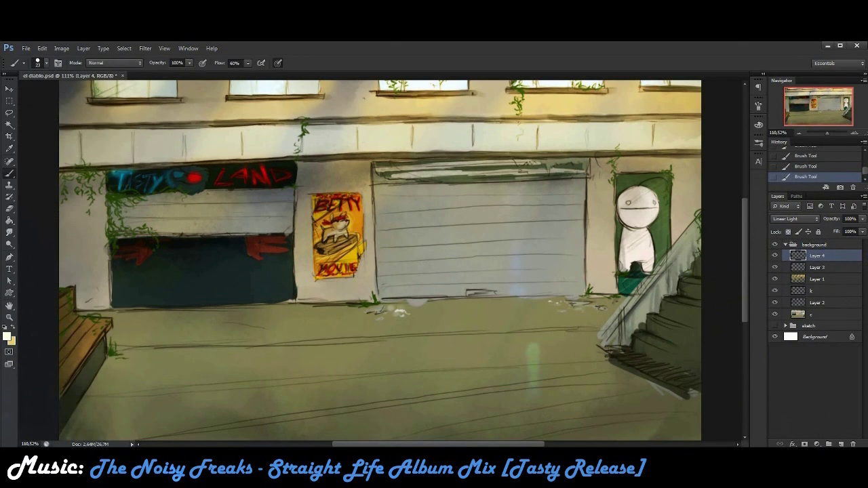
drag(652, 179, 655, 227)
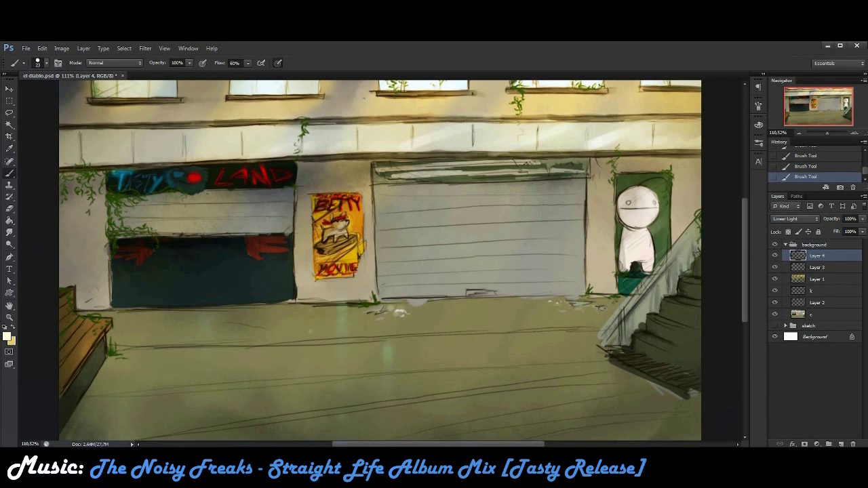
- Change the light streak layer's blend mode and blur the streaks
click(795, 218)
click(794, 334)
click(145, 48)
mouse_move(149, 139)
click(100, 204)
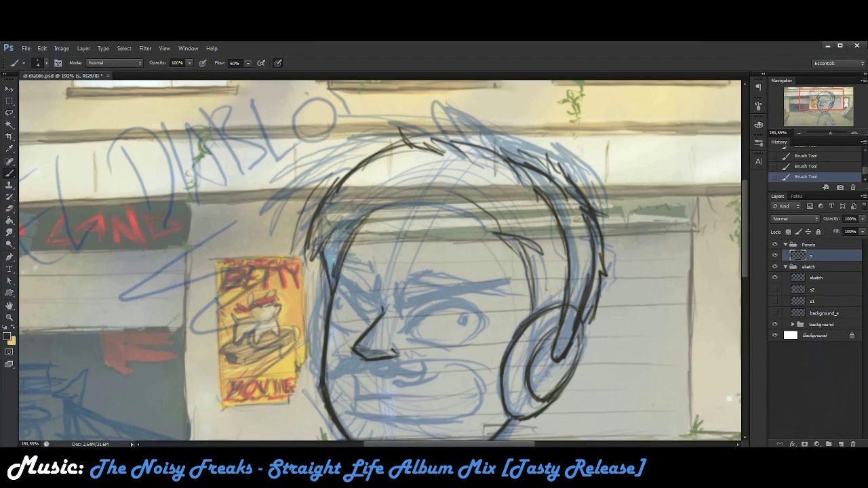
- Ink the character's hair outline and hairline in black over the blue sketch
drag(386, 152, 307, 261)
drag(499, 230, 349, 234)
drag(408, 178, 450, 199)
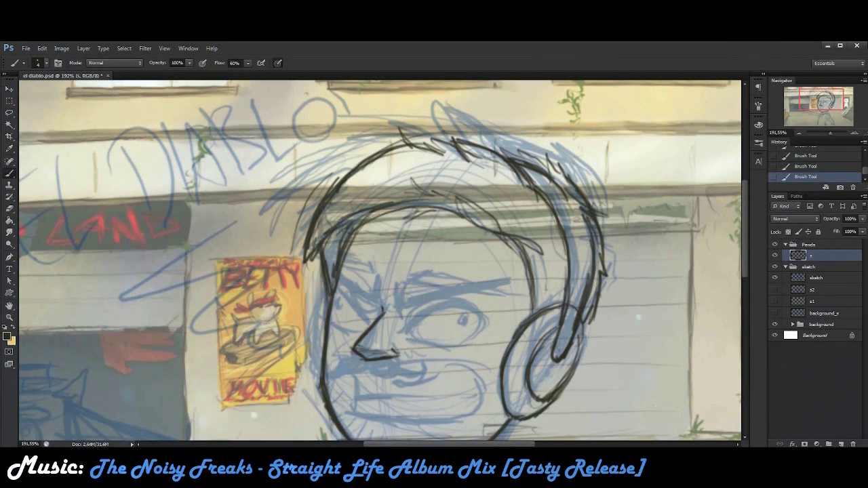
- Hatch short beard stubble strokes along the character's jaw and chin
drag(407, 305, 388, 180)
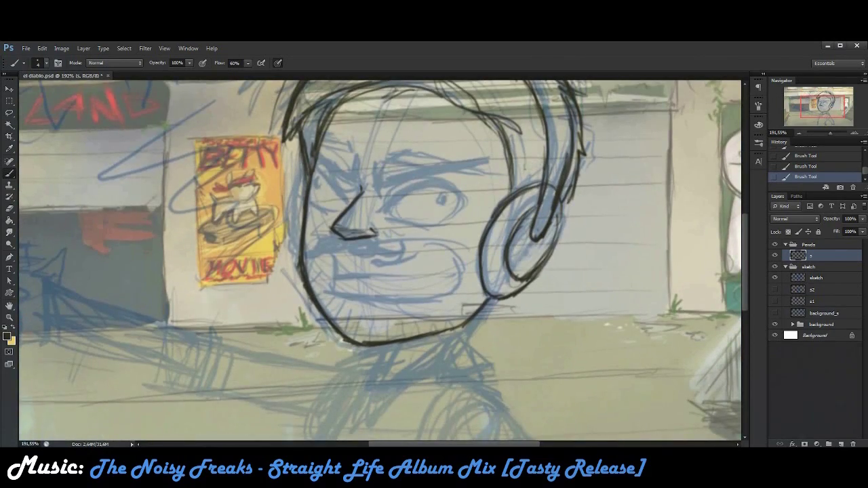
drag(380, 258, 434, 261)
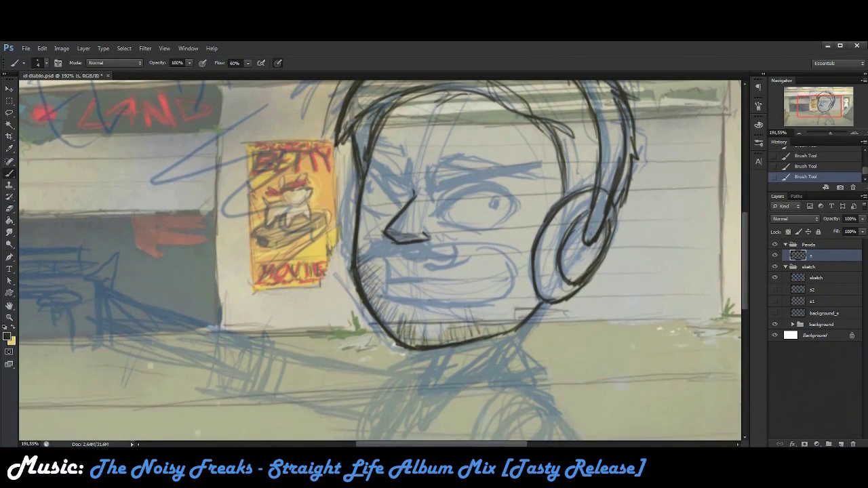
scroll(380, 263, down, 3)
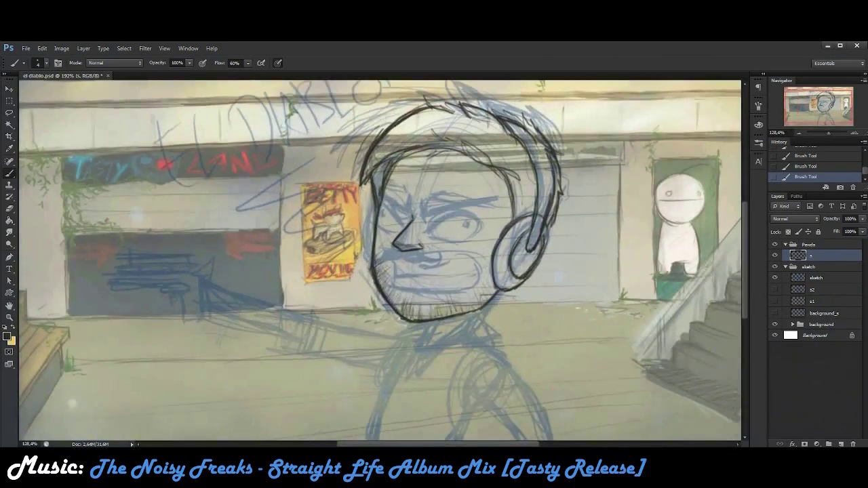
- Rename the character's ink layer as "head"
scroll(380, 263, up, 2)
double_click(811, 255)
text(head)
key(Return)
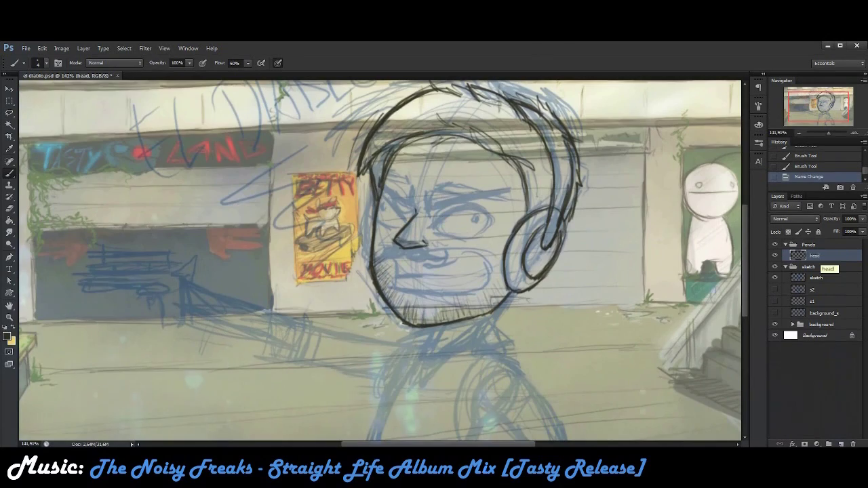
- Add a new layer beneath the head layer and name it "body"
key(ctrl+shift+alt+n)
key(ctrl+bracketleft)
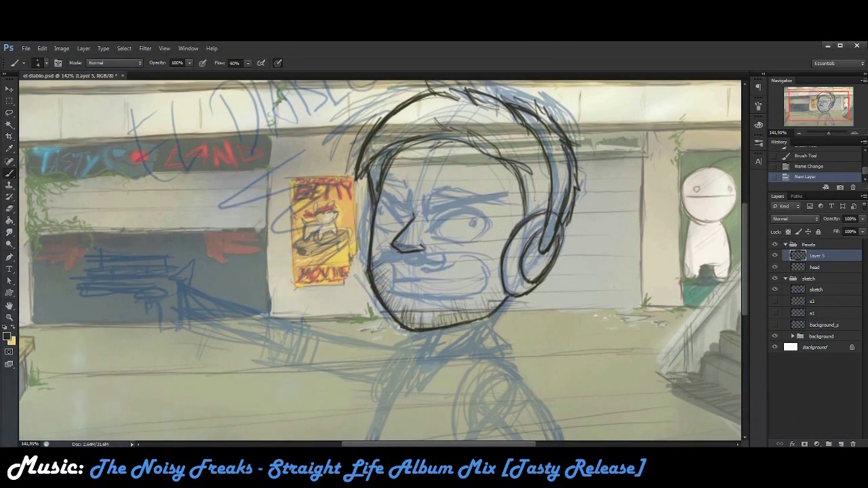
double_click(818, 267)
text(head)
click(8, 336)
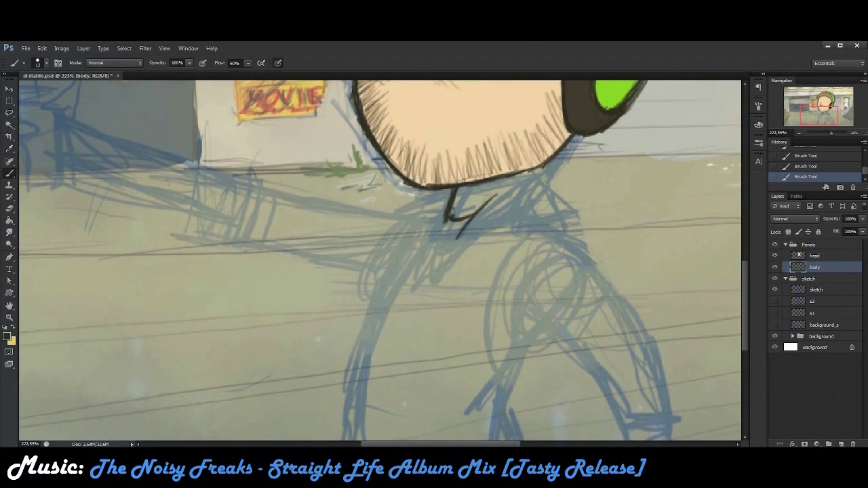
- Ink the shirt collar, neckline and torso outline in black over the sketch on the body layer
mouse_move(458, 240)
mouse_down()
mouse_move(536, 233)
mouse_move(584, 205)
mouse_move(441, 236)
mouse_move(401, 224)
mouse_up()
drag(462, 227, 410, 302)
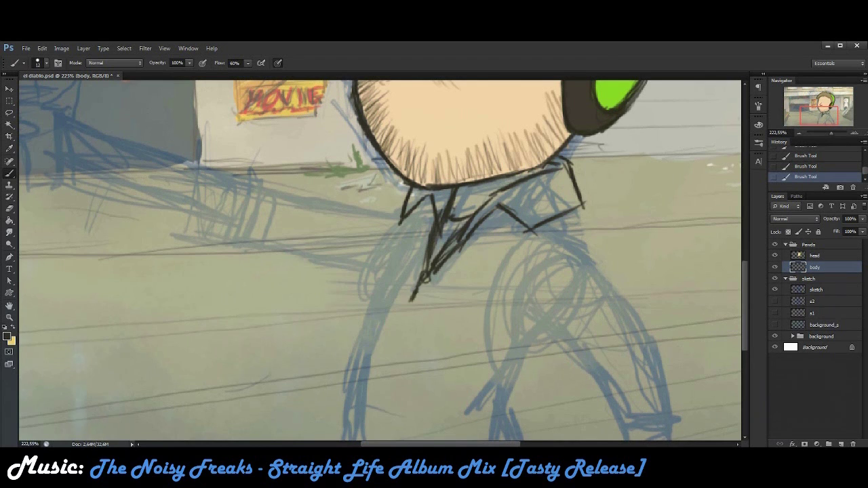
drag(407, 271, 424, 234)
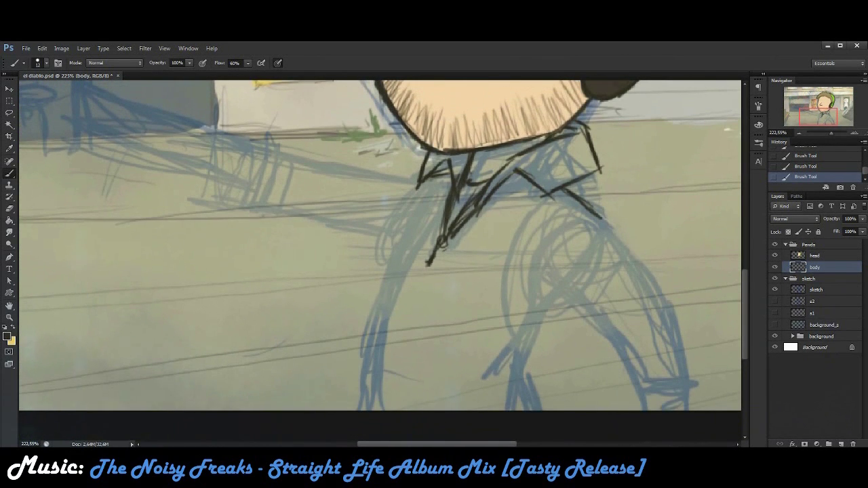
drag(387, 238, 357, 396)
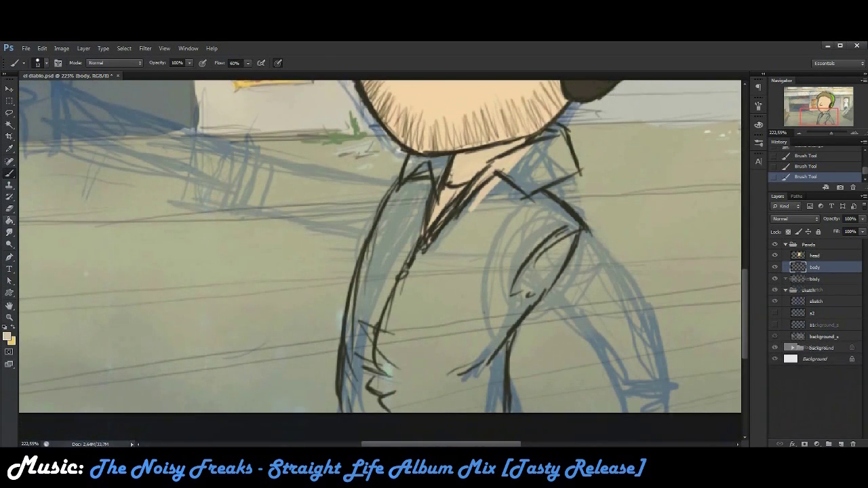
- Choose a teal color and paint the shirt's collar, chest and shoulder on the layer beneath the body line art
key(e)
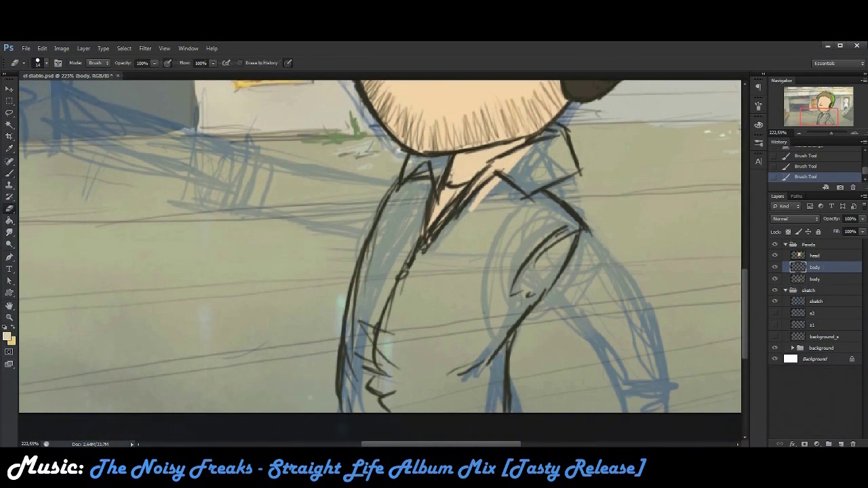
click(6, 337)
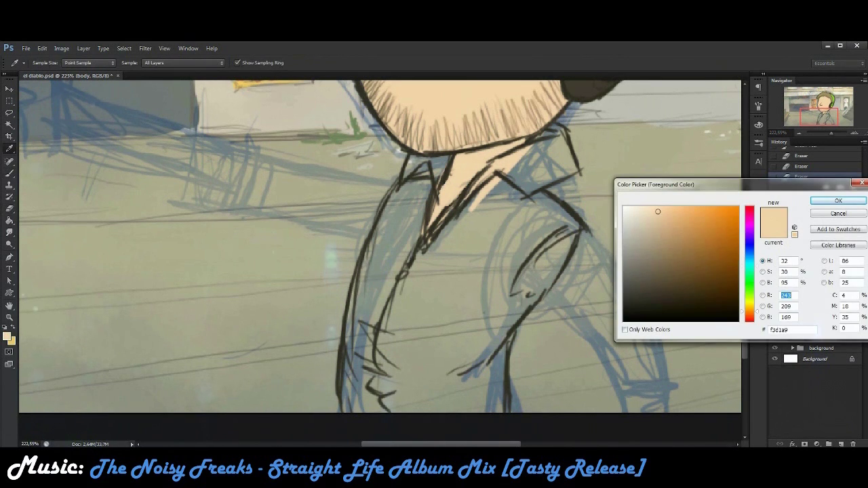
click(750, 265)
click(690, 261)
click(839, 201)
key(b)
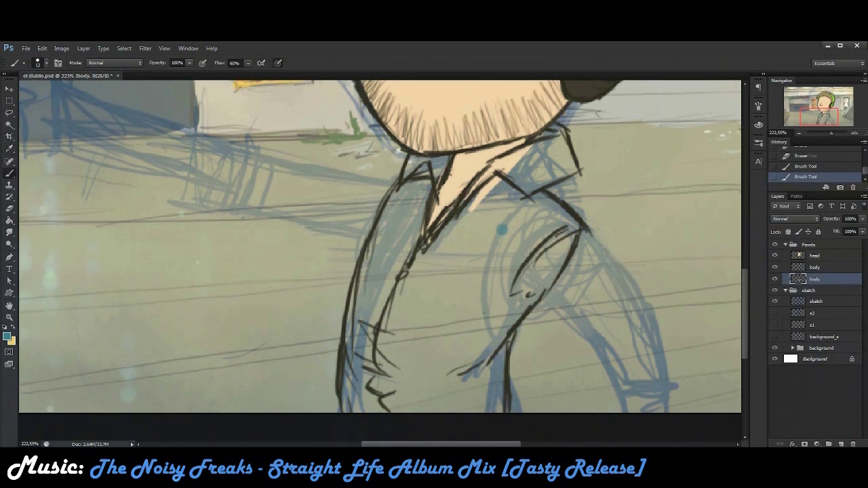
drag(509, 176, 410, 285)
drag(462, 204, 553, 139)
mouse_move(502, 231)
mouse_down()
mouse_move(553, 193)
mouse_move(536, 285)
mouse_move(461, 258)
mouse_move(518, 244)
mouse_up()
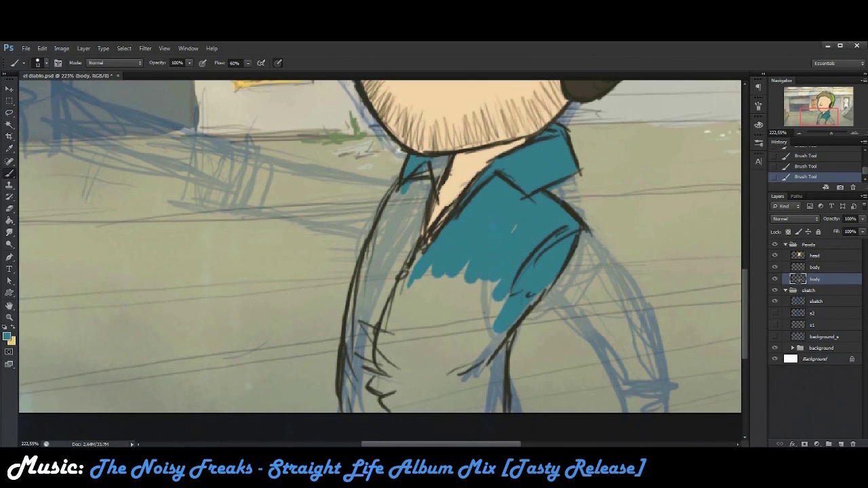
mouse_move(441, 163)
mouse_down()
mouse_move(376, 251)
mouse_move(407, 285)
mouse_up()
- Paint the remaining torso of the shirt teal and shade its folds
key(e)
right_click(27, 319)
key(Return)
key(b)
mouse_move(414, 224)
mouse_down()
mouse_move(434, 271)
mouse_move(370, 366)
mouse_move(343, 339)
mouse_move(387, 400)
mouse_up()
mouse_move(407, 292)
mouse_down()
mouse_move(462, 271)
mouse_move(516, 319)
mouse_move(475, 400)
mouse_move(461, 292)
mouse_up()
click(7, 337)
key(Return)
drag(359, 322, 383, 392)
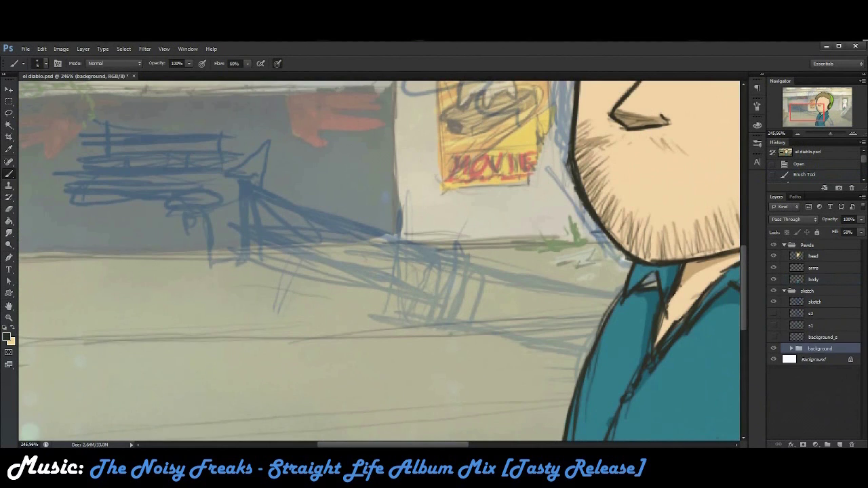
- Ink the upper and lower sleeve outlines of the outstretched arm in black on the arms layer
key(alt+])
key(alt+])
key(alt+])
key(alt+])
key(alt+])
key(alt+])
key(alt+])
drag(477, 273, 624, 290)
drag(421, 325, 559, 352)
drag(450, 335, 645, 361)
- Ink the rolled cuff and both forearm outlines of the outstretched arm
mouse_move(452, 264)
mouse_down()
mouse_move(446, 314)
mouse_move(431, 328)
mouse_up()
drag(433, 249, 416, 335)
mouse_move(456, 274)
mouse_down()
mouse_move(428, 337)
mouse_move(451, 293)
mouse_up()
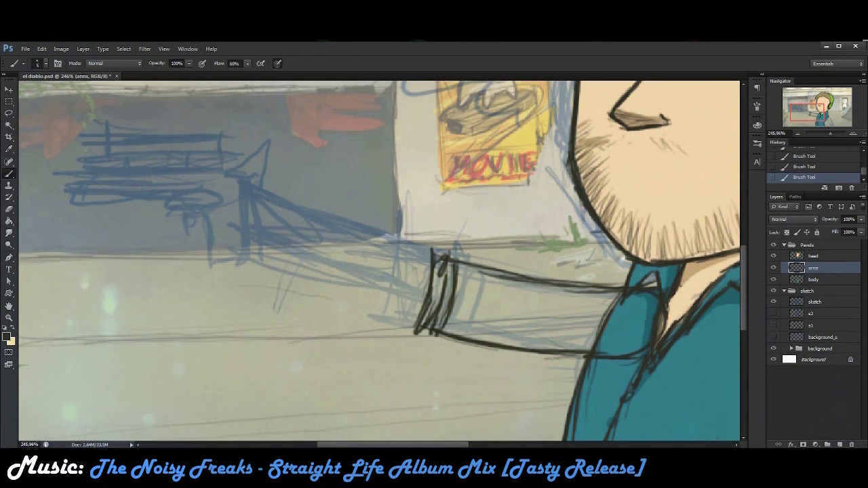
drag(258, 190, 431, 252)
drag(254, 235, 426, 316)
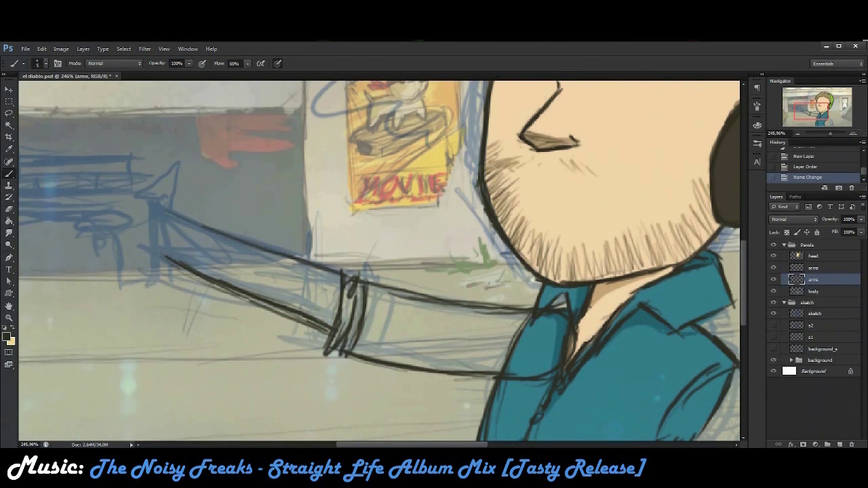
- Sample the shirt's teal and fill the outstretched arm's sleeve with a size 17 brush
alt+click(656, 358)
click(41, 63)
drag(78, 82, 102, 81)
drag(509, 339, 563, 342)
mouse_move(523, 319)
mouse_down()
mouse_move(353, 353)
mouse_move(366, 291)
mouse_move(496, 315)
mouse_move(461, 367)
mouse_up()
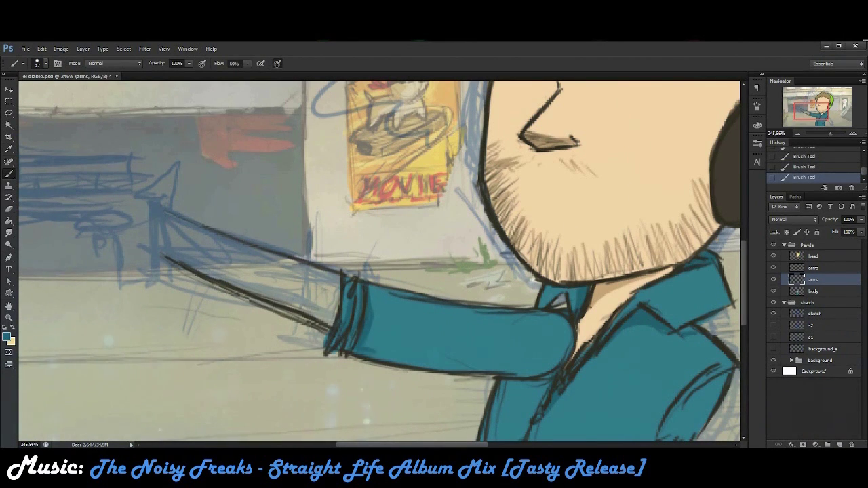
- Fill the forearm with the sampled skin tone and merge the arm's line and color layers
alt+click(597, 203)
mouse_move(167, 224)
mouse_down()
mouse_move(257, 251)
mouse_move(313, 282)
mouse_up()
drag(177, 257, 336, 305)
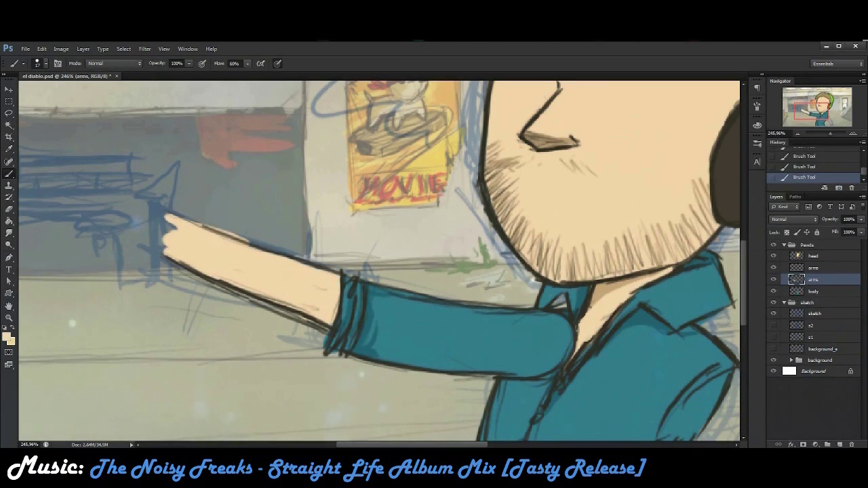
click(813, 268)
click(83, 49)
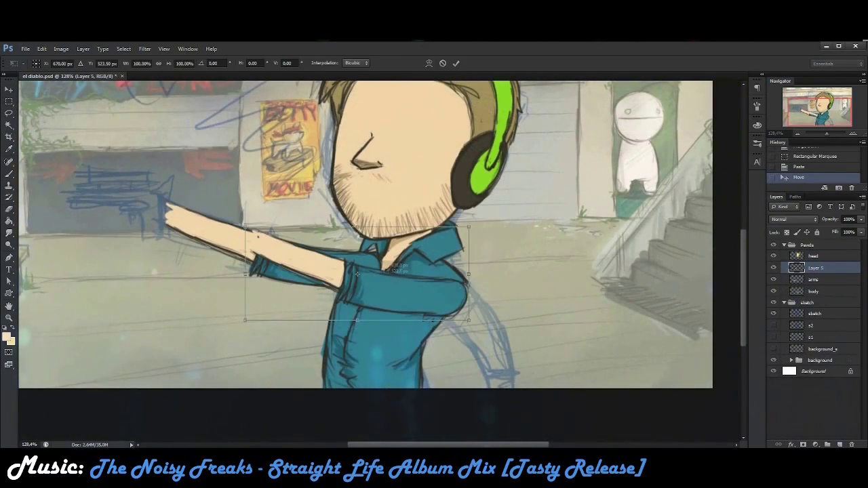
- Rotate the pasted arm copy so it hangs down from the character's near shoulder
drag(535, 238, 475, 302)
drag(473, 270, 465, 254)
key(v)
key(Return)
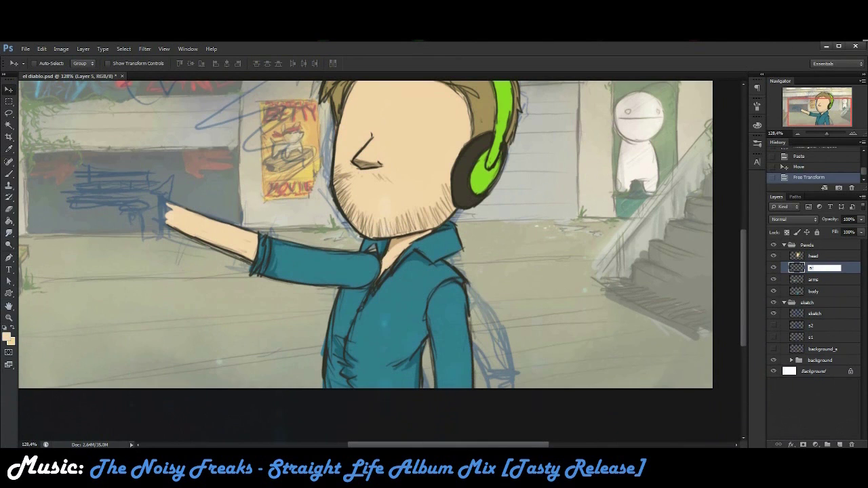
- Move the outstretched arm's layer beneath the body layer and rotate the arm downward
drag(813, 268, 813, 296)
key(ctrl+t)
drag(380, 255, 407, 189)
key(v)
key(Return)
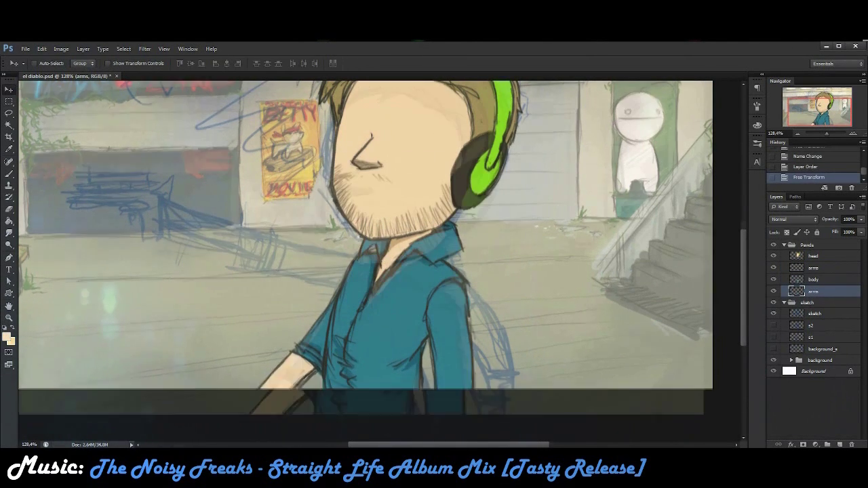
- Ink the outlines of both eyes over the sketch on the eyes layer
scroll(367, 265, up, 2)
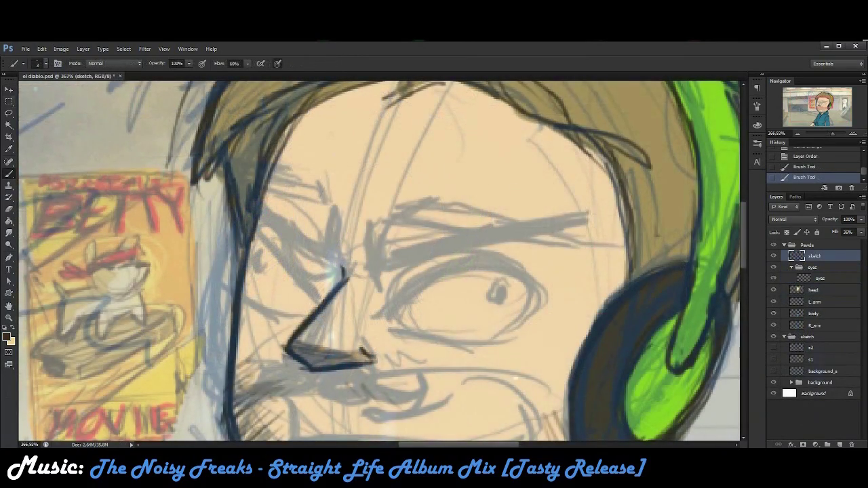
drag(468, 258, 470, 236)
mouse_move(401, 289)
mouse_down()
mouse_move(510, 251)
mouse_move(535, 285)
mouse_move(523, 306)
mouse_up()
drag(399, 291, 434, 313)
drag(529, 268, 515, 312)
drag(325, 234, 311, 271)
mouse_move(256, 271)
mouse_down()
mouse_move(320, 266)
mouse_move(298, 288)
mouse_up()
- Add another layer named "eyes" beneath the eye outlines in the eyes group
key(ctrl+shift+alt+n)
drag(821, 280, 821, 293)
double_click(821, 290)
text(eyes)
key(Return)
- Fill both eyes with white using a size 15 brush and merge the eye layers
click(45, 63)
key(Return)
mouse_move(420, 285)
mouse_down()
mouse_move(495, 254)
mouse_move(475, 251)
mouse_up()
mouse_move(454, 267)
mouse_down()
mouse_move(516, 244)
mouse_move(525, 298)
mouse_up()
drag(417, 298, 522, 309)
drag(278, 274, 308, 234)
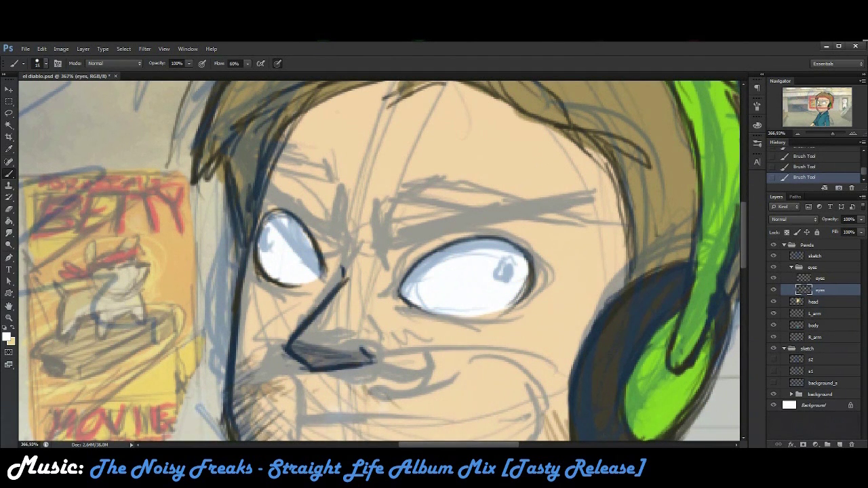
click(82, 49)
click(108, 310)
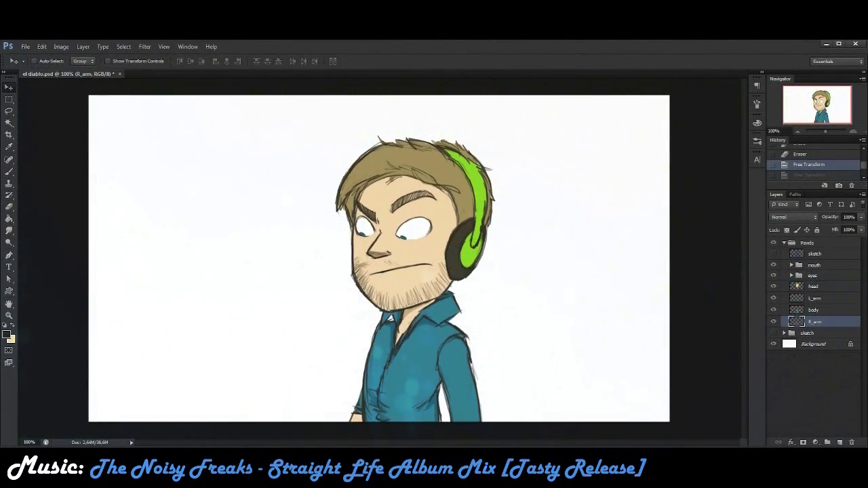
- Show the street background, expand the eyes and mouth groups, and switch their eye and eyebrow layers on
click(774, 333)
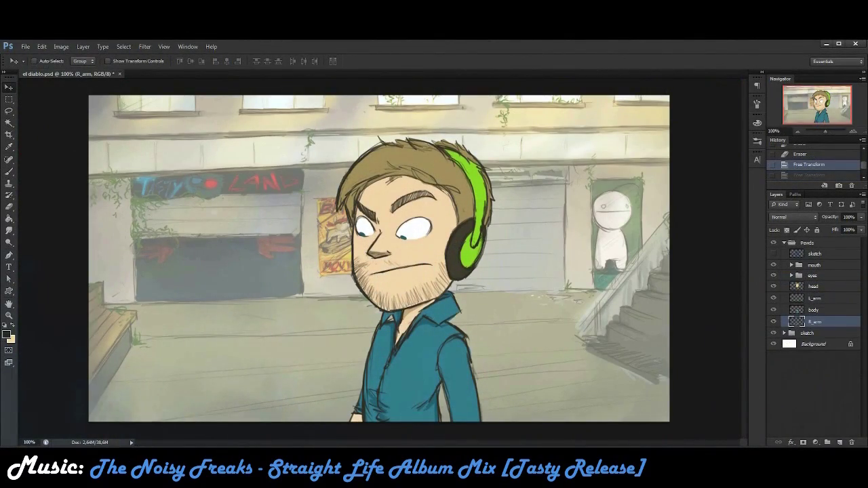
click(813, 275)
click(792, 276)
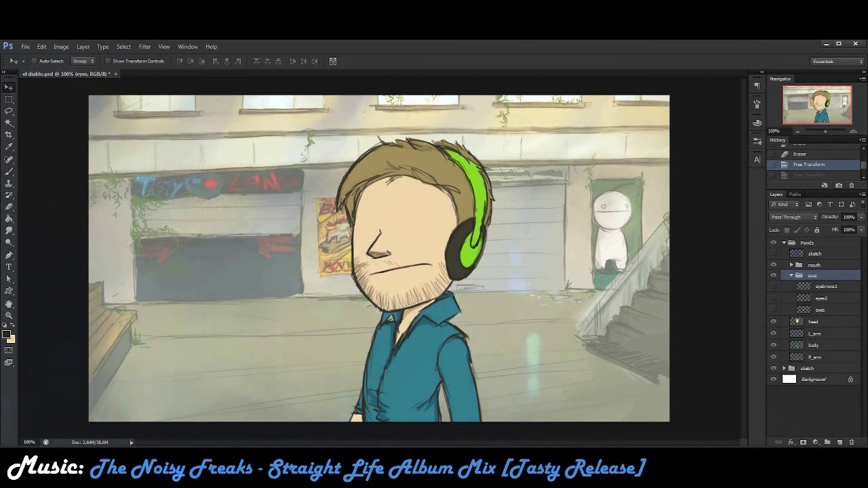
click(792, 265)
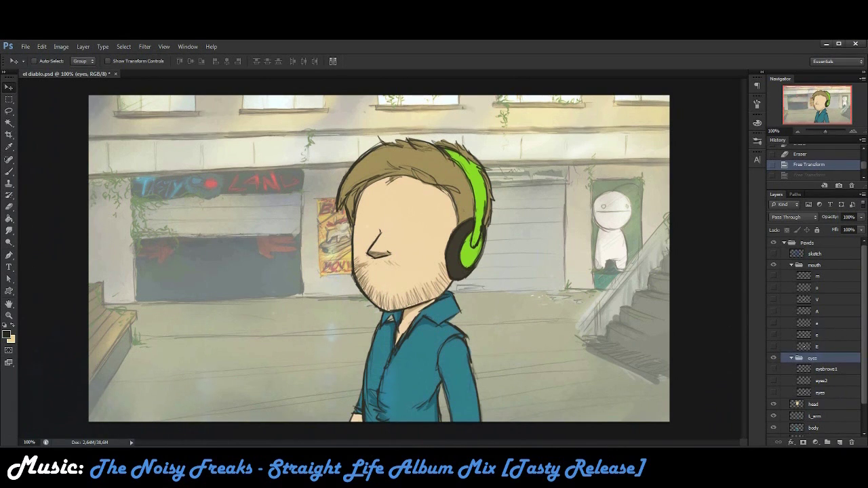
click(773, 392)
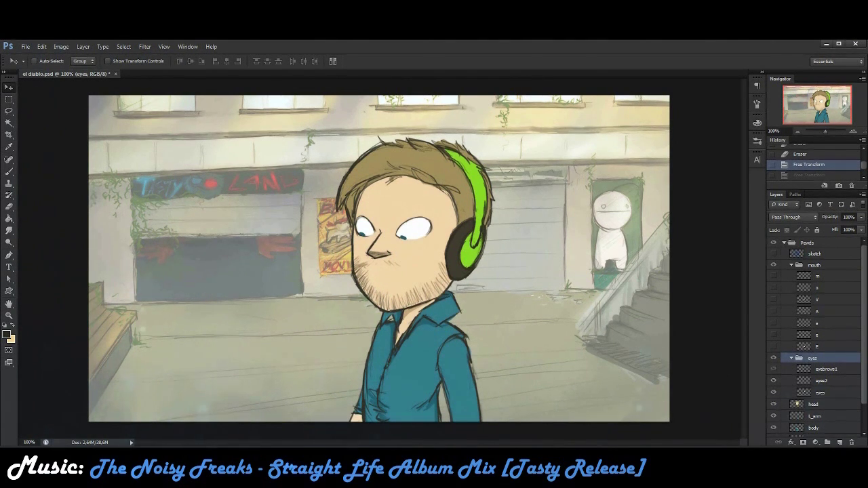
click(774, 369)
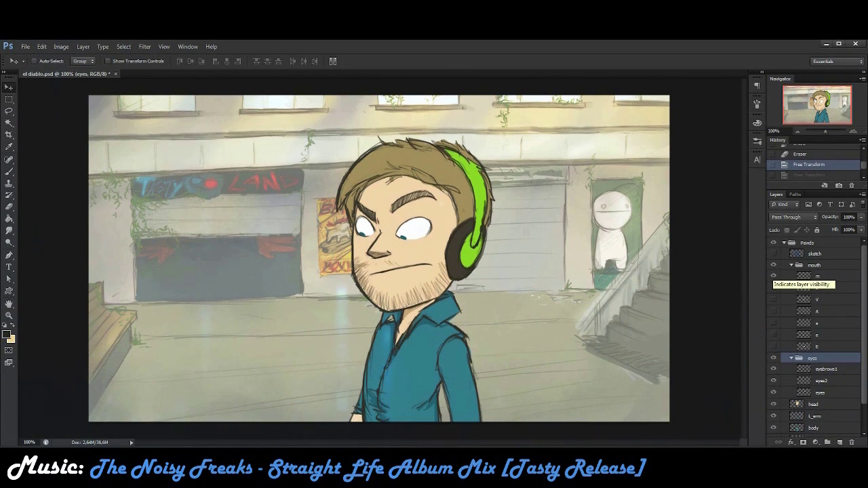
- Rotate the R_arm layer about 7 degrees with Free Transform so the far arm swings outward
scroll(814, 339, down, 2)
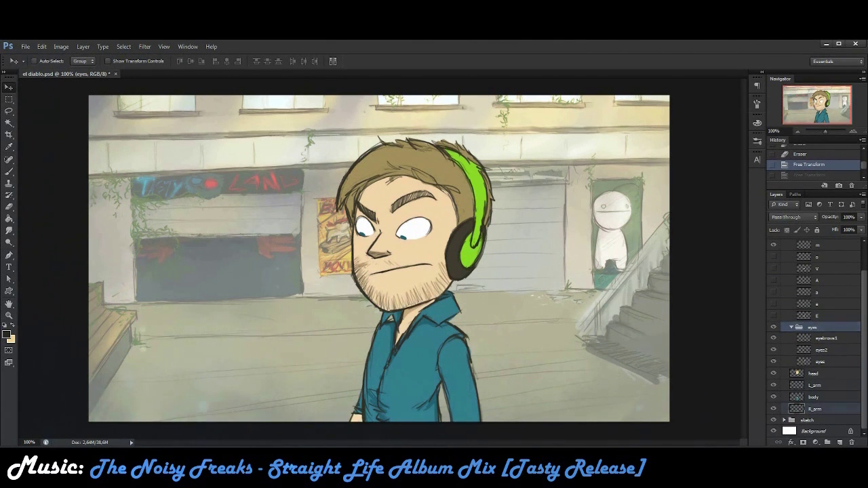
click(815, 409)
key(ctrl+t)
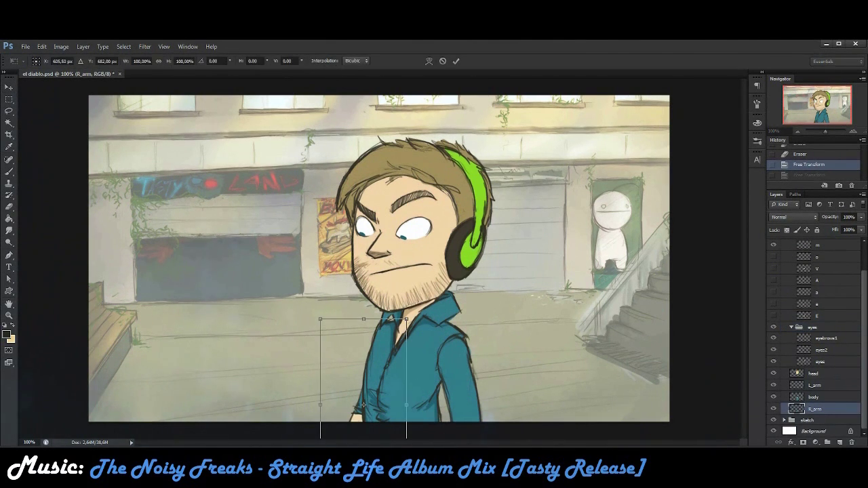
drag(390, 312, 442, 263)
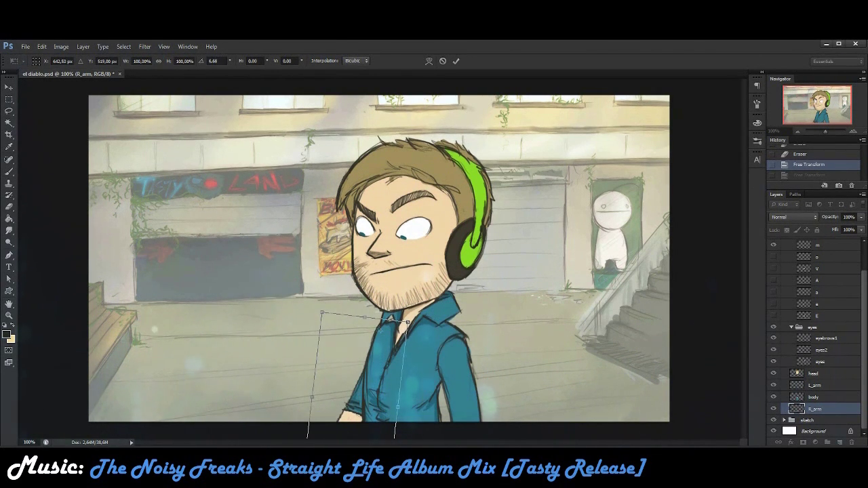
key(Return)
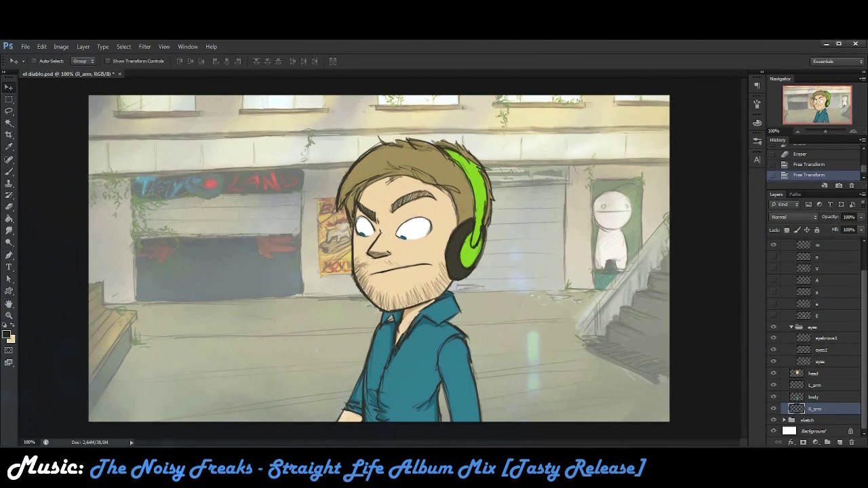
- Hide the street background and start saving the character as "el diablo" in the Pewds folder
scroll(814, 336, up, 2)
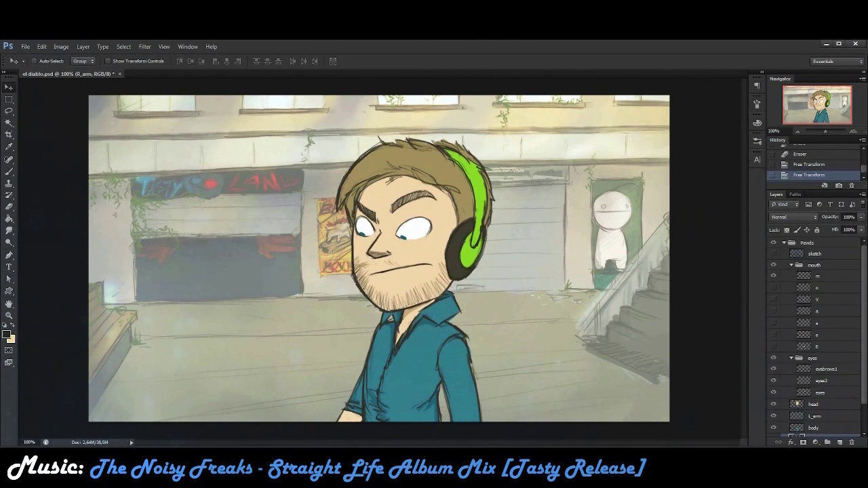
scroll(814, 335, down, 2)
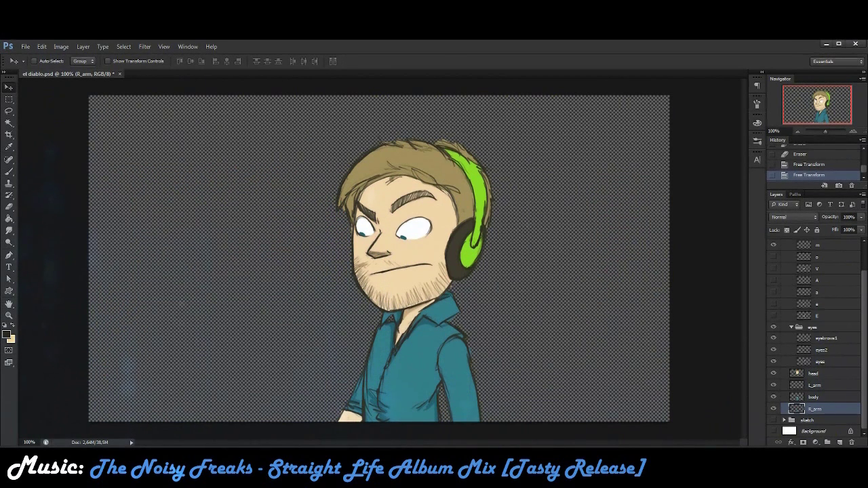
click(25, 46)
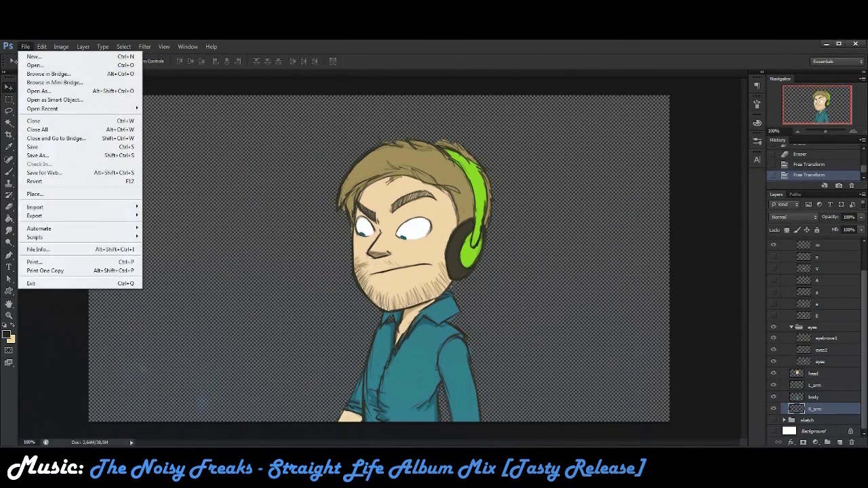
click(41, 156)
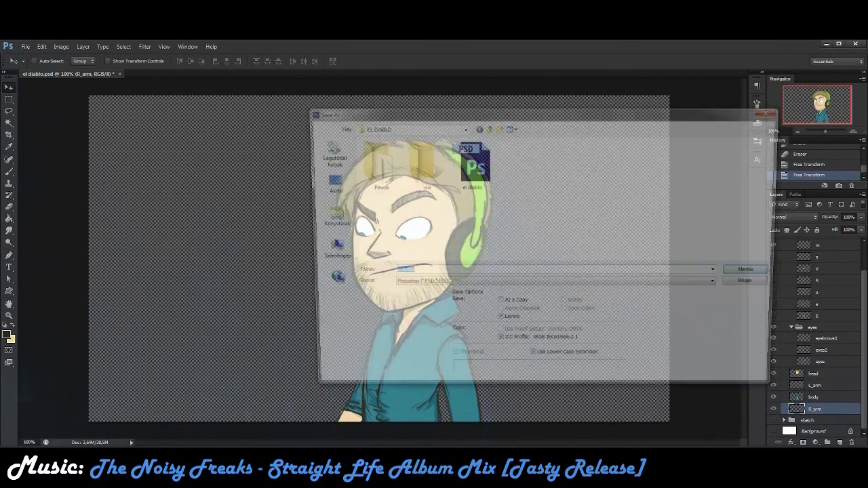
text(el diablo)
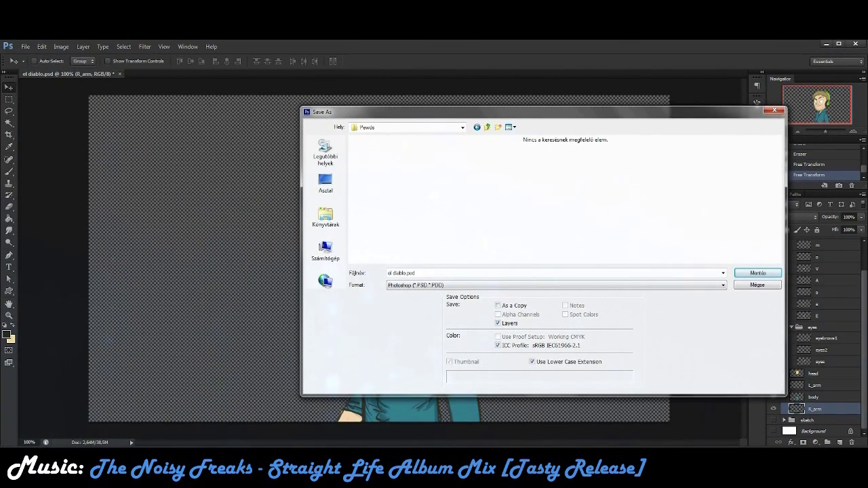
- Set the save format to PNG and pick the existing P_1 file as the basis for the file name
key(alt+Down)
key(Down)
key(Down)
key(Down)
key(Down)
key(Down)
key(Down)
key(Down)
key(Down)
key(Down)
key(Down)
key(Down)
key(Down)
key(Down)
key(Down)
key(Down)
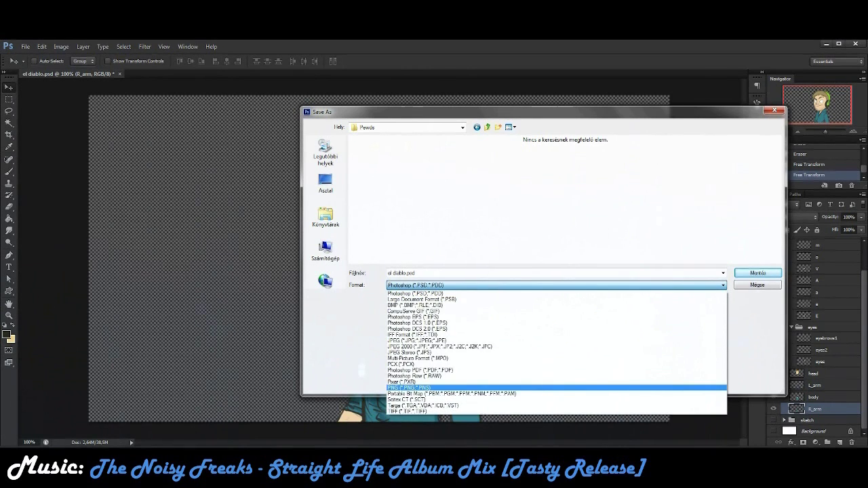
key(Return)
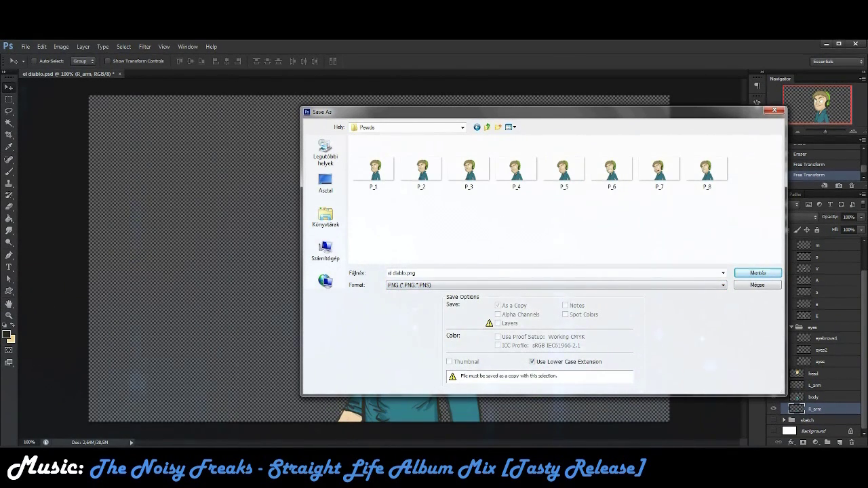
click(374, 166)
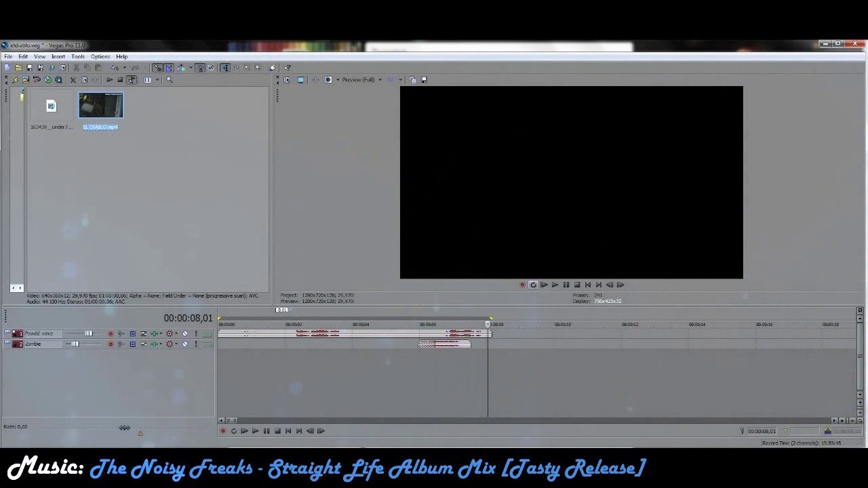
- Switch to Vegas Pro and play the character's pose animation on the timeline
key(space)
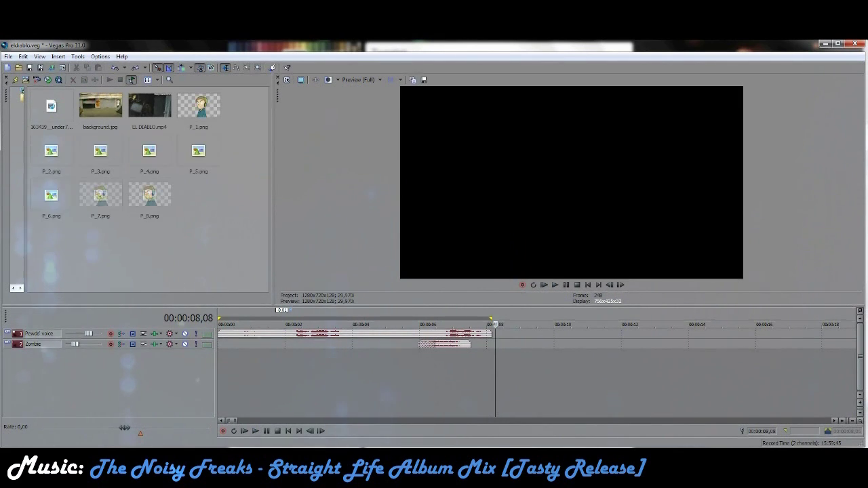
click(555, 285)
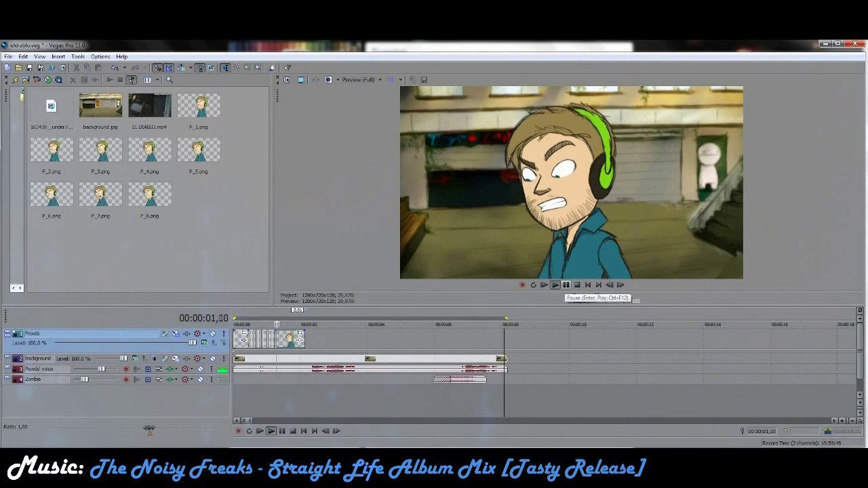
click(566, 285)
- Set the video preview quality to Preview (Quarter) and replay the animation
click(360, 79)
mouse_move(363, 100)
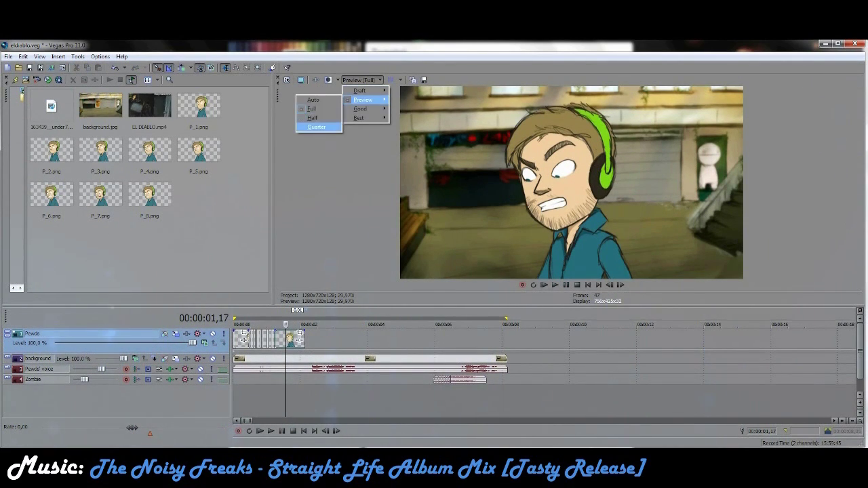
click(316, 127)
click(555, 285)
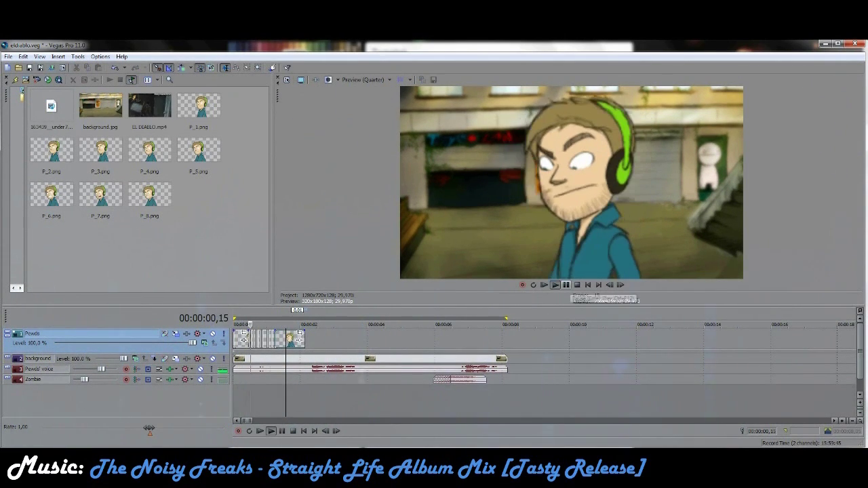
click(566, 286)
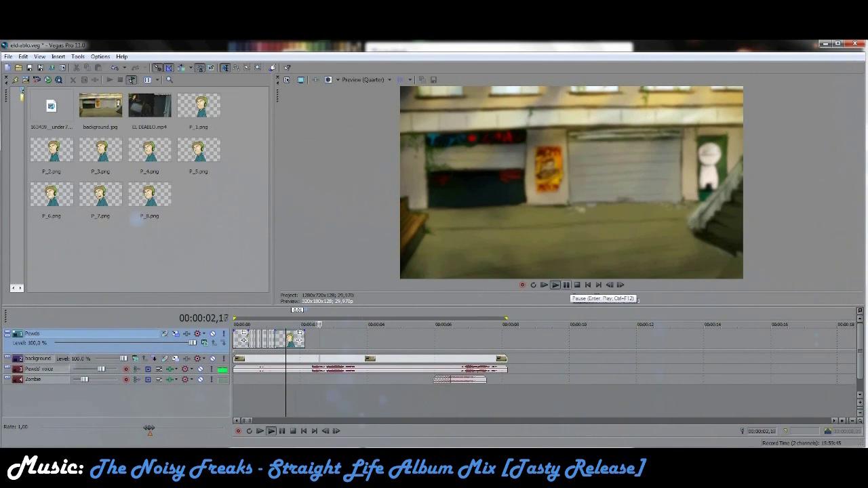
click(555, 285)
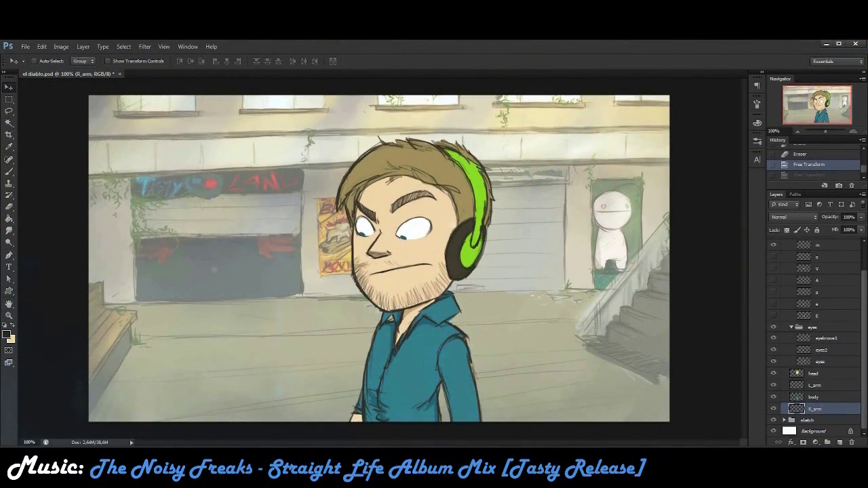
- Switch back to Photoshop and add a layer named "eyes3" above eyes2 in the eyes group
scroll(407, 257, up, 3)
click(821, 349)
key(ctrl+shift+alt+n)
double_click(822, 350)
text(eyes)
key(Return)
text(33)
key(Return)
- Hide eyes2, paint a small teal pupil in the far eye on eyes3, and set the layer opacity to 100%
key(i)
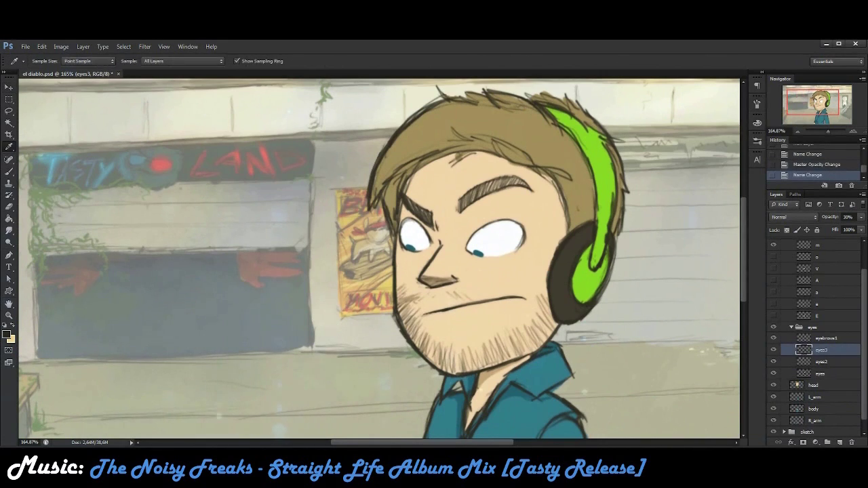
key(b)
scroll(468, 258, up, 5)
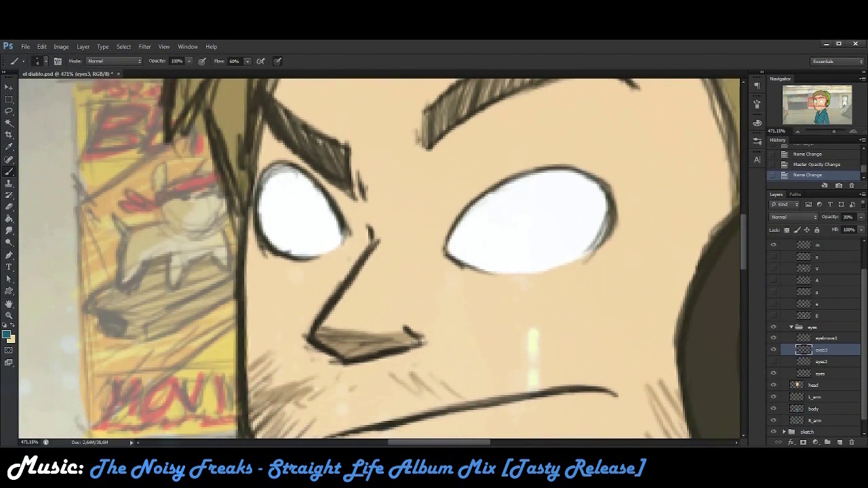
click(278, 205)
click(278, 211)
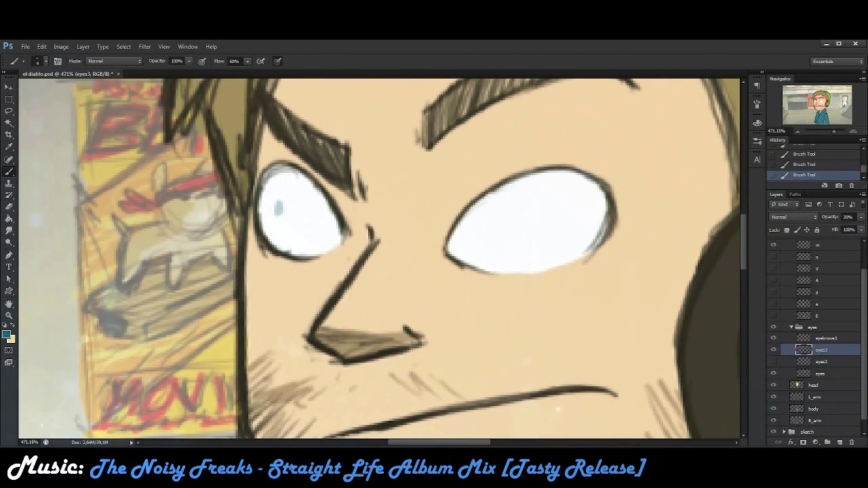
scroll(814, 306, up, 1)
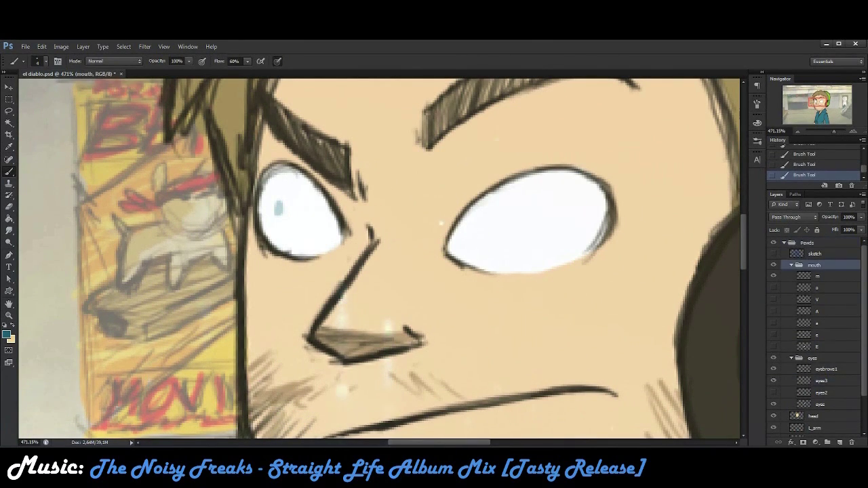
text(100)
key(Return)
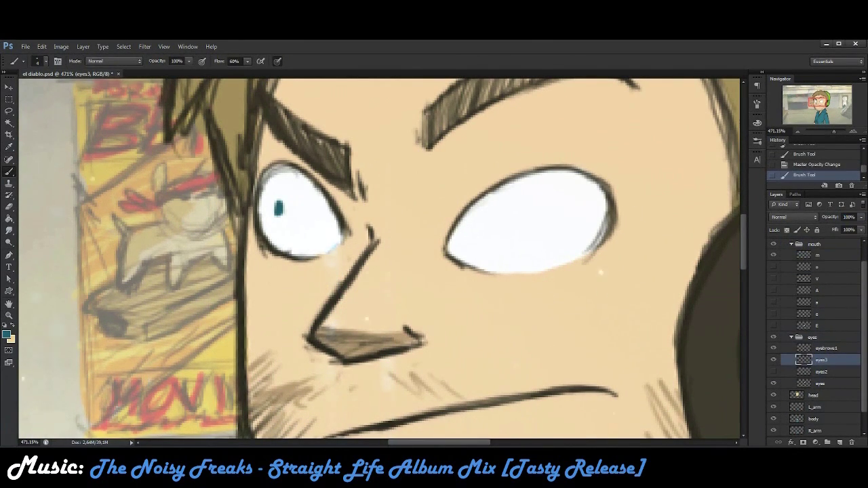
- Move the pupils to the front edges of both eyes and erase the excess paint
scroll(387, 186, down, 5)
key(v)
drag(426, 175, 443, 185)
key(e)
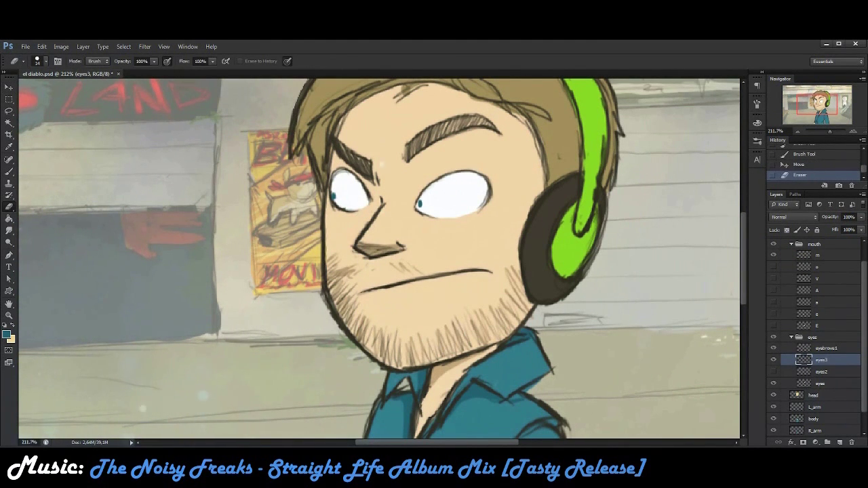
- Add a layer named "eyebrows2" and outline steeper, angrier eyebrows with the dark line color
key(ctrl+shift+alt+n)
text(eyebrows2)
key(Return)
scroll(458, 88, up, 3)
key(i)
key(b)
mouse_move(360, 234)
mouse_down()
mouse_move(411, 266)
mouse_move(533, 182)
mouse_up()
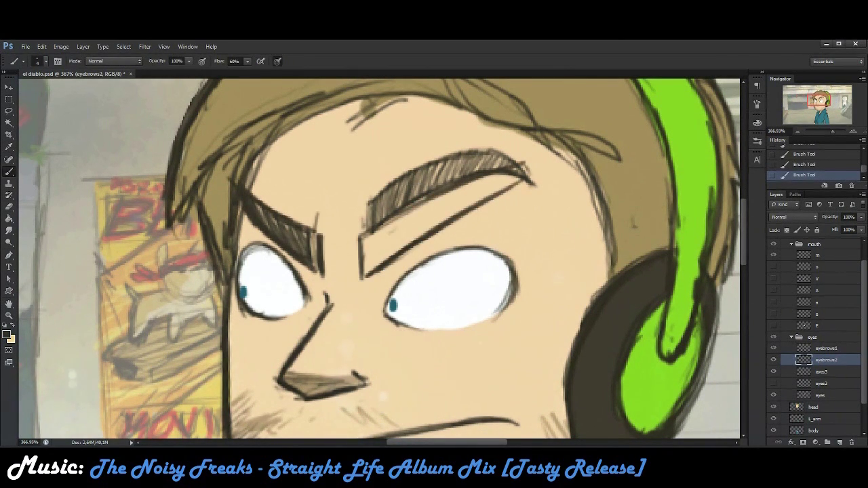
- Move the new eyebrows upward and finish them with redrawn outlines and hatching
key(v)
drag(457, 205, 457, 173)
key(b)
drag(491, 148, 536, 133)
mouse_move(360, 227)
mouse_down()
mouse_move(395, 197)
mouse_move(525, 139)
mouse_up()
mouse_move(316, 238)
mouse_down()
mouse_move(261, 180)
mouse_move(299, 213)
mouse_up()
mouse_move(360, 238)
mouse_down()
mouse_move(404, 189)
mouse_move(533, 135)
mouse_up()
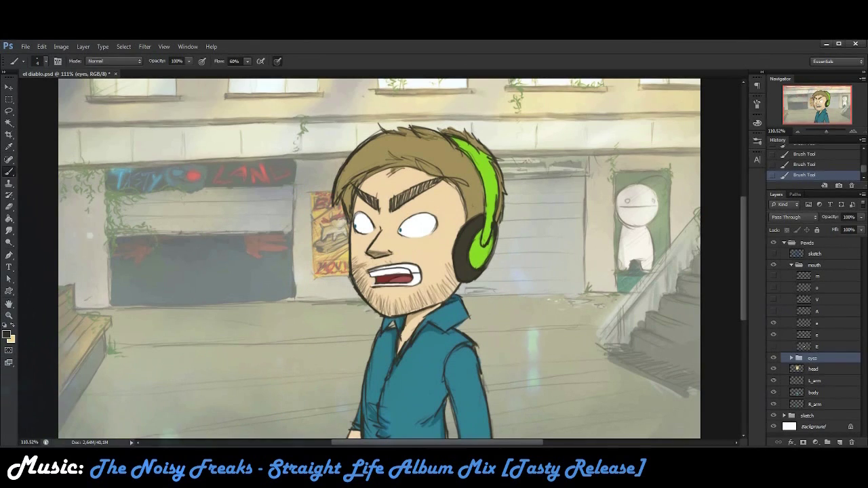
- Reposition the pupils on eyes3, shifting the far eye's pupil separately through a rectangular selection
key(v)
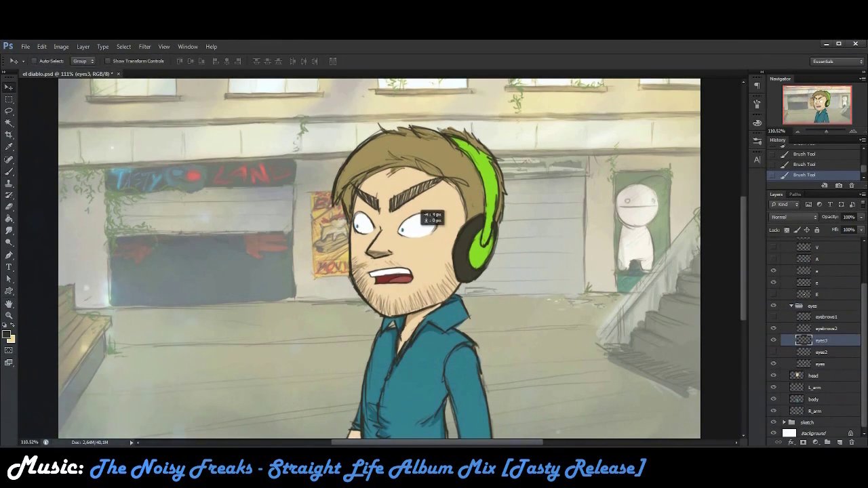
key(m)
mouse_move(372, 216)
mouse_down()
mouse_move(417, 243)
mouse_move(380, 228)
mouse_up()
key(v)
key(ctrl+d)
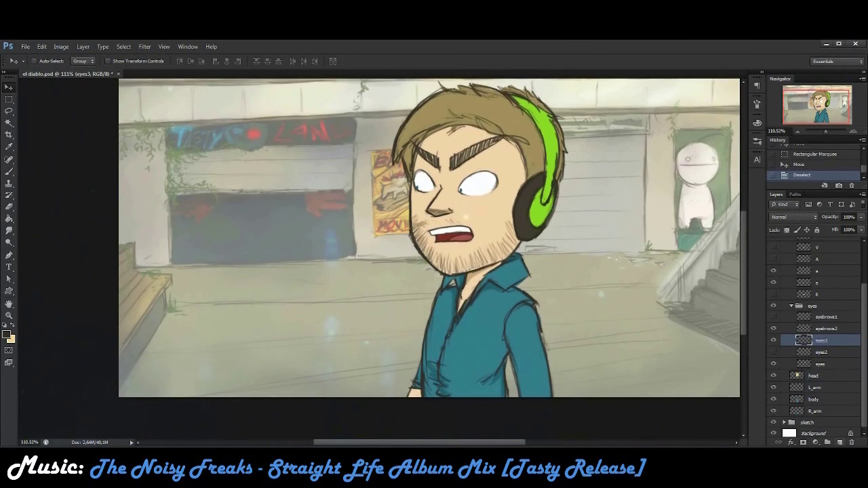
- Add a layer named "R_eldiablo" and place it between the body and R_arm layers
key(ctrl+shift+alt+n)
drag(814, 302, 814, 301)
double_click(817, 299)
text(R_eldiablo)
key(Return)
drag(814, 299, 814, 328)
- Rotate the R_arm layer with Free Transform until the arm reaches forward almost horizontally, and lower its fill to 52%
click(814, 333)
key(ctrl+t)
drag(468, 293, 537, 293)
key(Return)
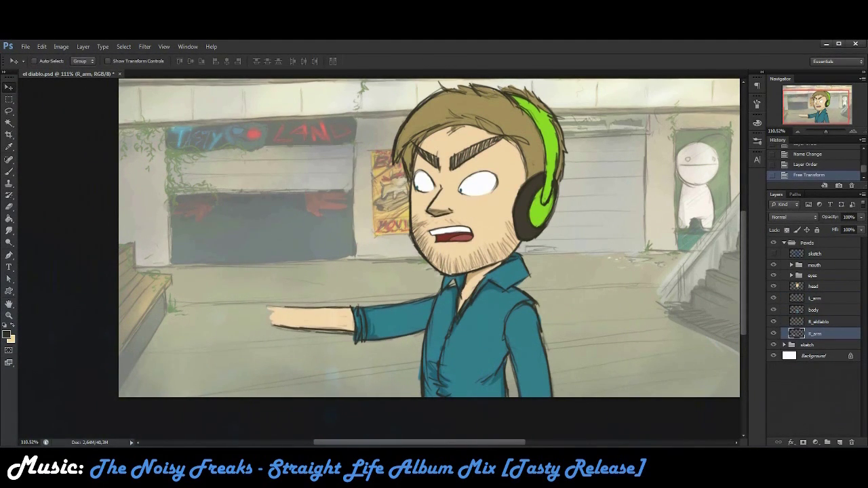
scroll(263, 306, up, 5)
key(alt+bracketright)
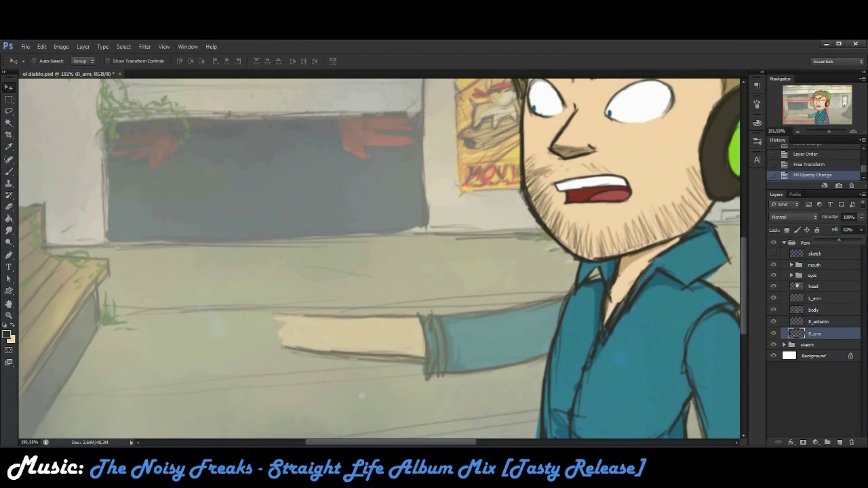
- Sketch a bent arm with a rolled sleeve and raised forearm on the R_eldiablo layer, over the faded arm
key(b)
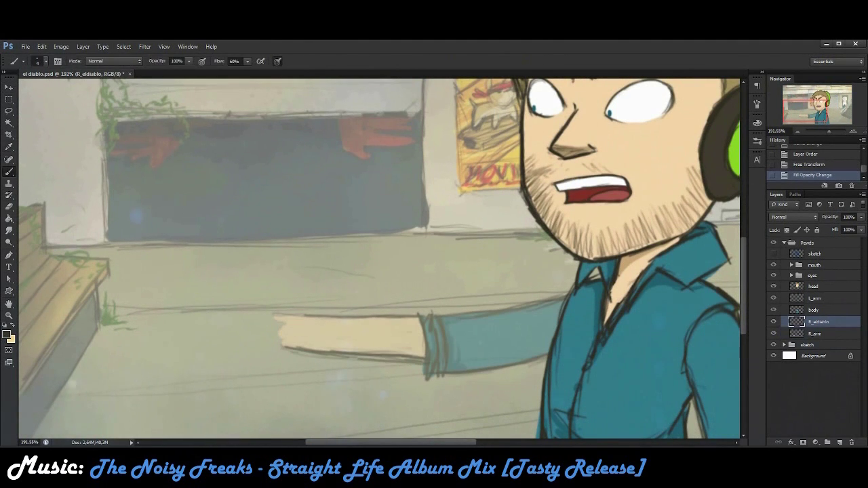
mouse_move(570, 284)
mouse_down()
mouse_move(451, 336)
mouse_move(456, 397)
mouse_up()
mouse_move(451, 336)
mouse_down()
mouse_move(468, 407)
mouse_move(546, 363)
mouse_up()
mouse_move(445, 281)
mouse_down()
mouse_move(434, 394)
mouse_move(407, 380)
mouse_up()
drag(369, 248, 465, 403)
mouse_move(380, 261)
mouse_down()
mouse_move(468, 407)
mouse_move(447, 366)
mouse_move(407, 346)
mouse_up()
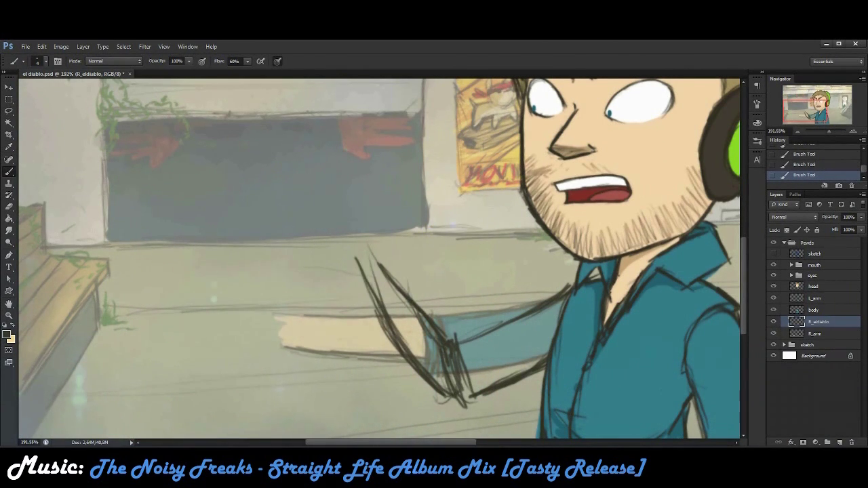
- Adjust the forearm sketch with Free Transform and erase its inner contour lines
drag(407, 305, 353, 257)
key(ctrl+t)
drag(299, 277, 317, 277)
key(Return)
key(e)
drag(343, 249, 360, 307)
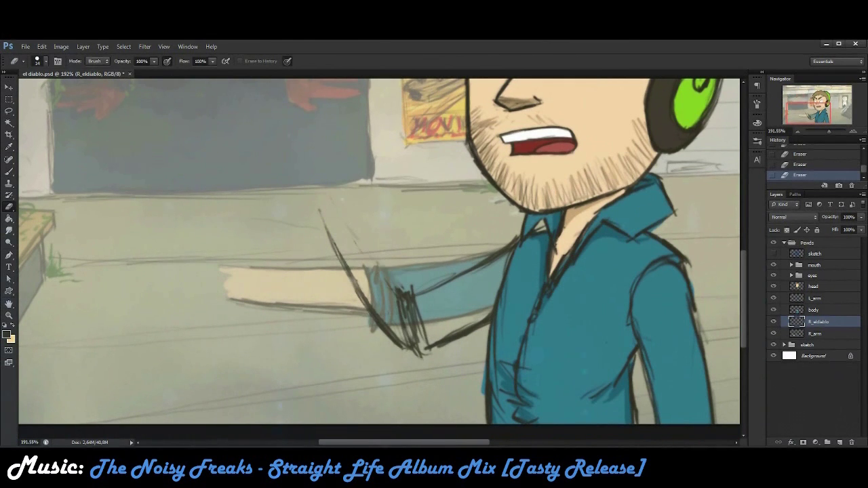
- Redraw the raised forearm's contours and sketch a clenched hand at its end
key(b)
drag(343, 223, 394, 285)
drag(322, 227, 370, 315)
drag(339, 248, 366, 305)
mouse_move(414, 325)
mouse_down()
mouse_move(406, 356)
mouse_move(415, 356)
mouse_up()
mouse_move(346, 227)
mouse_down()
mouse_move(383, 280)
mouse_move(386, 312)
mouse_move(427, 326)
mouse_up()
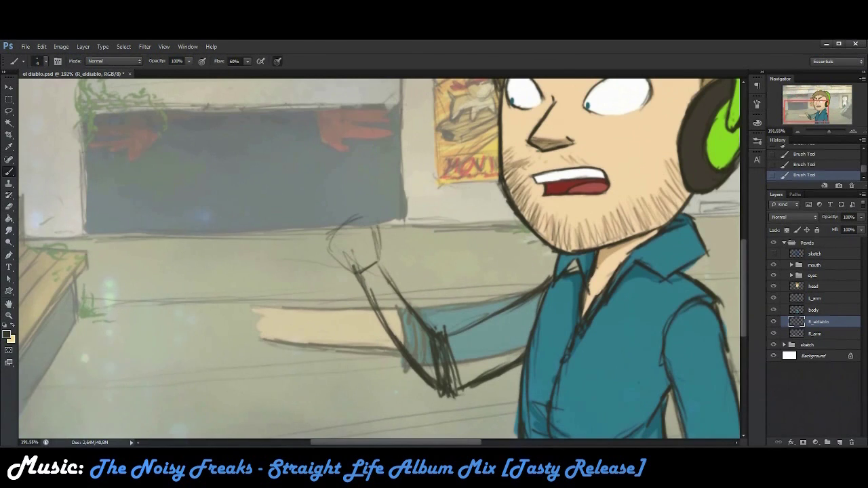
mouse_move(366, 259)
mouse_down()
mouse_move(407, 245)
mouse_move(416, 281)
mouse_up()
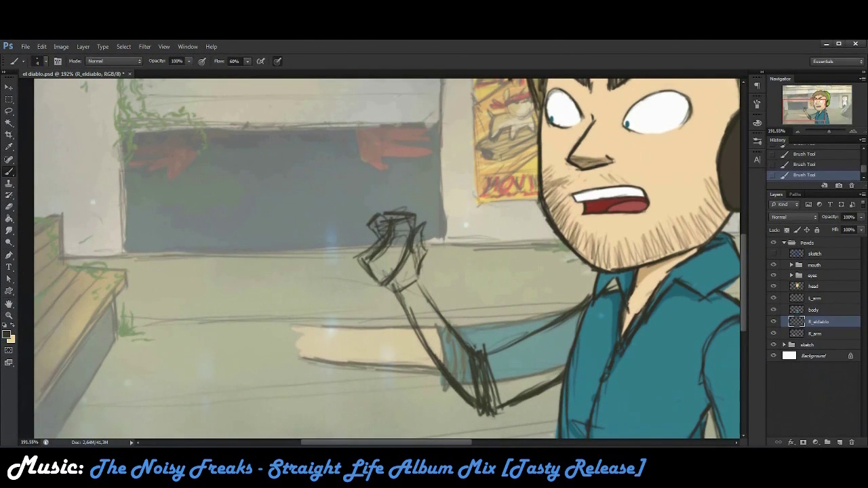
mouse_move(367, 231)
mouse_down()
mouse_move(380, 265)
mouse_move(395, 268)
mouse_move(390, 285)
mouse_up()
- Sketch a revolver's barrel and cylinder rising from the clenched hand, and erase stray lines at the muzzle
drag(414, 213, 359, 130)
drag(400, 211, 345, 133)
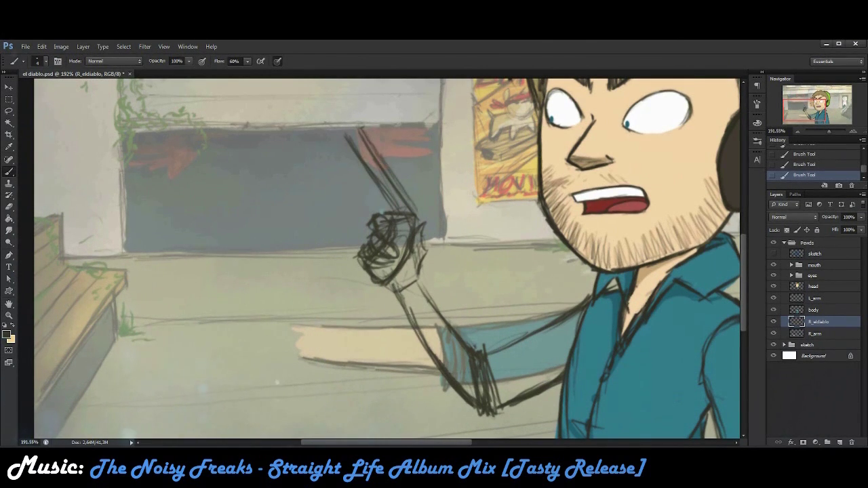
drag(394, 183, 419, 216)
drag(367, 198, 384, 221)
drag(361, 184, 389, 221)
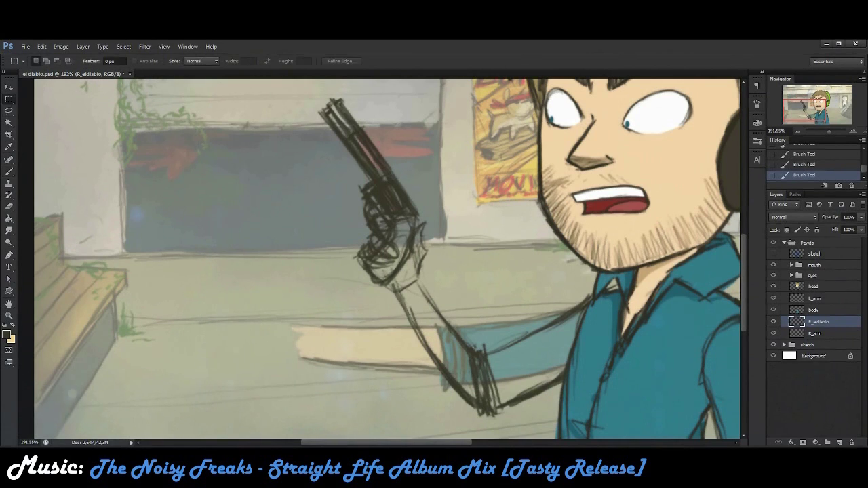
key(e)
drag(324, 102, 341, 108)
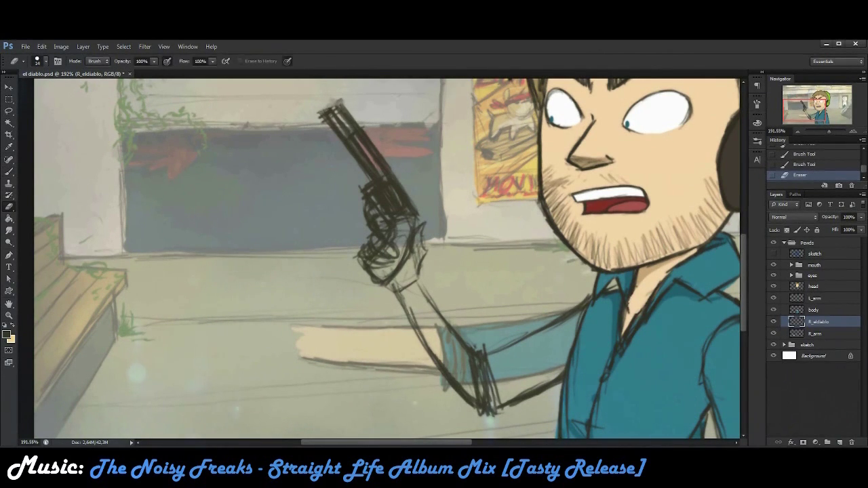
- Ink clean outlines of the clenched hand's fingers, palm and thumb on the eldiablo layer over the faded sketch
key(b)
drag(384, 146, 426, 202)
drag(396, 157, 421, 199)
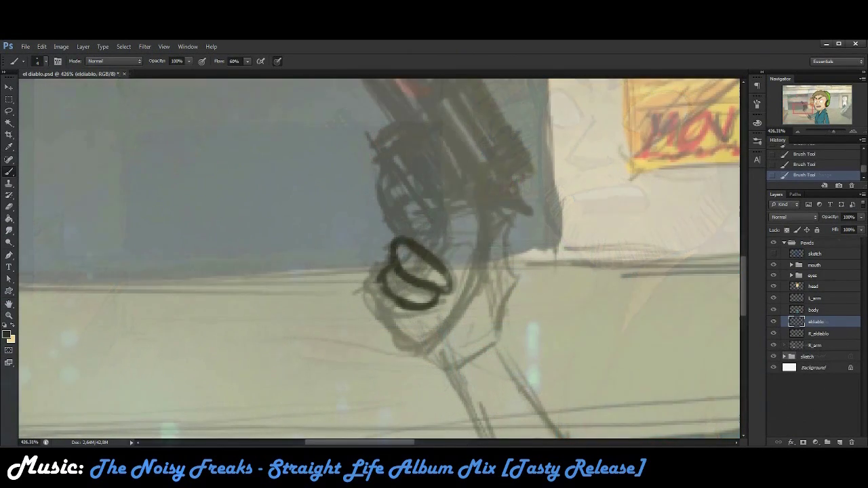
mouse_move(400, 246)
mouse_down()
mouse_move(424, 204)
mouse_move(388, 182)
mouse_move(384, 203)
mouse_move(410, 196)
mouse_up()
mouse_move(376, 295)
mouse_down()
mouse_move(427, 349)
mouse_move(509, 224)
mouse_move(499, 326)
mouse_up()
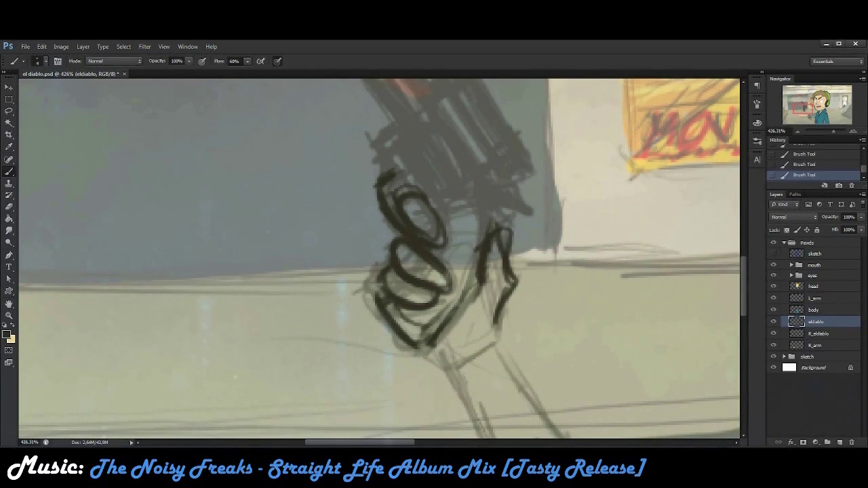
drag(421, 348, 505, 298)
mouse_move(485, 224)
mouse_down()
mouse_move(490, 184)
mouse_move(512, 207)
mouse_move(543, 216)
mouse_up()
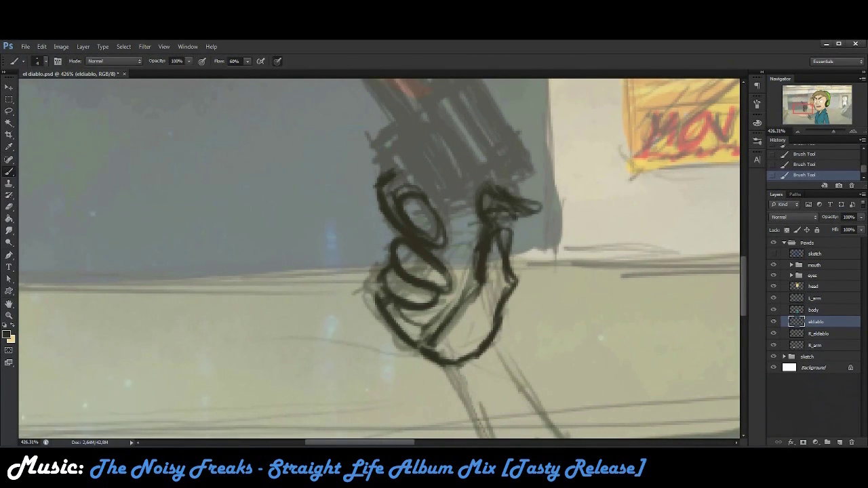
- Ink the revolver's cylinder, frame and barrel above the hand, following the faded sketch
scroll(380, 258, up, 4)
drag(383, 262, 455, 230)
mouse_move(455, 231)
mouse_down()
mouse_move(488, 292)
mouse_move(461, 315)
mouse_up()
mouse_move(400, 270)
mouse_down()
mouse_move(394, 241)
mouse_move(464, 298)
mouse_up()
mouse_move(462, 230)
mouse_down()
mouse_move(505, 288)
mouse_move(505, 315)
mouse_up()
drag(407, 258, 461, 298)
mouse_move(496, 246)
mouse_down()
mouse_move(403, 121)
mouse_move(379, 133)
mouse_move(475, 264)
mouse_up()
drag(388, 133, 453, 196)
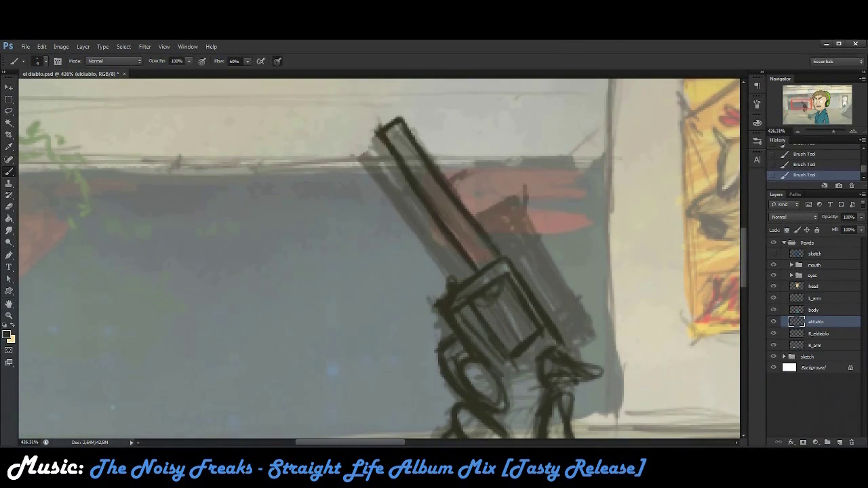
drag(372, 145, 439, 256)
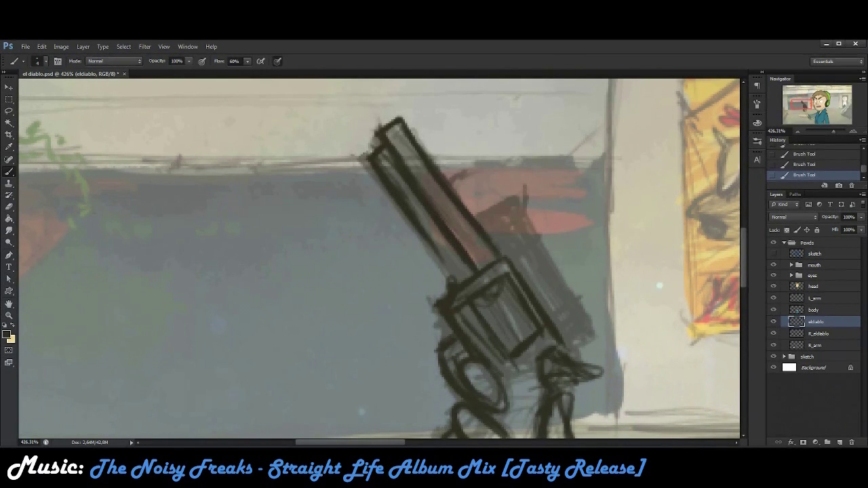
drag(407, 119, 512, 262)
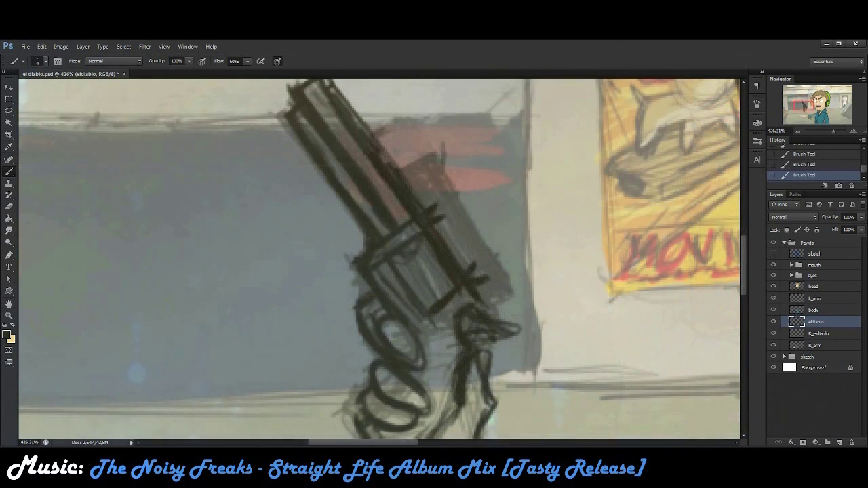
- Ink the scope and its two mounts along the revolver's upper side
drag(291, 82, 369, 158)
mouse_move(421, 175)
mouse_down()
mouse_move(495, 286)
mouse_move(448, 157)
mouse_move(488, 234)
mouse_up()
drag(442, 146, 510, 268)
drag(445, 179, 517, 280)
drag(487, 229, 521, 291)
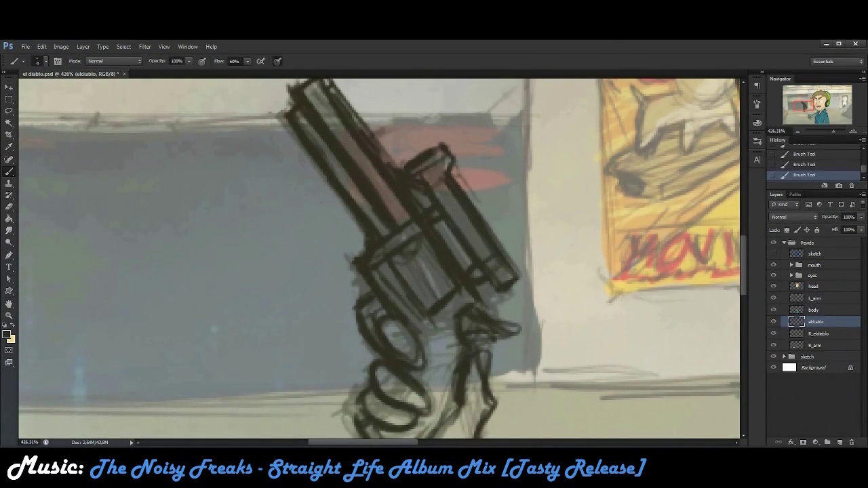
drag(468, 197, 523, 275)
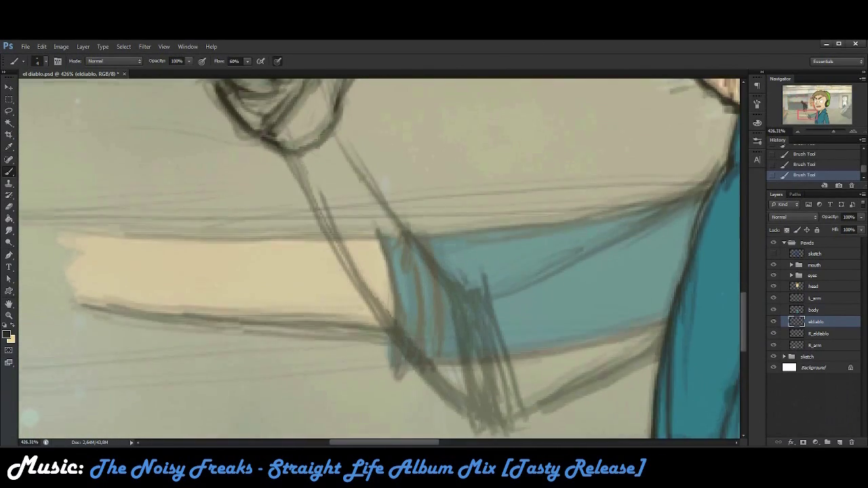
- Ink the forearm, sleeve cuff and upper arm from the wrist to the torso, undoing a stray cuff stroke
drag(289, 131, 343, 239)
mouse_move(338, 112)
mouse_down()
mouse_move(396, 199)
mouse_move(467, 268)
mouse_move(485, 329)
mouse_up()
mouse_move(327, 204)
mouse_down()
mouse_move(396, 314)
mouse_move(488, 400)
mouse_up()
drag(478, 213, 512, 412)
drag(508, 374, 523, 407)
key(ctrl+z)
drag(485, 272, 668, 190)
drag(516, 407, 367, 365)
drag(359, 354, 516, 285)
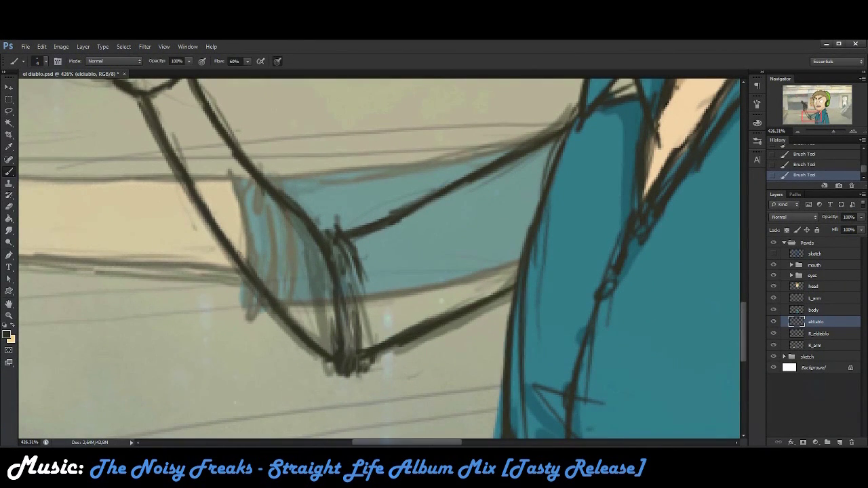
key(ctrl+0)
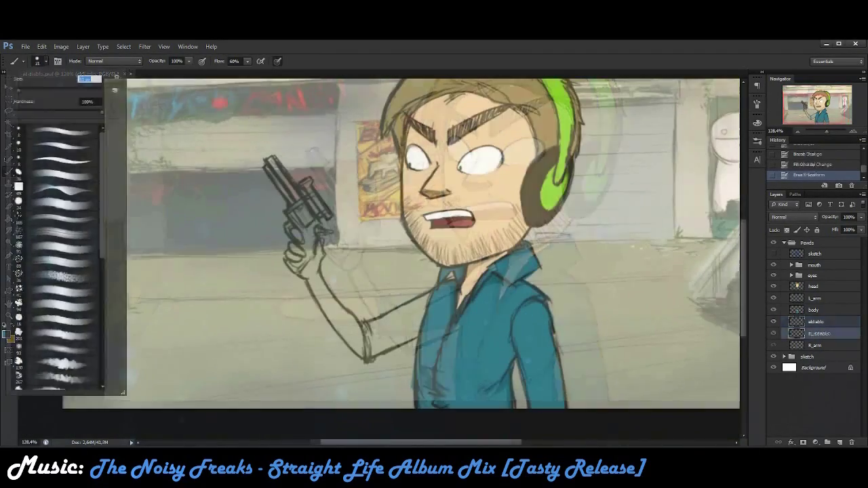
- Paint the sleeve teal and the forearm and hand in skin tone on the EL DIABLO layer
drag(371, 339, 424, 311)
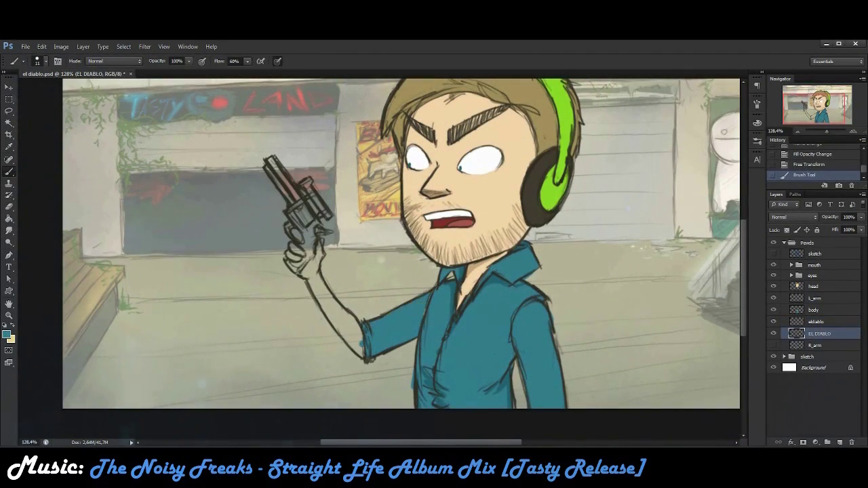
scroll(308, 306, up, 4)
key(x)
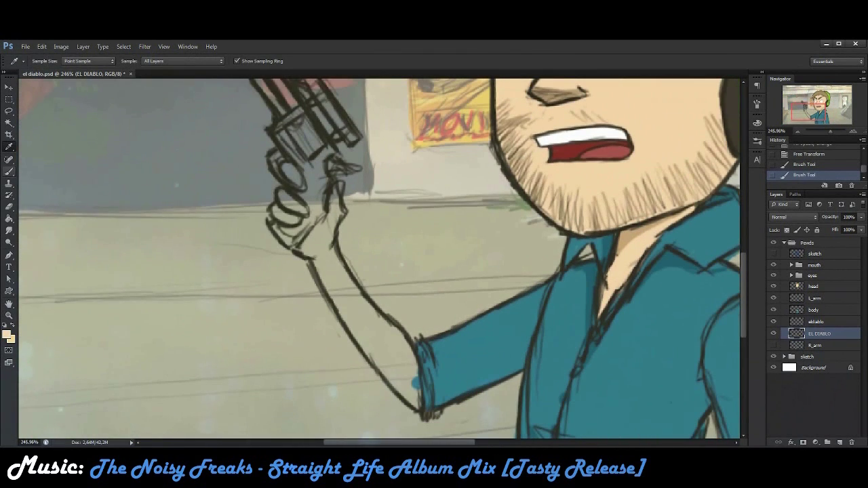
mouse_move(288, 173)
mouse_down()
mouse_move(332, 204)
mouse_move(302, 234)
mouse_move(369, 339)
mouse_up()
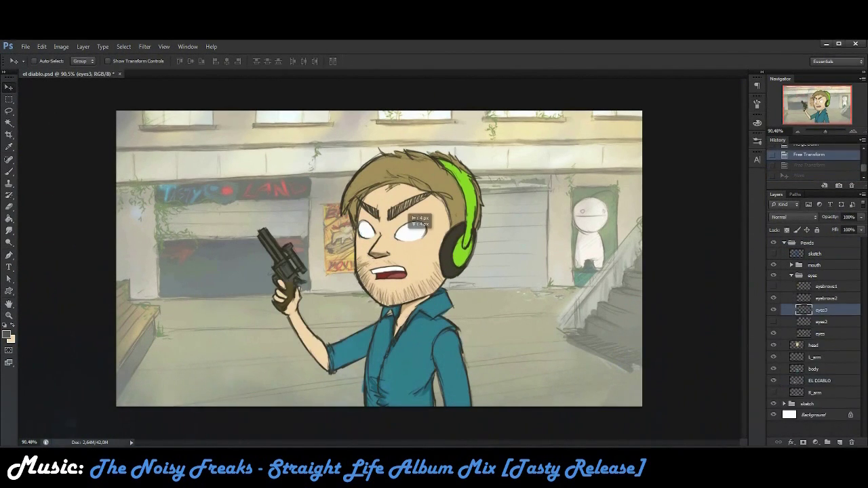
- Nudge the eyes3 layer slightly and undo the last Free Transform of the A and E mouth layers
drag(421, 222, 419, 223)
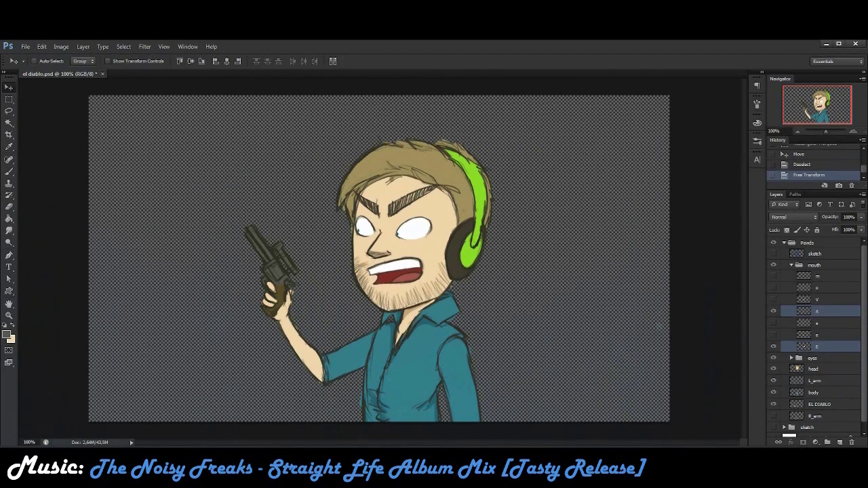
key(ctrl+z)
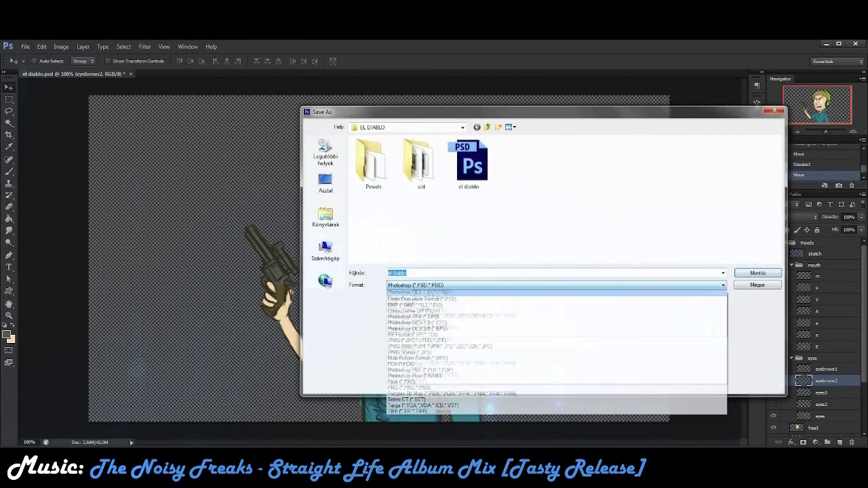
- Export the current frame, and save the one with mouth layers a and E shown as P_13
key(Return)
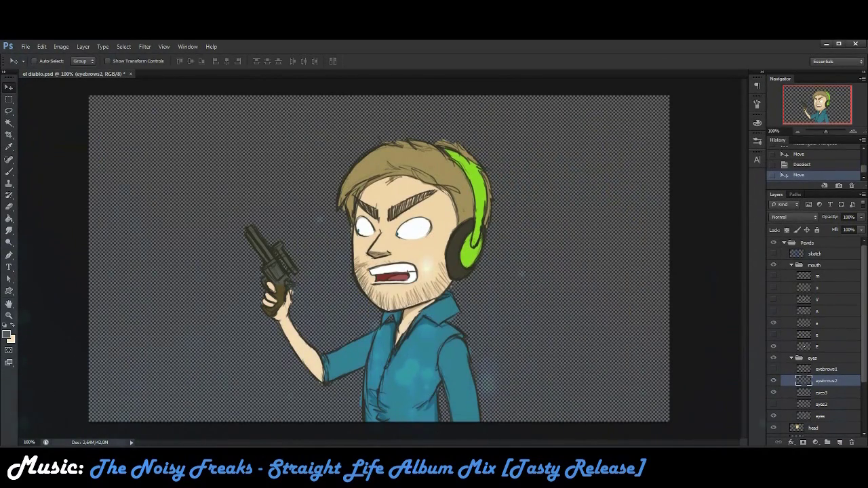
key(ctrl+shift+s)
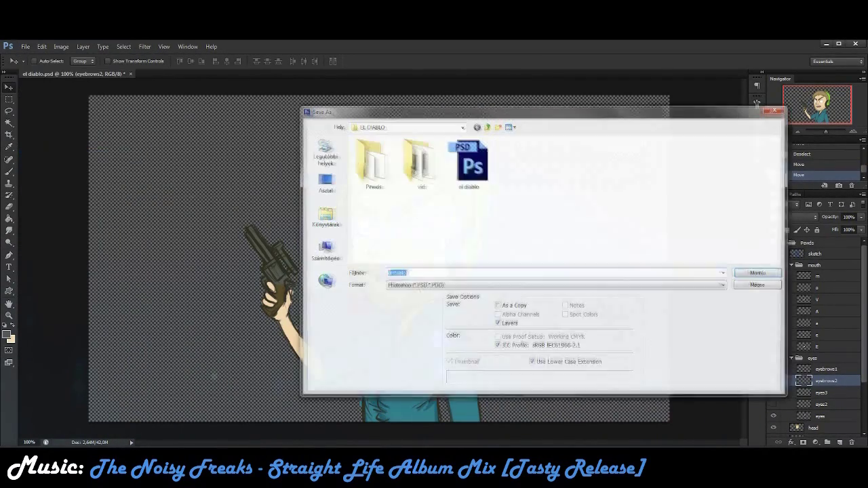
text(P_13)
key(Return)
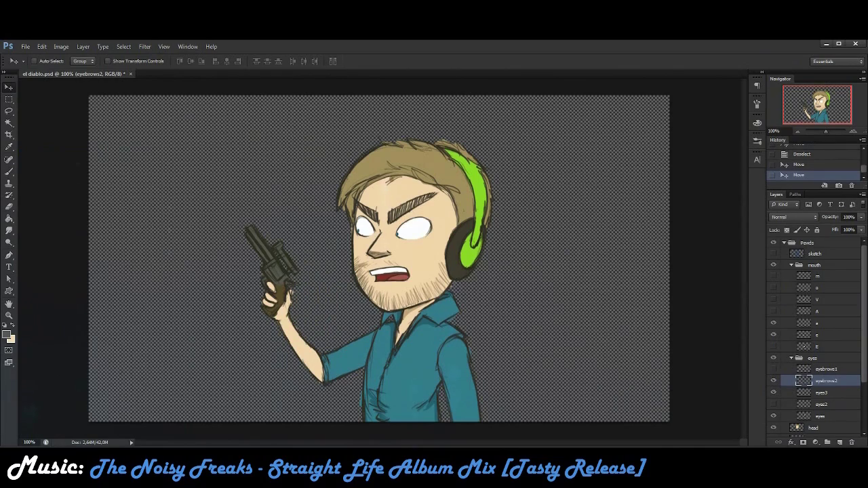
- Export the frame with mouth layers a and e shown as P_14
key(ctrl+shift+s)
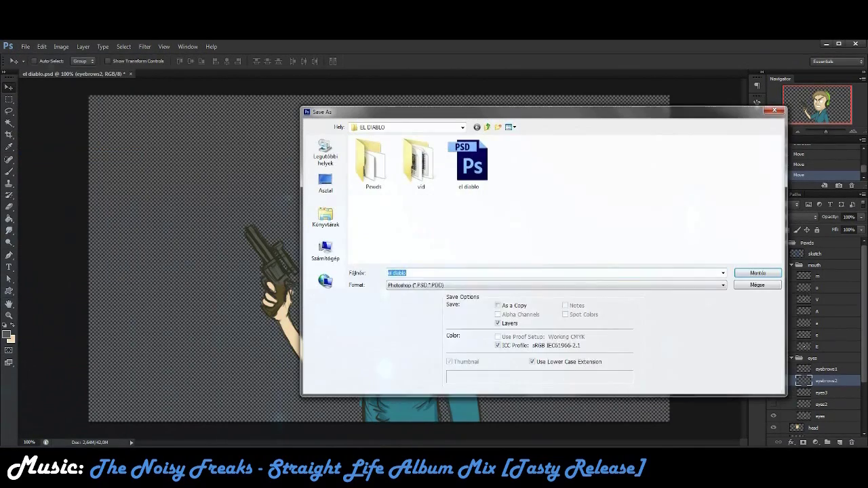
text(P_14)
key(Return)
key(Return)
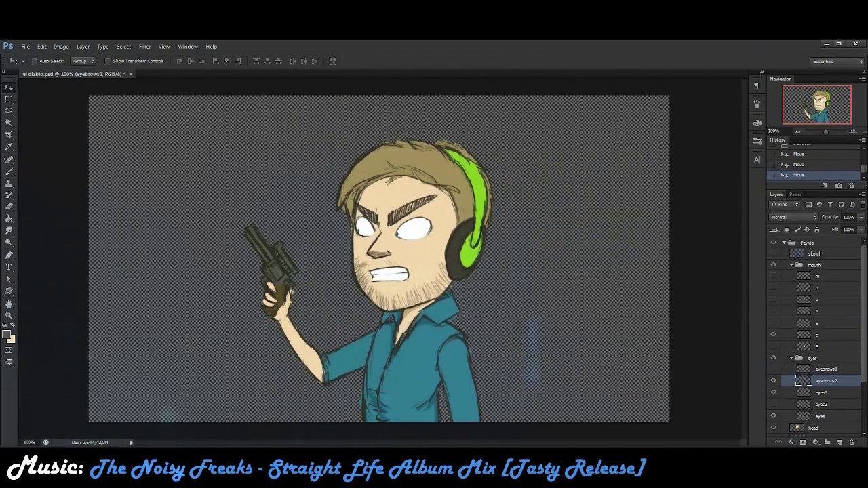
- Export the frame with only the small clenched mouth e shown as PNG file P_15
key(ctrl+shift+s)
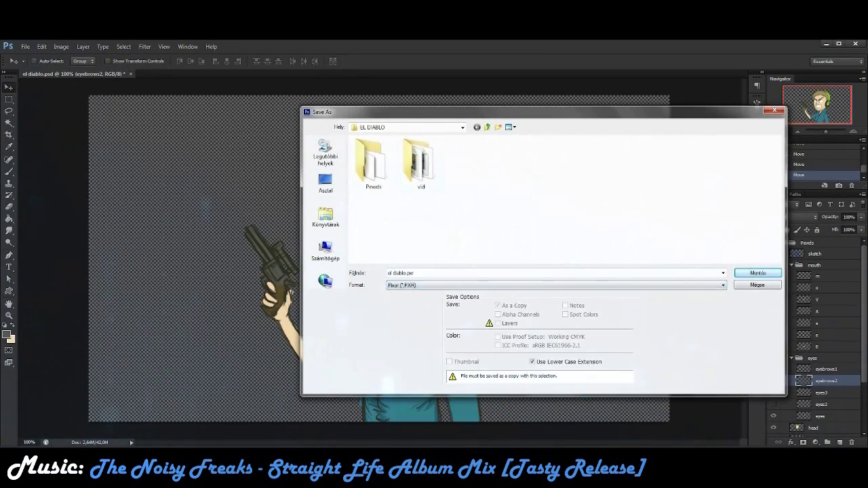
click(556, 285)
click(409, 387)
key(Return)
key(Return)
- Adjust the large clenched-teeth mouth on layer E with Free Transform
click(817, 346)
key(ctrl+t)
drag(434, 256, 439, 245)
key(Return)
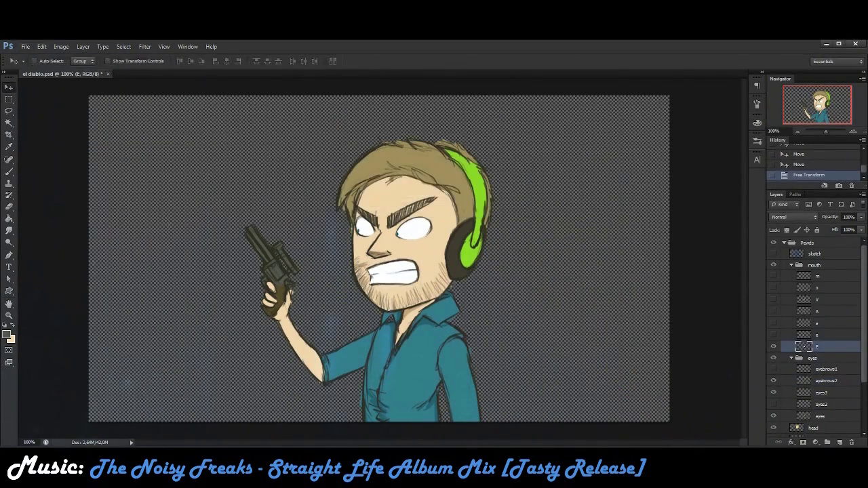
- Export the frame with the large clenched-teeth mouth as PNG file P_16 in the Pewds folder
key(ctrl+shift+s)
key(Return)
click(707, 234)
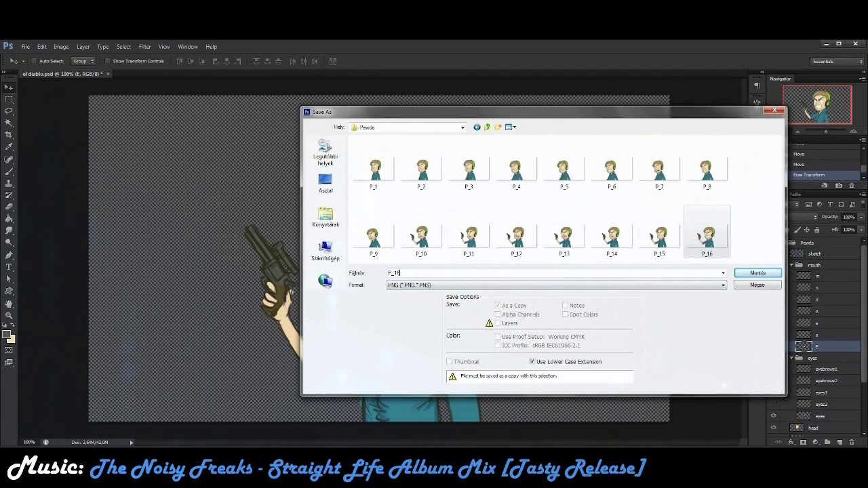
key(Return)
- Adjust the wide-open mouth on layers A and E with Free Transform and export the frame as PNG file P_17
click(824, 311)
key(ctrl+t)
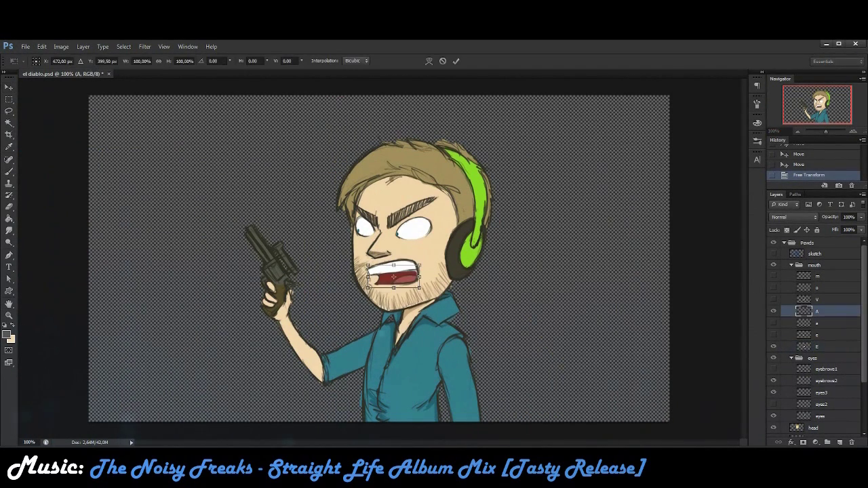
click(25, 46)
click(38, 156)
double_click(374, 155)
scroll(474, 217, down, 3)
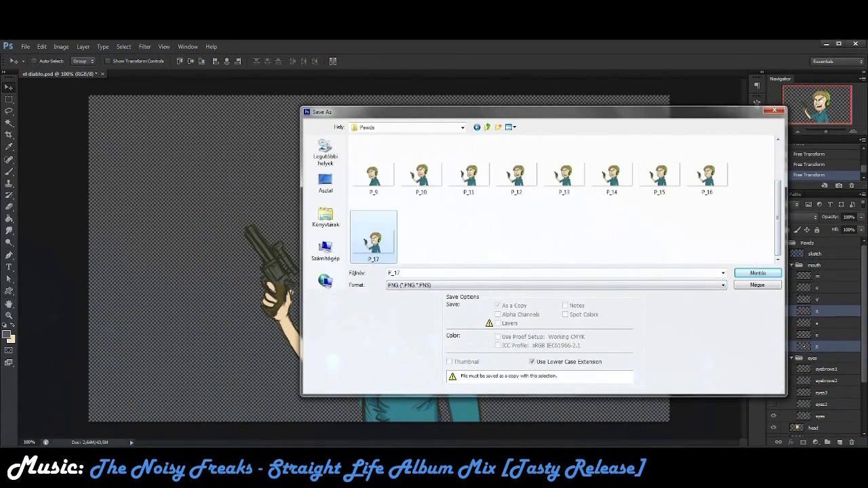
text(P_17)
key(Return)
key(Return)
- Undo the recent Free Transforms of the mouth layers
key(ctrl+alt+z)
key(ctrl+alt+z)
key(ctrl+alt+z)
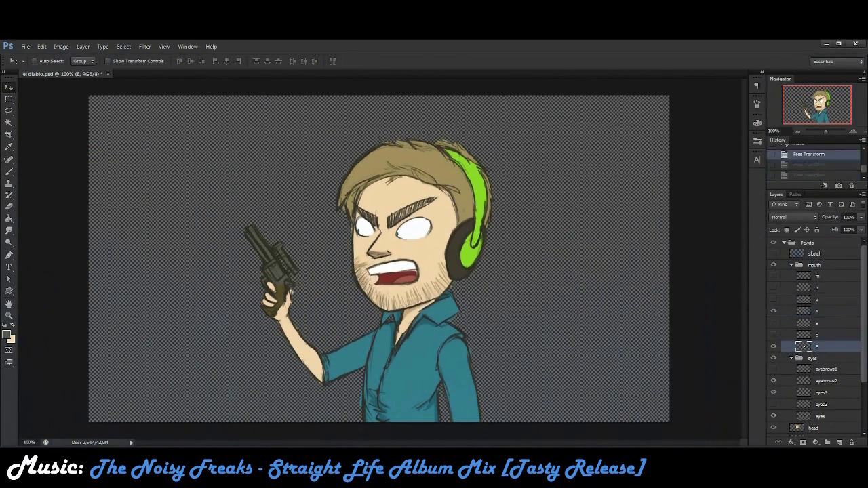
- Add a new layer named b directly above the E mouth layer in the mouth group
scroll(378, 262, up, 5)
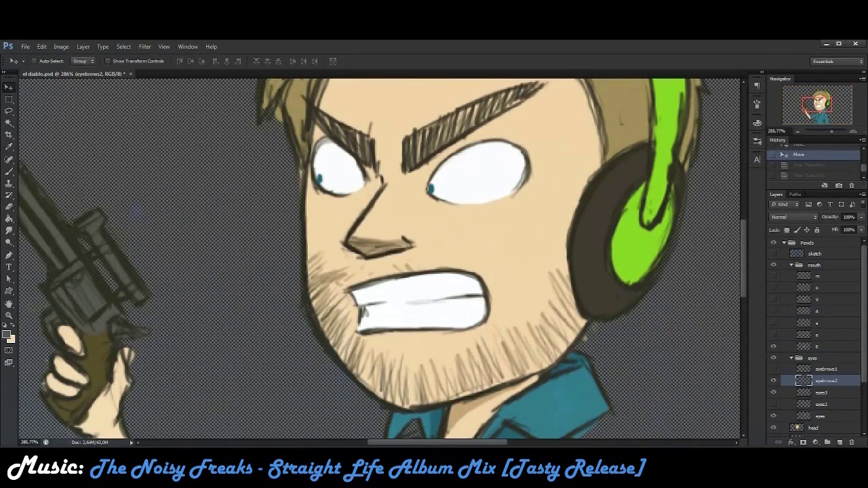
click(821, 347)
key(ctrl+shift+alt+n)
key(Return)
key(i)
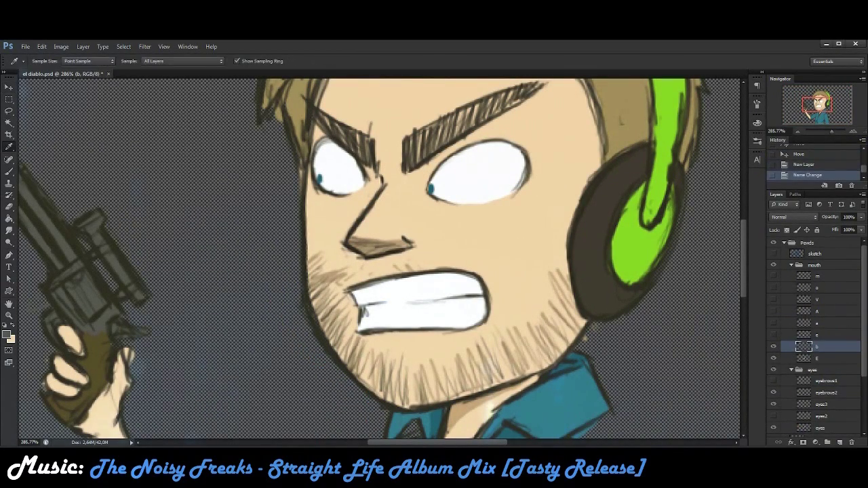
- Draw a closed mouth line with short curved corners on layer b, and trim its corners with the Eraser
key(b)
drag(401, 373, 417, 360)
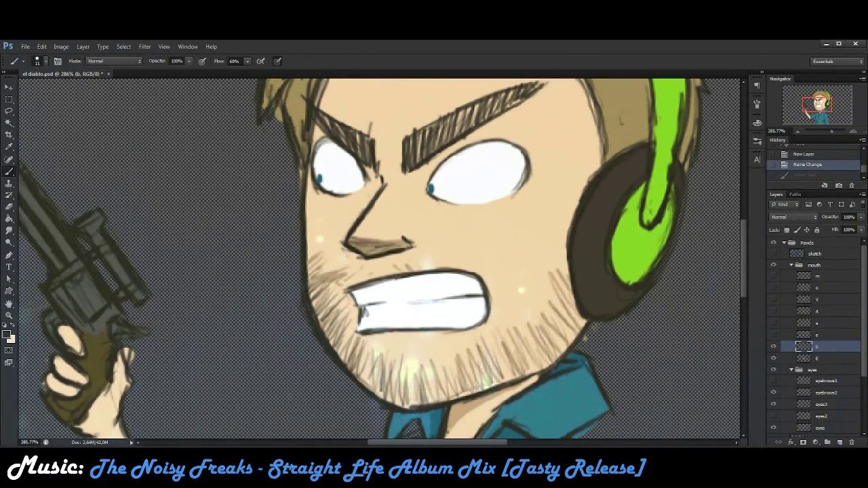
drag(353, 306, 475, 294)
drag(468, 279, 472, 300)
key(e)
drag(360, 314, 481, 305)
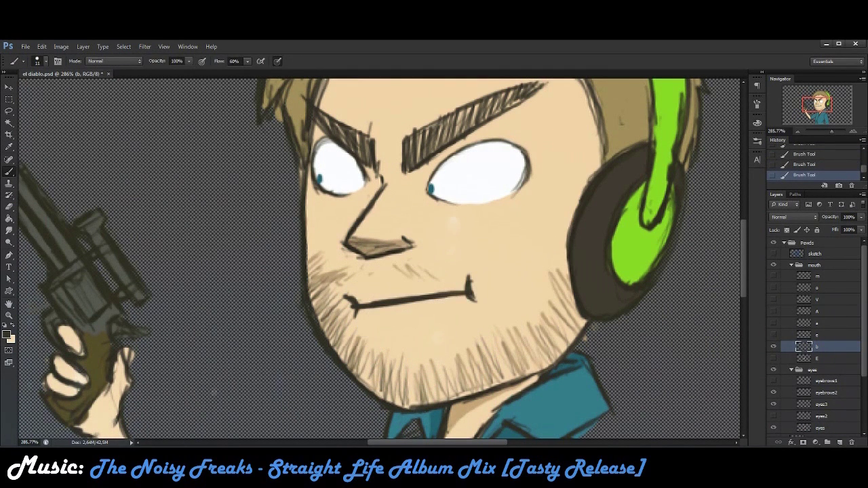
key(b)
click(446, 262)
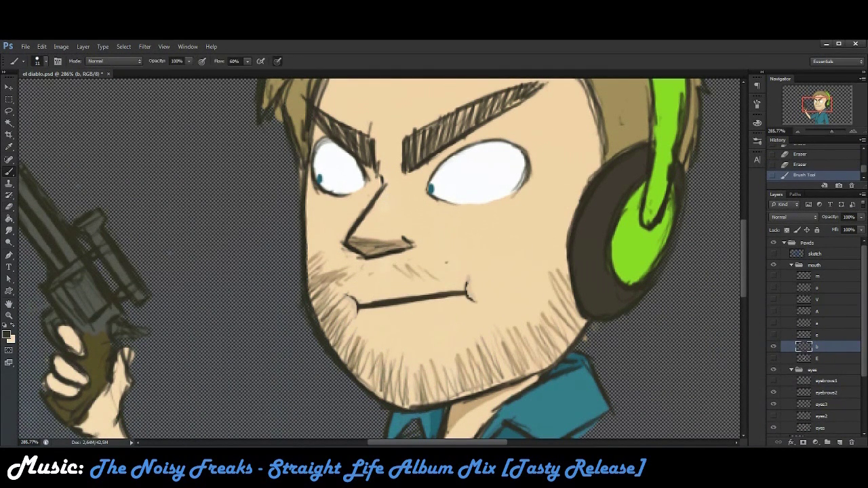
- Export the frame with the closed mouth b as a PNG file
key(ctrl+0)
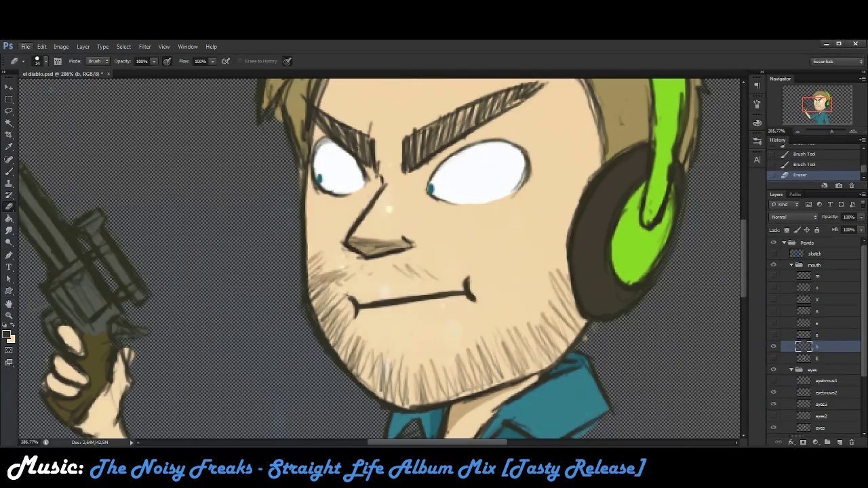
click(25, 46)
click(41, 146)
click(723, 285)
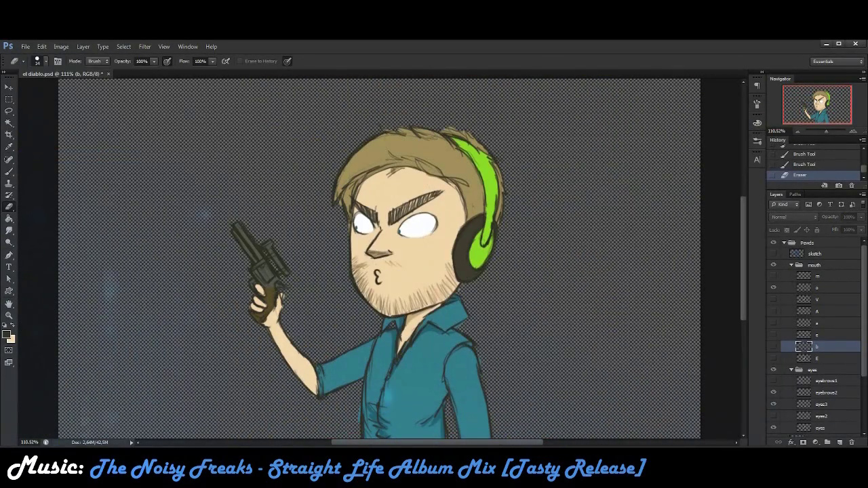
- Erase the curved mouth lines on layer o and redraw them as a small, narrow dark opening under the nose
click(25, 46)
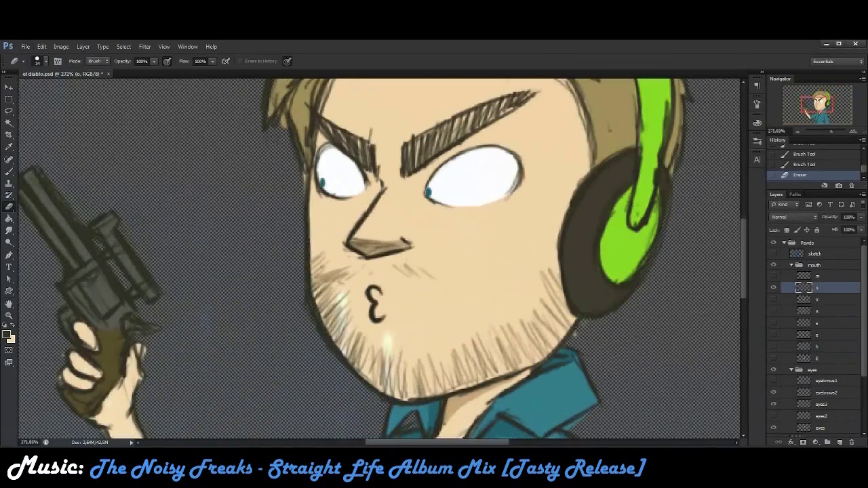
key(ctrl+t)
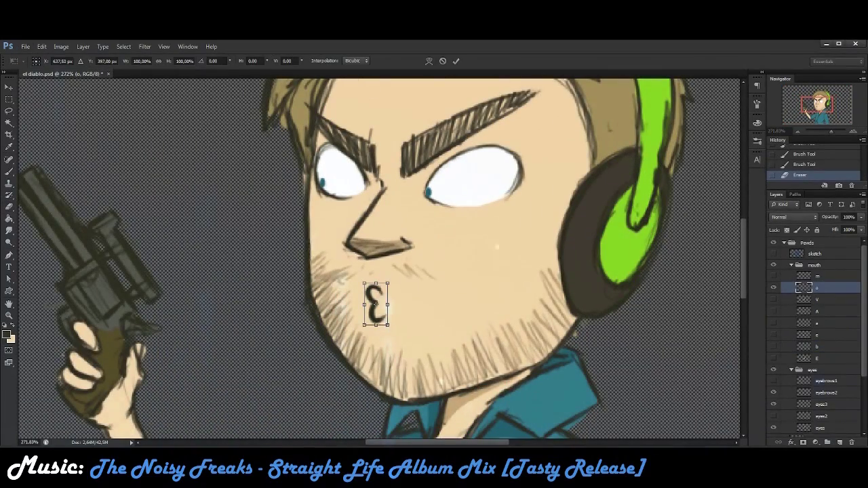
key(b)
key(Return)
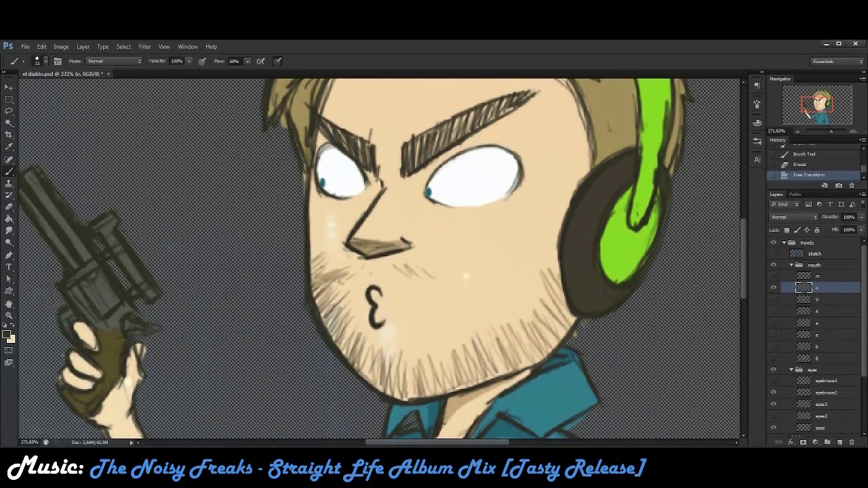
key(e)
drag(370, 288, 372, 329)
key(b)
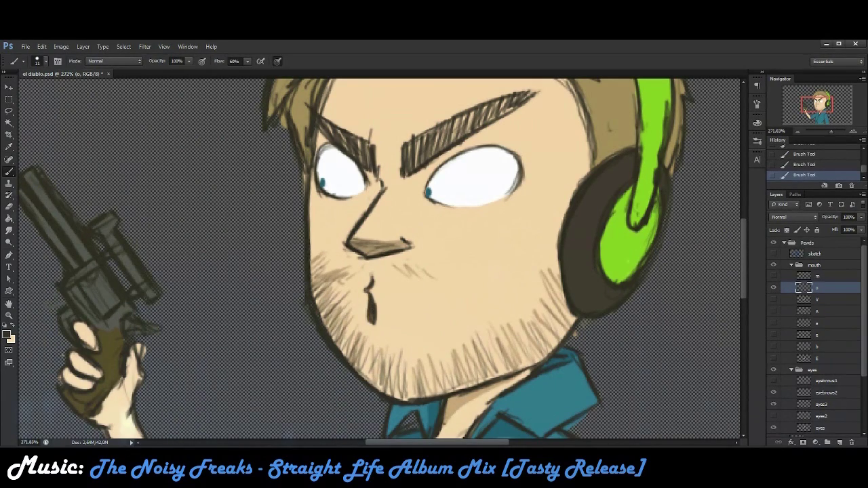
- Shorten the redrawn o mouth to about 66% of its height with Free Transform
key(ctrl+t)
drag(371, 335, 372, 314)
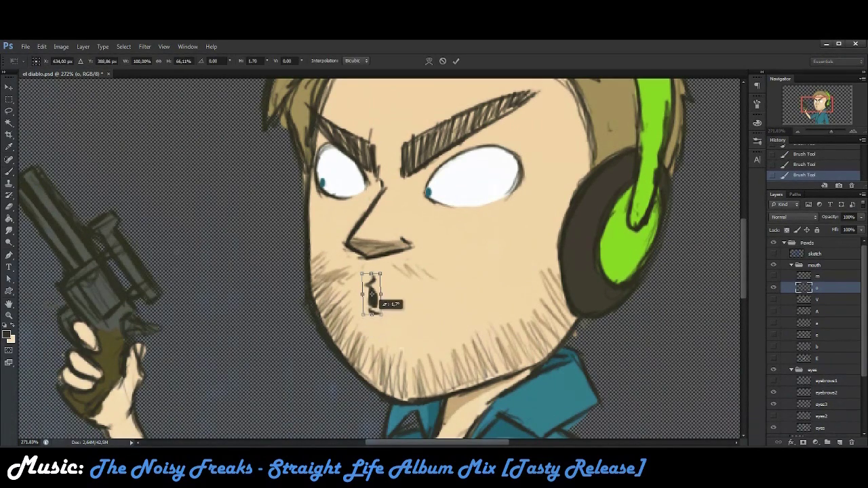
key(Return)
scroll(372, 295, down, 5)
scroll(372, 296, up, 3)
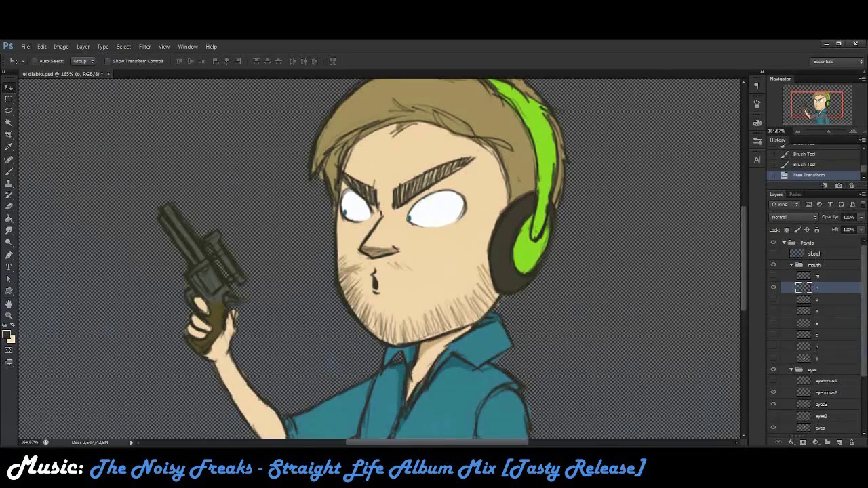
key(ctrl+1)
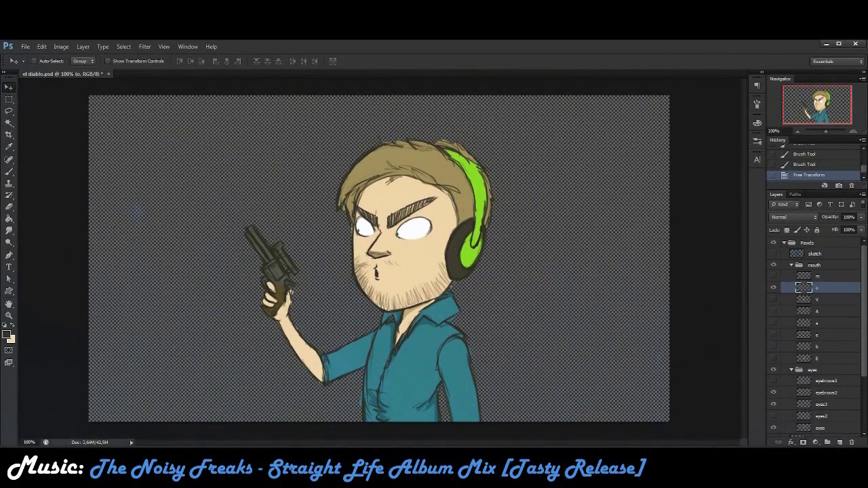
- Start saving a copy of the frame with the o mouth, choosing PNG as the file format
key(alt+f)
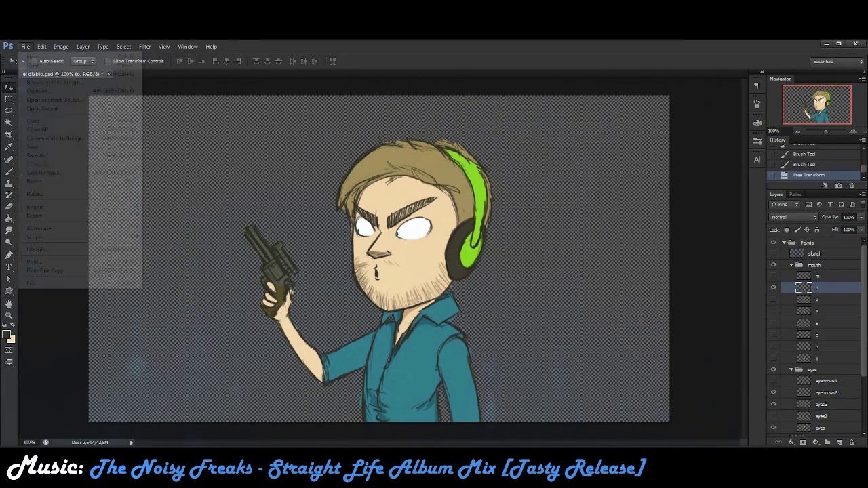
key(Escape)
key(ctrl+shift+s)
key(alt+Down)
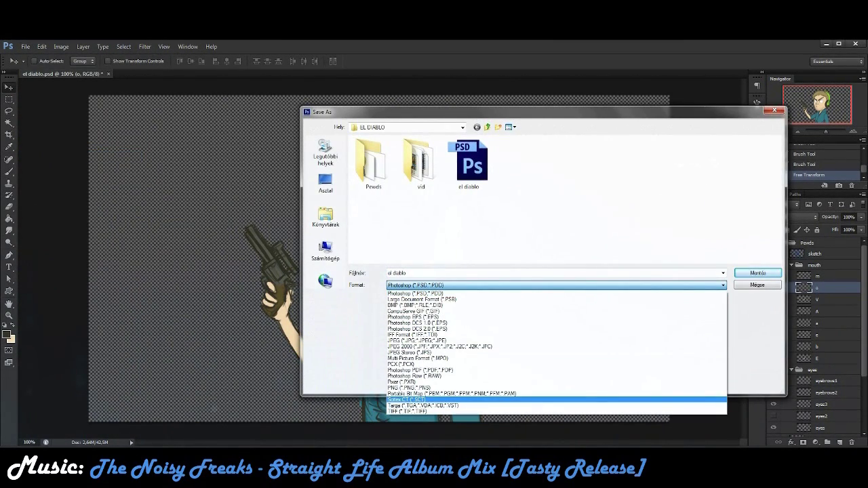
key(Up)
key(Up)
key(Up)
key(Up)
key(Up)
key(Up)
key(Up)
key(Up)
key(Up)
key(Down)
key(Down)
key(Down)
key(Down)
key(Down)
key(Down)
key(Down)
key(Down)
key(Up)
key(Return)
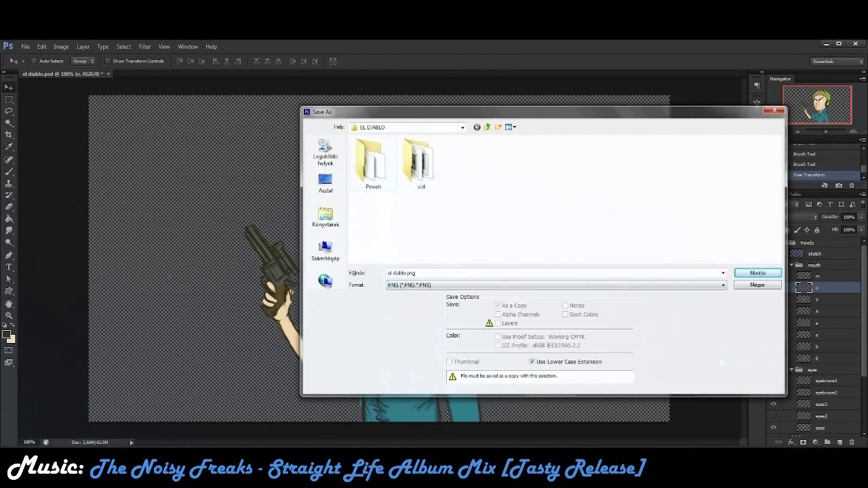
- Save the PNG frame as P_20 in the Pewds folder
double_click(373, 163)
scroll(567, 200, down, 2)
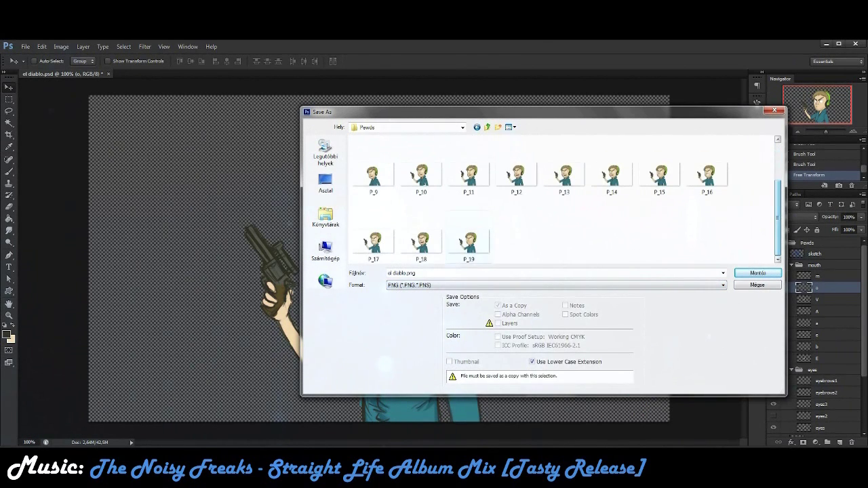
click(469, 237)
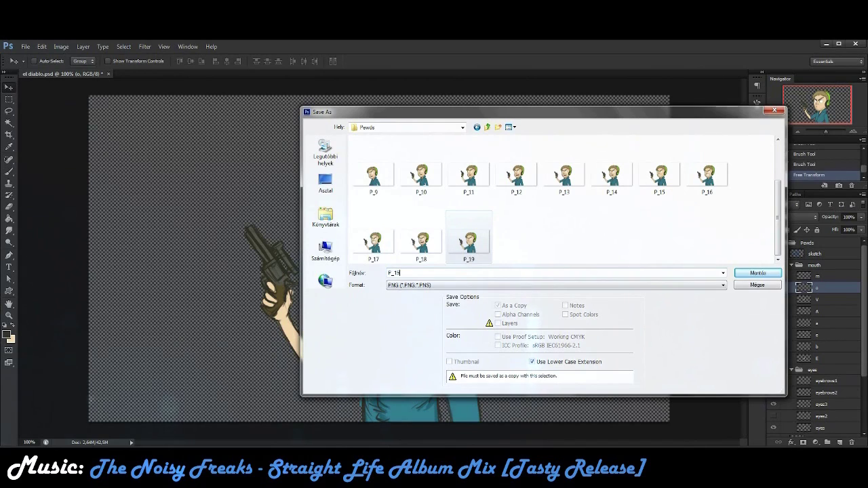
key(BackSpace)
text(20)
key(Return)
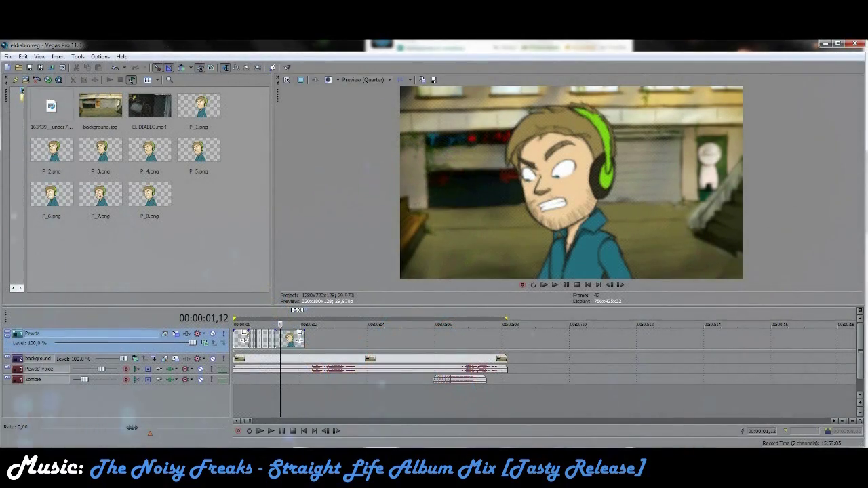
- In Vegas Pro, set the preview quality to Preview (Full) and import P_9 through P_20 from the Pewds folder
click(365, 80)
click(311, 108)
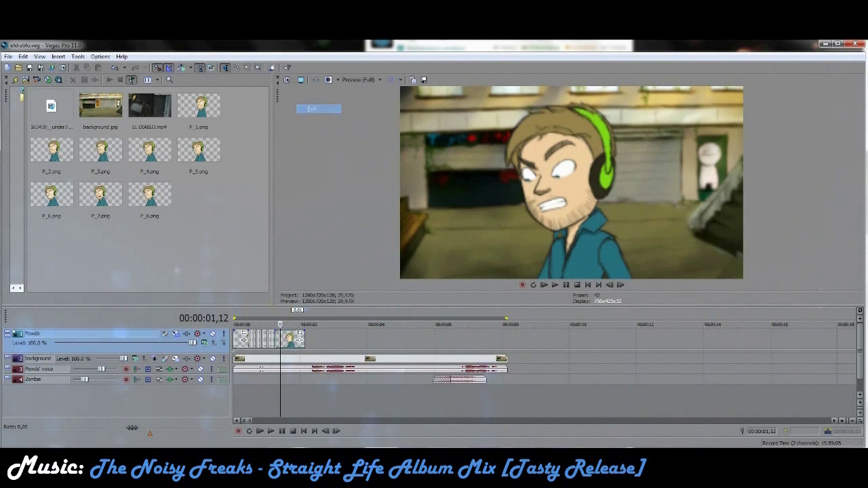
click(8, 57)
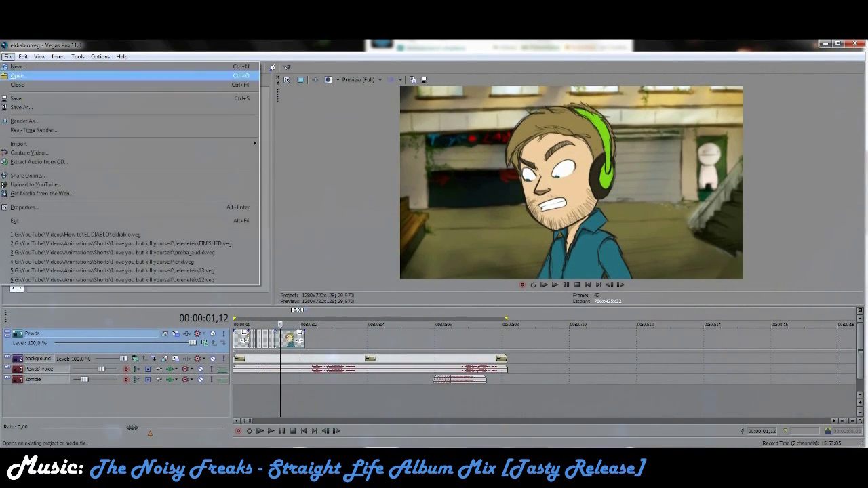
mouse_move(41, 141)
click(285, 143)
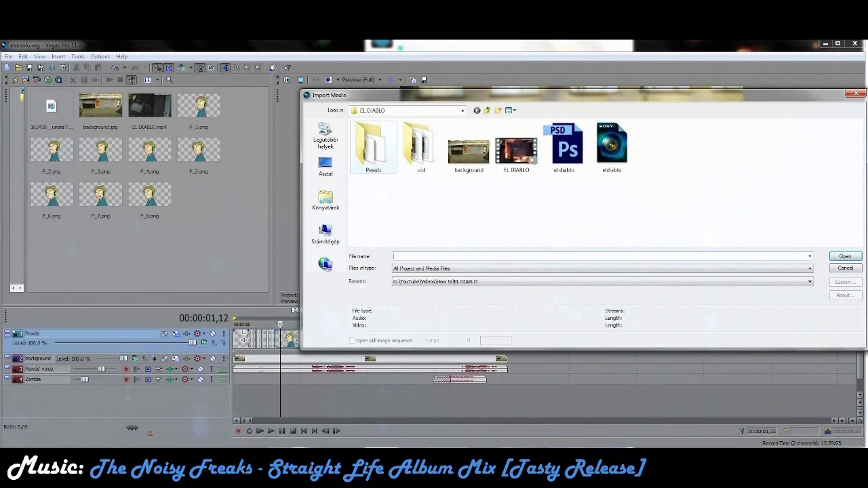
double_click(373, 146)
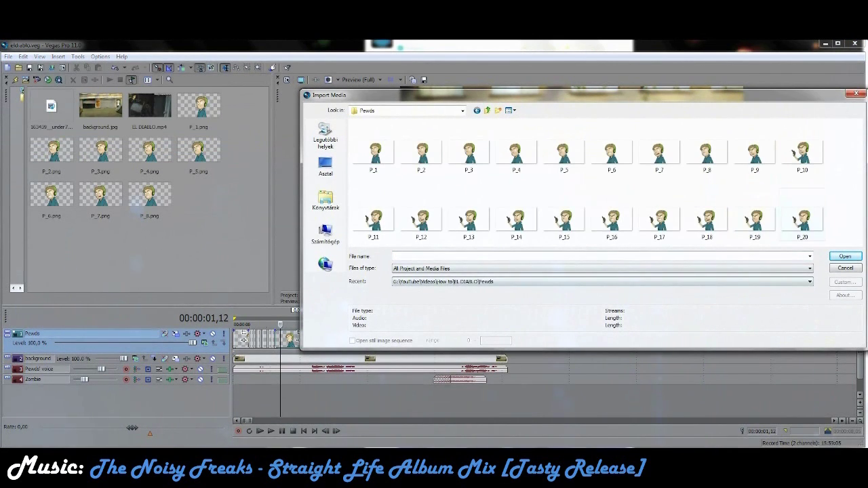
click(754, 153)
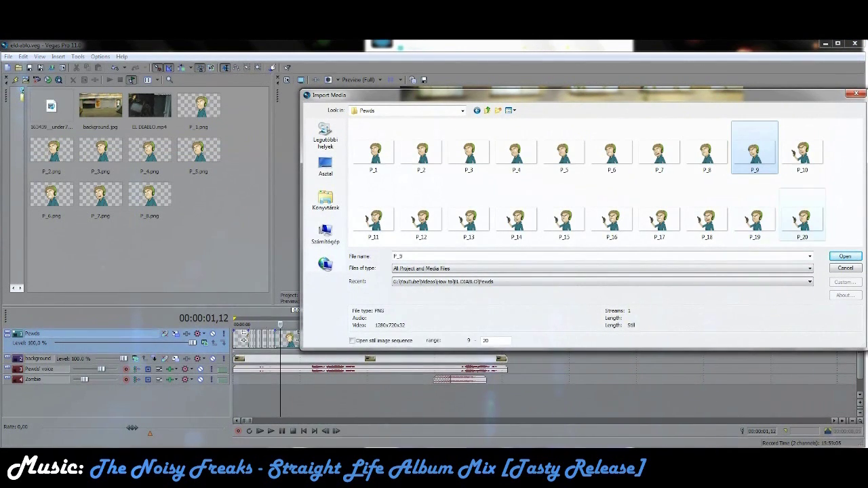
shift+click(803, 215)
key(Return)
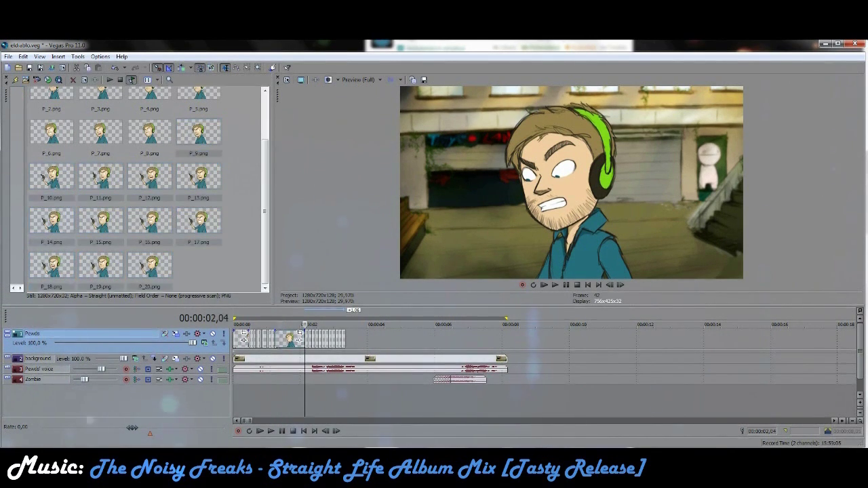
- Trim the image event just after 00:00:02,11 on the Pewds track and play the sequence from the start
scroll(543, 353, up, 5)
key(space)
click(567, 285)
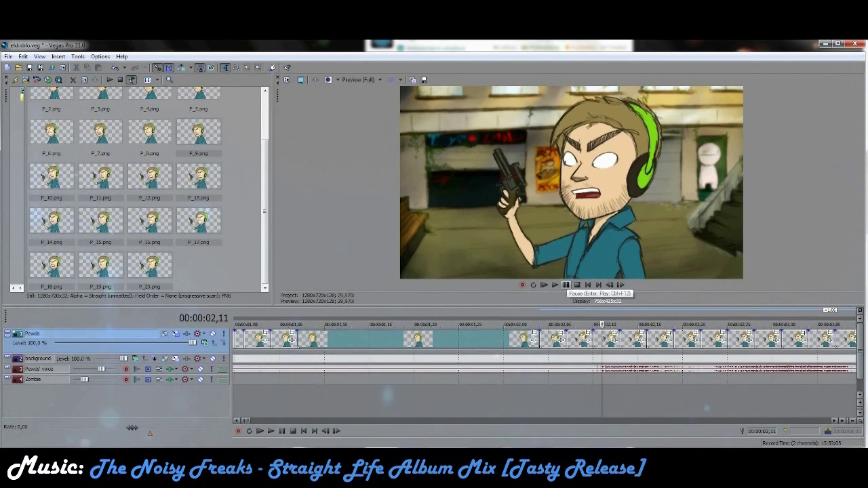
drag(617, 338, 601, 338)
key(Home)
click(555, 284)
- Set the preview quality to Preview (Quarter) and play the timeline up to the talking frames
click(360, 79)
mouse_move(316, 100)
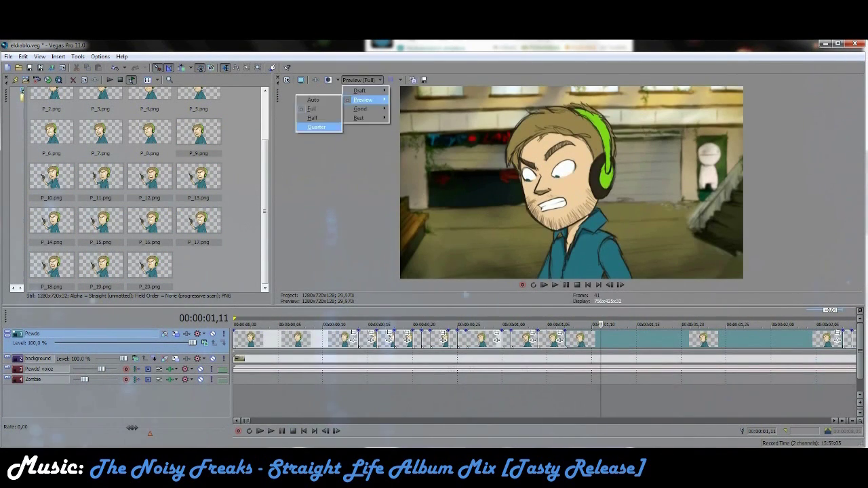
click(366, 116)
click(566, 284)
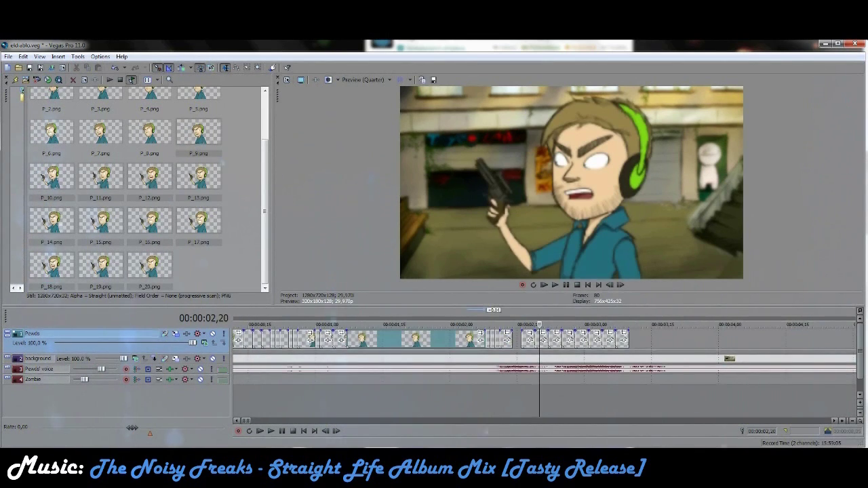
- Move the Pewds' voice audio after 00:00:01,20 earlier by 11 frames, and shorten the held image and shift the following ones to match
click(41, 369)
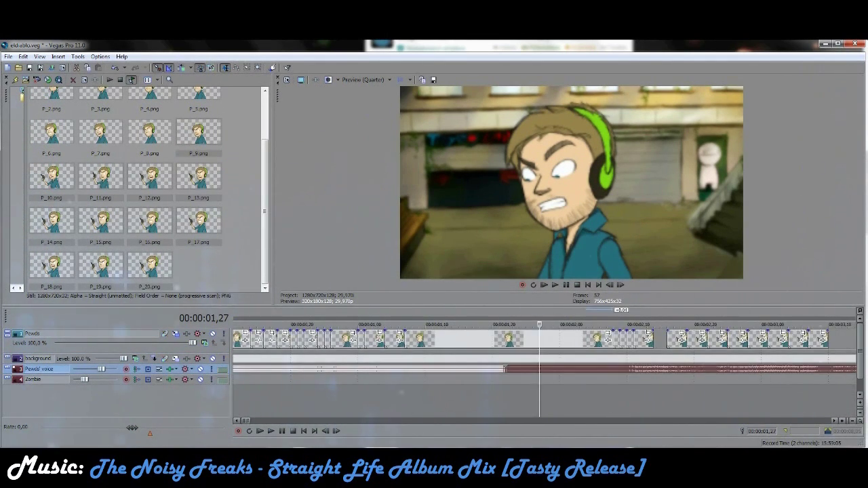
click(555, 285)
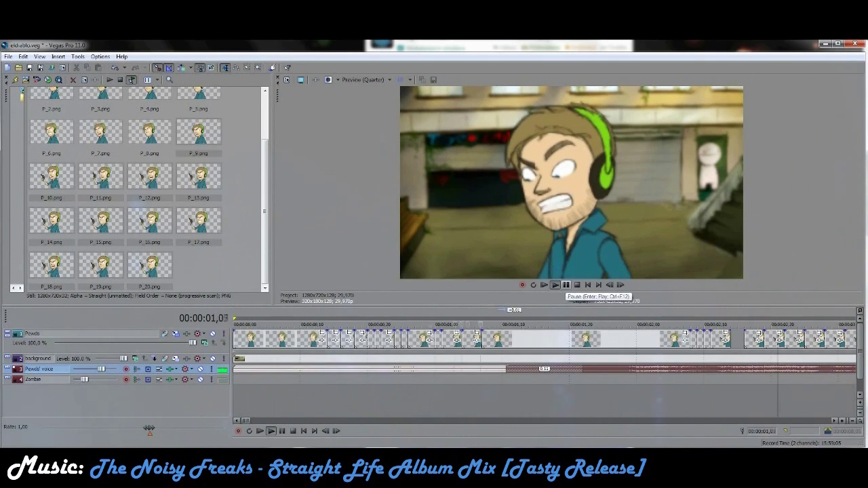
key(ctrl+z)
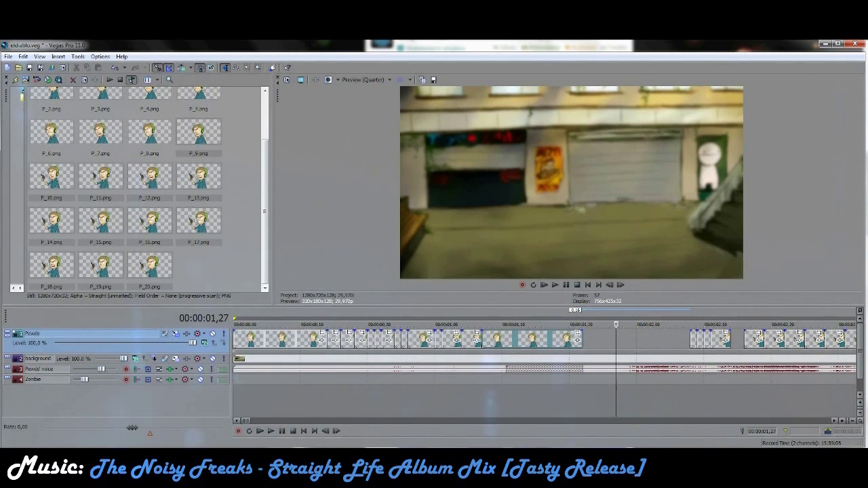
click(555, 286)
key(ctrl+shift+z)
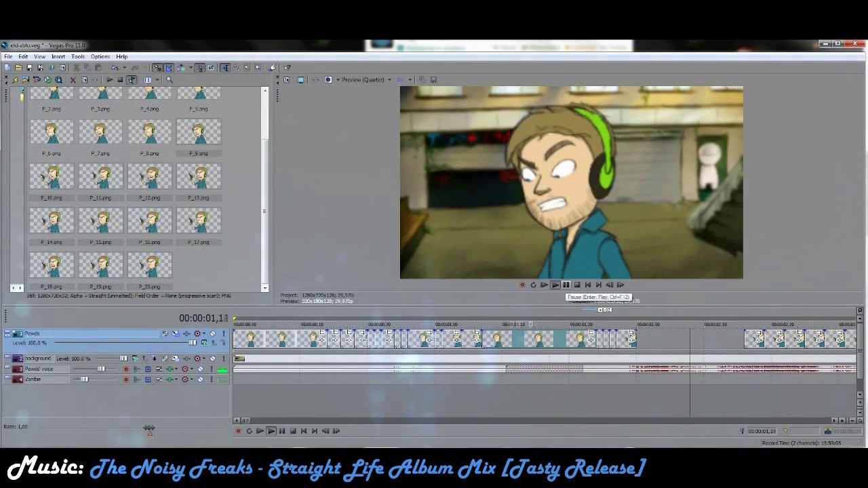
click(566, 285)
- Arrange the mouth images on the Pewds track to match the voice up to about 00:00:02,25, checking with playback
scroll(434, 339, up, 3)
drag(332, 325, 531, 339)
key(space)
key(ctrl+v)
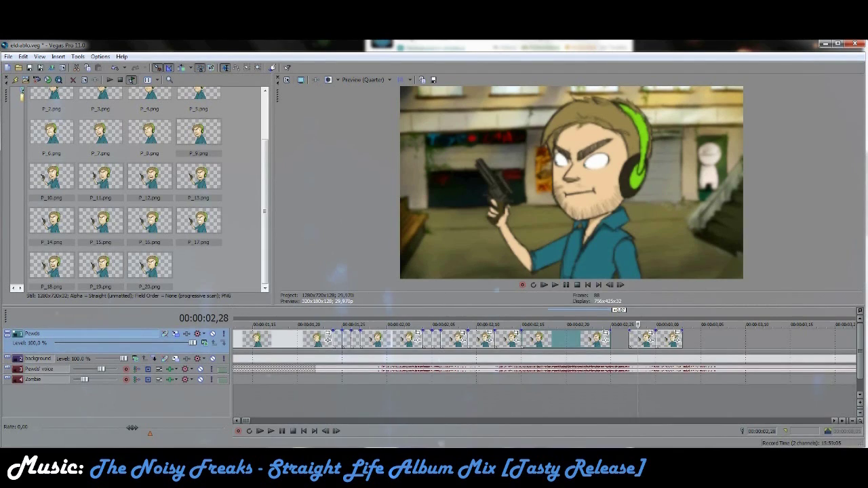
key(space)
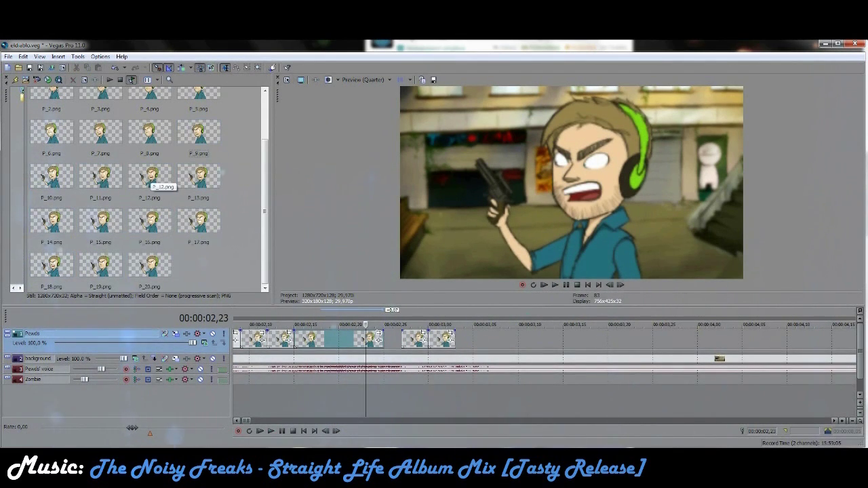
- Add P_14.png and P_15.png to the Pewds track from about 00:00:02,25 and close the gap to the following images
click(51, 220)
drag(434, 339, 400, 339)
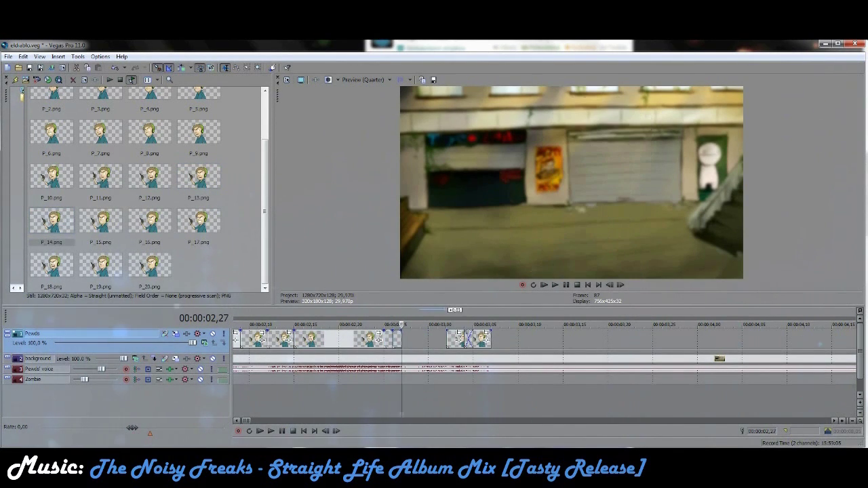
key(space)
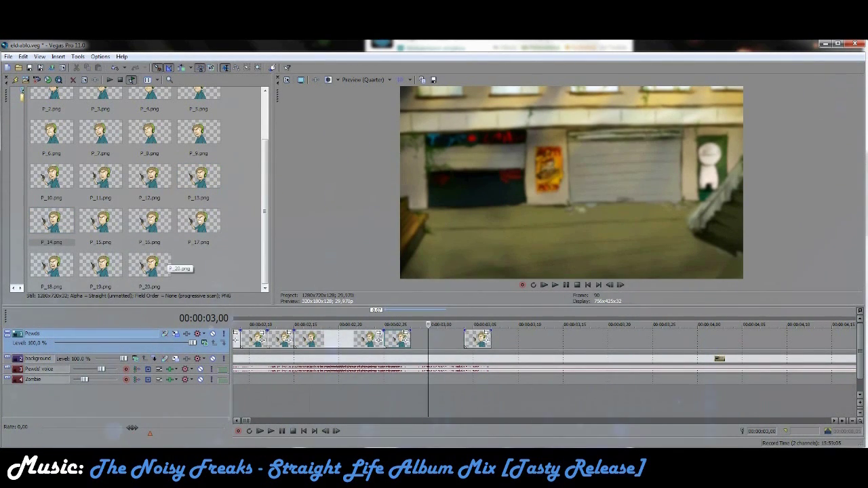
click(101, 223)
key(space)
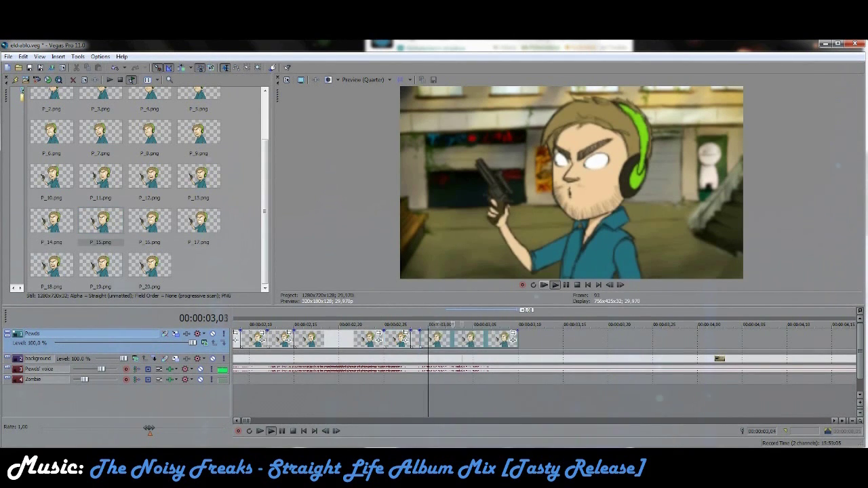
key(Down)
key(Down)
key(Down)
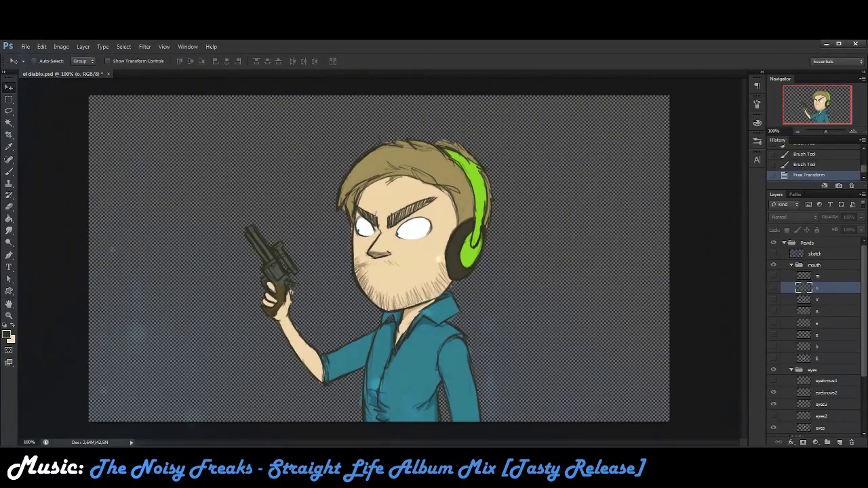
- Switch to Photoshop and save another mouth frame as a PNG named P_21 in the Pewds folder
key(alt+f)
key(a)
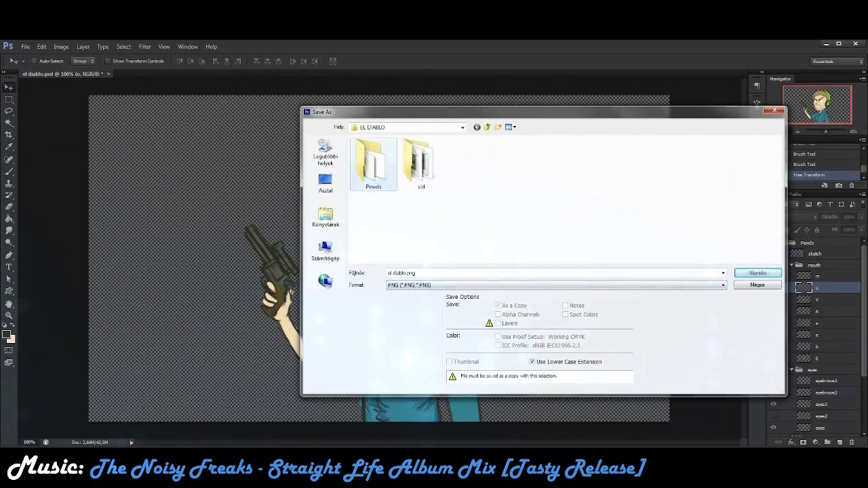
key(Return)
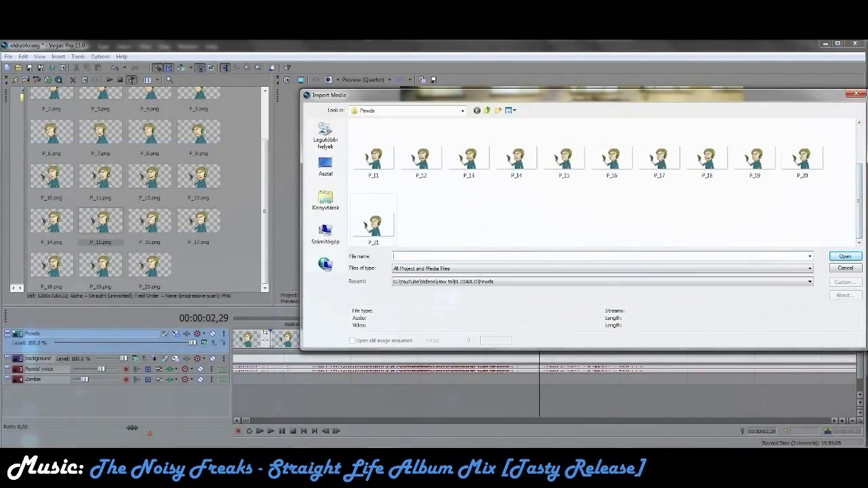
- Import P_21.png into Vegas Pro and extend the Pewds image sequence to about 00:00:03,17, checking it with playback
click(369, 213)
key(Return)
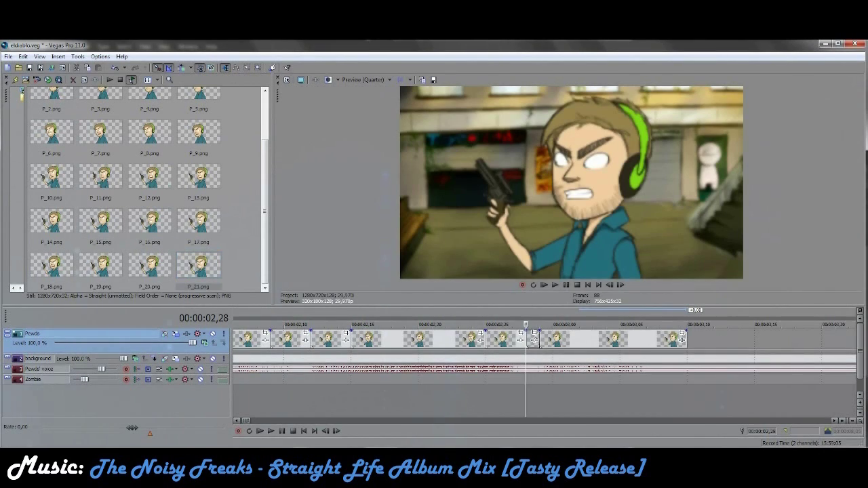
key(space)
key(Down)
key(Down)
key(Down)
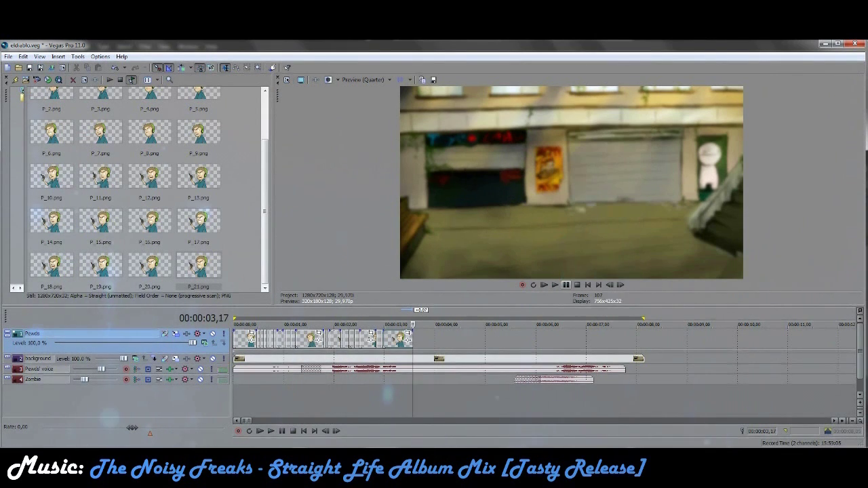
- Split the voice audio near the end of the character images and shift its second part and the zombie audio earlier
key(Up)
key(Up)
key(Up)
key(space)
key(Down)
key(Down)
key(Down)
key(space)
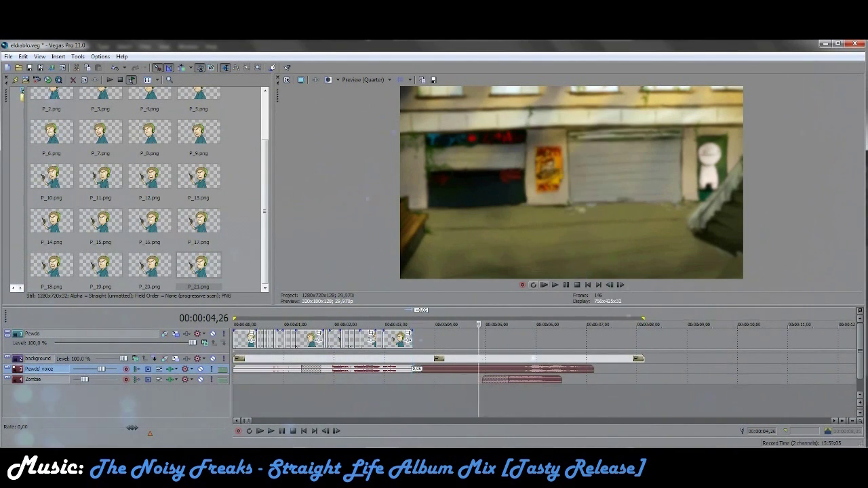
- Fit the shifted audio against the preceding voice part and trim the background clip to the end of the voice audio
key(Up)
key(Up)
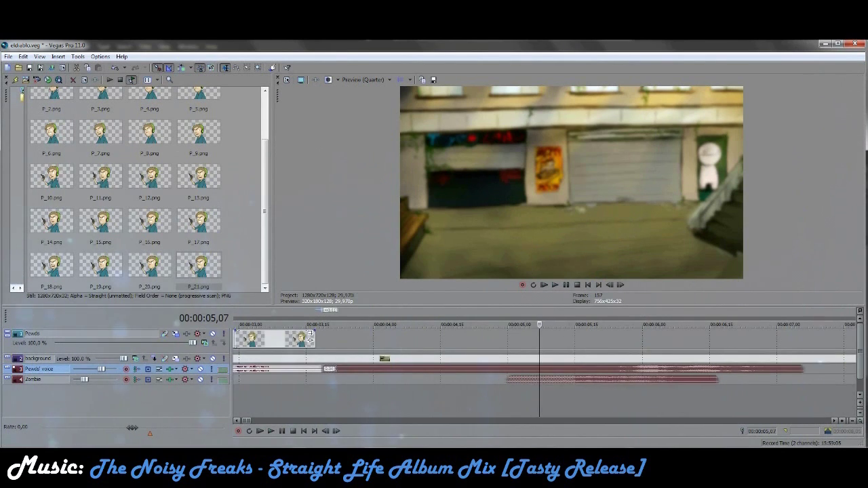
key(Down)
key(Down)
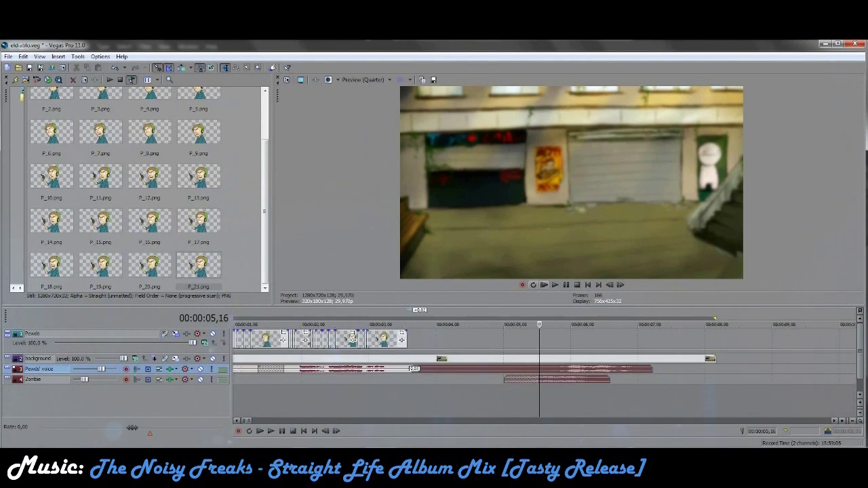
key(space)
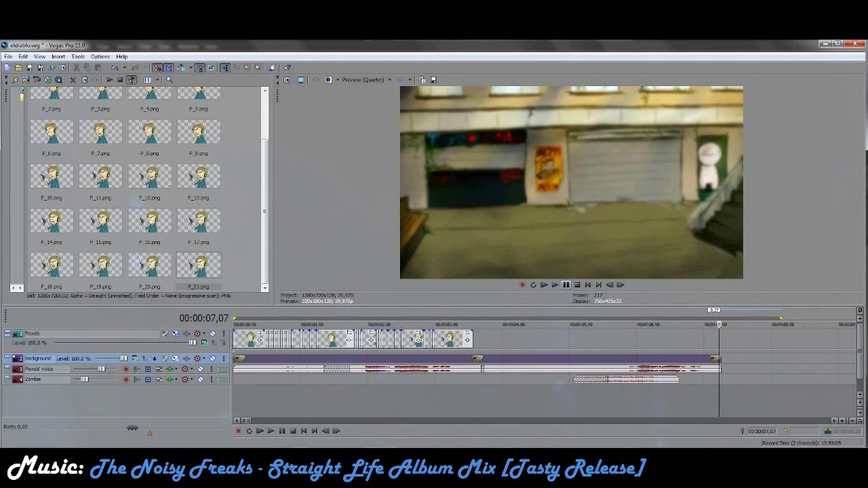
- Play back the shortened timeline around the end of the character images
click(555, 285)
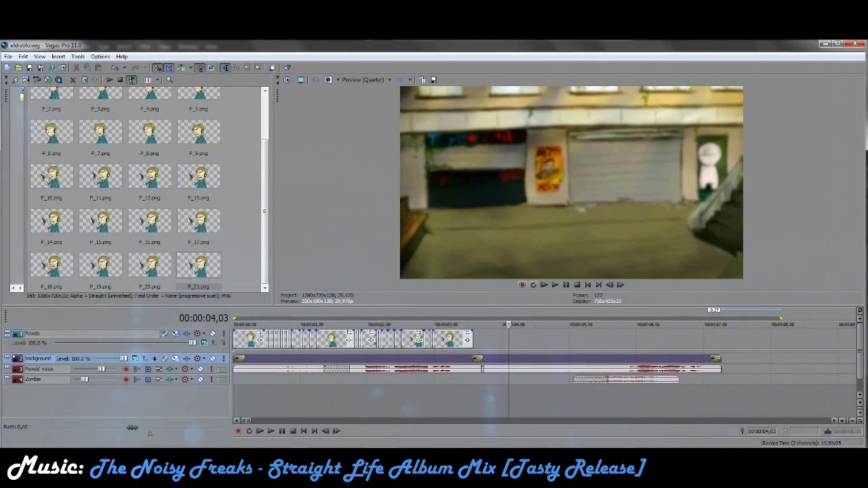
click(567, 285)
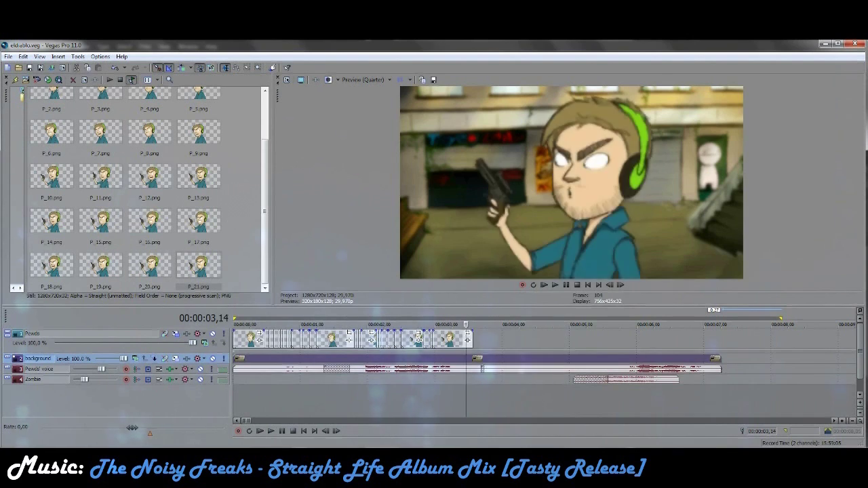
click(566, 285)
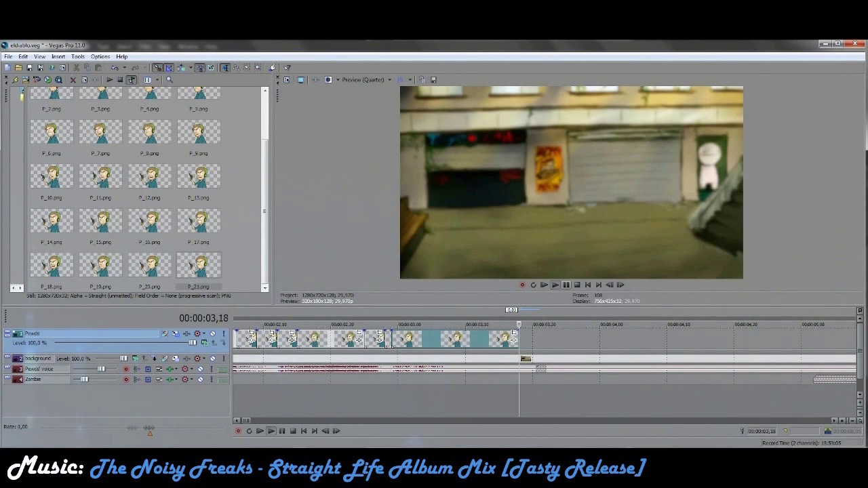
- Play the animation from the beginning of the timeline to check it
scroll(441, 366, down, 5)
click(243, 326)
click(364, 80)
mouse_move(363, 100)
click(312, 109)
key(space)
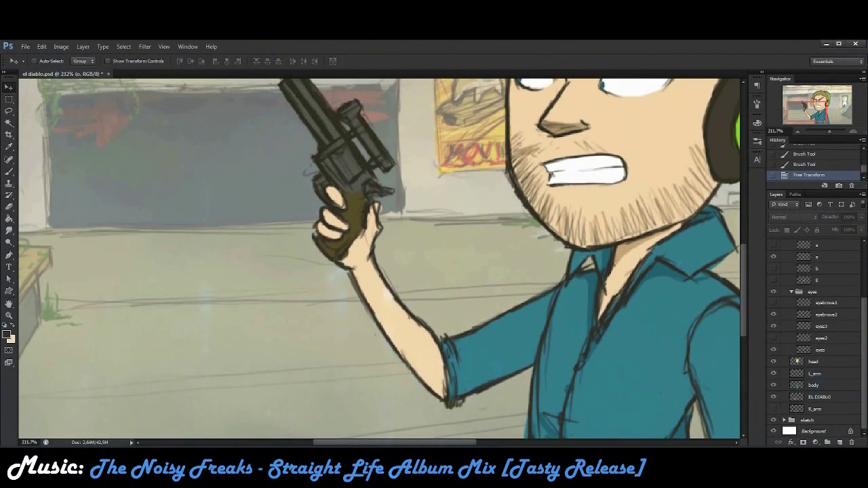
- Switch to Photoshop and copy the revolver and hand from the EL DIABLO layer onto a new layer named eldiablo_2 using the Polygonal Lasso
click(819, 396)
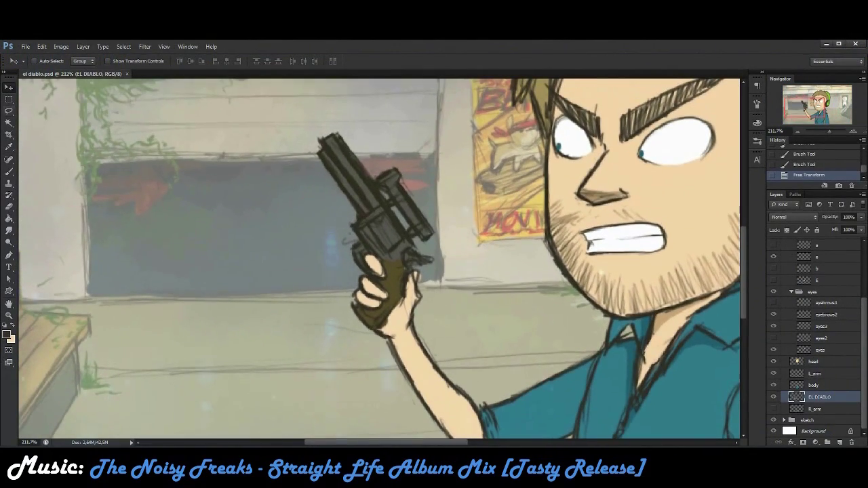
right_click(9, 110)
click(57, 118)
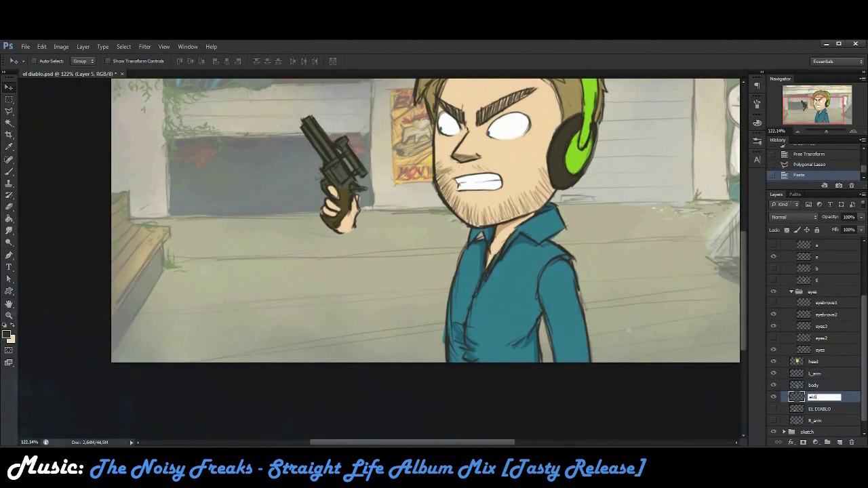
- Rotate the copied revolver and hand with Free Transform so the barrel points down and forward, and lower it in front of the body
key(ctrl+t)
drag(380, 190, 343, 146)
drag(303, 253, 302, 296)
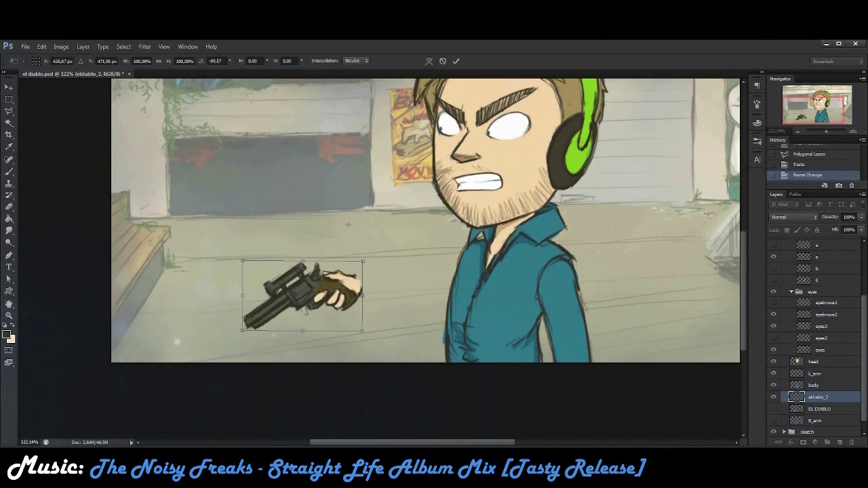
drag(348, 225, 400, 273)
key(Return)
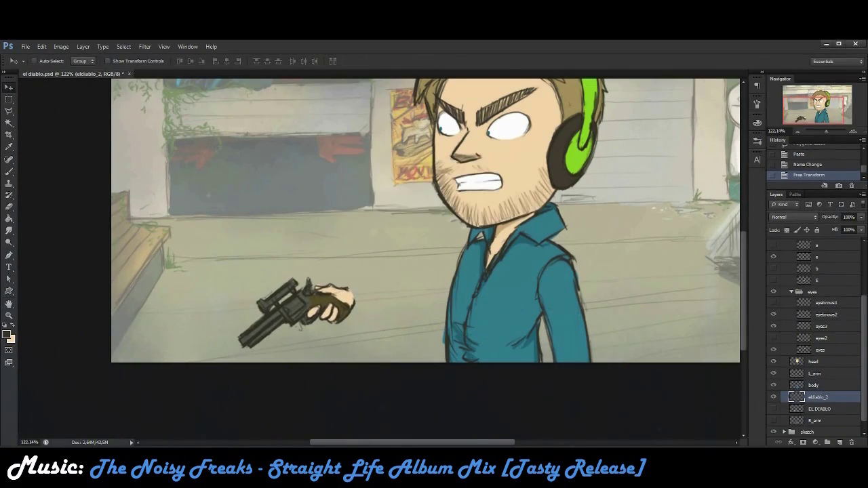
- Adjust the L_arm layer slightly with Free Transform
key(ctrl+1)
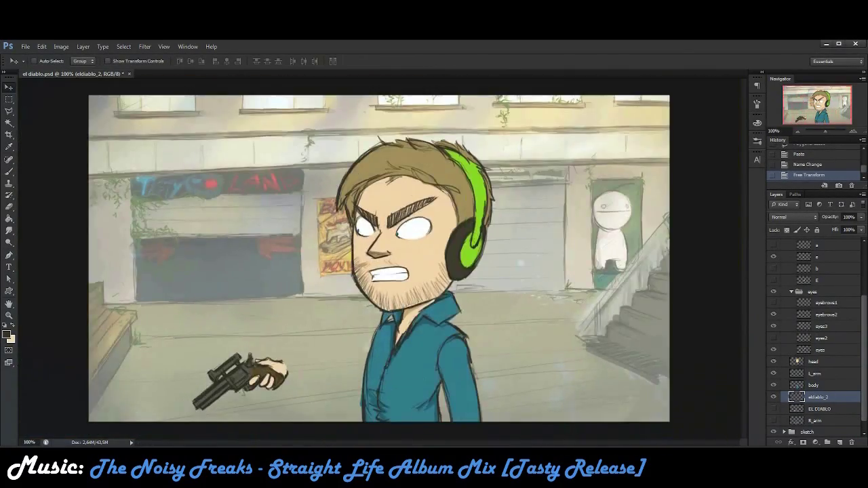
click(814, 373)
key(ctrl+t)
mouse_move(460, 329)
mouse_down()
mouse_move(475, 314)
mouse_move(459, 325)
mouse_up()
key(Return)
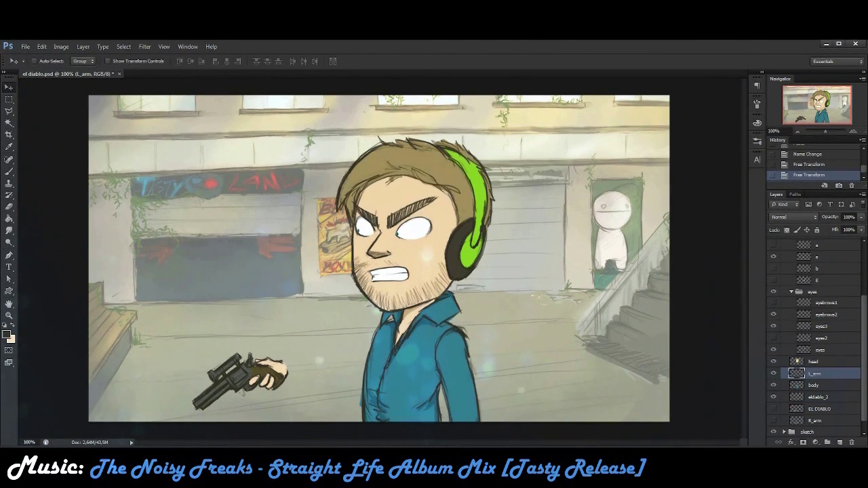
- Tilt the mouth, eyes and head layers together slightly counter-clockwise and fit the head onto the neck
click(812, 276)
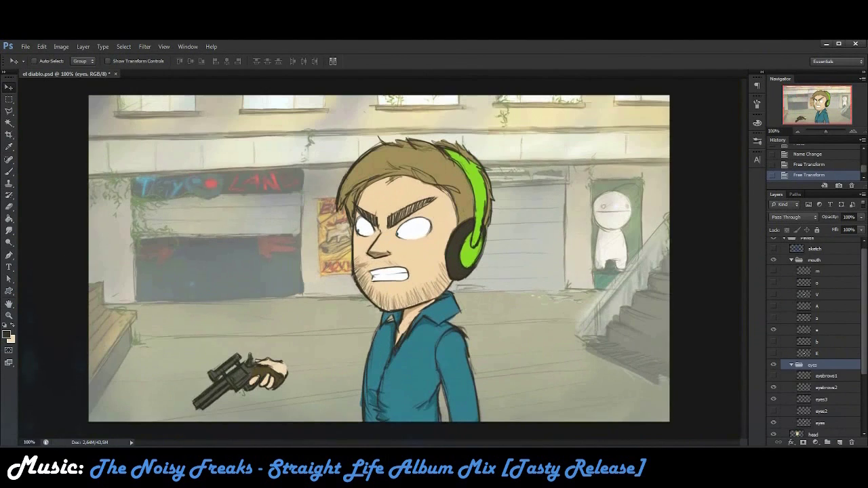
click(791, 275)
ctrl+click(814, 265)
ctrl+click(813, 286)
key(ctrl+t)
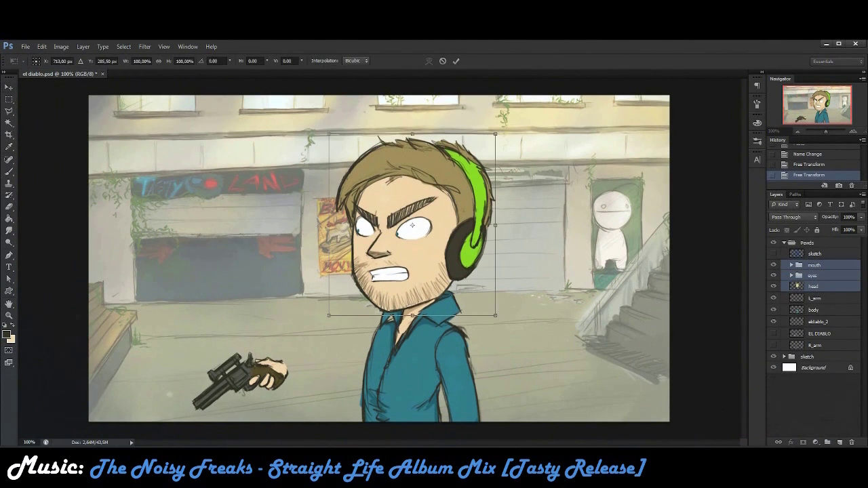
drag(558, 266, 536, 237)
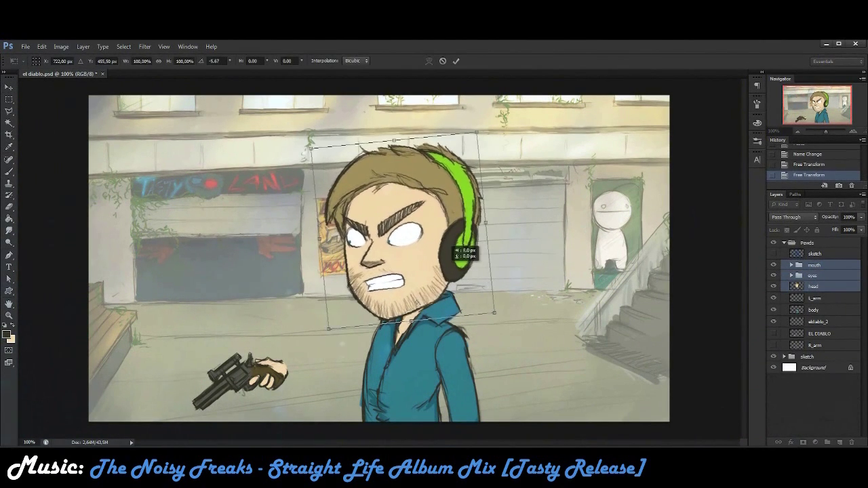
key(Return)
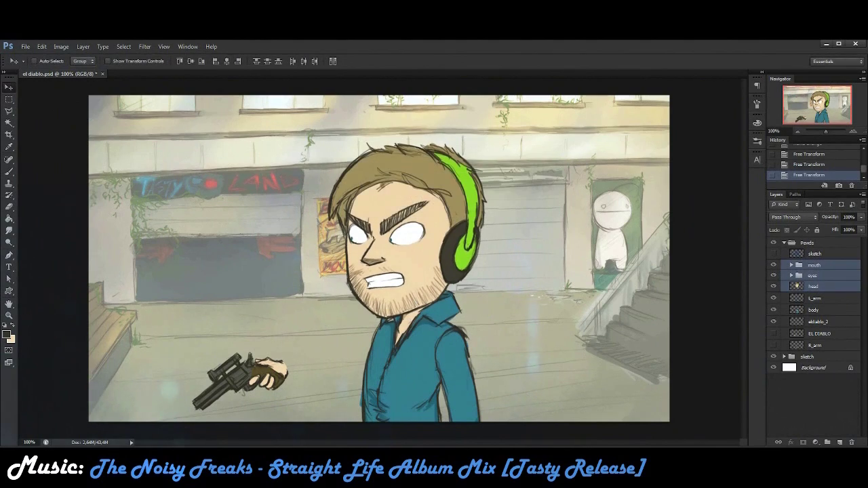
- Create a new layer named eyes4 at the top of the eyes group
key(ctrl+plus)
key(ctrl+plus)
key(ctrl+plus)
key(ctrl+plus)
scroll(379, 257, up, 2)
click(813, 276)
click(792, 275)
click(840, 443)
double_click(824, 287)
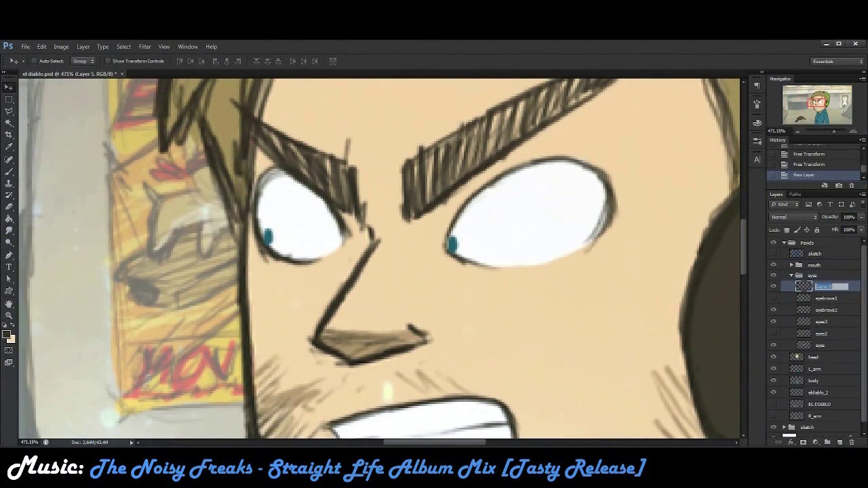
- Select the pupils with the Rectangular Marquee and move them to the right edges of both eyes
drag(451, 242, 536, 251)
key(m)
drag(519, 236, 601, 207)
key(ctrl+d)
- Brush dark narrowed eyelid outlines and small creases around both eyes on the eyes4 layer
click(821, 286)
key(b)
right_click(128, 405)
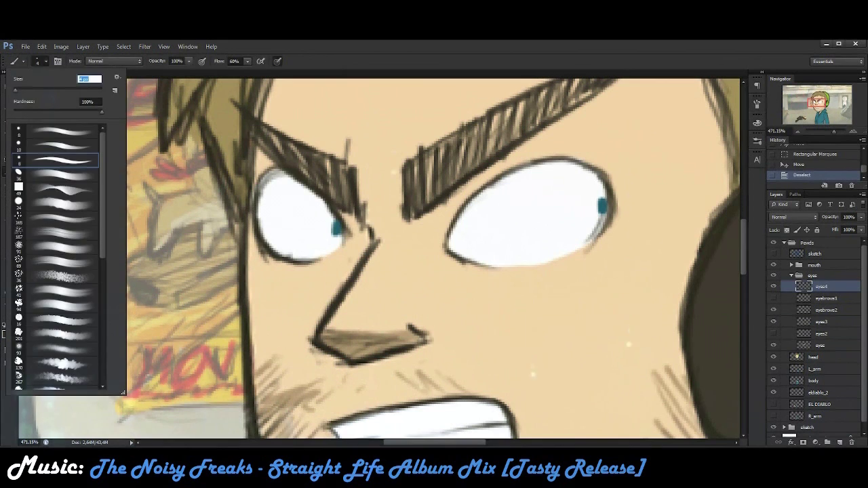
click(502, 236)
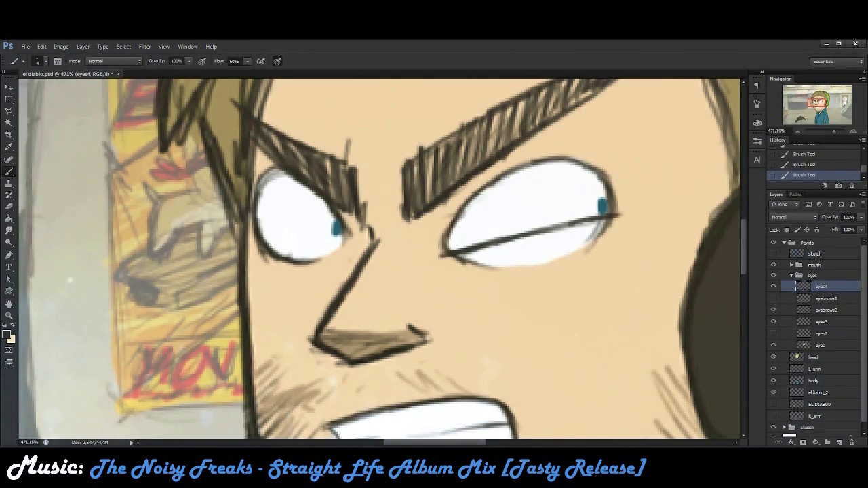
drag(449, 227, 612, 177)
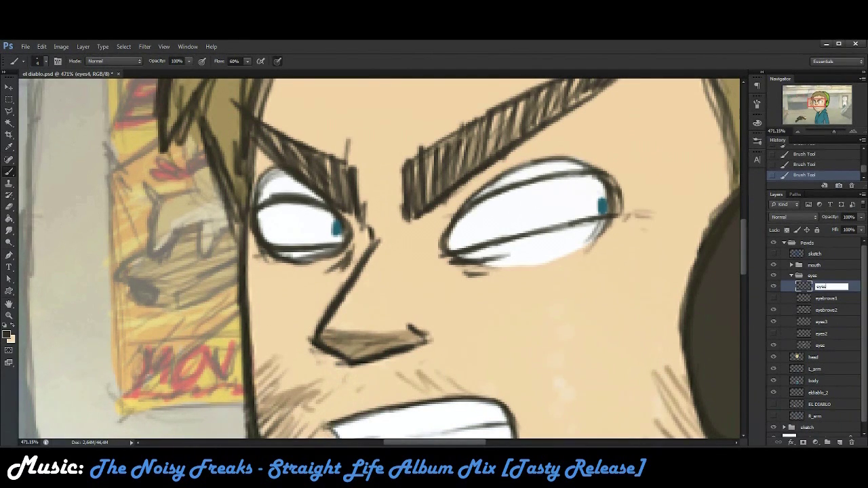
- Rename the eyelid layer si si siii and paint skin colour over the parts of both eyes outside the new outlines
key(x)
mouse_move(453, 256)
mouse_down()
mouse_move(529, 248)
mouse_move(610, 224)
mouse_up()
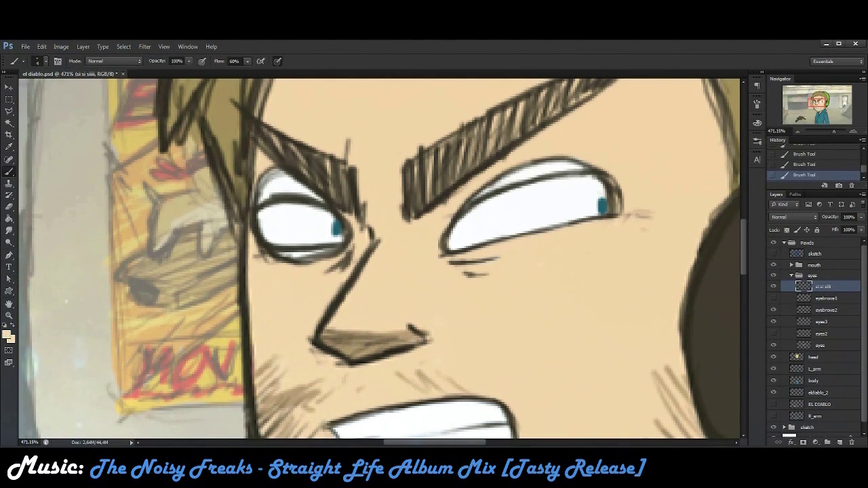
drag(451, 217, 587, 161)
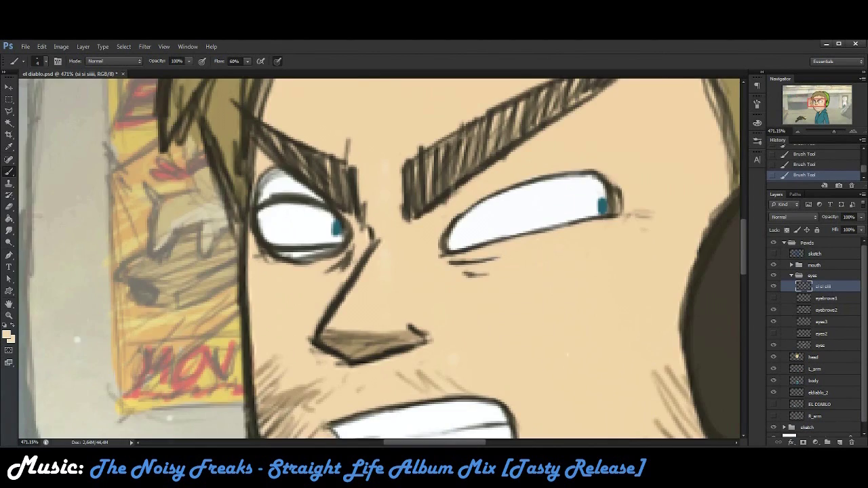
scroll(380, 258, left, 3)
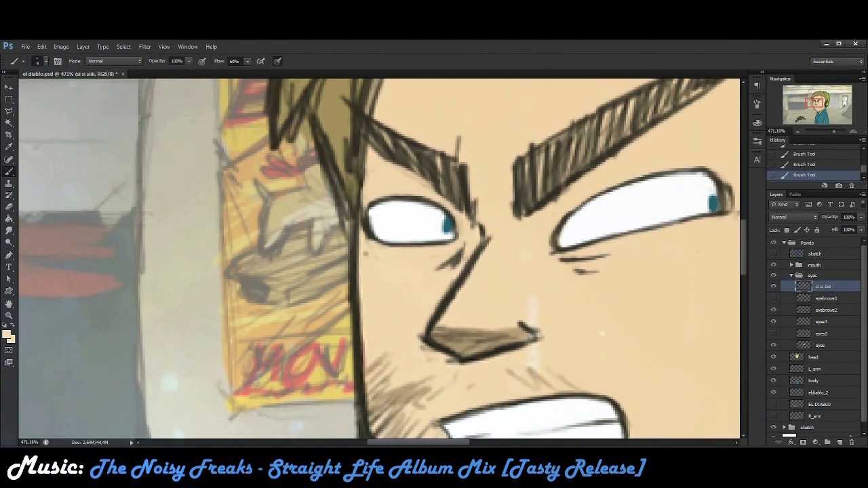
scroll(380, 258, right, 3)
- Move the larger eye's pupil slightly up on the eyes3 layer so it sits inside the narrowed outline
scroll(475, 258, down, 1)
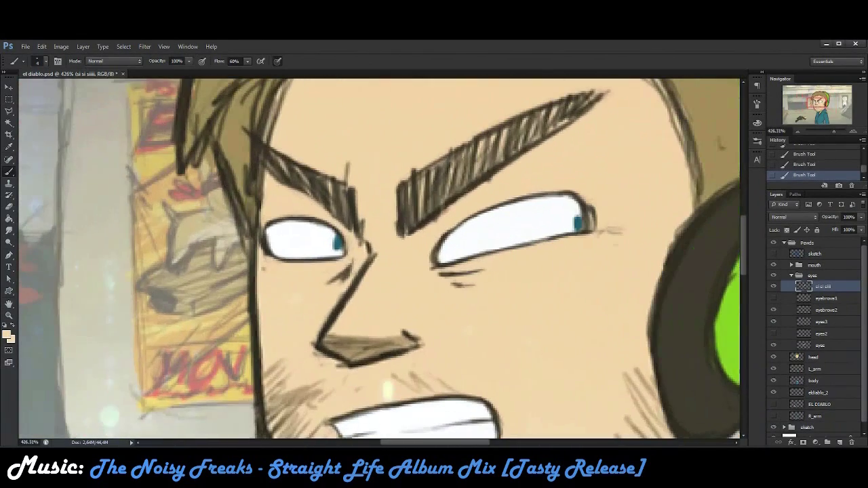
click(820, 322)
key(m)
mouse_move(572, 206)
mouse_down()
mouse_move(587, 227)
mouse_move(585, 211)
mouse_up()
key(v)
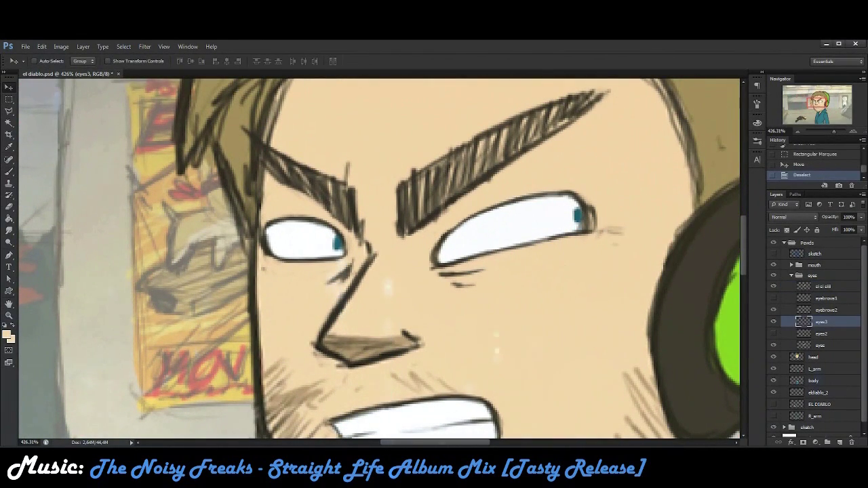
- Strengthen the dark eyelid outlines and brush shading creases under the eyes on the si si siii layer
ctrl+click(388, 288)
key(i)
key(b)
mouse_move(441, 234)
mouse_down()
mouse_move(569, 198)
mouse_move(589, 231)
mouse_move(573, 198)
mouse_up()
drag(437, 270, 502, 266)
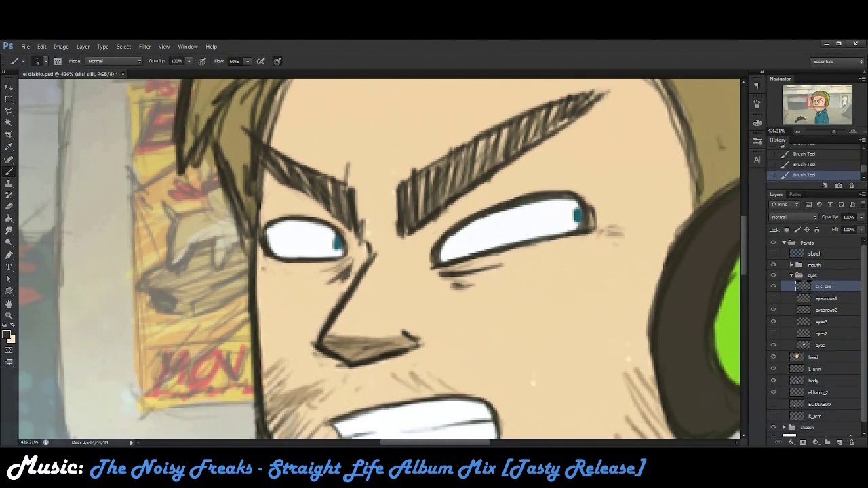
- Place the eyebrows2 layer above si si siii and lower the eyebrows towards the eyes
drag(826, 310, 826, 283)
key(v)
drag(502, 156, 506, 169)
- Lasso the larger eyebrow and rotate it to a flatter angle just above its eye
key(l)
click(384, 175)
click(388, 275)
click(434, 270)
click(384, 175)
key(ctrl+t)
mouse_move(678, 177)
mouse_down()
mouse_move(699, 166)
mouse_move(700, 185)
mouse_up()
key(Return)
- Lasso the smaller eyebrow and reshape its angle with Free Transform to match the narrowed eye
key(l)
key(ctrl+d)
click(281, 126)
click(358, 186)
click(252, 314)
click(281, 126)
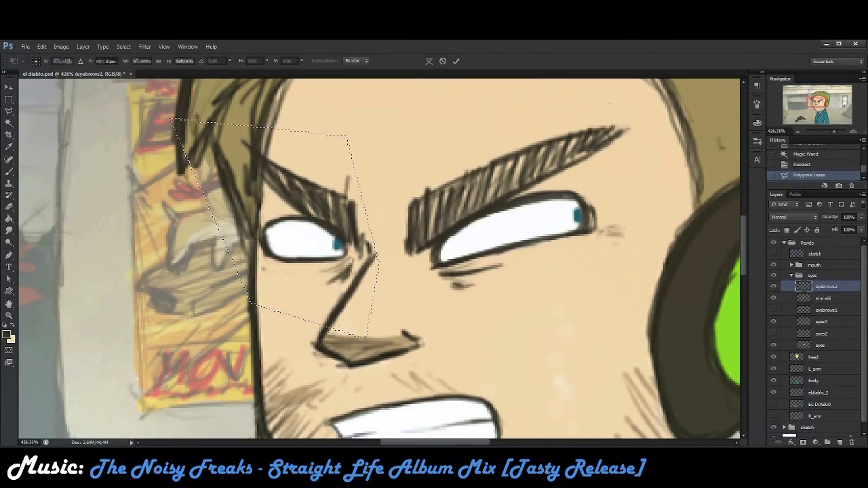
key(ctrl+t)
drag(380, 122, 276, 239)
key(Return)
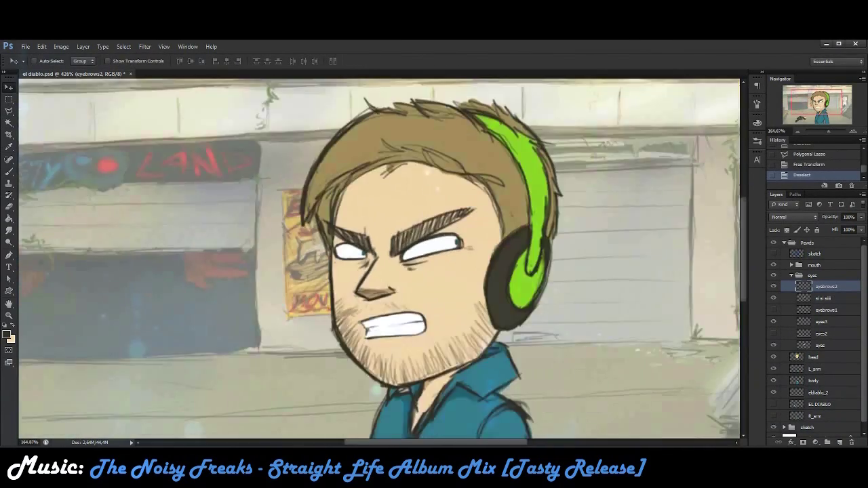
- Reselect the smaller eyebrow with the Polygonal Lasso, refine its rotation above the eye, and clear the selection
key(l)
click(256, 187)
click(354, 216)
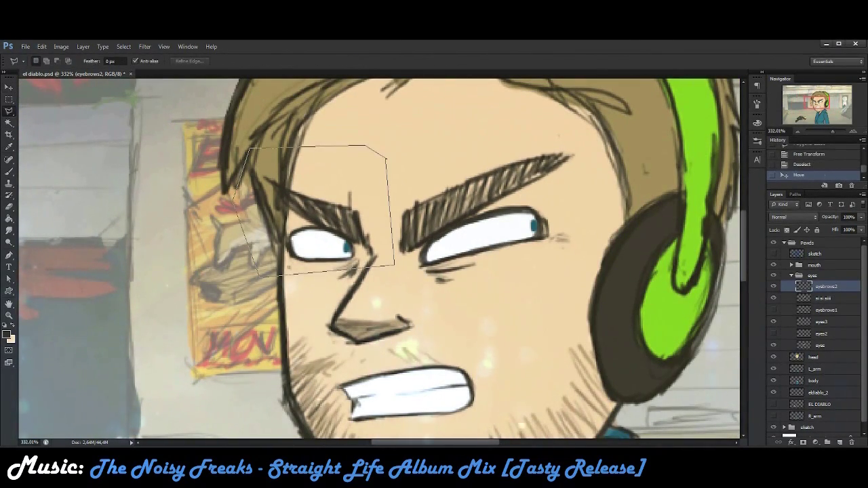
click(366, 256)
click(256, 187)
key(ctrl+t)
mouse_move(400, 149)
mouse_down()
mouse_move(341, 201)
mouse_move(347, 190)
mouse_up()
key(v)
key(Return)
key(ctrl+d)
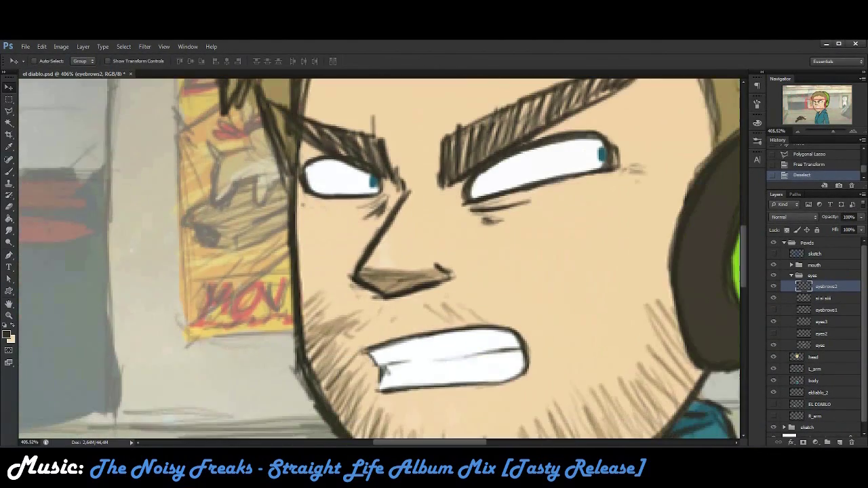
- Create a new layer above eyebrows2 in the eyes group and name it ?
key(ctrl+shift+alt+n)
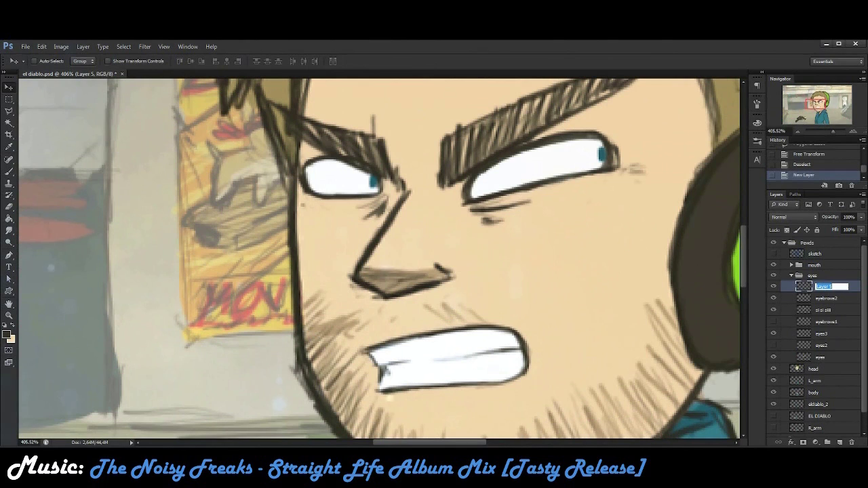
key(i)
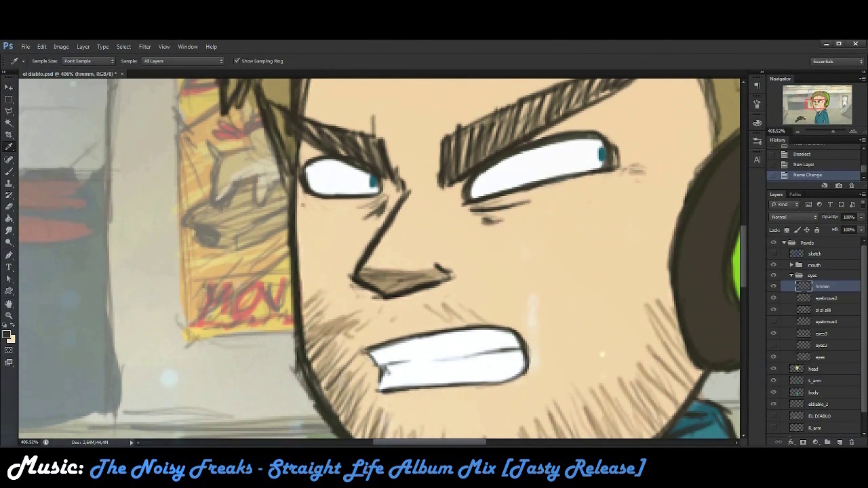
key(b)
click(32, 61)
double_click(823, 286)
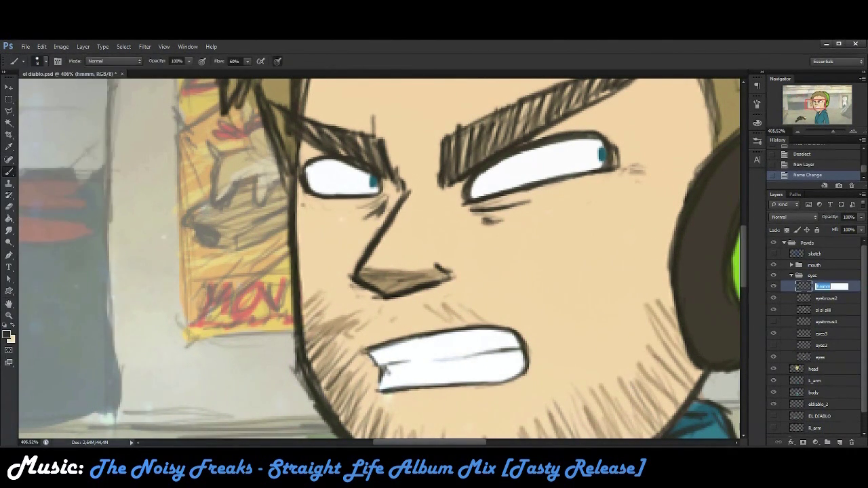
key(Return)
- Paint a thick black handlebar moustache beneath the nose and move the ? layer above the mouth group
click(333, 271)
drag(394, 299, 454, 316)
drag(410, 302, 464, 323)
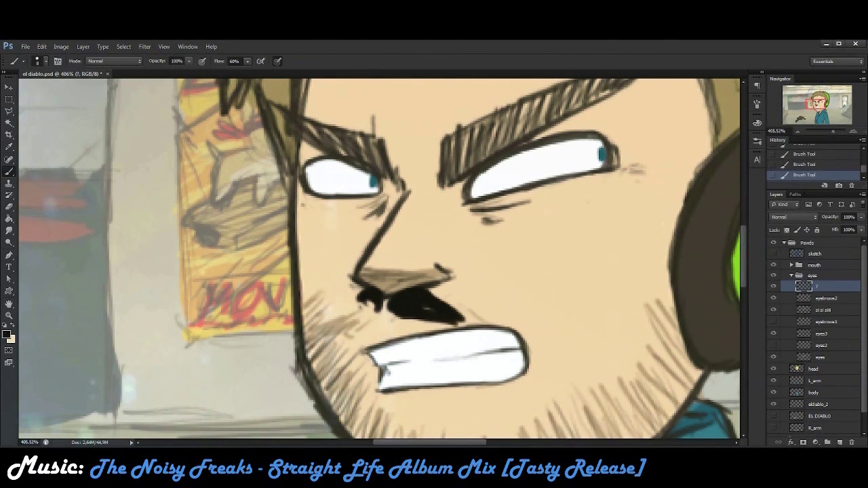
mouse_move(383, 305)
mouse_down()
mouse_move(346, 333)
mouse_move(336, 329)
mouse_up()
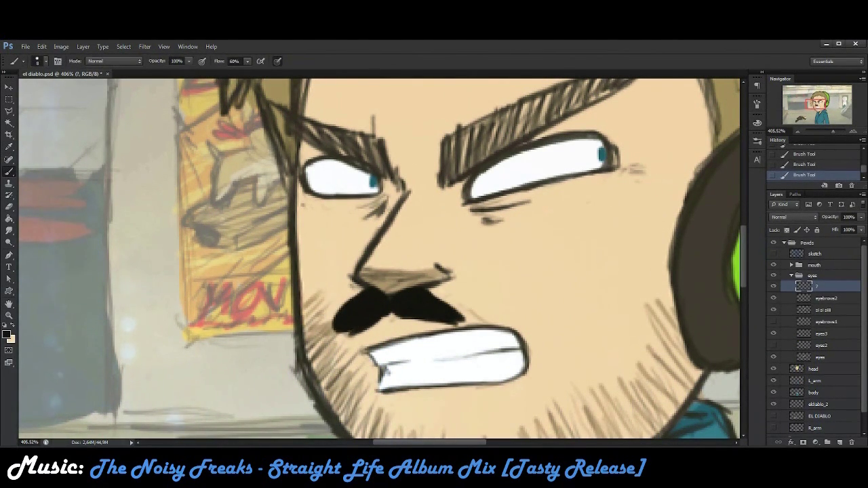
drag(421, 293, 478, 324)
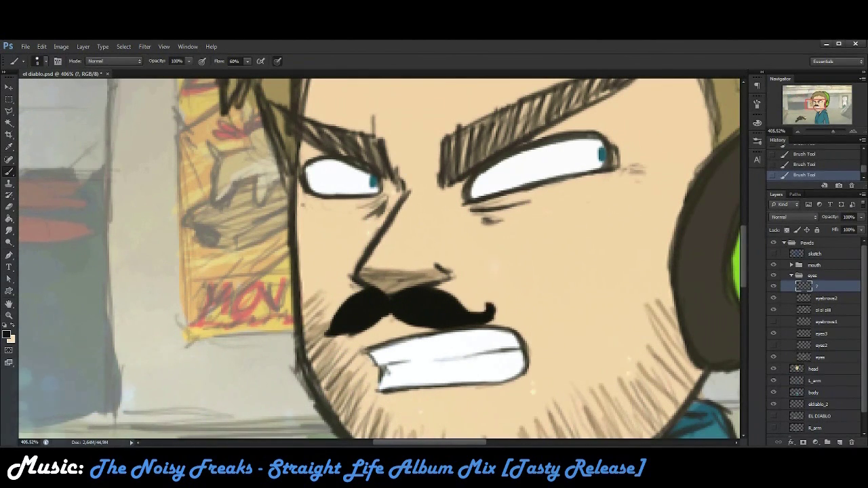
drag(808, 285, 807, 262)
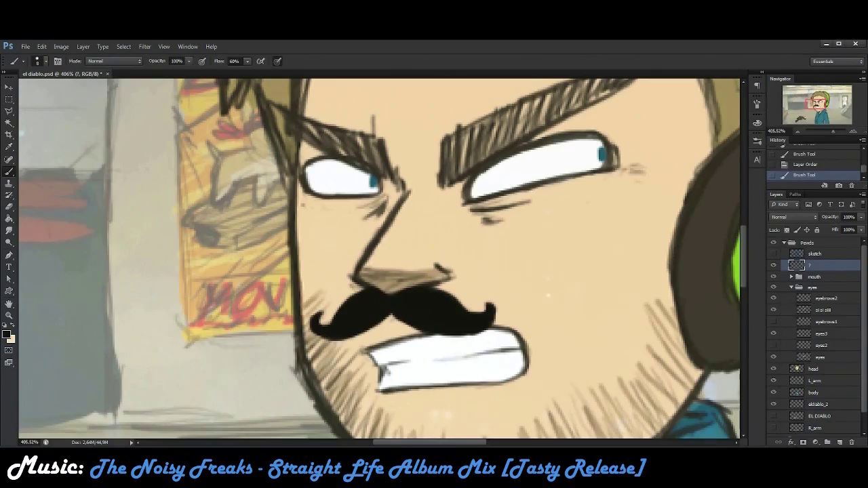
- Move the eldiablo_2 gun hand closer to the body and rotate the whole Pewds group by -3.52 degrees
key(ctrl+0)
key(ctrl+plus)
key(ctrl+plus)
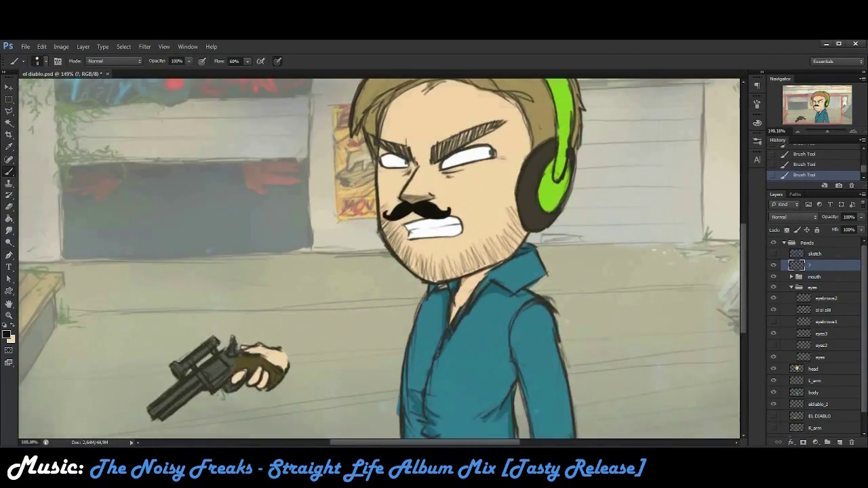
key(ctrl+1)
click(814, 381)
key(v)
drag(244, 380, 277, 355)
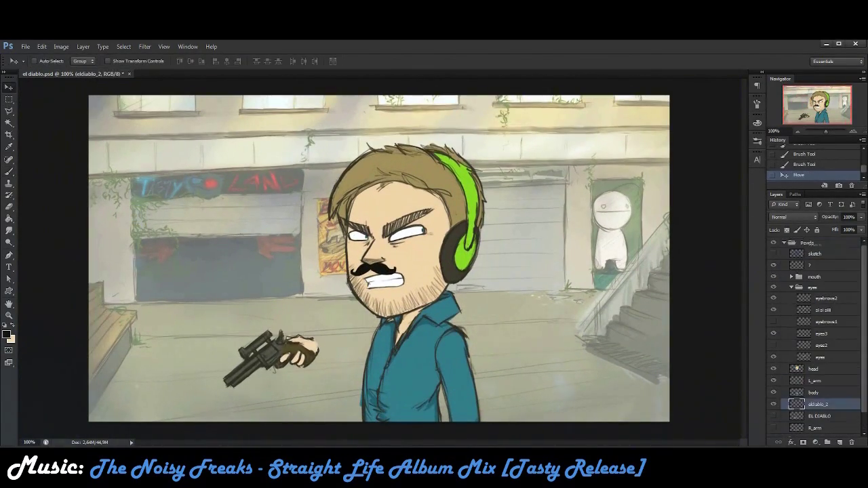
click(807, 243)
key(ctrl+t)
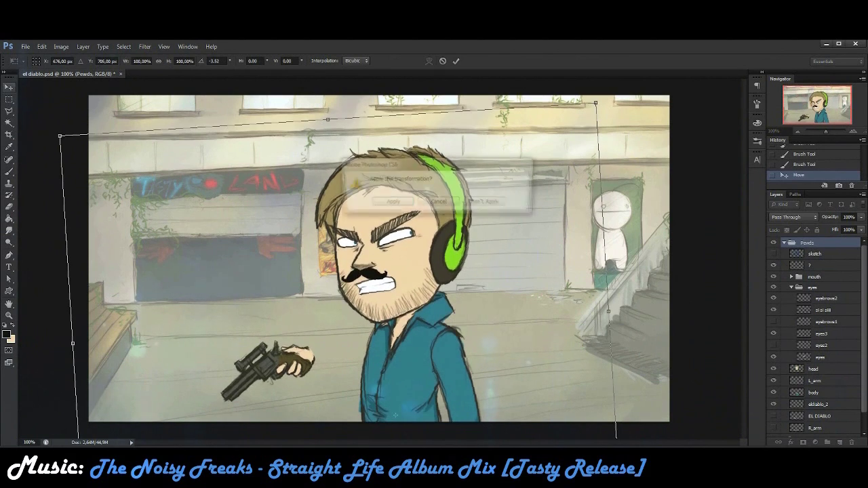
key(Return)
- Move the gun hand up out of the way and roughly sketch a bent arm on a new layer named R_arm2
drag(292, 360, 264, 266)
scroll(262, 269, up, 3)
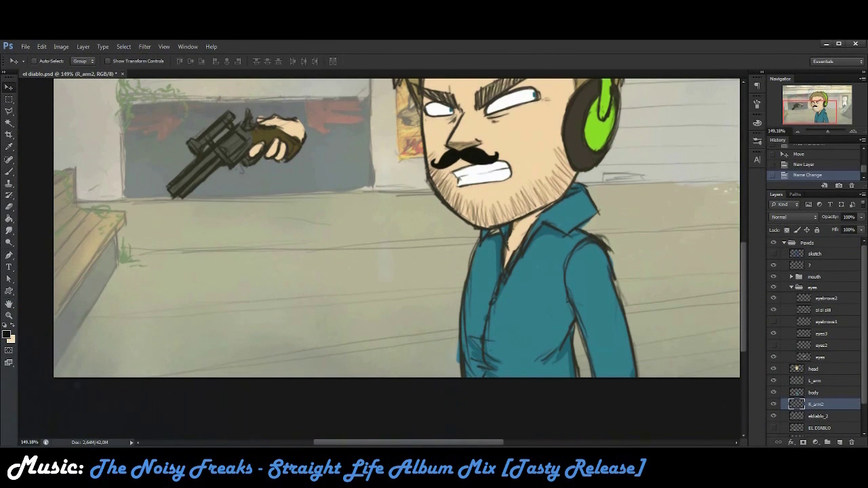
alt+click(204, 241)
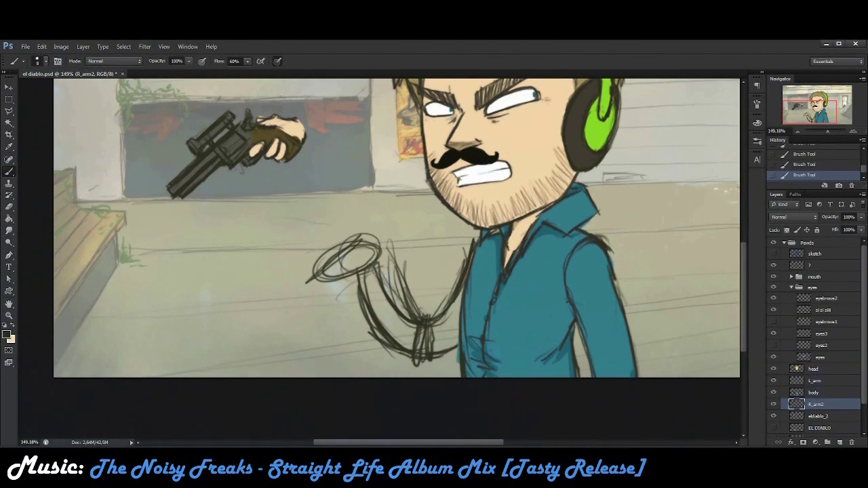
- Place eldiablo_2 above R_arm2 and rotate the gun hand so the barrel points upward at the end of the sketched forearm
key(ctrl+t)
drag(271, 142, 381, 200)
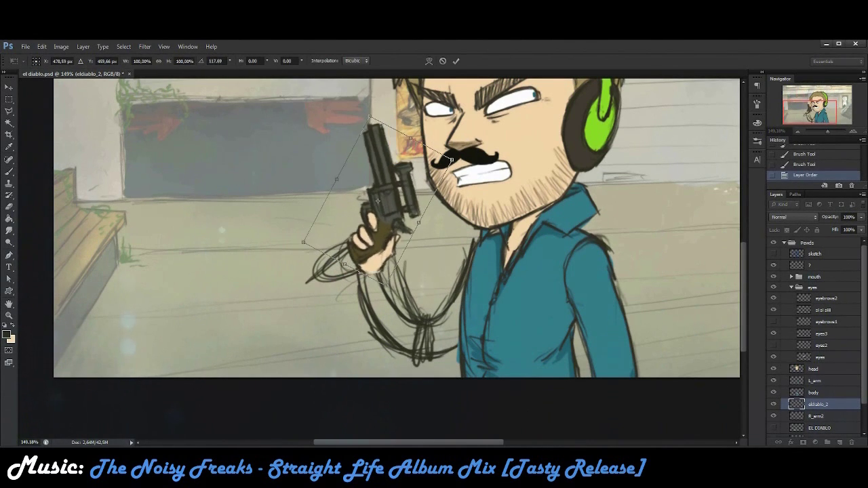
drag(474, 234, 411, 150)
mouse_move(380, 199)
mouse_down()
mouse_move(310, 258)
mouse_move(346, 211)
mouse_move(382, 198)
mouse_up()
drag(469, 224, 463, 174)
key(v)
key(Return)
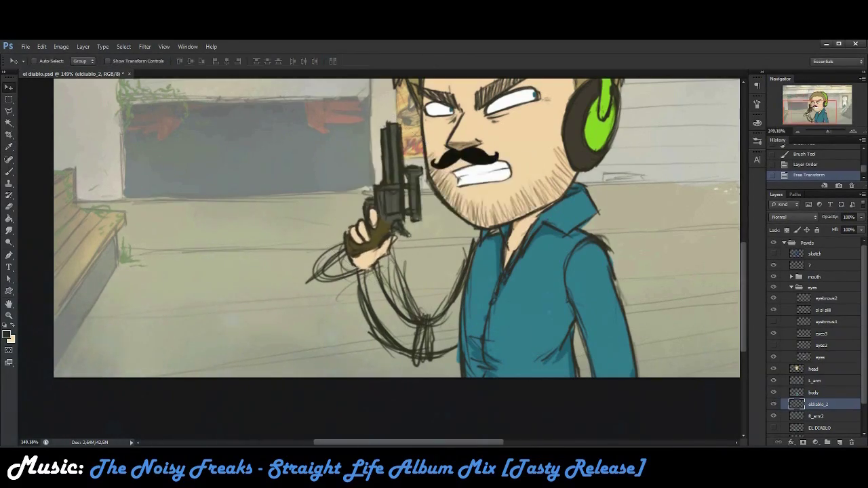
- Reduce the R_arm2 sketch layer's fill to 50% and add a line-art layer named r_arm2 above it
scroll(453, 200, up, 3)
scroll(382, 258, down, 2)
key(alt+bracketleft)
key(shift+5)
key(ctrl+shift+alt+n)
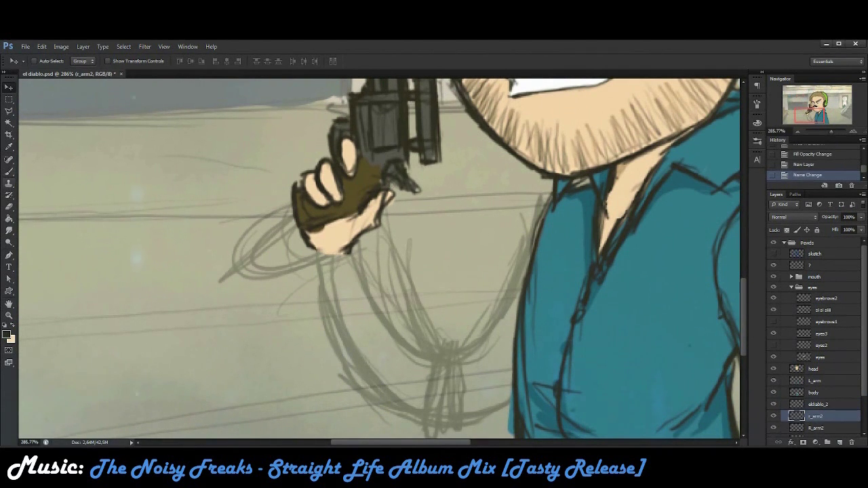
- Ink the forearm and rolled-up sleeve over the sketch on r_arm2 and delete the sketch layer
key(b)
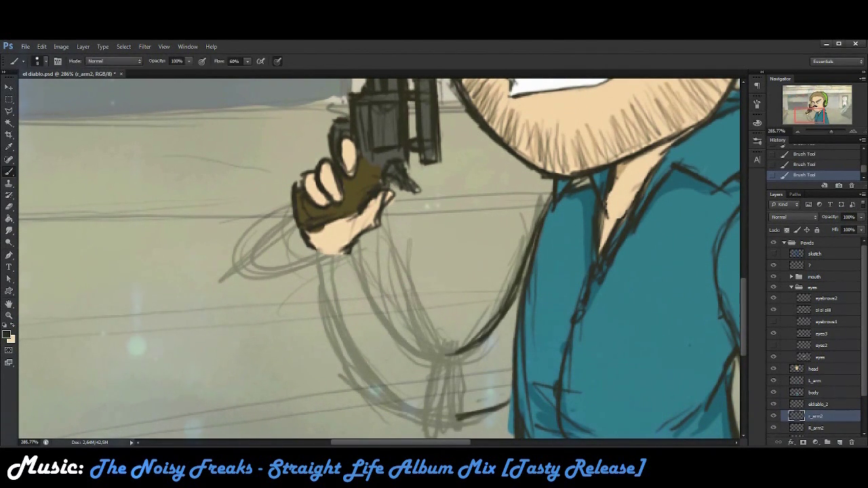
mouse_move(462, 352)
mouse_down()
mouse_move(458, 414)
mouse_move(415, 432)
mouse_move(464, 432)
mouse_move(352, 252)
mouse_move(360, 366)
mouse_up()
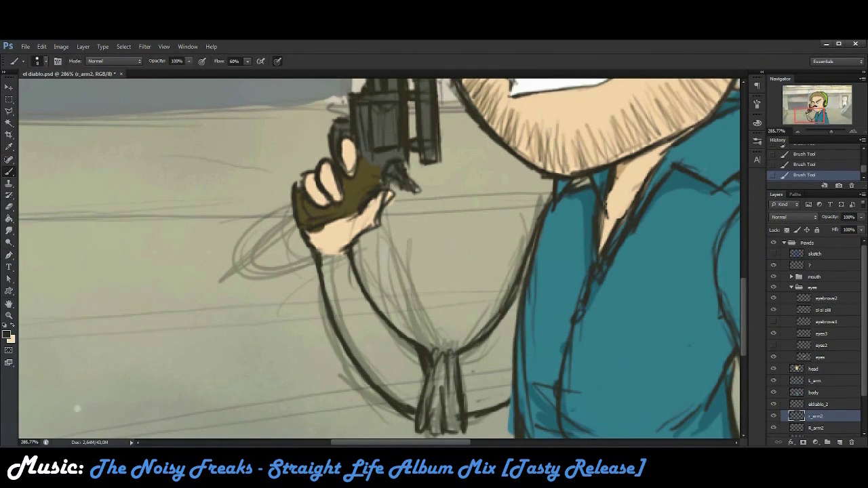
key(Delete)
- Colour the sleeve with the shirt's teal and the forearm with the hand's skin tone on a layer beneath the outlines
alt+click(534, 369)
drag(534, 366, 533, 345)
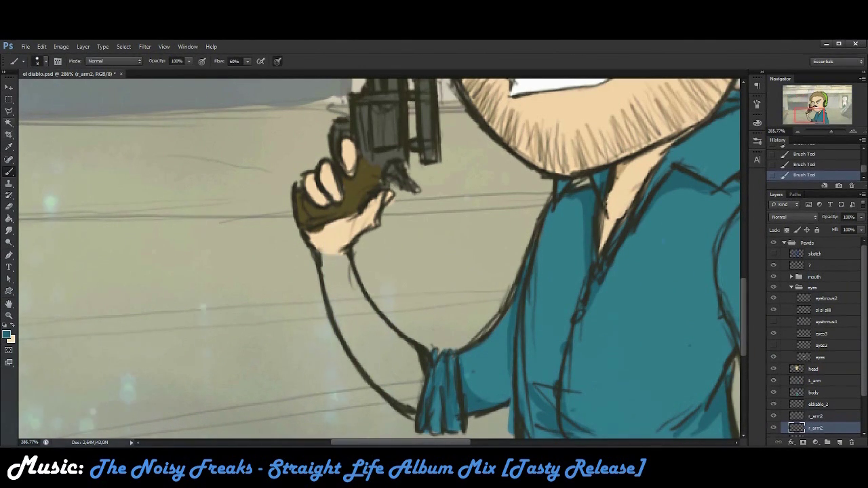
click(37, 61)
alt+click(339, 237)
drag(342, 258, 349, 318)
drag(339, 285, 397, 401)
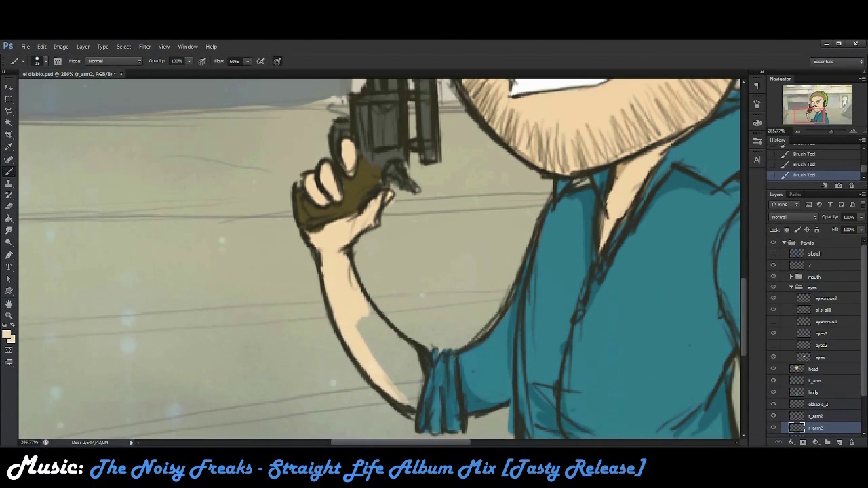
drag(370, 305, 411, 390)
- Merge the arm's line art and colour into a single r_arm2 layer
click(83, 46)
click(116, 312)
scroll(380, 285, down, 3)
scroll(249, 421, up, 2)
scroll(380, 258, down, 2)
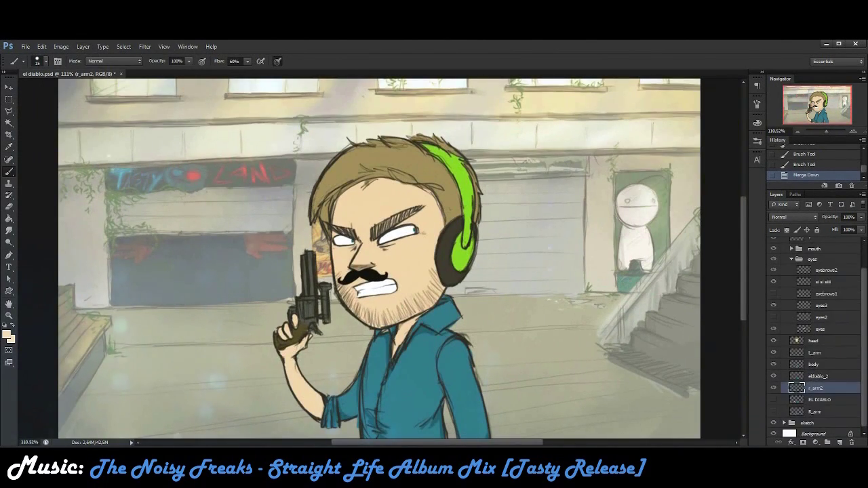
click(807, 243)
key(ctrl+t)
drag(398, 409, 151, 252)
key(v)
key(Return)
key(ctrl+z)
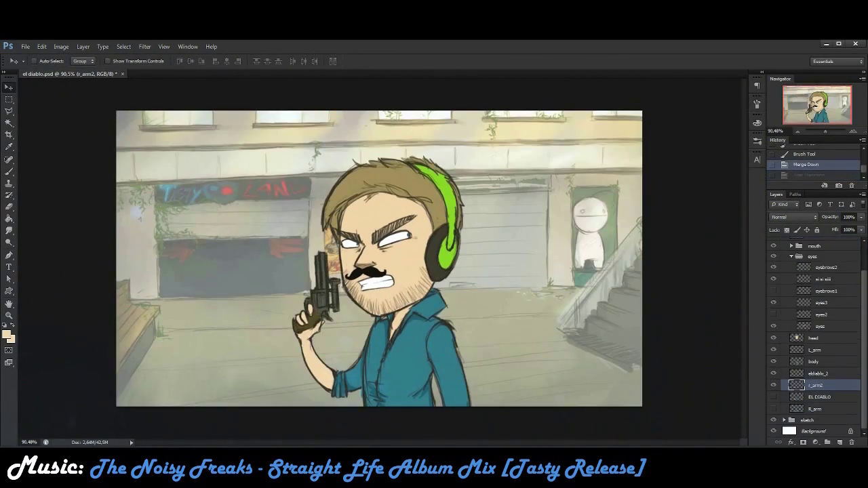
- Hide the background and squash the Pewds group downward to about 92% of its height with Free Transform
click(774, 431)
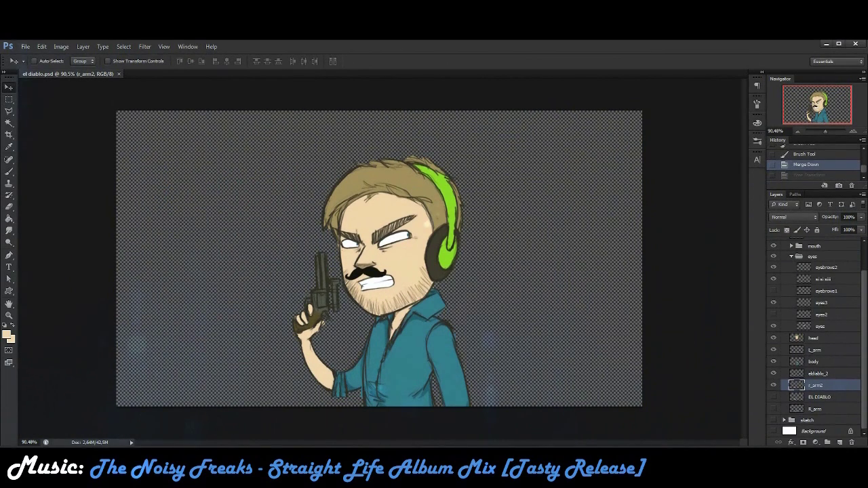
scroll(814, 339, up, 3)
click(807, 242)
key(ctrl+t)
drag(337, 130, 336, 156)
- Apply the transformation and save the squashed pose as PNG file P_22 in the Pewds folder with smallest compression
click(25, 46)
click(41, 144)
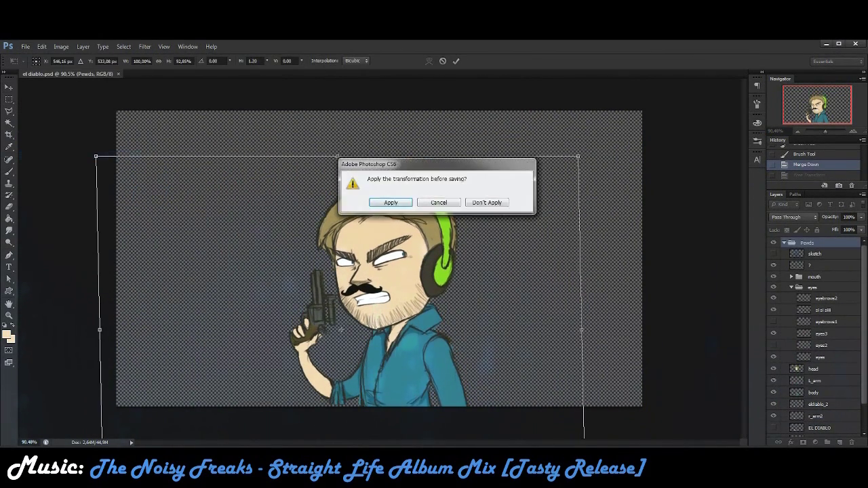
key(Return)
double_click(370, 155)
key(Return)
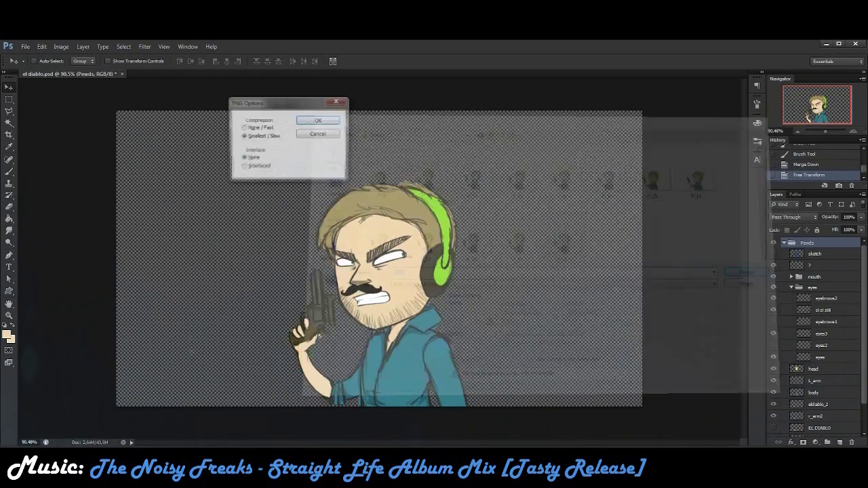
key(Return)
- Undo the squash and rotate the Pewds group by -3.67 degrees
key(ctrl+z)
key(ctrl+t)
drag(379, 414, 396, 407)
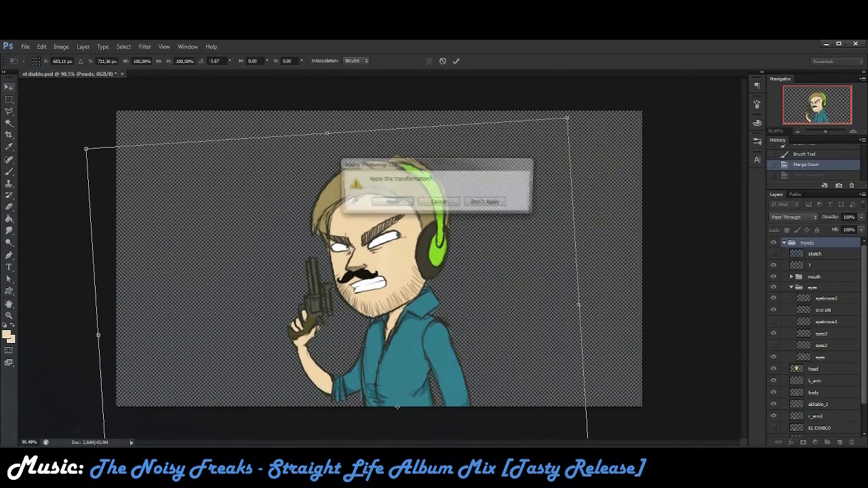
key(Return)
- Save the rotated pose as PNG file P_23 in the Pewds folder
click(26, 46)
click(40, 146)
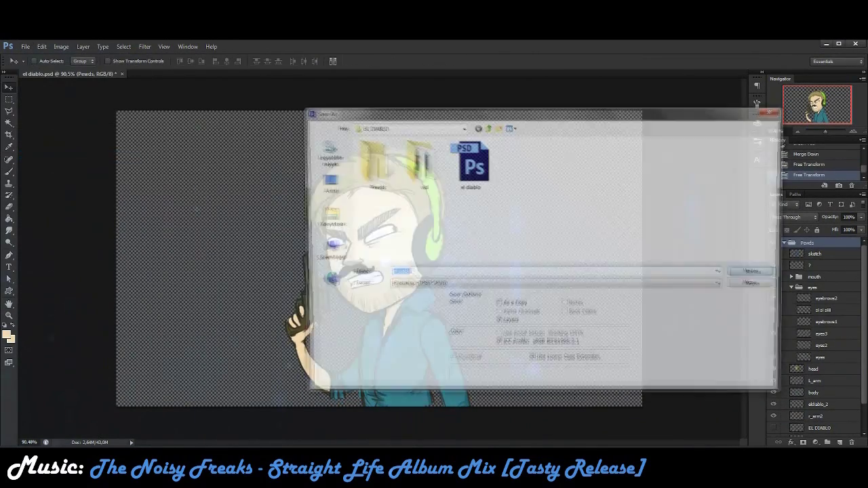
double_click(370, 155)
click(612, 241)
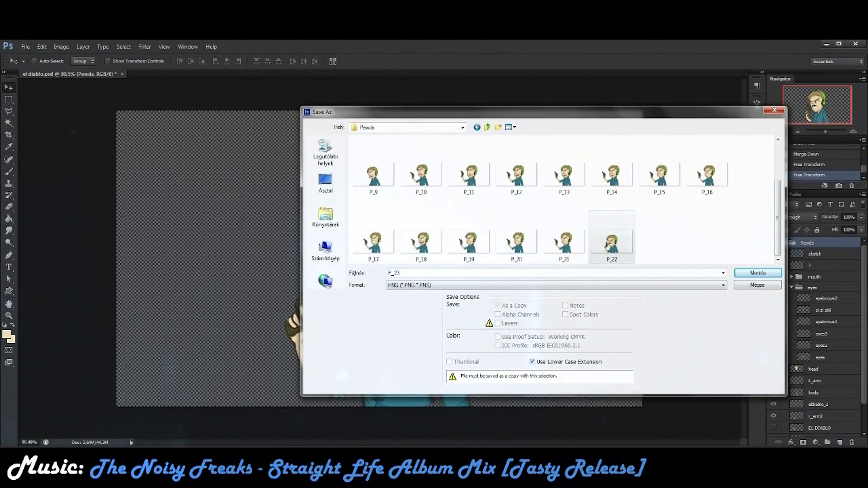
text(3)
key(Return)
key(Return)
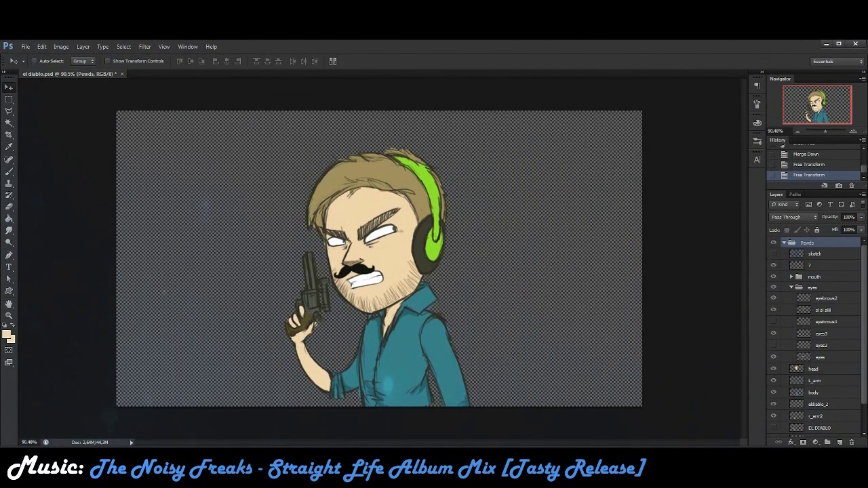
- Lower the Pewds group slightly with Free Transform and save the pose as PNG file P_24
key(ctrl+t)
key(Return)
key(shift+ctrl+s)
click(557, 285)
click(475, 380)
click(660, 241)
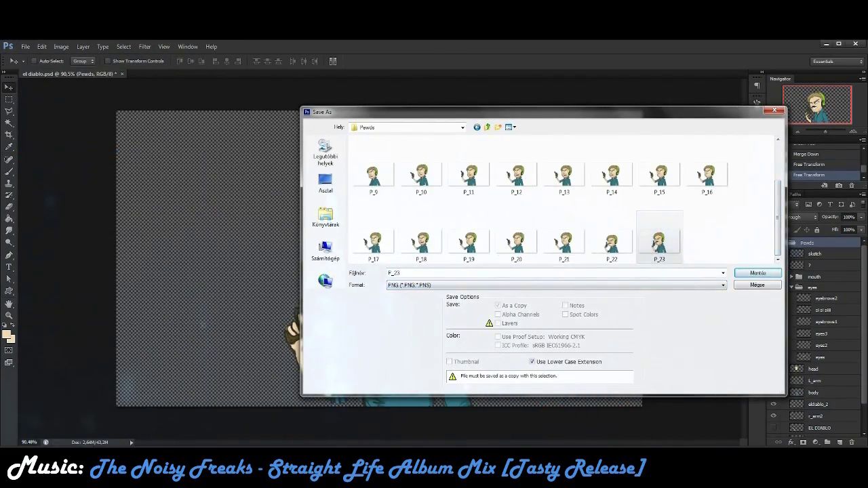
key(Return)
- Enlarge and tilt the e mouth shape with Free Transform and save the pose as PNG file P_25
click(818, 347)
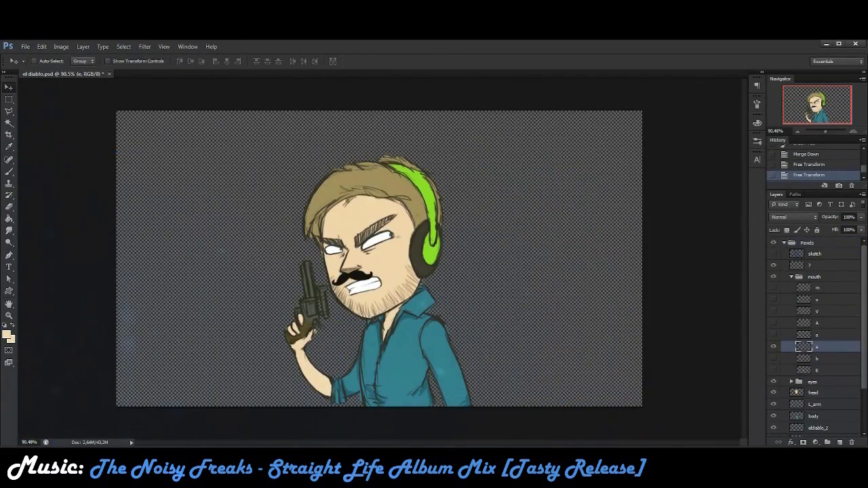
scroll(380, 265, up, 5)
key(ctrl+t)
key(ctrl+s)
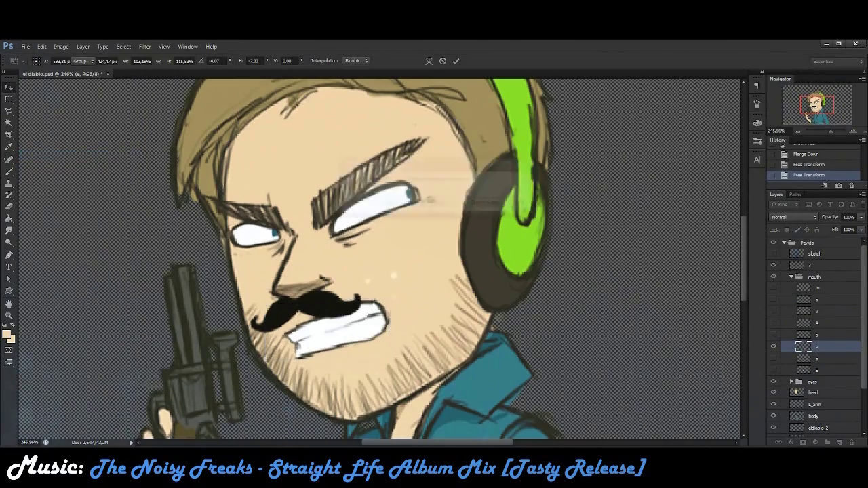
key(Return)
click(556, 285)
click(475, 380)
click(707, 241)
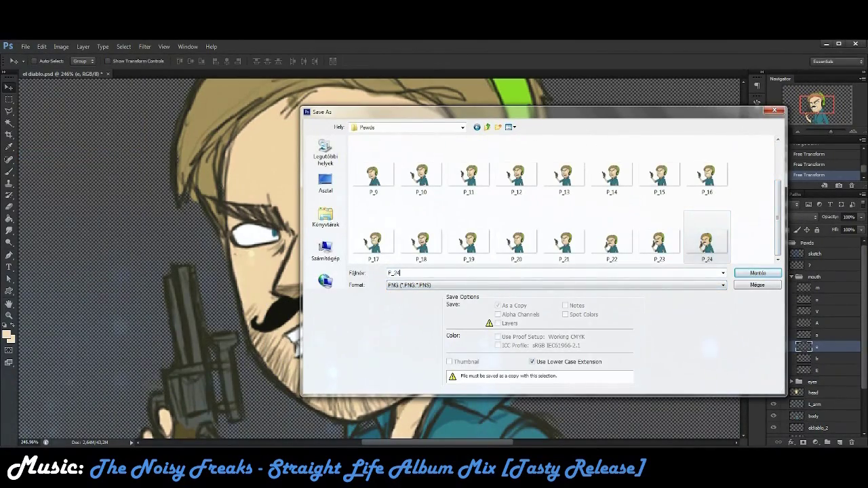
key(Return)
- Reshape the e mouth once more with Free Transform and save the pose as PNG file P_26 in the Pewds folder
key(ctrl+t)
drag(360, 332, 401, 339)
key(Return)
click(25, 46)
click(54, 150)
double_click(373, 163)
click(370, 237)
key(Return)
- Step back through the last two transformations of the e mouth
key(ctrl+alt+z)
key(ctrl+alt+z)
key(ctrl+0)
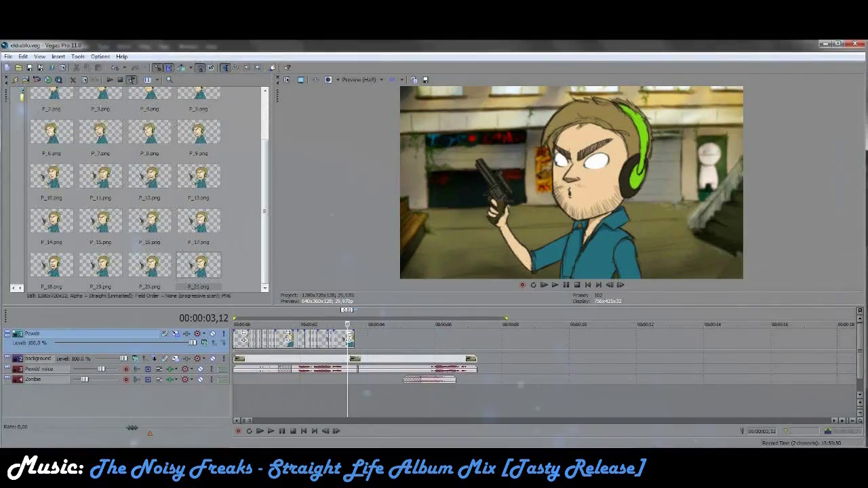
- Switch to Vegas Pro and import the images P_22 to P_26 from the Pewds folder into the project media
right_click(271, 135)
click(292, 146)
click(611, 224)
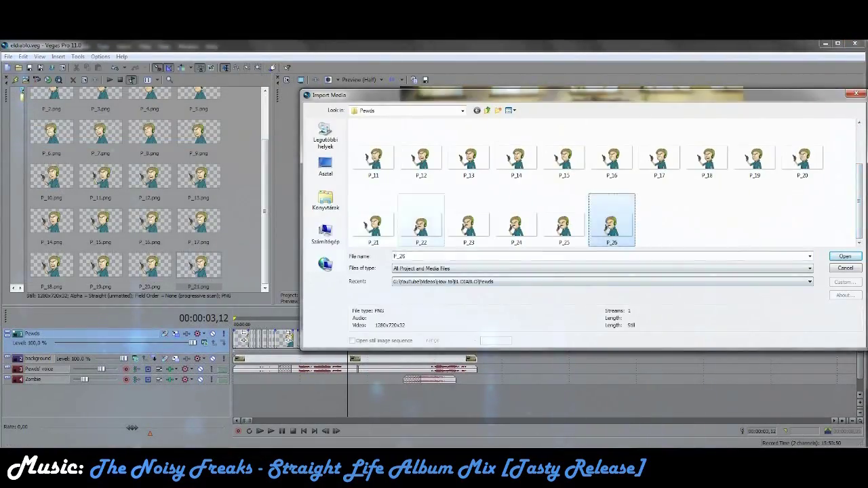
shift+click(374, 223)
key(Return)
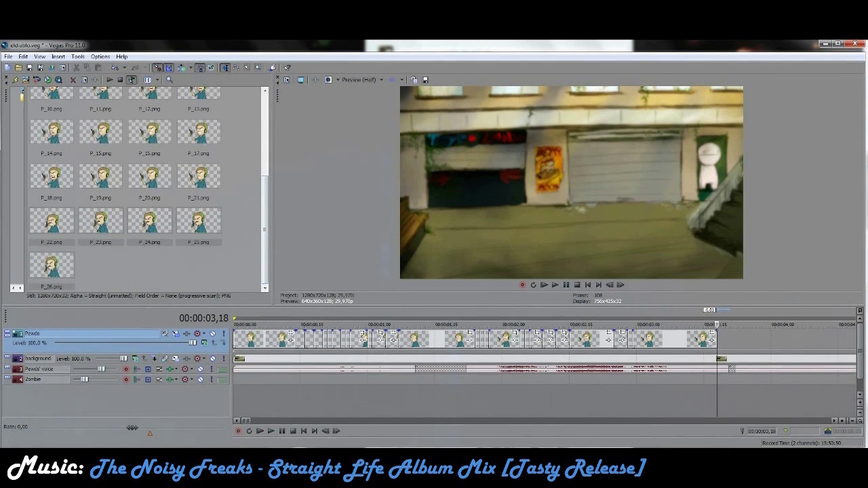
- Place P_22, P_23 and P_24 in sequence on the Pewds track from 00:00:03,18, keeping P_22 and P_23 one frame long
key(Up)
key(Up)
key(Up)
key(Up)
drag(534, 337, 541, 337)
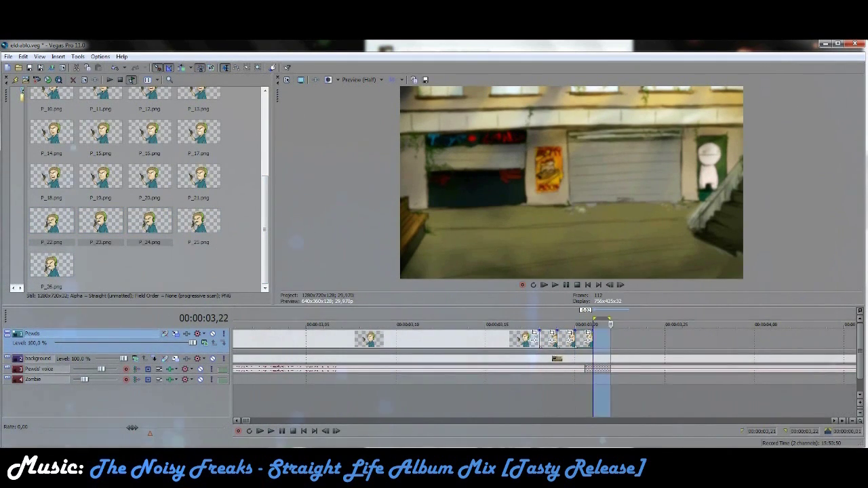
key(Down)
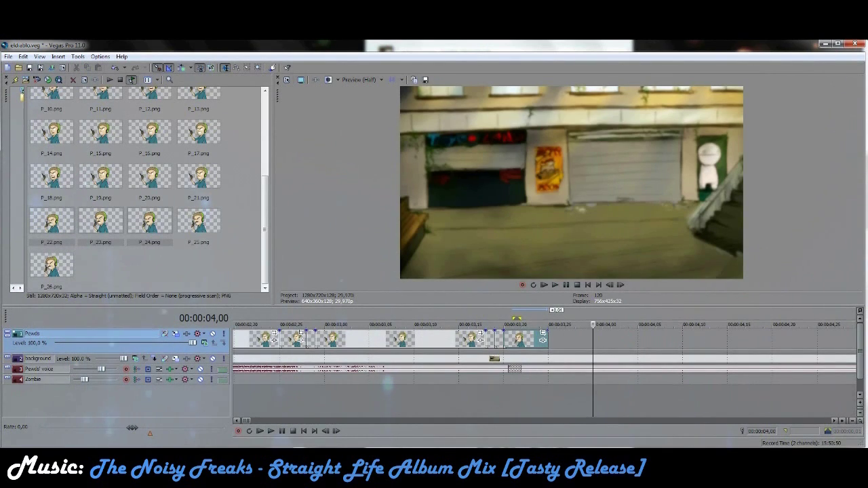
- Continue the Pewds track with short clips of P_25, P_26 and P_24 up to about 00:00:04,17
drag(199, 221, 593, 337)
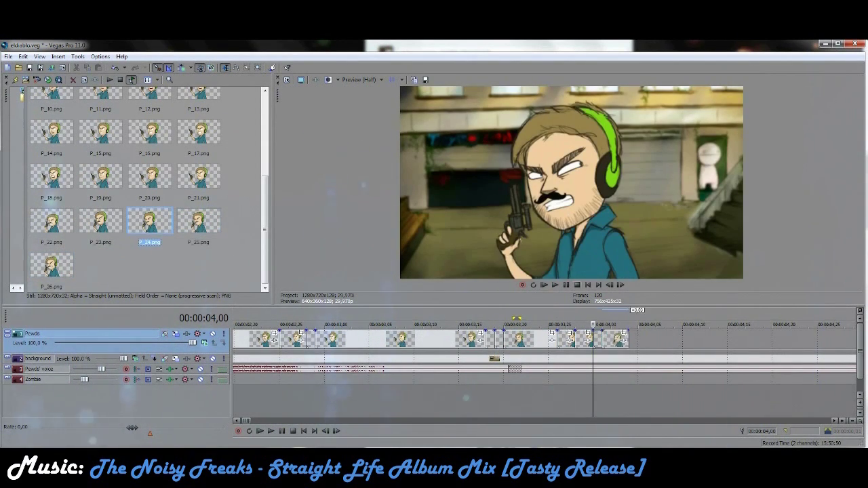
drag(51, 264, 698, 337)
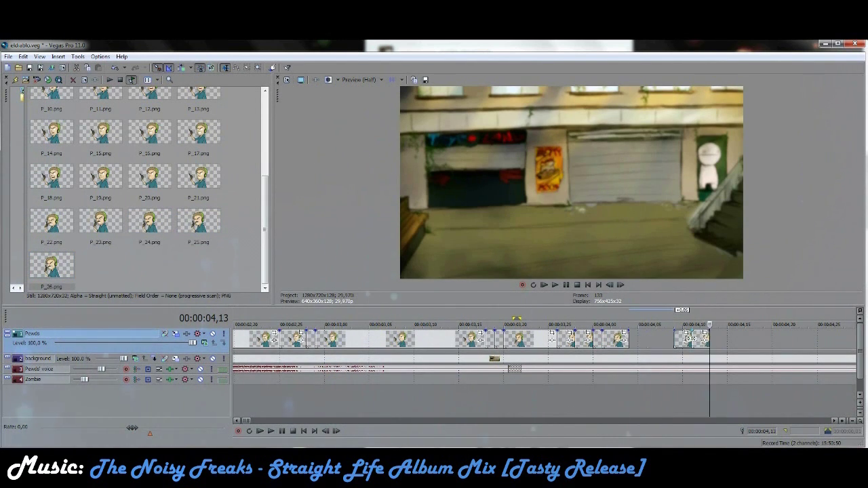
key(space)
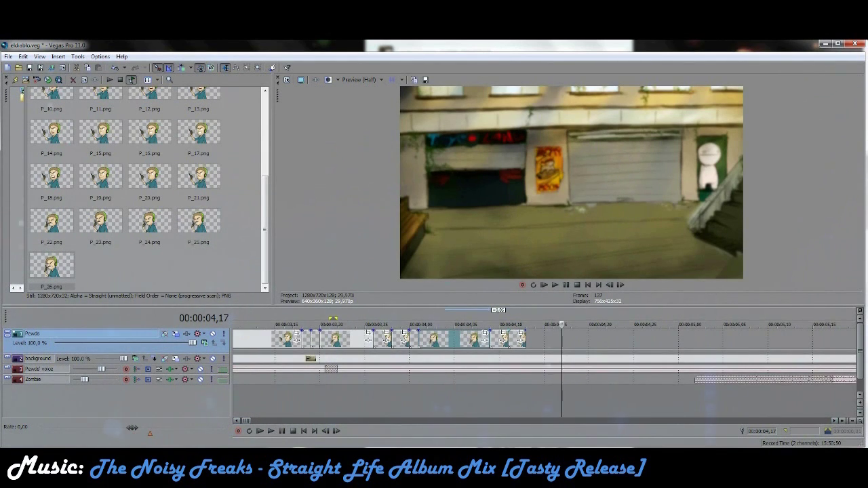
key(space)
key(Return)
key(Return)
key(space)
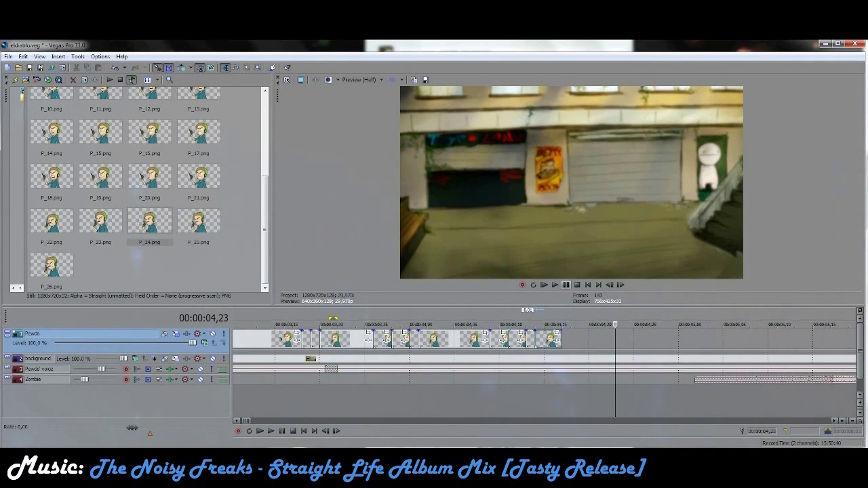
- Fill the Pewds track with further repeats of the P_24, P_25 and P_26 poses until past 00:00:05,25
key(Right)
key(Return)
key(Right)
key(Return)
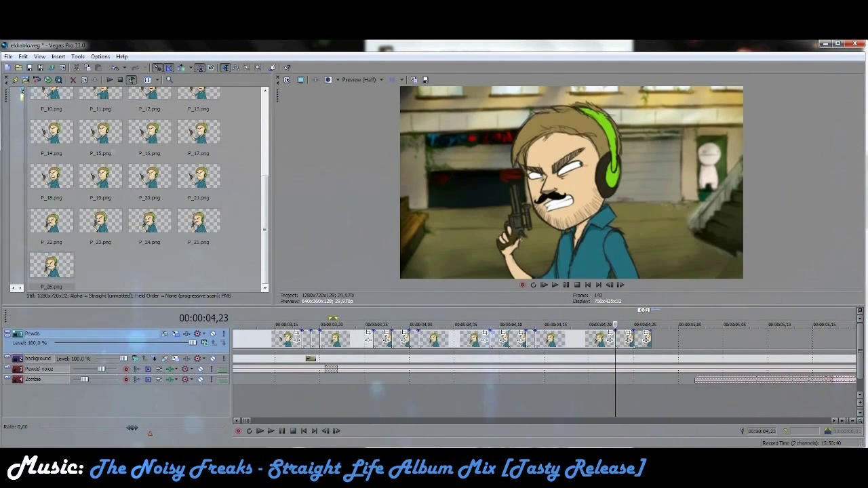
key(Left)
key(Return)
key(Down)
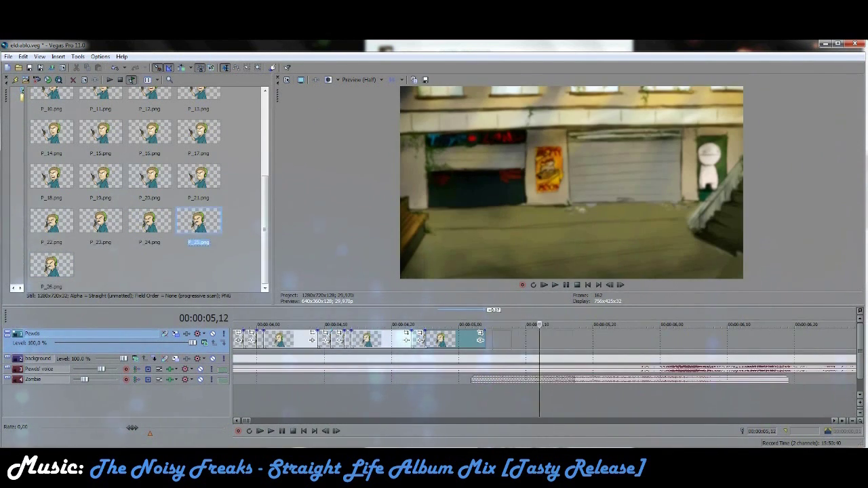
key(Return)
key(Left)
key(Return)
key(space)
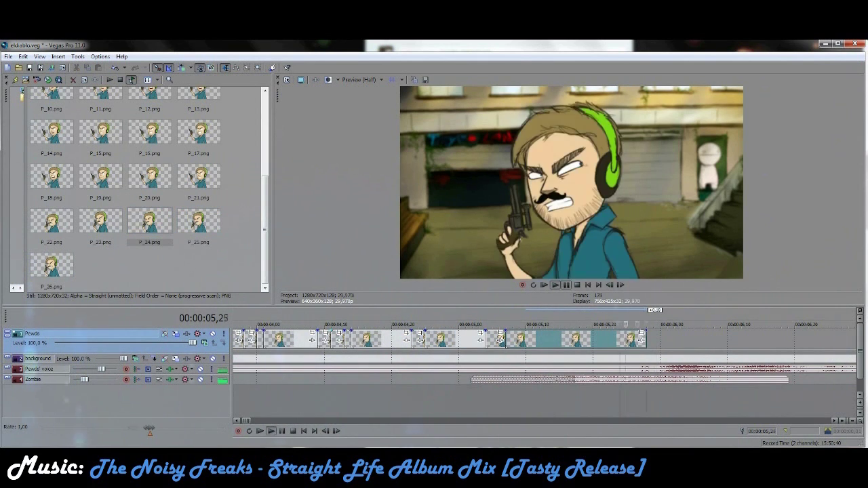
- Play back the Pewds poses against the voice audio to check the timing
key(space)
key(Down)
key(Down)
key(Down)
key(Down)
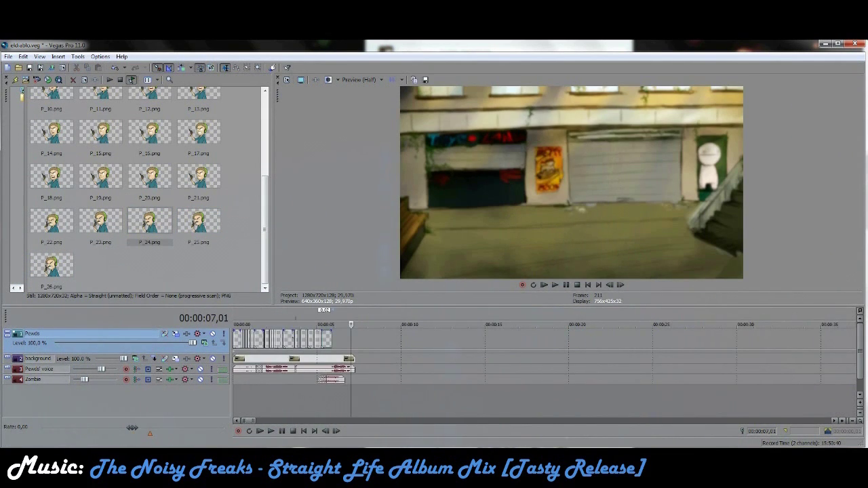
key(space)
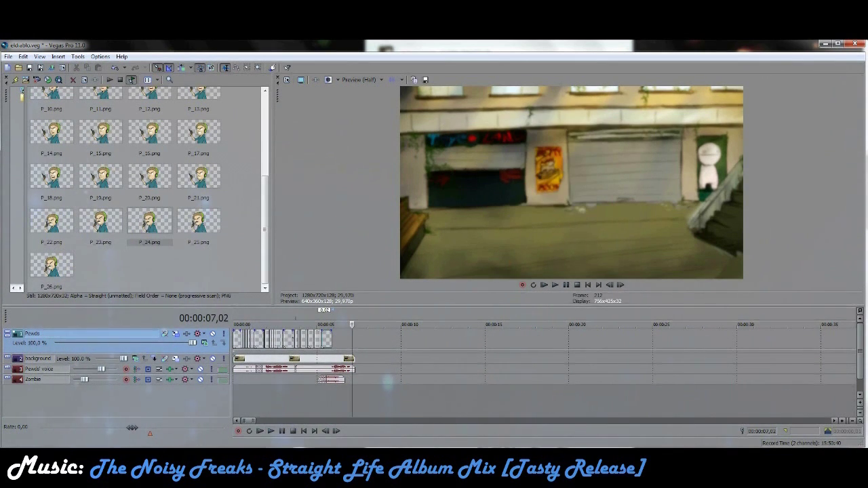
key(space)
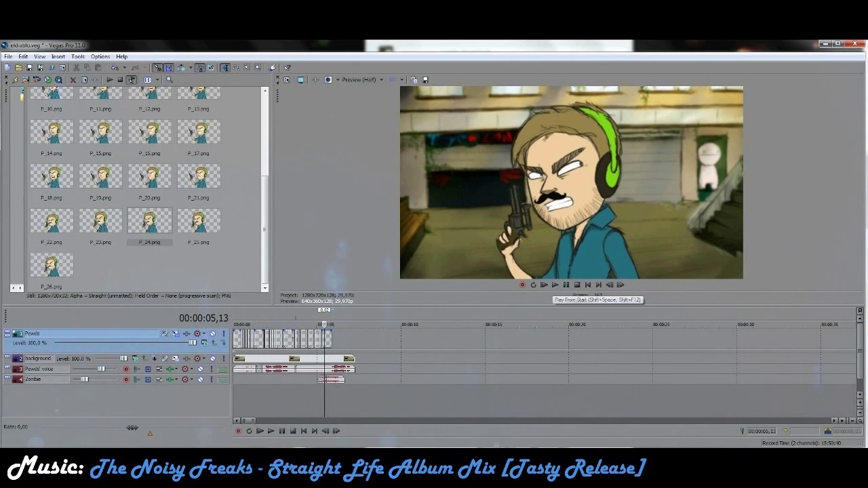
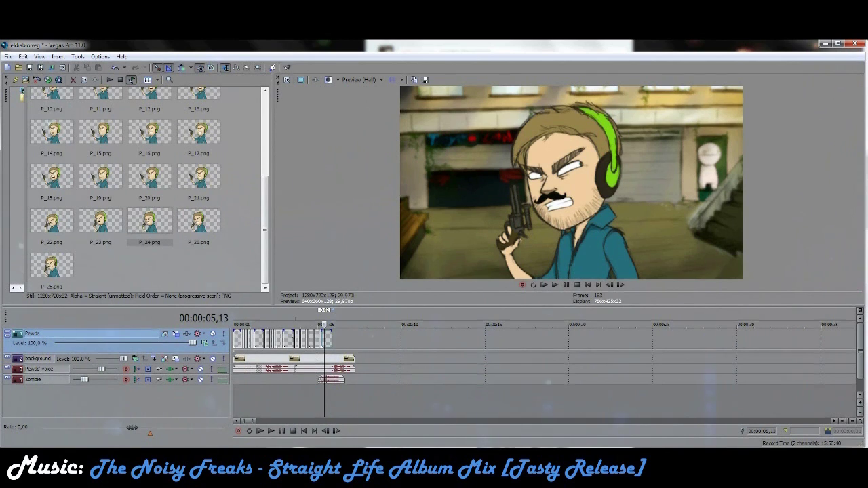
scroll(543, 360, up, 5)
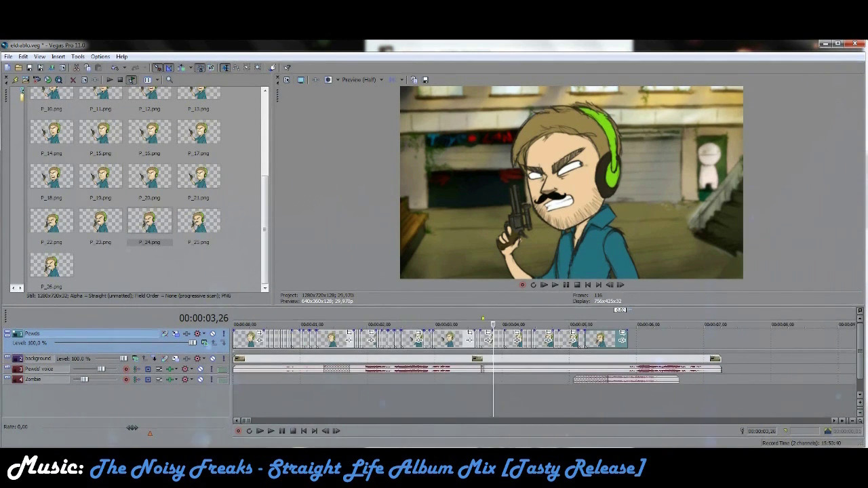
click(430, 393)
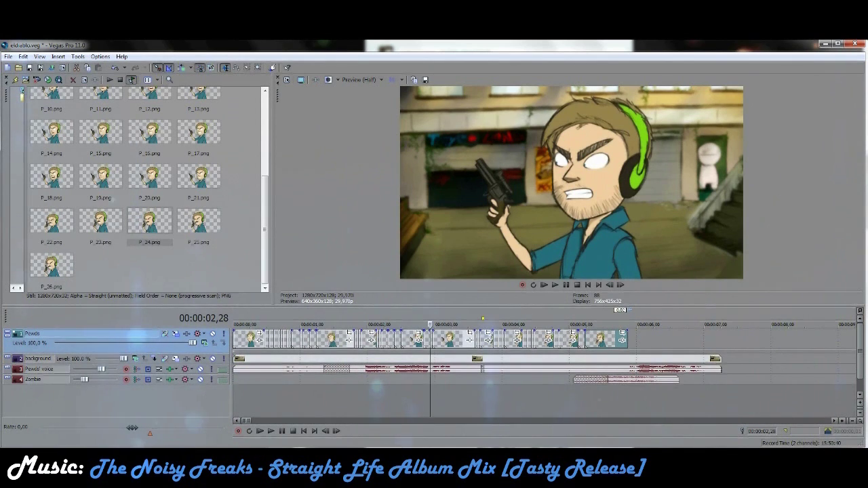
key(space)
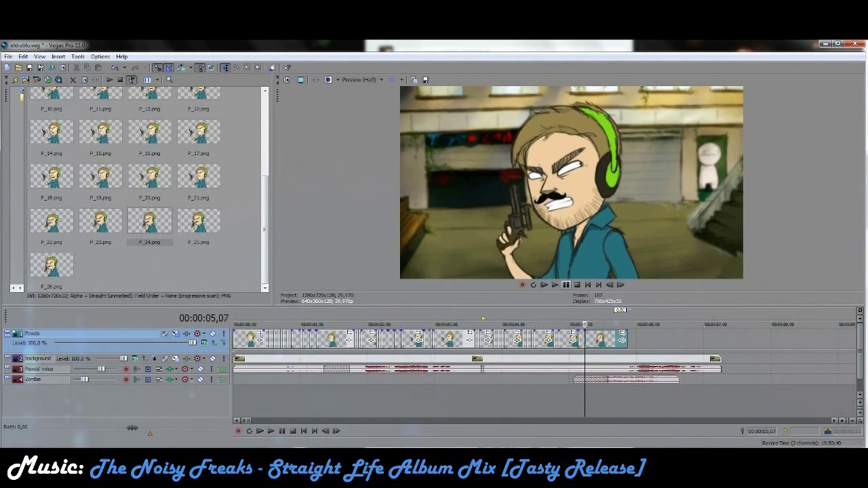
key(space)
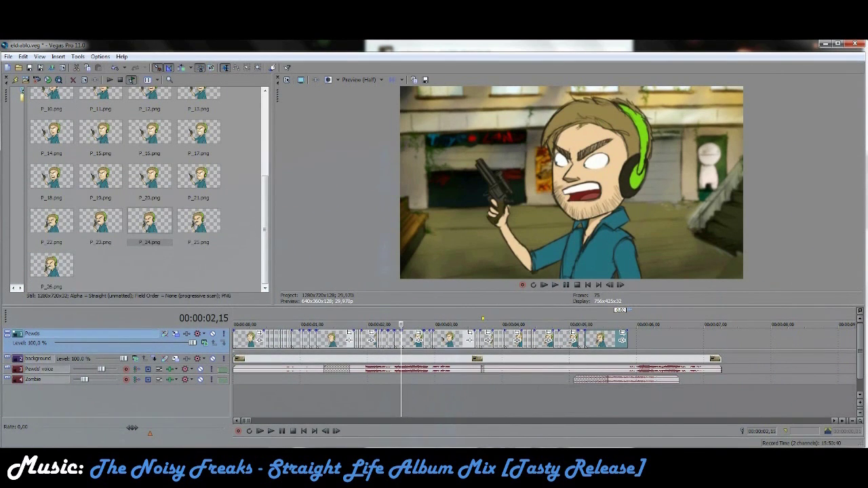
- Enlarge the background track and keyframe the background's Pan/Crop at 1 179,2 by 663,3 around 00:00:03,18
drag(115, 364, 115, 384)
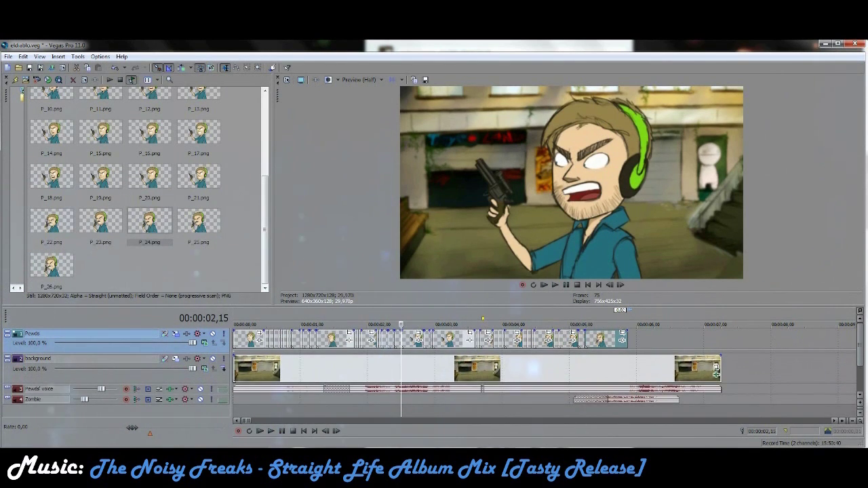
click(521, 370)
click(716, 368)
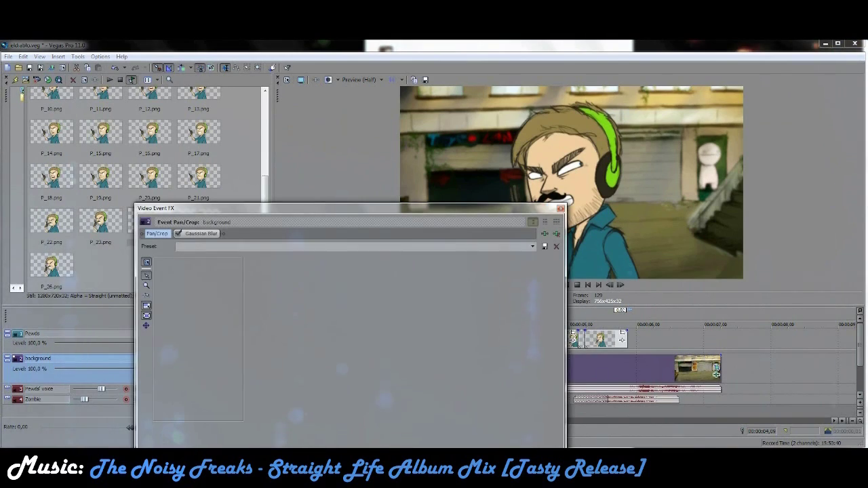
key(space)
drag(339, 207, 181, 129)
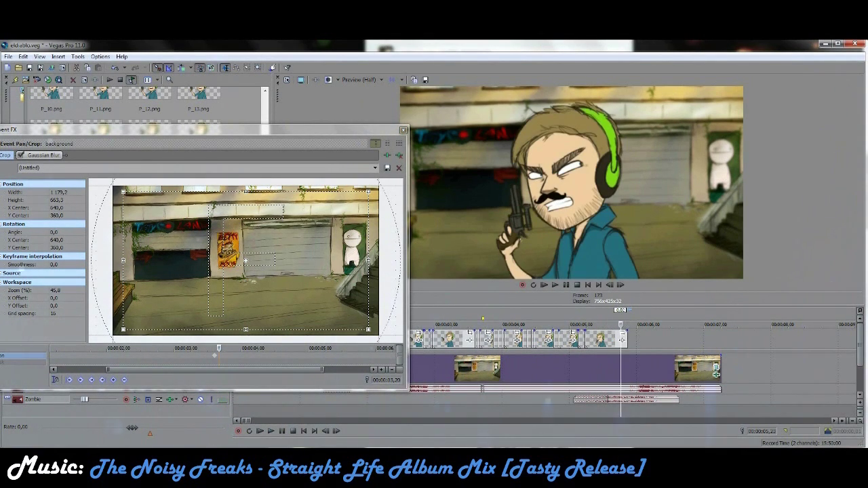
- Keyframe the background crop to 1 266,4 by 712,4 at 00:00:05,23 and back to 1 179,2 by 663,3 at 00:00:05,26, and preview it
scroll(223, 353, up, 2)
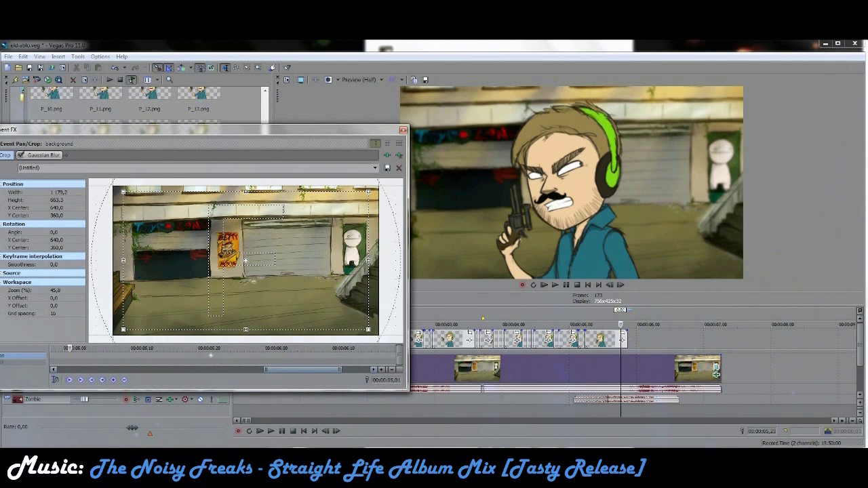
scroll(224, 353, down, 3)
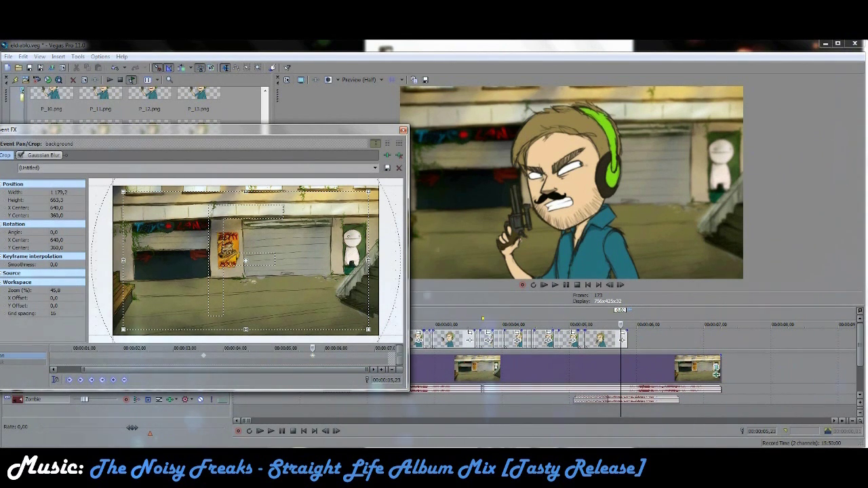
scroll(224, 353, down, 1)
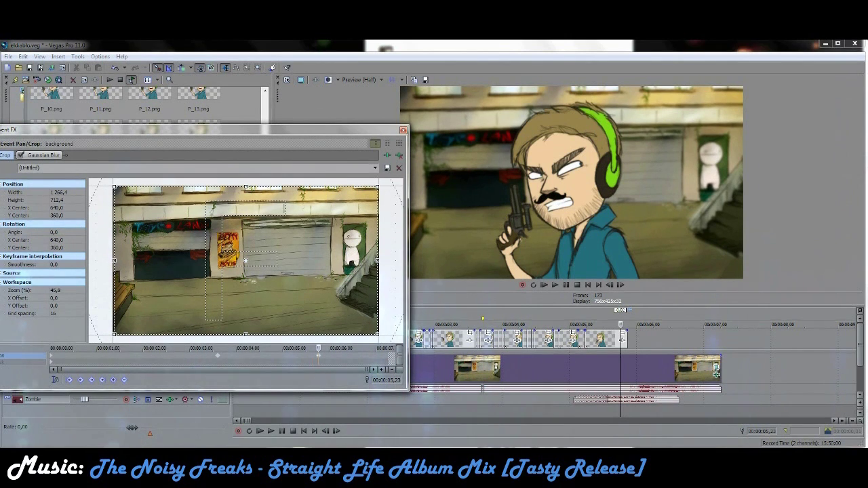
right_click(223, 355)
key(Escape)
click(627, 324)
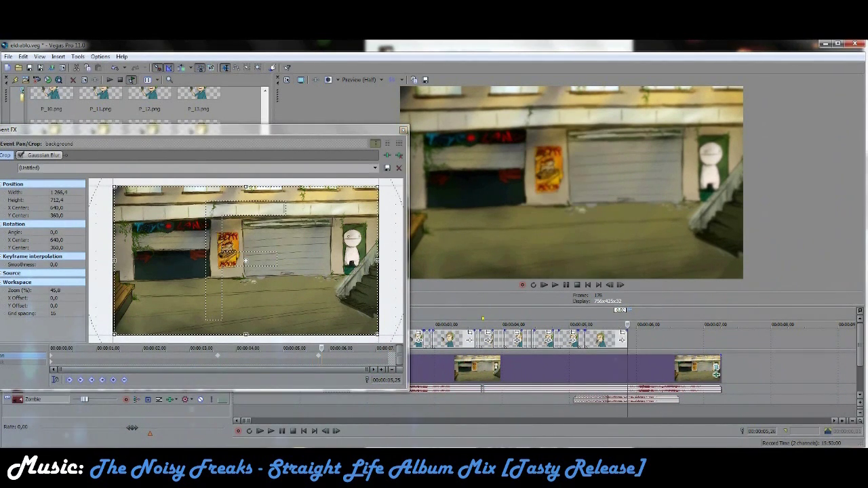
scroll(224, 353, up, 5)
scroll(246, 261, up, 1)
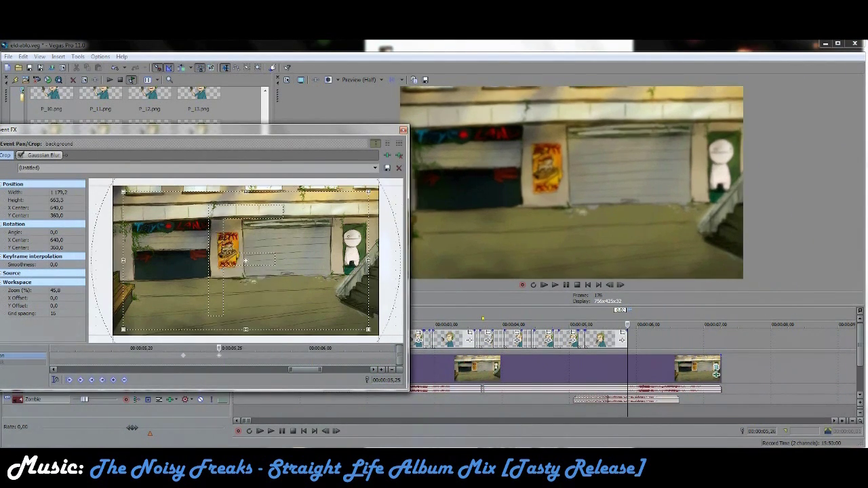
click(544, 285)
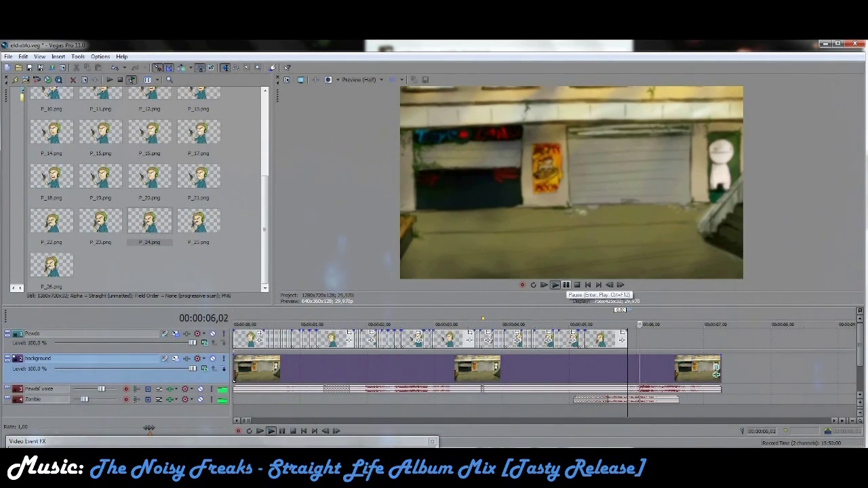
- Add Sony Brightness and Contrast to the background, with keyframed brightness -0,495 and contrast -0,516 at 00:00:05,23
click(716, 372)
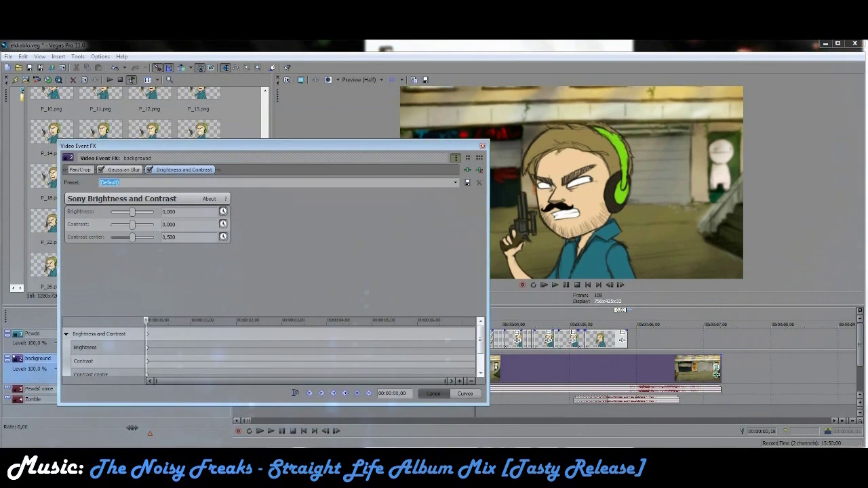
right_click(143, 333)
key(Escape)
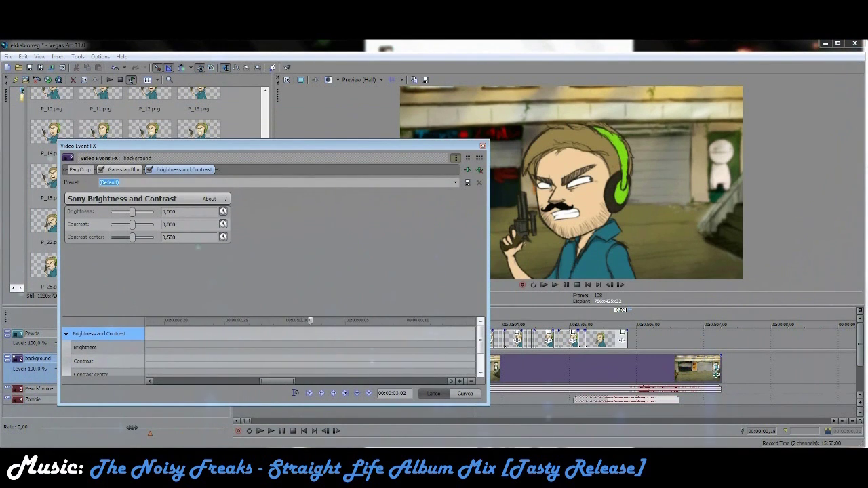
scroll(366, 353, up, 4)
scroll(312, 350, down, 5)
key(space)
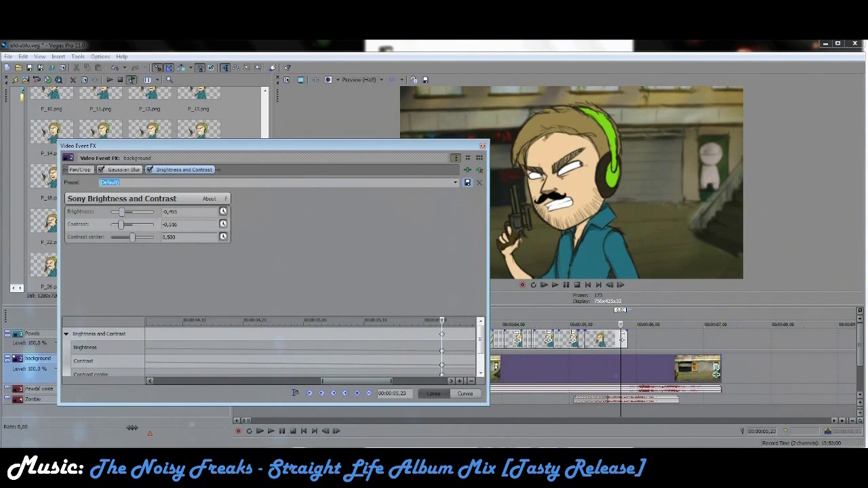
- Add a keyframe restoring brightness and contrast to 0,000 at 00:00:05,26, narrow the effect window and play back the fade
key(space)
right_click(333, 334)
click(357, 335)
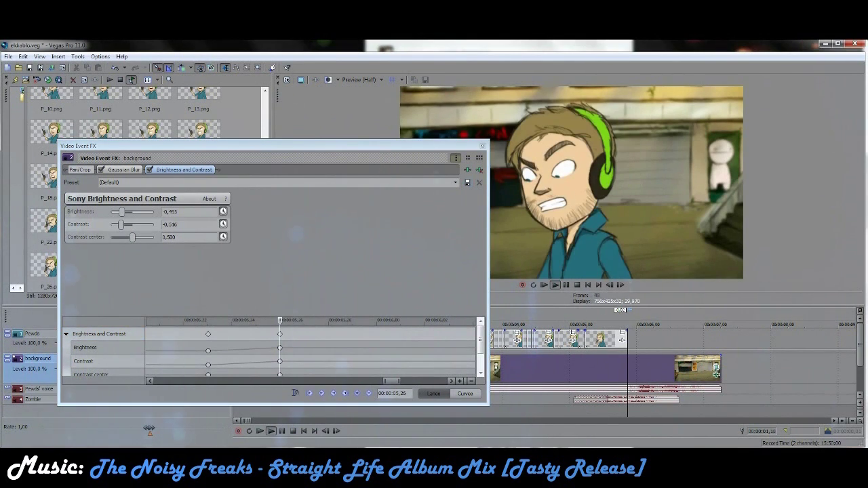
drag(488, 272, 385, 271)
key(space)
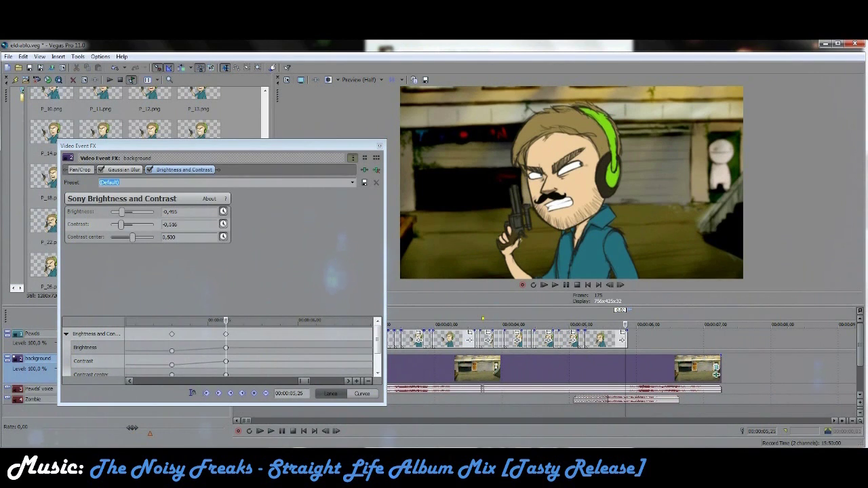
key(space)
- Adjust the 00:00:05,23 keyframe to brightness -0,474, contrast -0,453 and contrast center 0,526
click(247, 347)
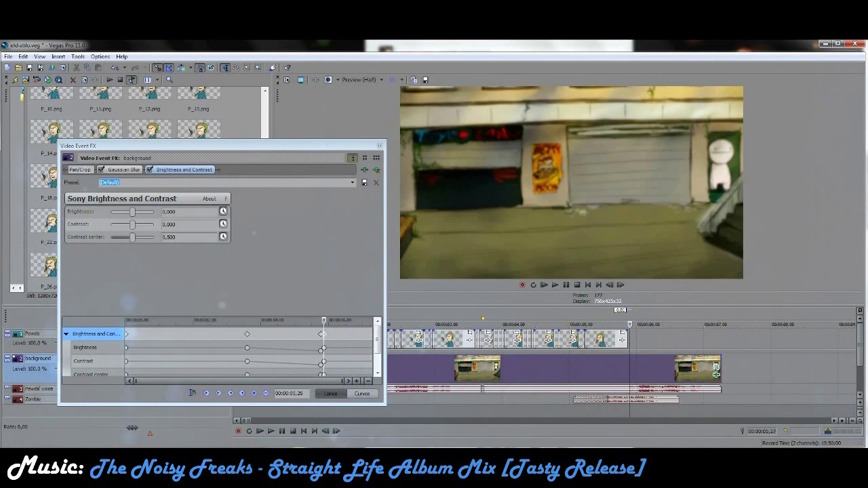
click(322, 347)
scroll(322, 347, up, 10)
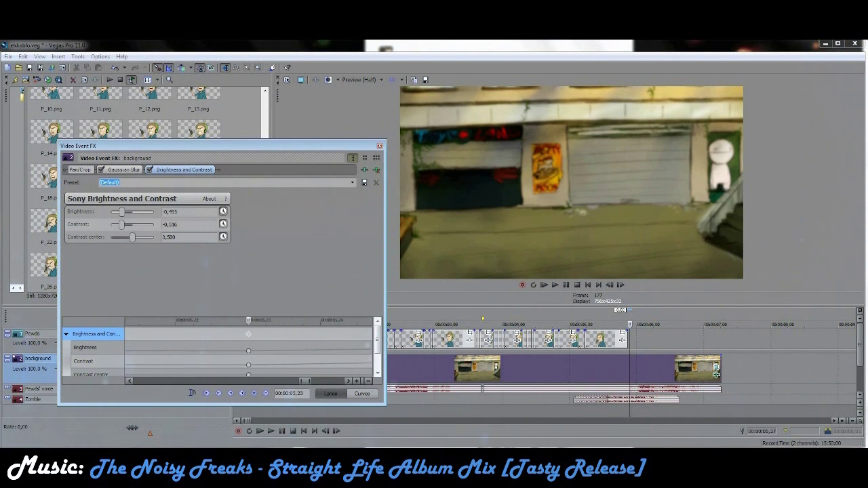
drag(132, 236, 122, 212)
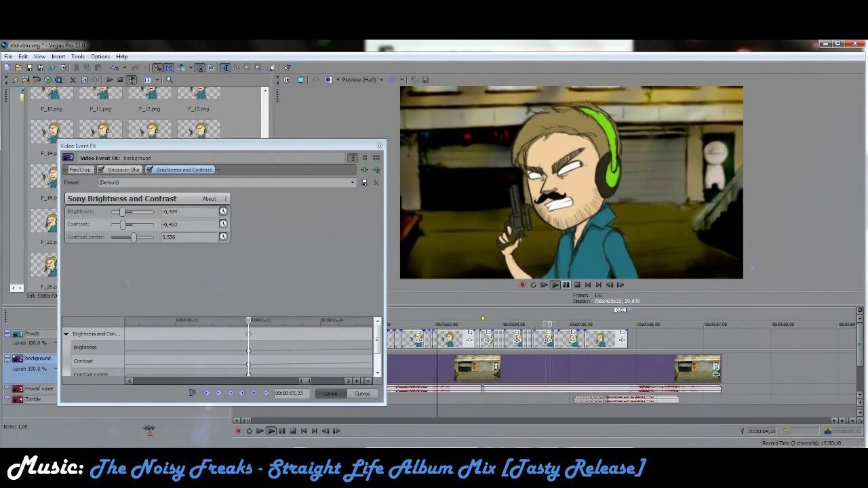
- Add the Sony Black and White effect to the background event's effect chain
click(364, 170)
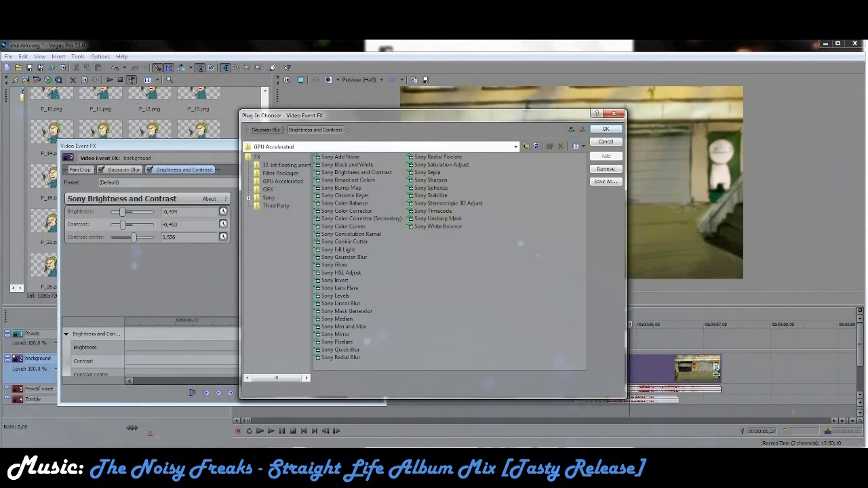
click(345, 202)
click(346, 211)
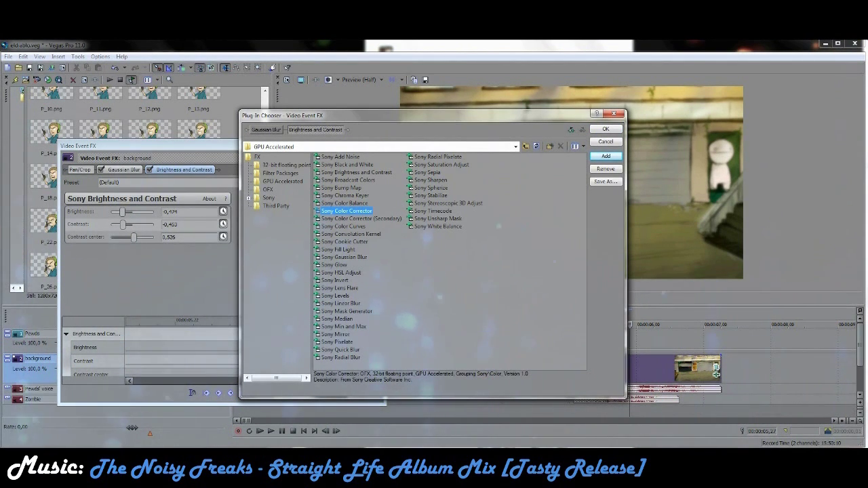
double_click(346, 164)
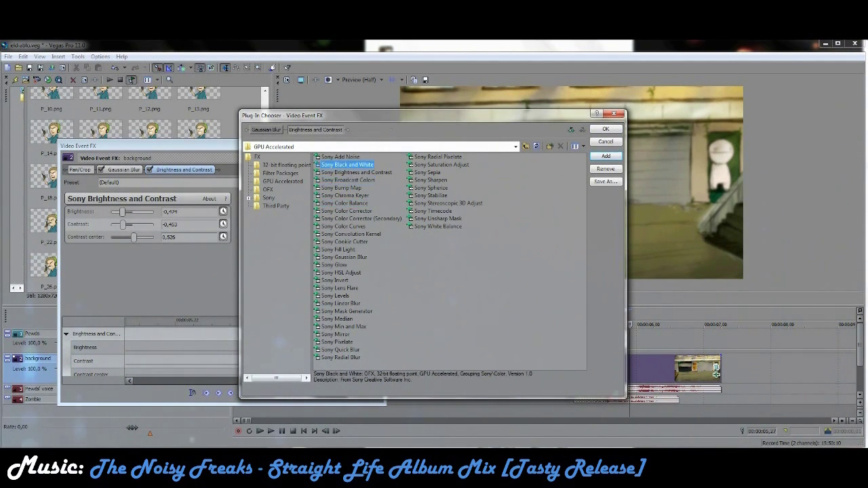
click(606, 129)
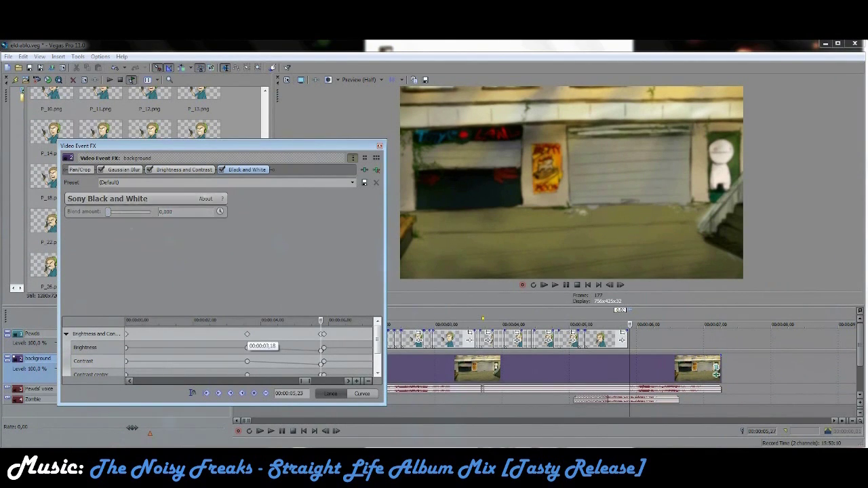
- Keyframe the background's Black and White blend amount at the start and at 00:00:03,18, and raise it to 1,000 at the darkened-background keyframe
key(Home)
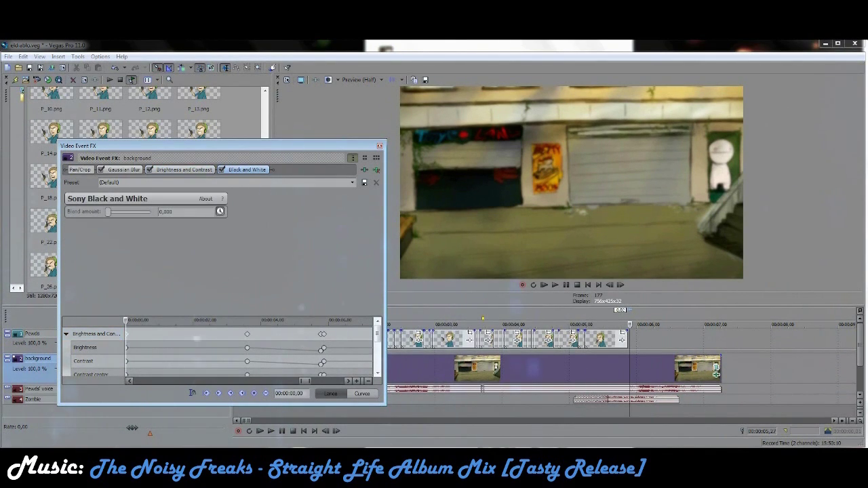
right_click(126, 347)
click(146, 346)
right_click(247, 347)
click(267, 346)
right_click(321, 348)
click(341, 346)
drag(108, 211, 151, 211)
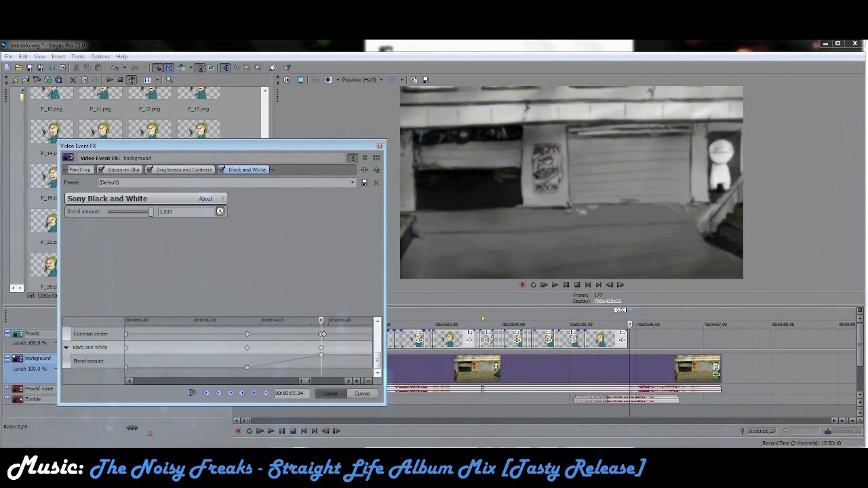
- Add a closing Black and White keyframe that restores the background's color, close the effect window and play back the fade
right_click(252, 347)
click(272, 346)
right_click(324, 348)
click(344, 346)
key(alt+F4)
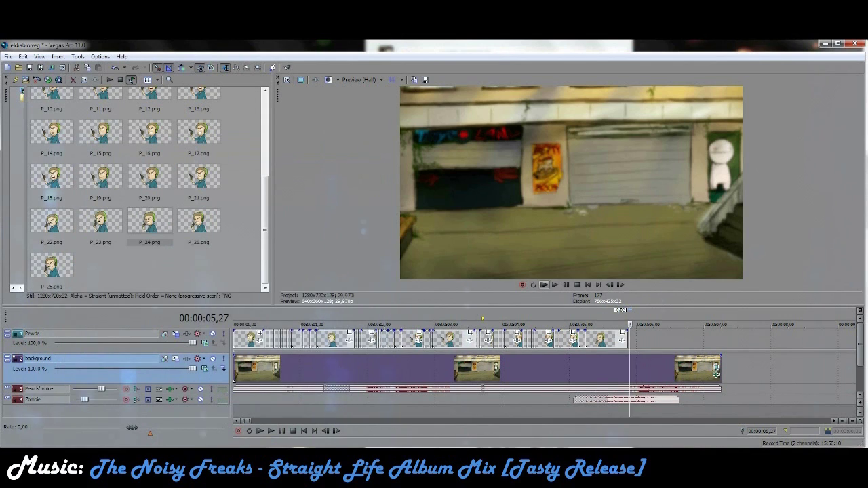
click(544, 285)
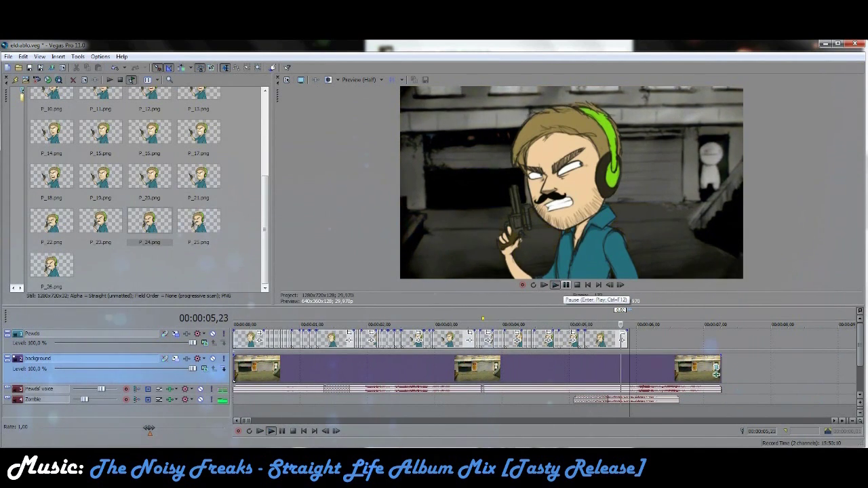
key(space)
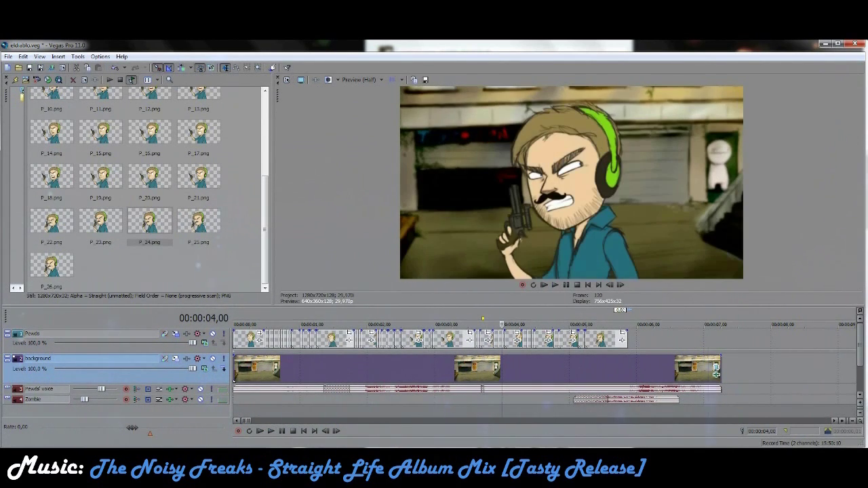
click(554, 285)
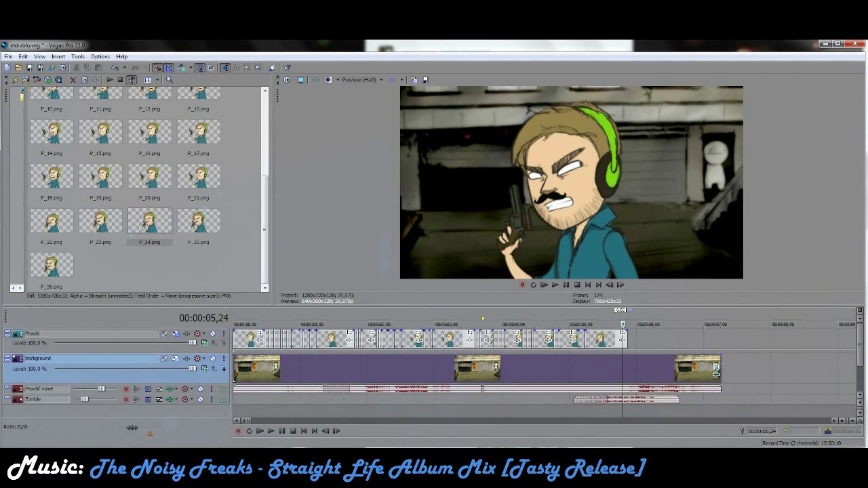
- Open Track Motion for the Pewds track and add keyframes at 00:00:03,18 and 00:00:05,23
click(309, 326)
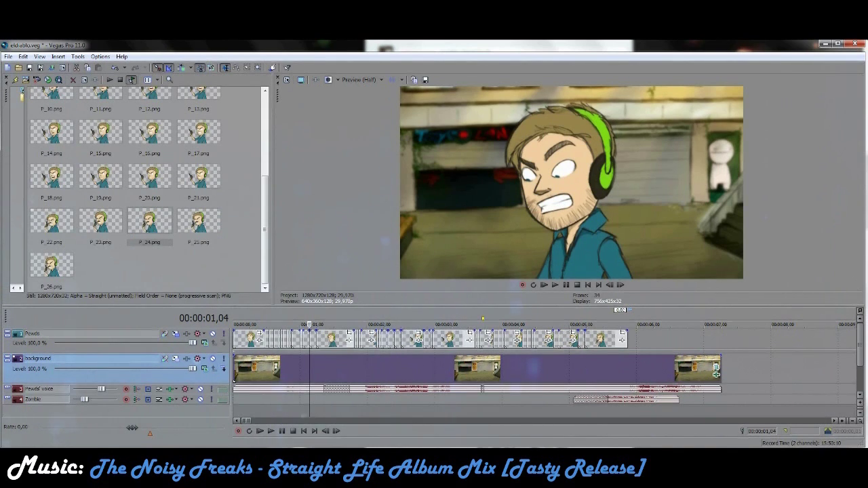
click(164, 334)
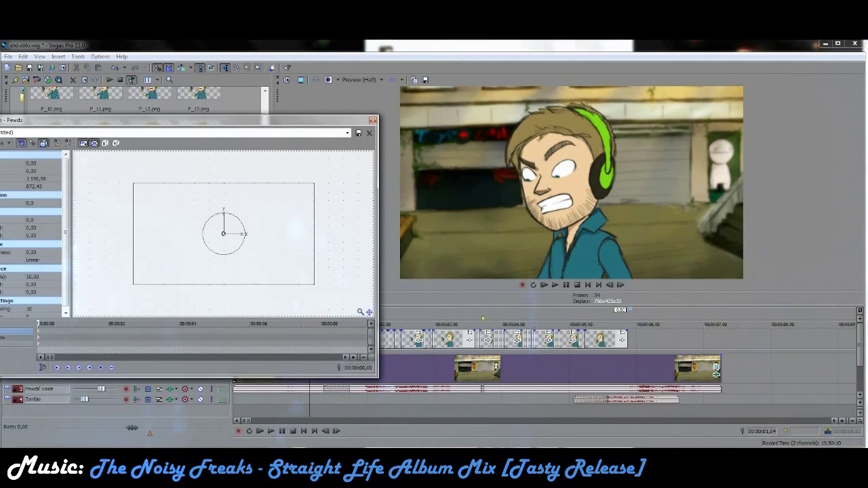
click(544, 285)
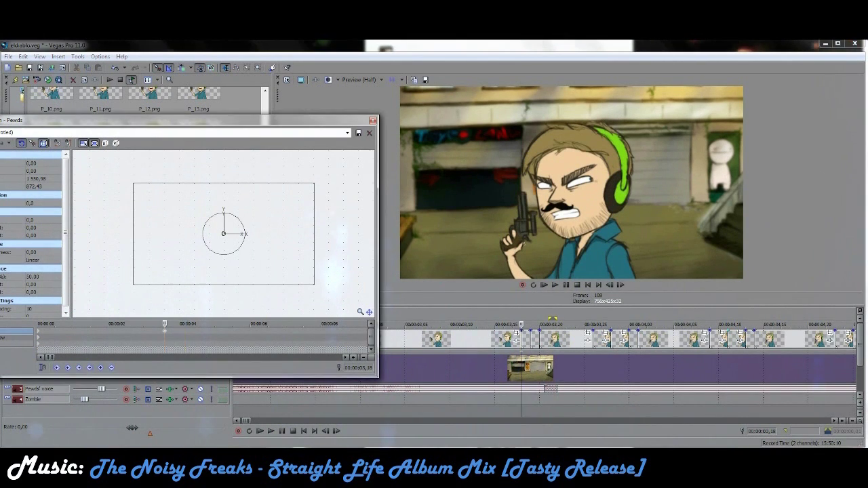
key(space)
scroll(672, 372, down, 3)
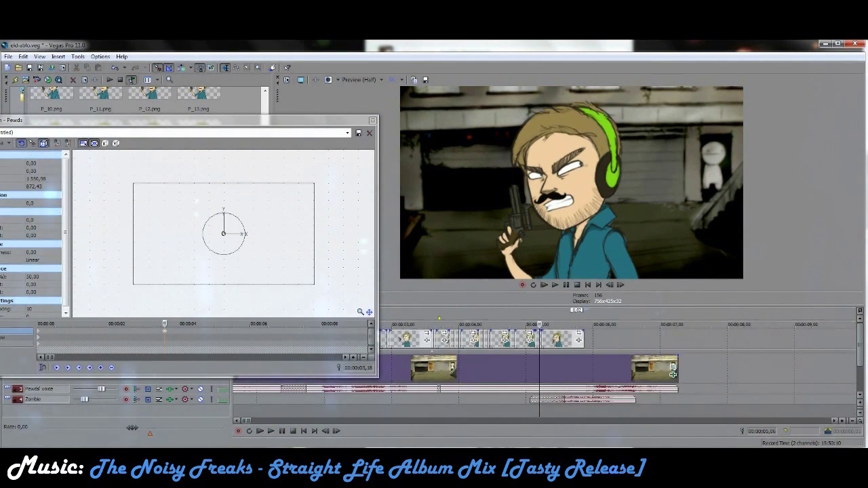
key(space)
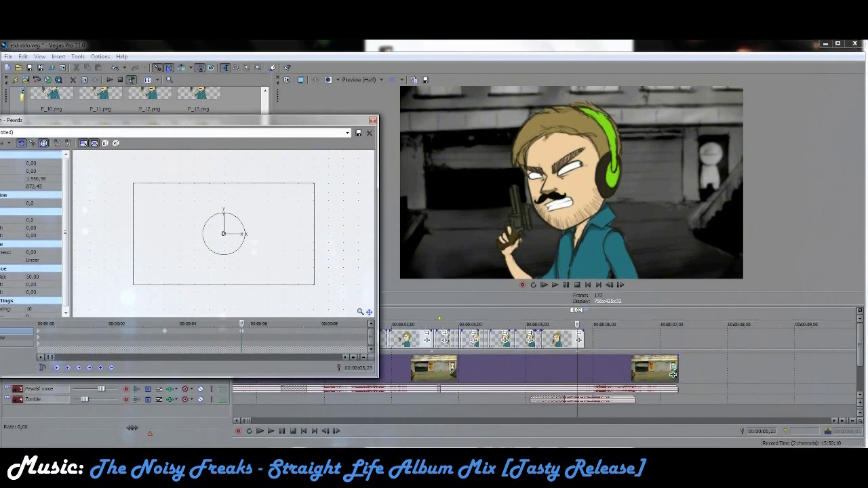
- Enlarge the Pewds track to 1 854,35 by 1 043,07 and rotate it -5,4 at 00:00:05,23, and preview the motion
drag(314, 183, 325, 162)
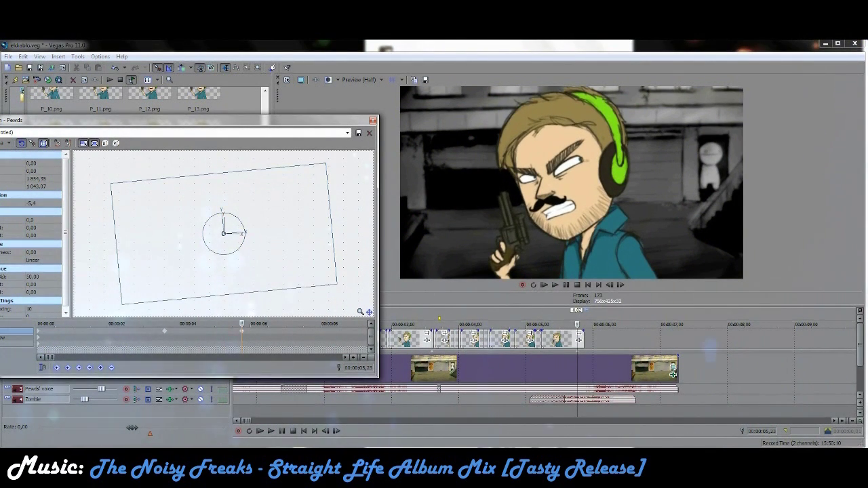
click(260, 326)
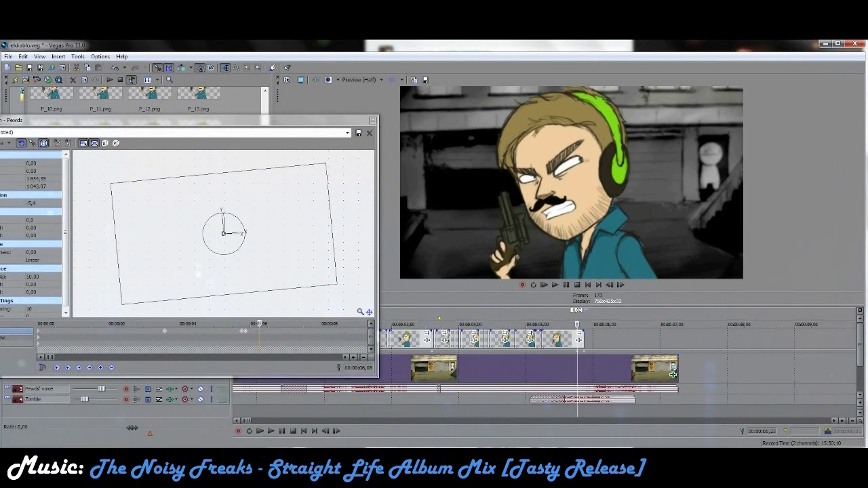
key(space)
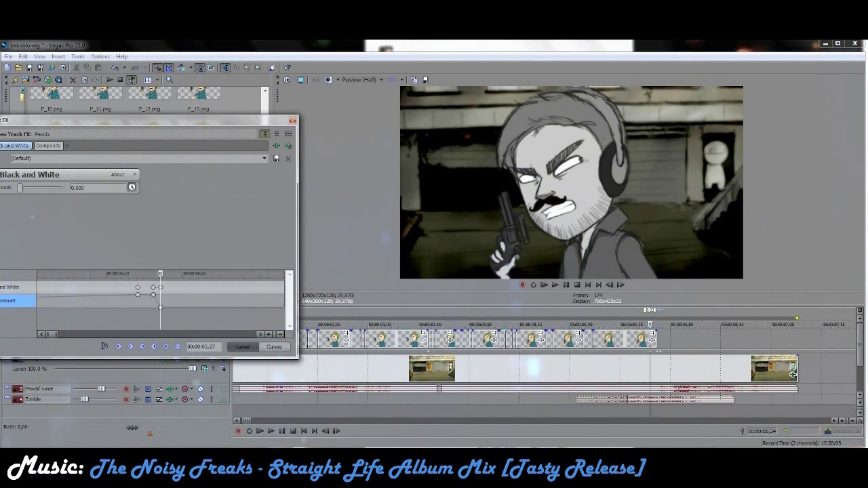
- Move the Pewds track's zero-blend Black and White keyframe from 00:00:05,27 over the keyframe just before it, and close the effect window
right_click(161, 280)
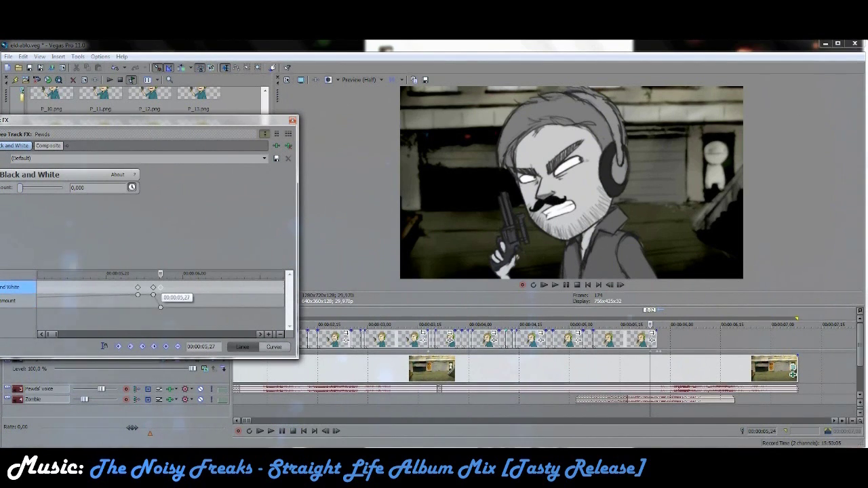
click(194, 302)
right_click(153, 287)
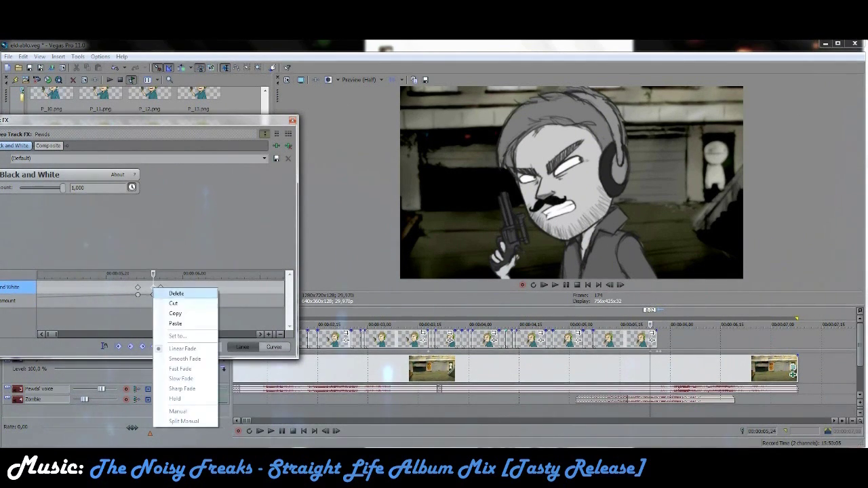
click(175, 323)
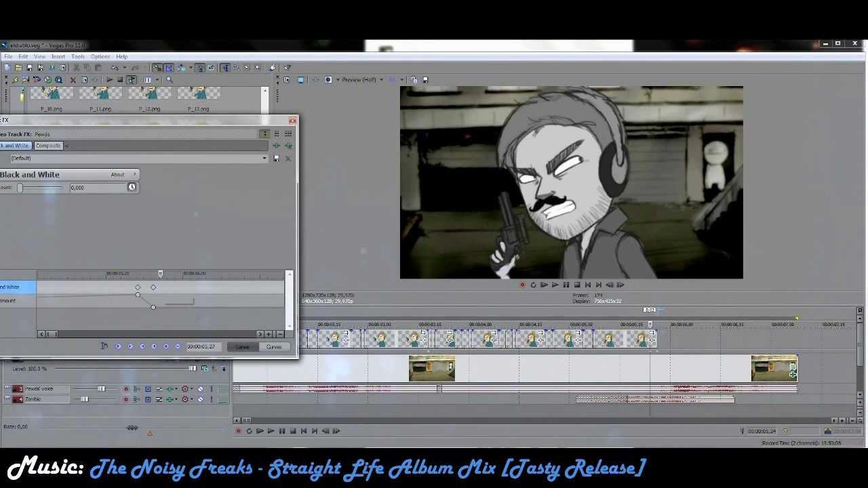
key(Escape)
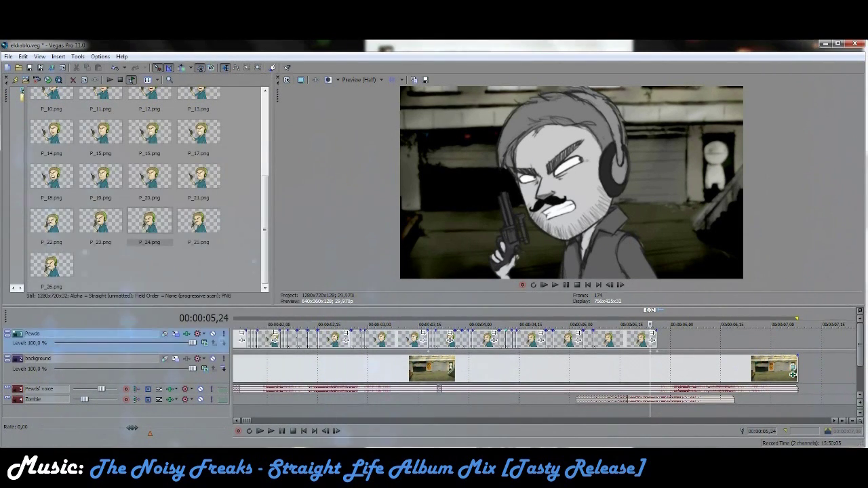
- Play back the animation from the start to check the character and background effects
key(Home)
key(space)
key(Down)
key(Down)
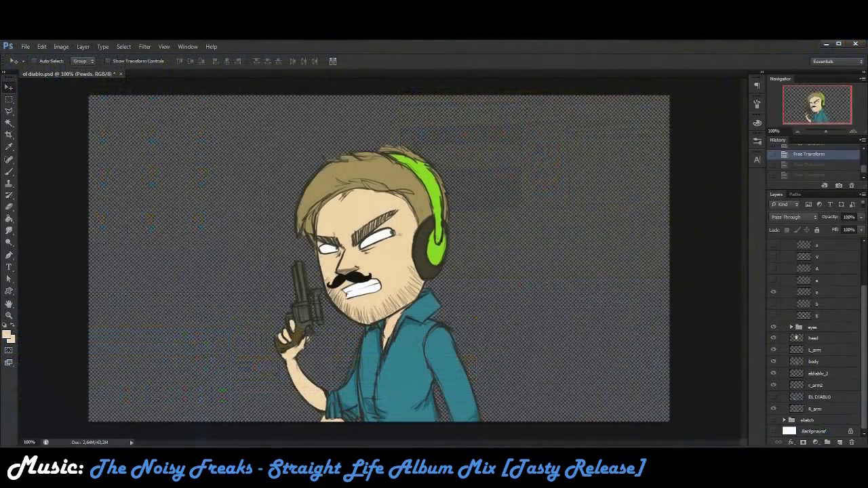
- In Photoshop, show the sketch background, hide eldiablo_2 and r_arm2, and rotate the R_arm layer so the arm stretches out forward
click(774, 420)
click(773, 385)
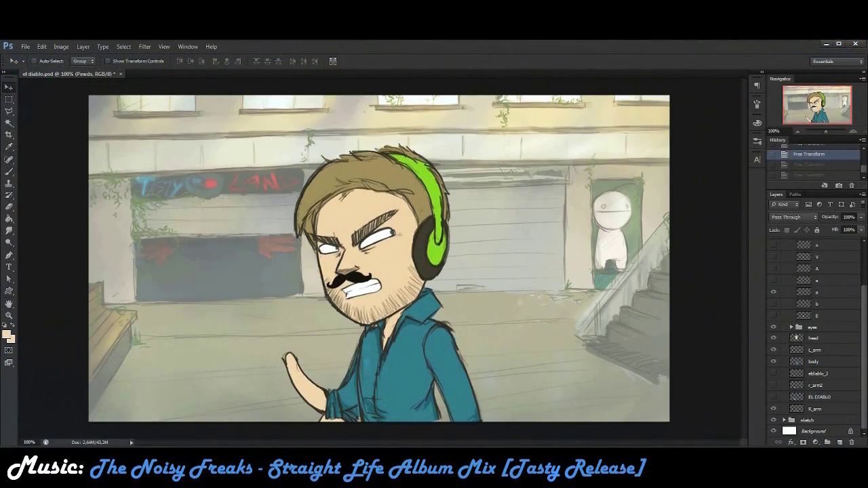
click(814, 408)
key(ctrl+t)
drag(420, 434, 384, 350)
key(alt+i)
key(Return)
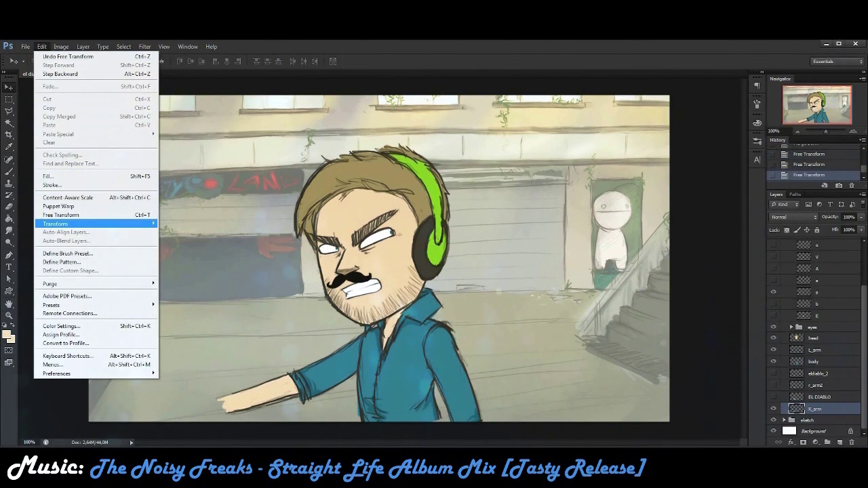
- Try to warp the forearm on the R_arm layer, and undo the warp
click(183, 285)
mouse_move(216, 387)
mouse_down()
mouse_move(217, 354)
mouse_move(217, 397)
mouse_up()
key(v)
key(Return)
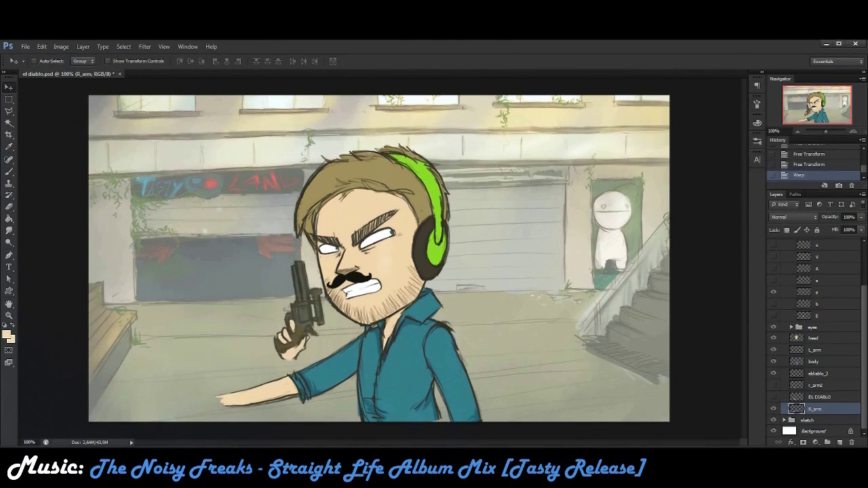
key(ctrl+z)
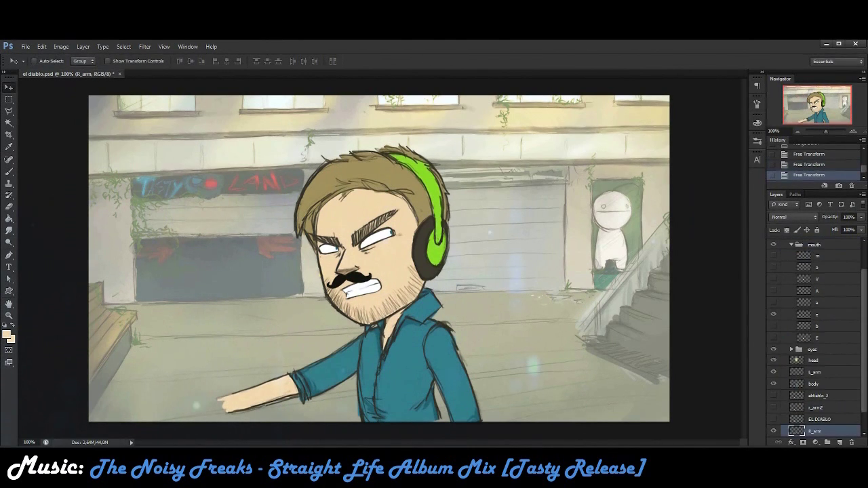
- Rotate the eldiablo_2 gun hand about -88 degrees and place it at the end of the outstretched arm
click(42, 47)
click(65, 202)
drag(332, 255, 268, 245)
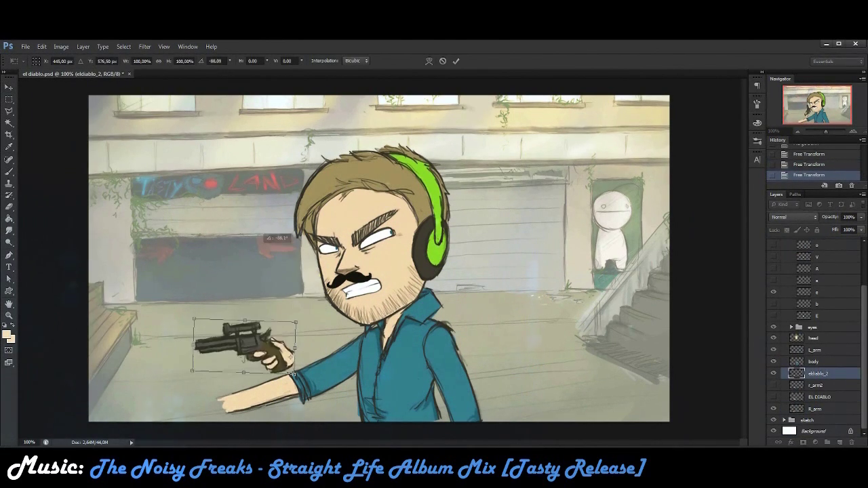
drag(292, 339, 224, 379)
key(v)
key(Return)
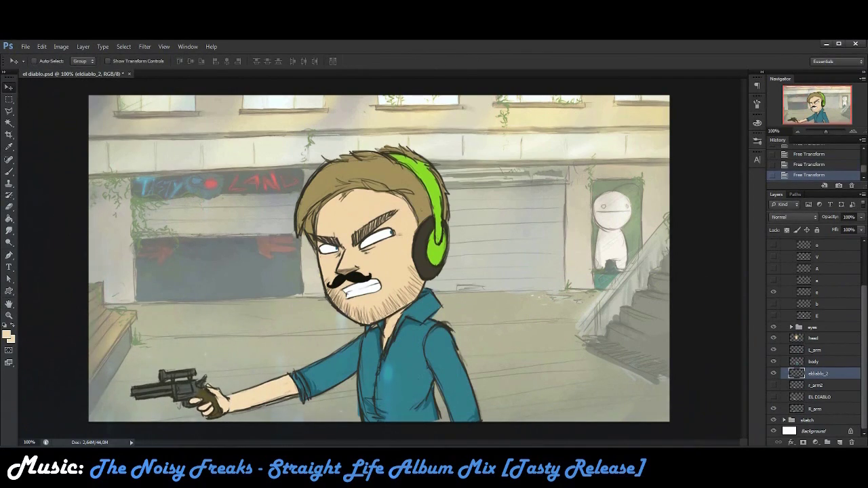
- Reshape the forearm on the R_arm layer so the wrist meets the gun hand
click(814, 409)
click(42, 46)
click(61, 215)
click(41, 46)
click(180, 275)
drag(227, 393, 231, 402)
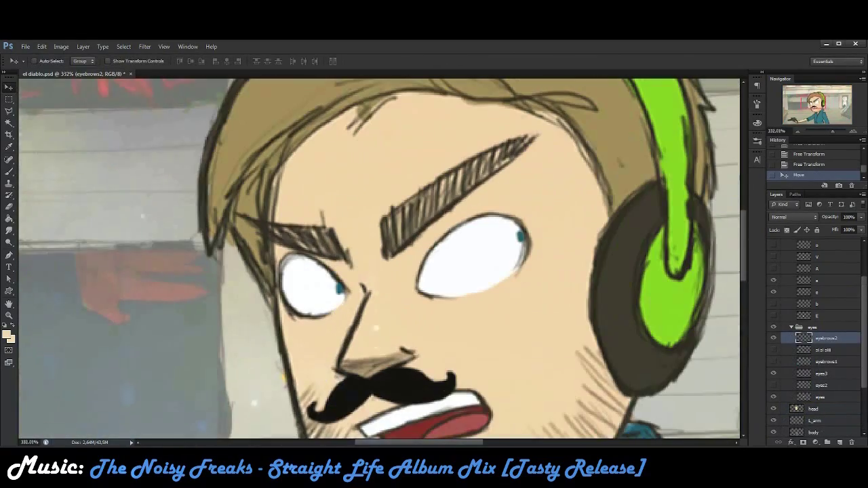
- Select the larger eyebrow on the eyebrows2 layer with the Polygonal Lasso and rotate it to a much steeper angle
key(l)
click(499, 112)
click(362, 200)
click(393, 293)
key(ctrl+t)
mouse_move(563, 170)
mouse_down()
mouse_move(529, 116)
mouse_move(488, 88)
mouse_up()
key(Return)
- Select the smaller eyebrow with the Polygonal Lasso and rotate it about 19.4 degrees
key(l)
click(255, 189)
click(343, 237)
double_click(347, 278)
key(ctrl+t)
mouse_move(501, 319)
mouse_down()
mouse_move(514, 294)
mouse_move(481, 226)
mouse_move(432, 254)
mouse_up()
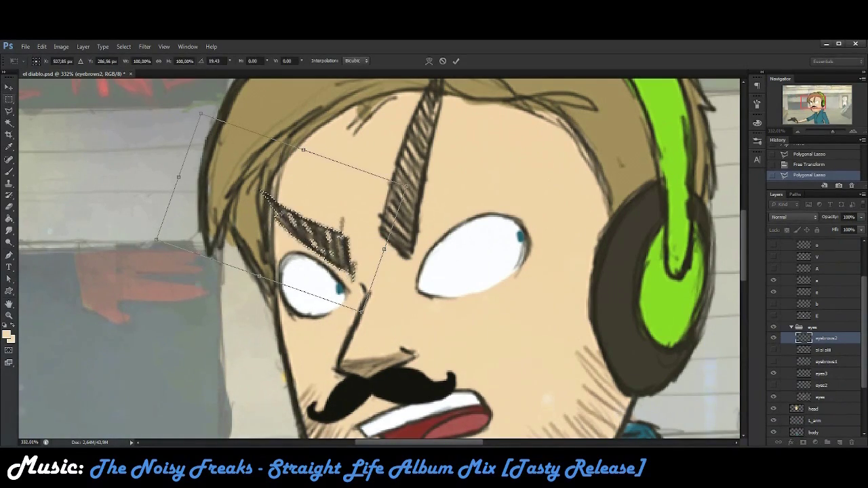
key(Return)
- Deselect the smaller eyebrow and shift both eyebrows slightly up and away from the headphones
key(v)
key(ctrl+d)
drag(403, 206, 396, 197)
scroll(380, 258, down, 3)
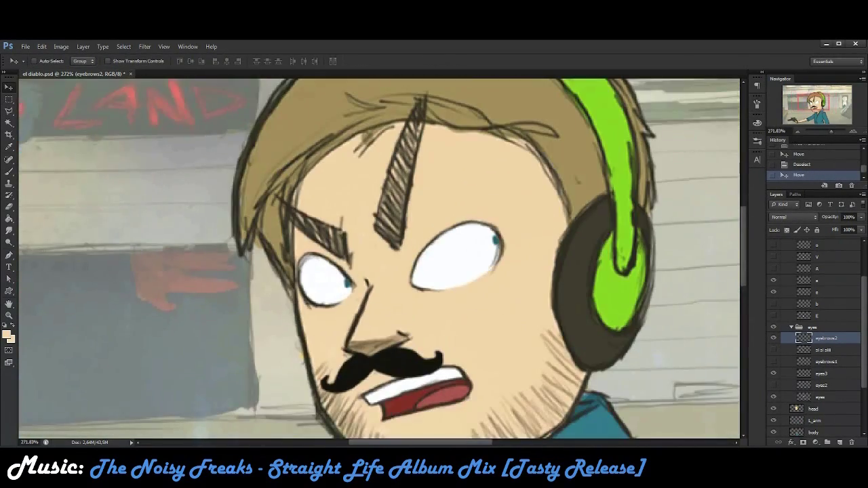
- Select the larger eyebrow again, rotate it back about 14 degrees, deselect it and nudge the eyebrows down slightly
key(l)
drag(365, 167, 387, 264)
key(ctrl+t)
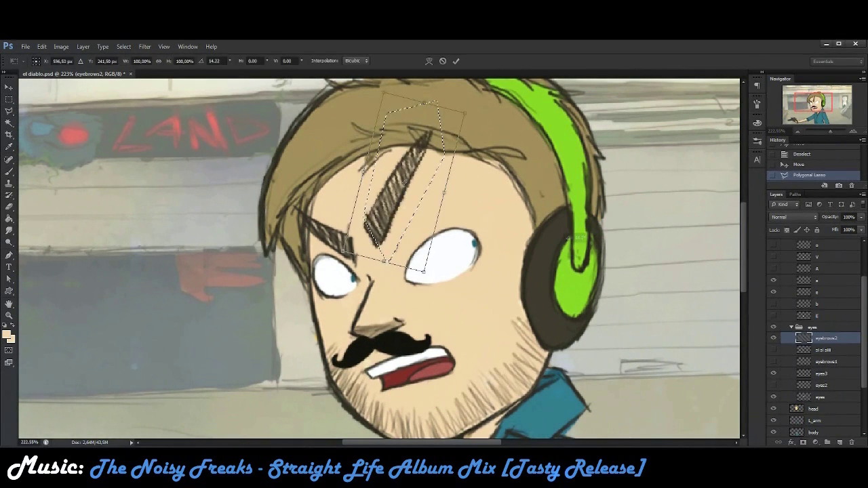
drag(468, 204, 475, 244)
key(Return)
key(v)
key(ctrl+d)
drag(409, 231, 409, 244)
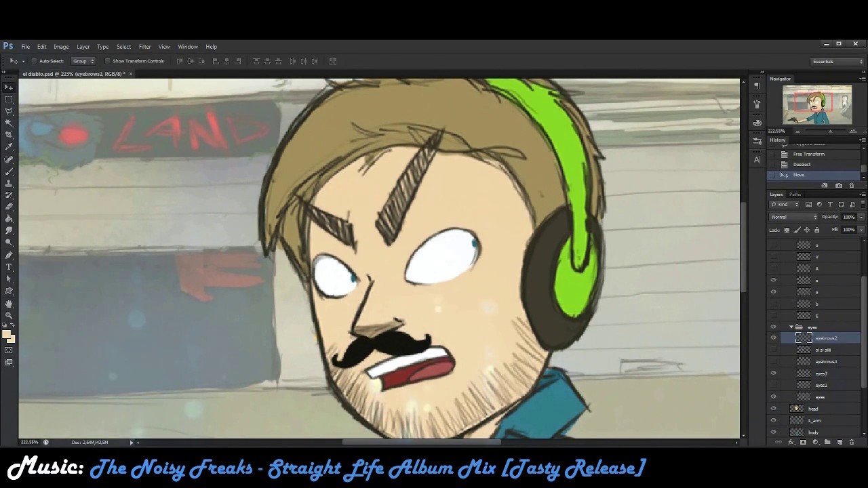
- Draw thin dark crease lines around the eyes and between the eyebrows with a small brush on a new layer above eyebrows2
key(ctrl+shift+alt+n)
key(i)
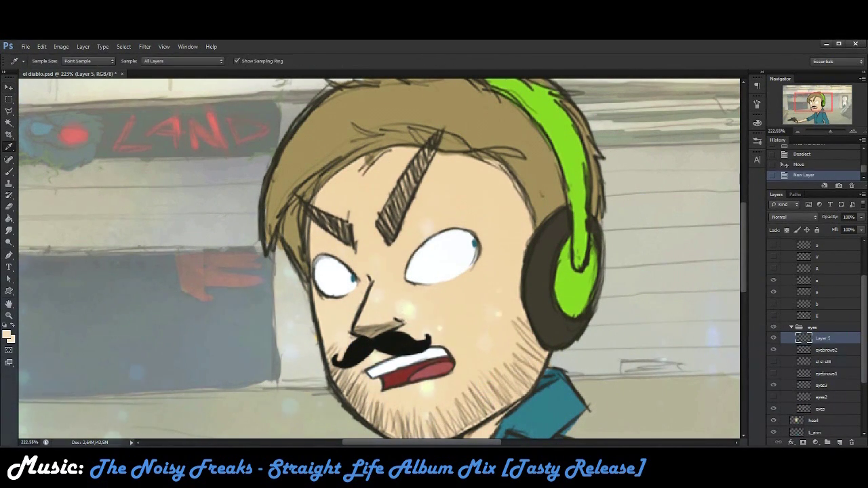
key(b)
right_click(214, 329)
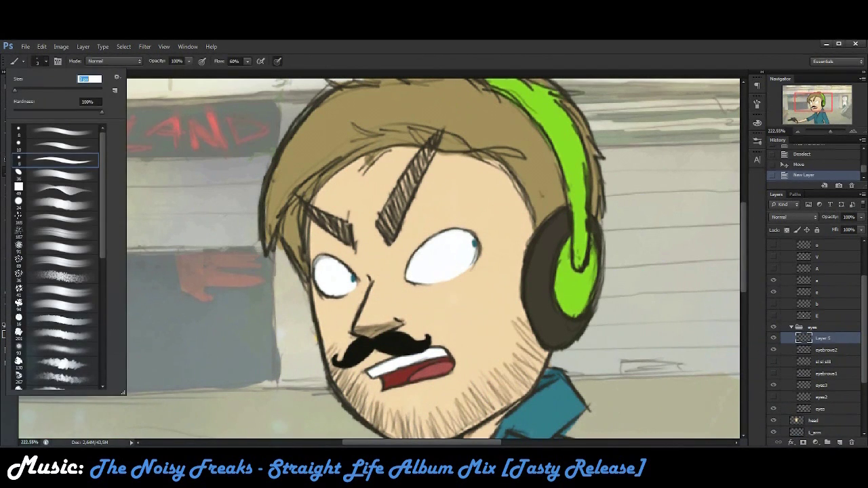
key(Return)
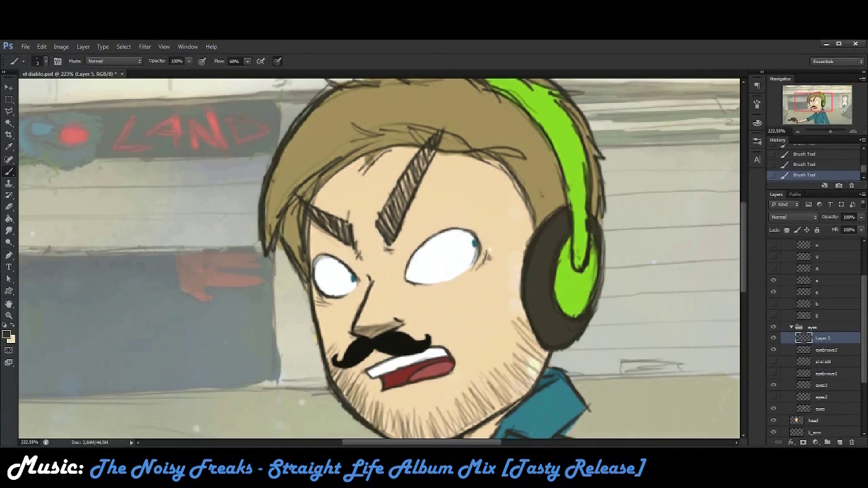
- Shift the eyebrows on the eyebrows2 layer slightly and move the pupils on the eyes3 layer toward the gun side
click(826, 350)
key(v)
drag(431, 174, 439, 191)
click(821, 385)
- Tilt the whole Pewds group forward toward the gun and save the pose as a PNG in the Pewds folder
key(ctrl+t)
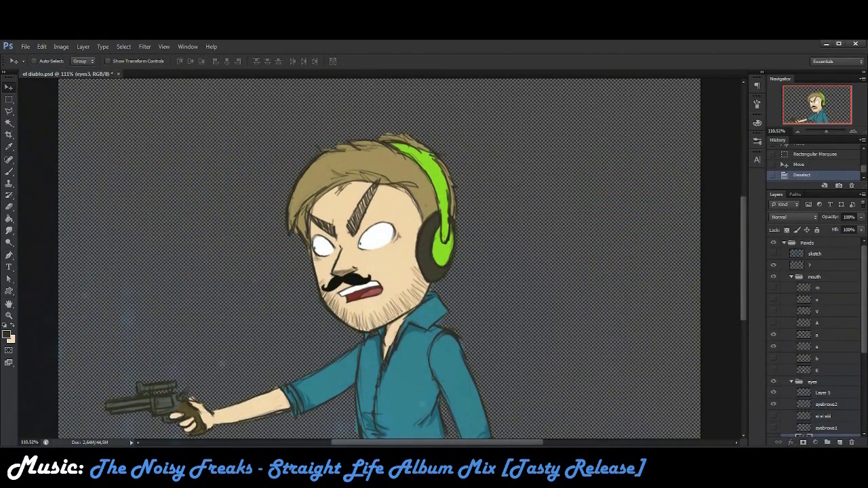
click(25, 47)
click(41, 158)
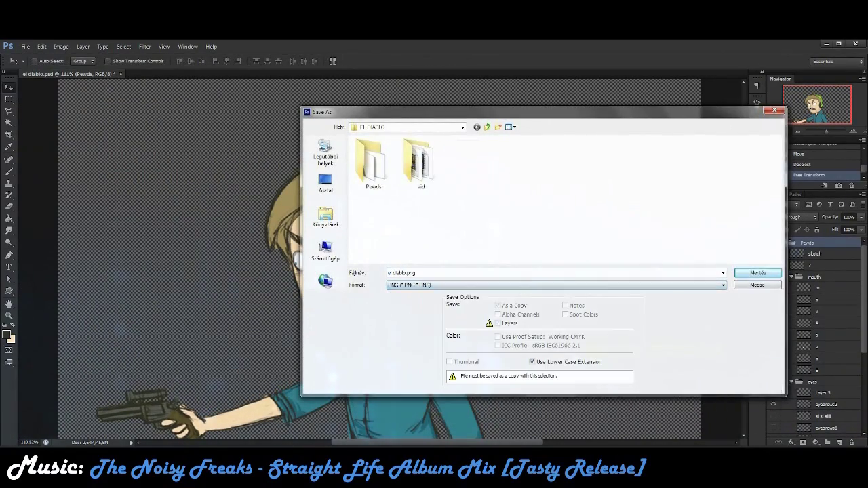
double_click(374, 163)
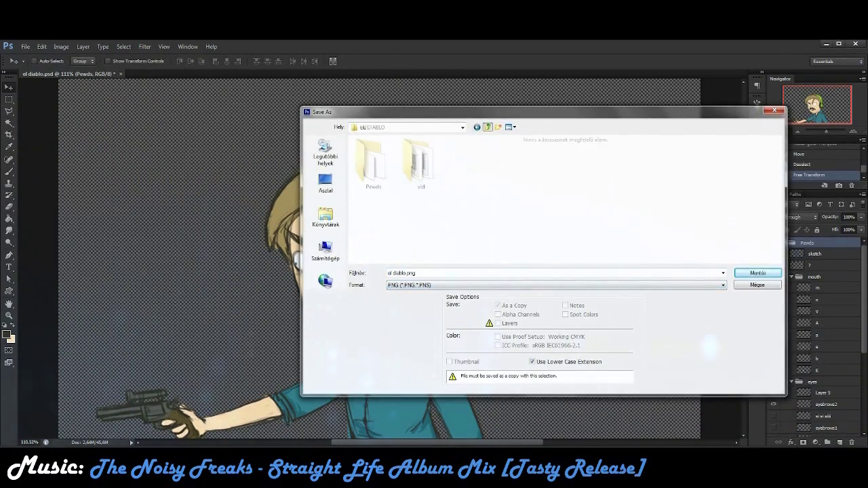
click(420, 241)
key(Return)
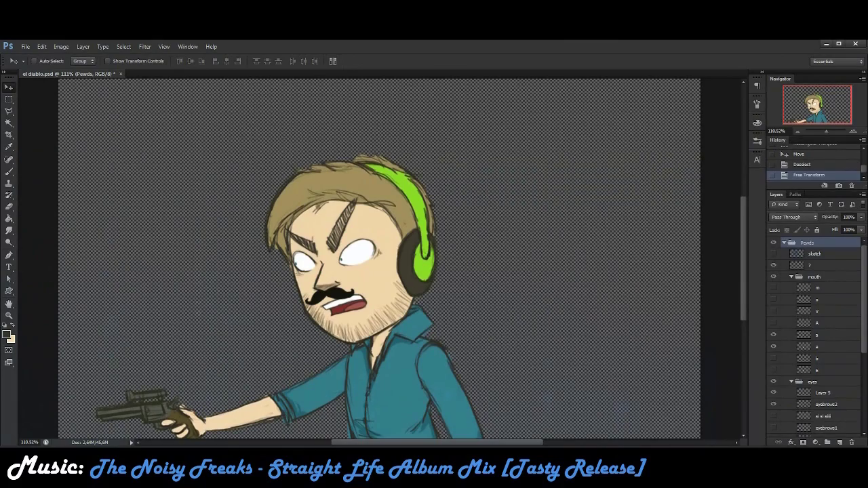
- Undo the group's forward tilt and rotate the Pewds group about 5.4 degrees so that the character leans back
key(ctrl+z)
scroll(814, 339, up, 1)
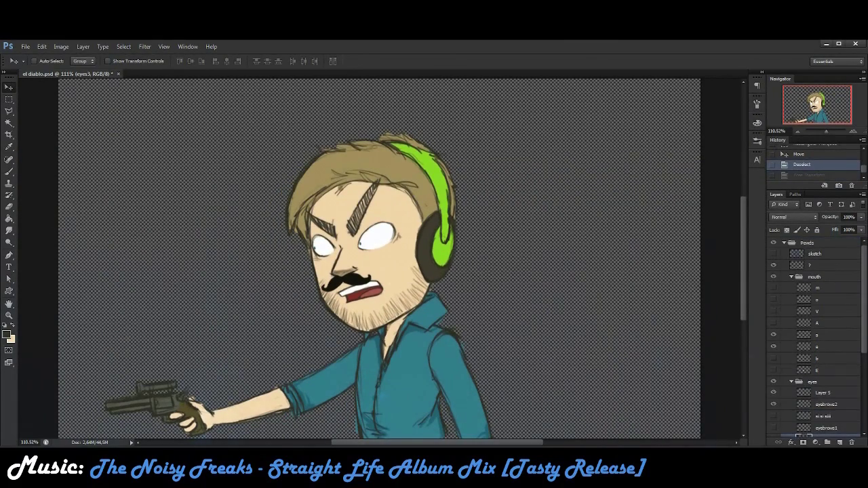
key(ctrl+t)
drag(207, 411, 417, 77)
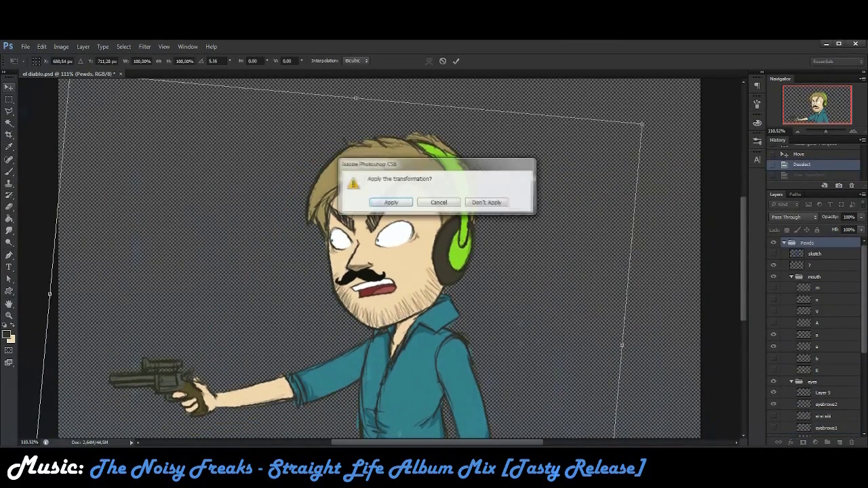
click(388, 201)
- Enlarge the two visible mouth layers slightly with Free Transform
scroll(814, 339, down, 3)
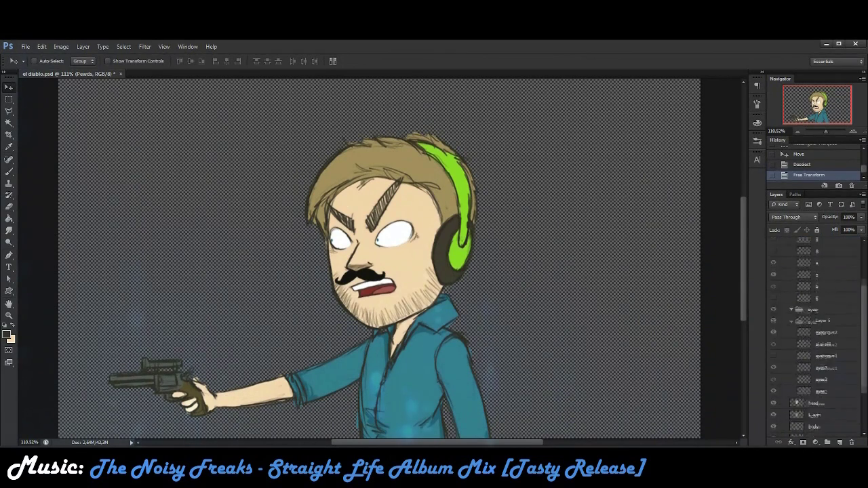
click(824, 306)
shift+click(824, 318)
key(ctrl+t)
key(Return)
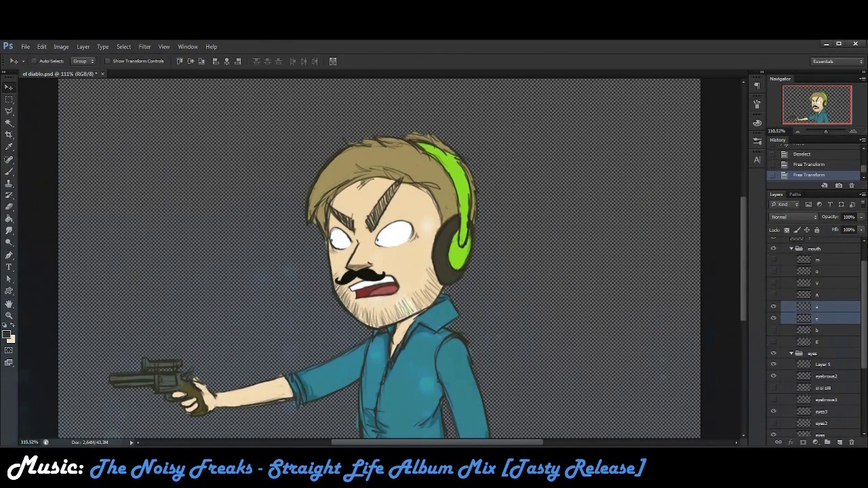
- Rotate the gun on eldiablo_2 and the arm on R_arm together so that the outstretched arm is raised slightly
click(791, 353)
scroll(814, 339, down, 3)
click(817, 373)
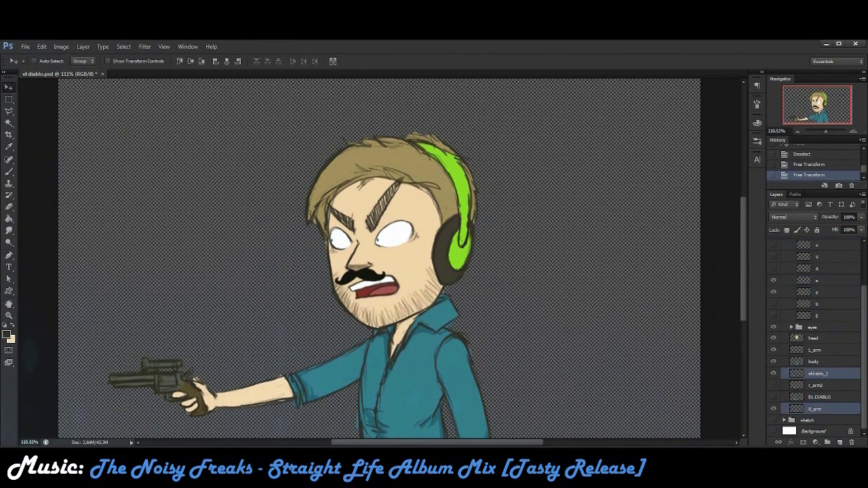
key(ctrl+t)
ctrl+click(814, 409)
click(488, 201)
key(ctrl+t)
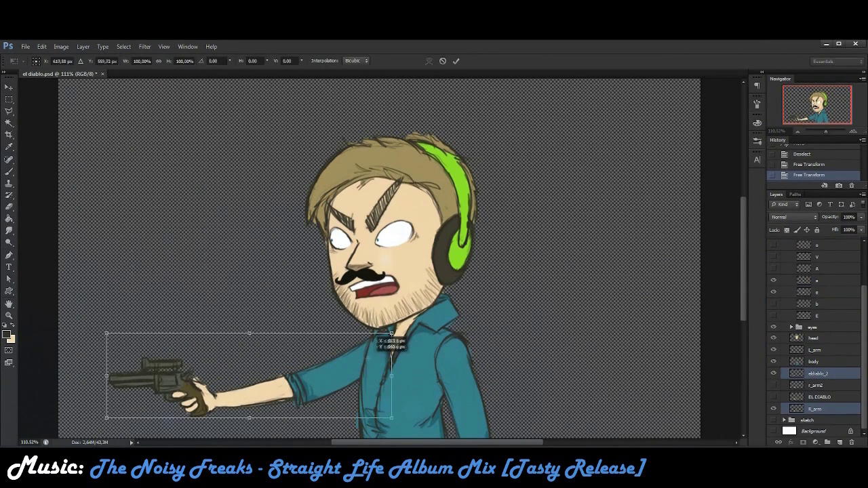
drag(101, 339, 102, 301)
ctrl+click(797, 408)
key(Return)
- Rotate the gun on the eldiablo_2 layer separately and nudge it back into line with the forearm
key(ctrl+t)
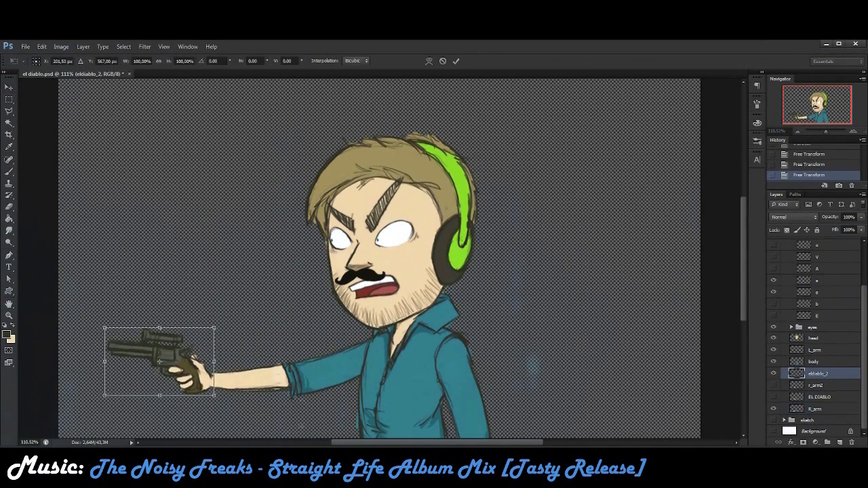
drag(99, 390, 102, 376)
ctrl+click(814, 408)
key(Return)
drag(201, 363, 204, 356)
- Paint a small white muzzle flash at the barrel tip on a new layer above eldiablo_2 and trim it with the Eraser
scroll(156, 360, up, 5)
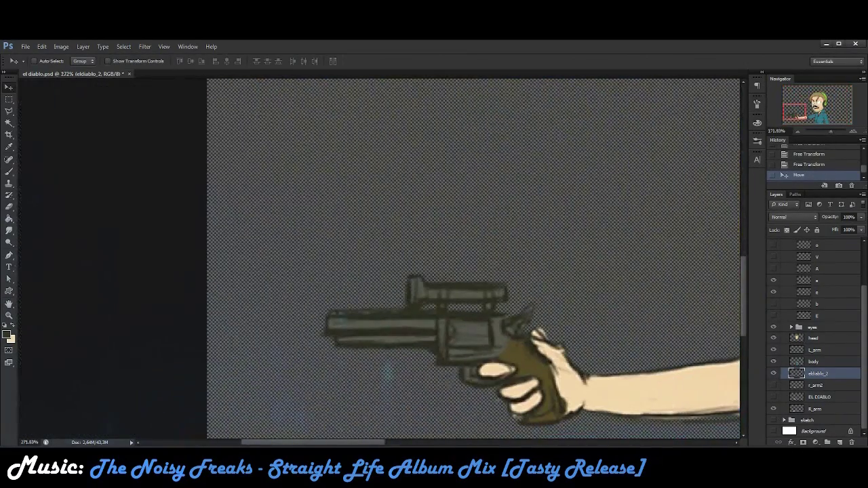
key(b)
click(8, 334)
key(Return)
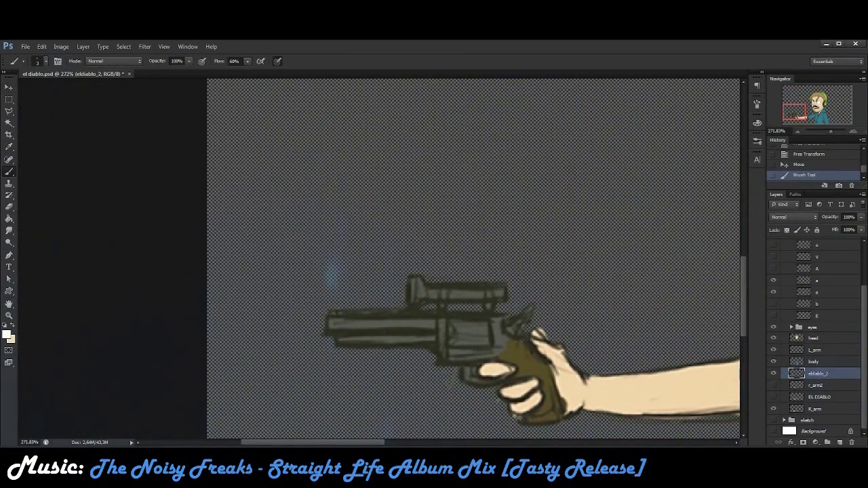
key(ctrl+z)
key(ctrl+shift+alt+n)
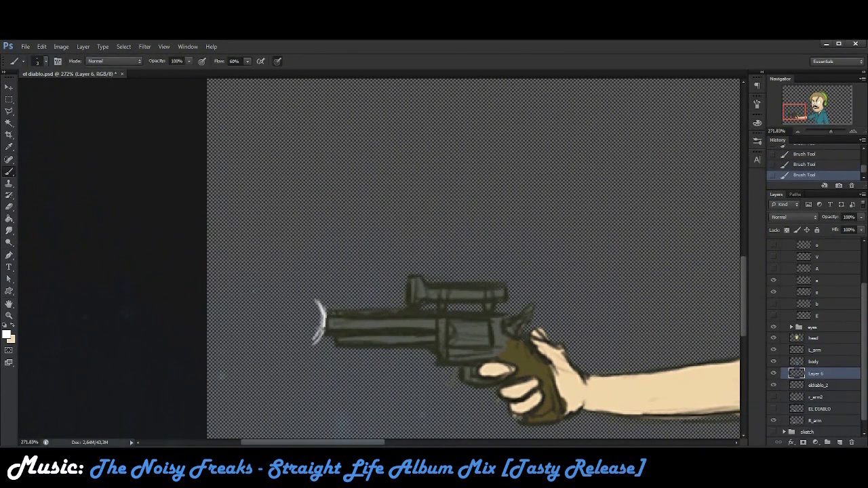
key(e)
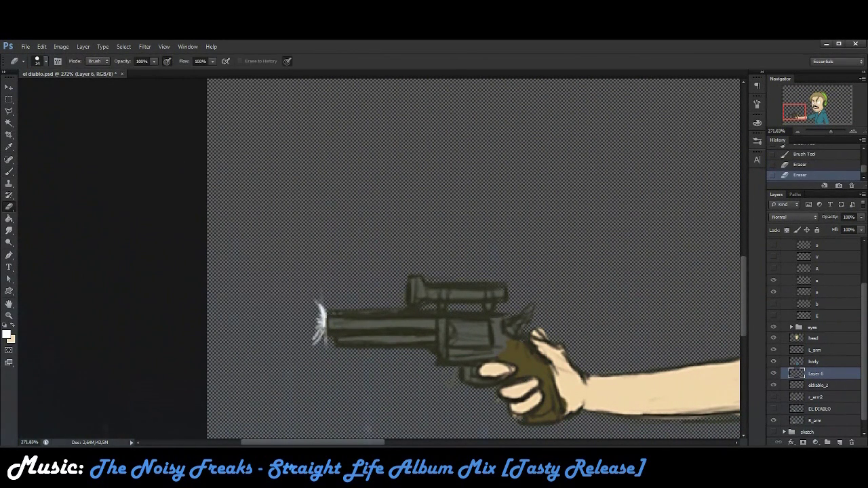
- Save the pose with the small muzzle flash as an image in the Pewds folder
key(ctrl+0)
key(alt+f)
key(a)
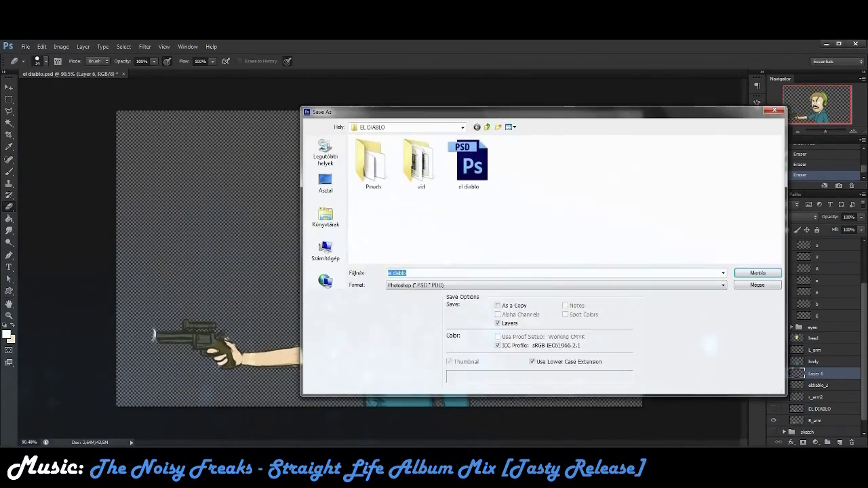
double_click(373, 162)
key(Return)
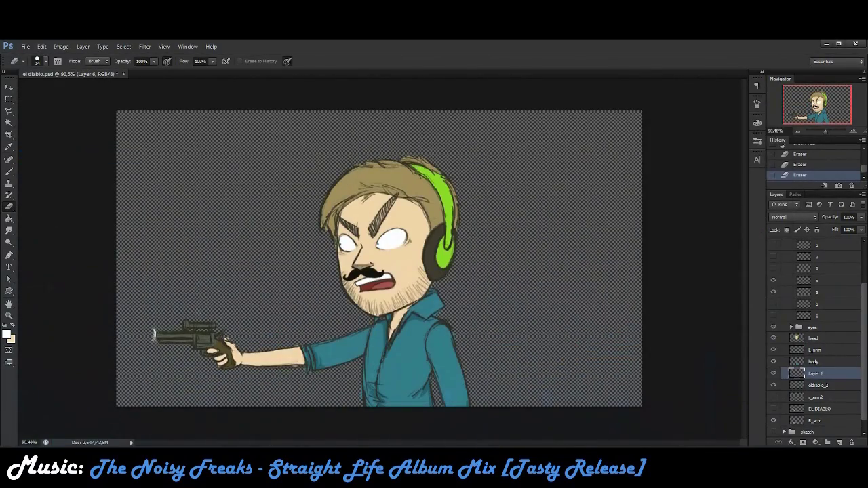
- Rotate the whole Pewds group slightly further back and show the wider open mouth shape A
key(alt+period)
key(ctrl+t)
drag(637, 272, 642, 199)
key(Return)
- Nudge the pupils on the eyes3 layer, adjust the smaller eye's pupil separately with a marquee selection, and deselect
scroll(642, 199, up, 5)
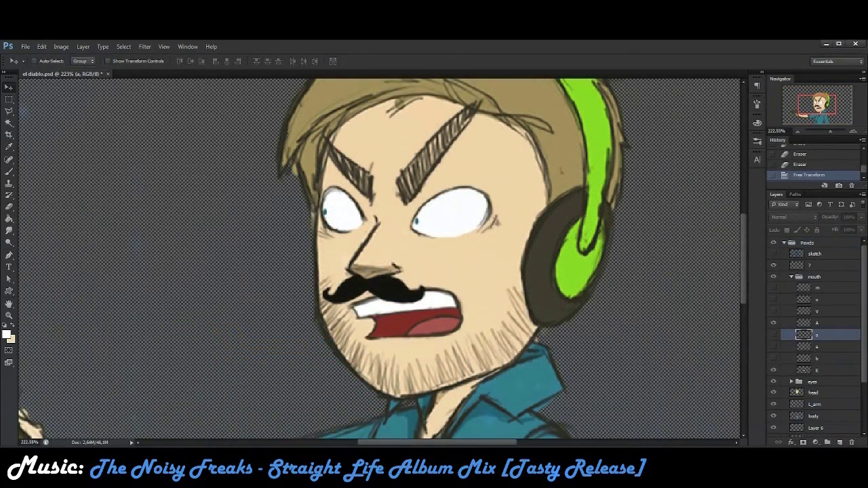
click(817, 320)
drag(445, 203, 446, 204)
key(m)
drag(334, 200, 337, 201)
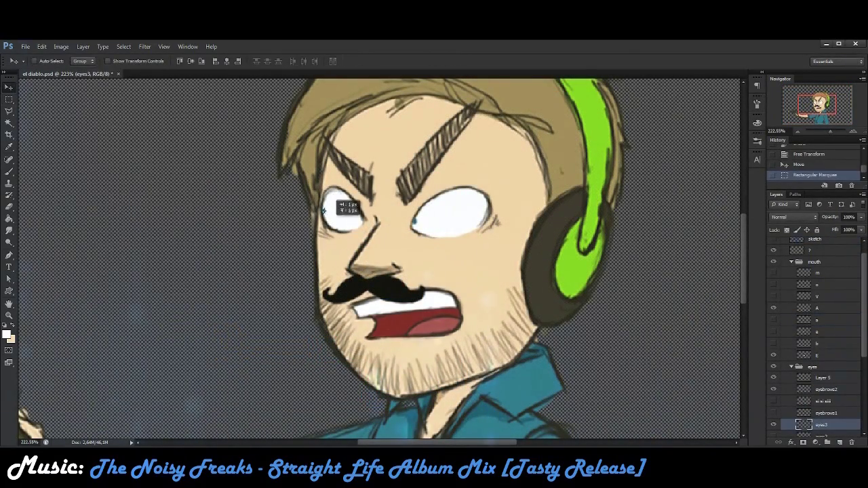
key(ctrl+d)
scroll(336, 201, down, 5)
scroll(336, 202, up, 3)
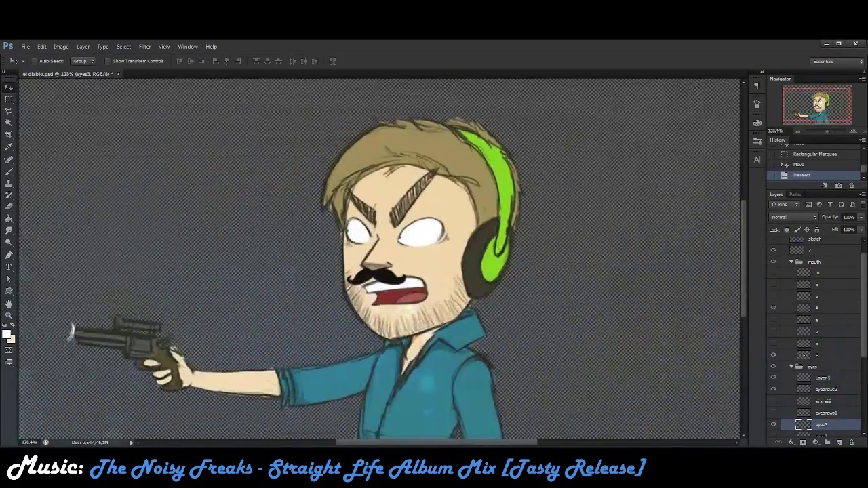
- Rotate the R_arm and eldiablo_2 layers together so that the gun recoils further upward
click(791, 366)
scroll(814, 339, down, 2)
click(814, 409)
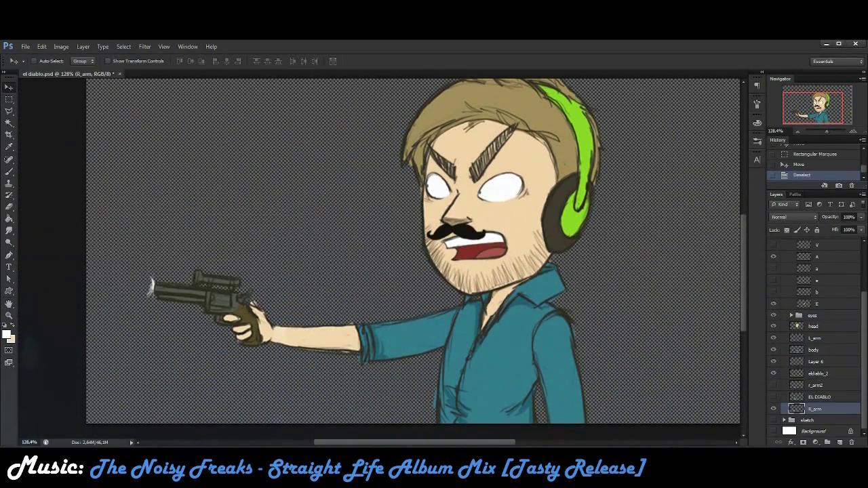
ctrl+click(818, 373)
key(ctrl+t)
drag(574, 299, 556, 261)
key(Return)
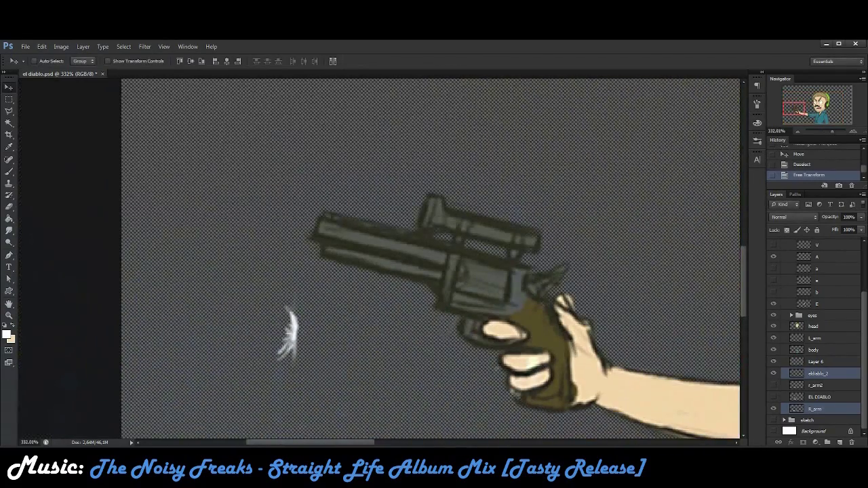
- Hide the Layer 6 flash and paint a larger white star-shaped flash with long streaks at the muzzle on a new layer
key(ctrl+shift+alt+n)
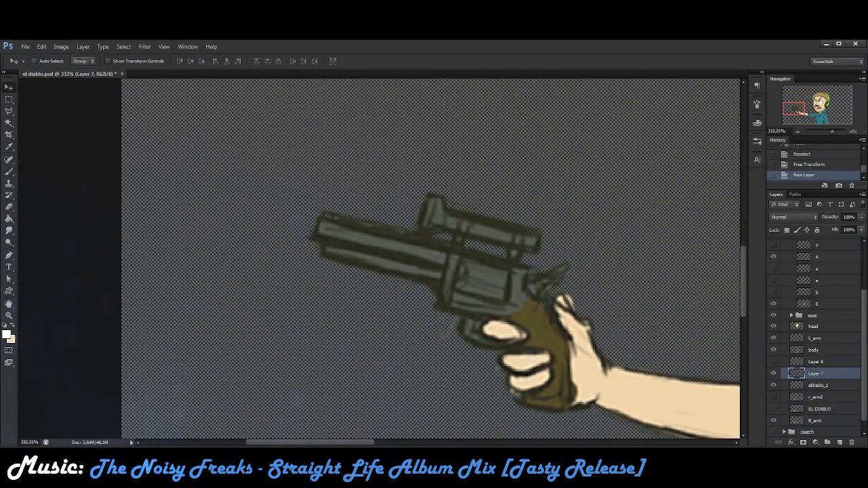
shift+click(317, 226)
key(ctrl+z)
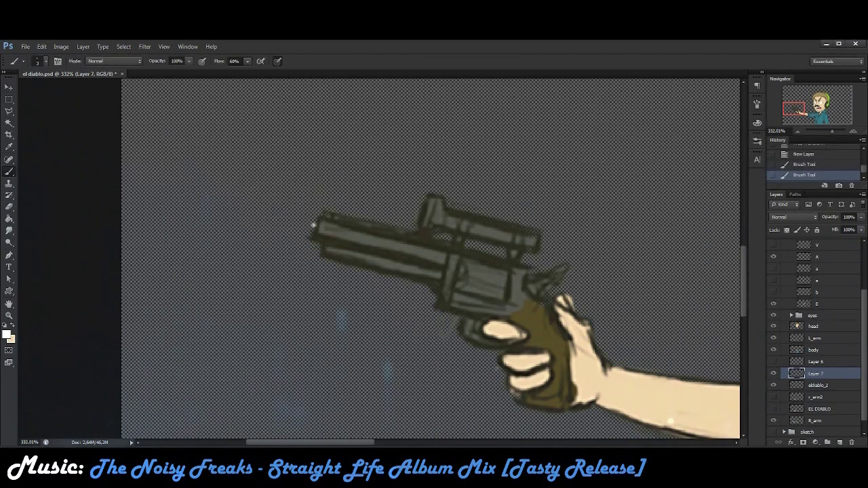
key(ctrl+z)
key(ctrl+t)
drag(434, 196, 434, 201)
key(Return)
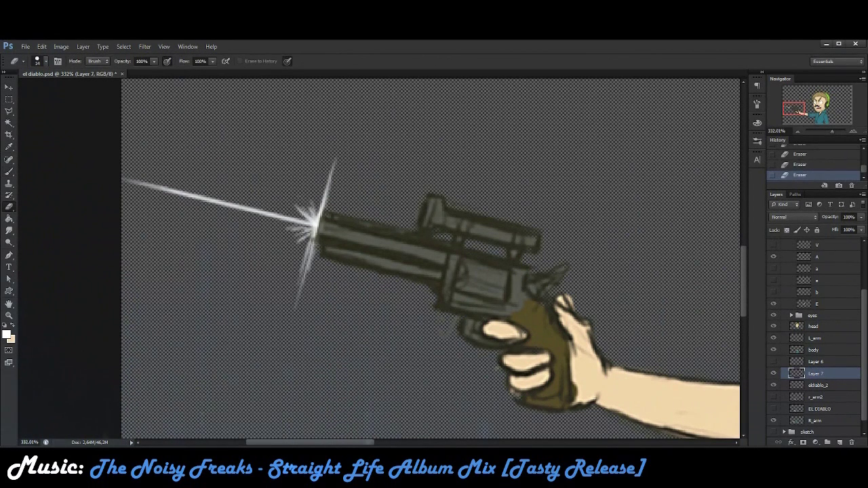
- Paint a large translucent white glow around the flash streak and soften its edges with the Smudge tool
key(b)
click(45, 61)
click(261, 210)
click(262, 210)
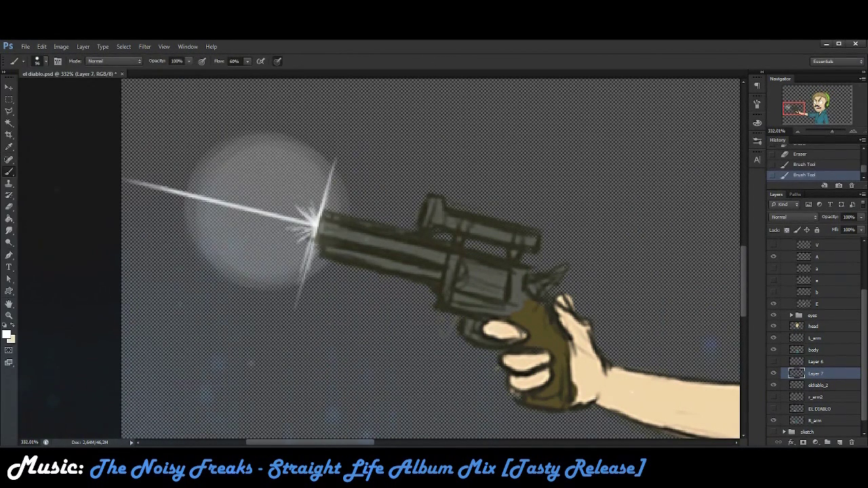
click(37, 61)
drag(212, 246, 231, 335)
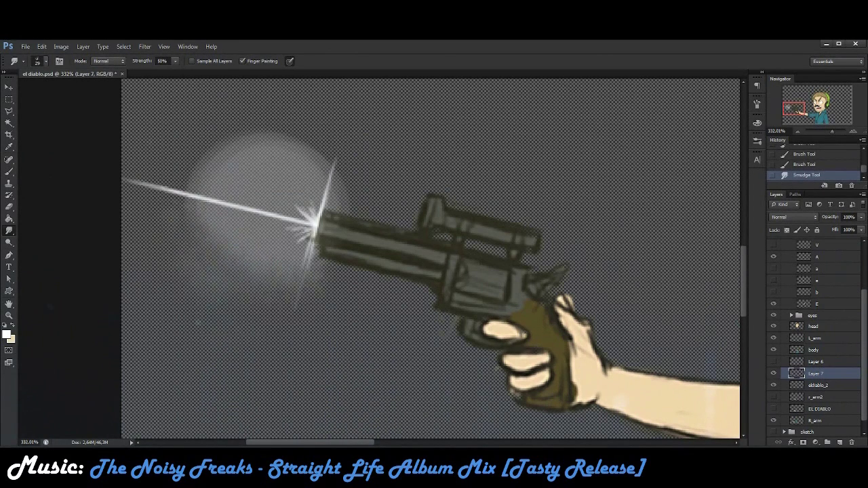
- Add a smaller, brighter white glow right at the barrel tip with a smaller brush
key(b)
click(37, 61)
click(310, 226)
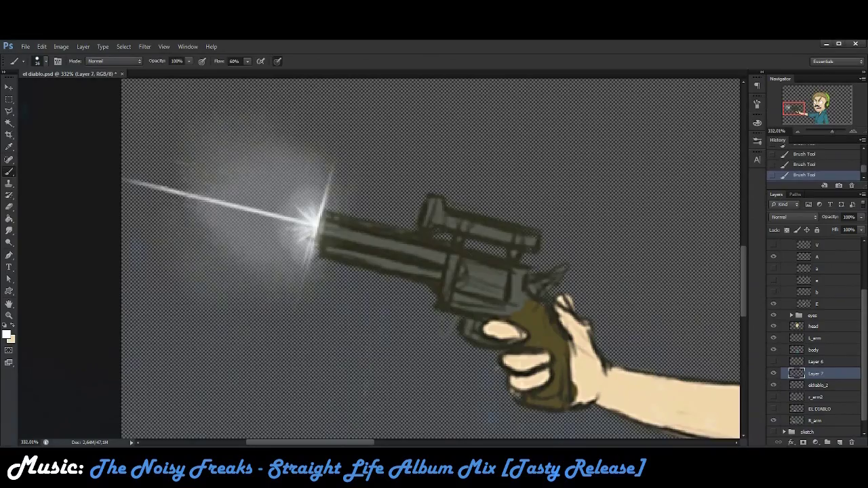
- Save the firing pose with the large muzzle flash as a PNG copy
scroll(431, 258, down, 5)
key(alt+f)
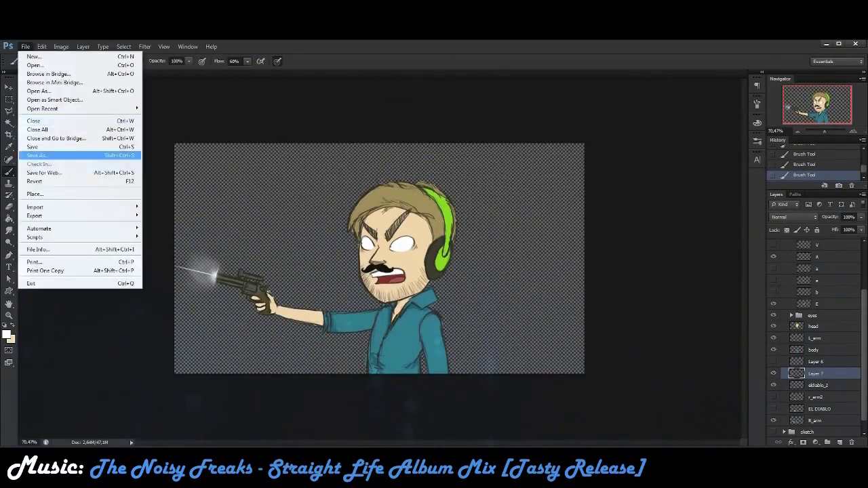
click(37, 155)
click(719, 281)
click(379, 386)
click(756, 273)
key(Return)
- Rotate the Pewds group slightly backward again to continue the character's recoil after the shot
key(alt+period)
key(ctrl+t)
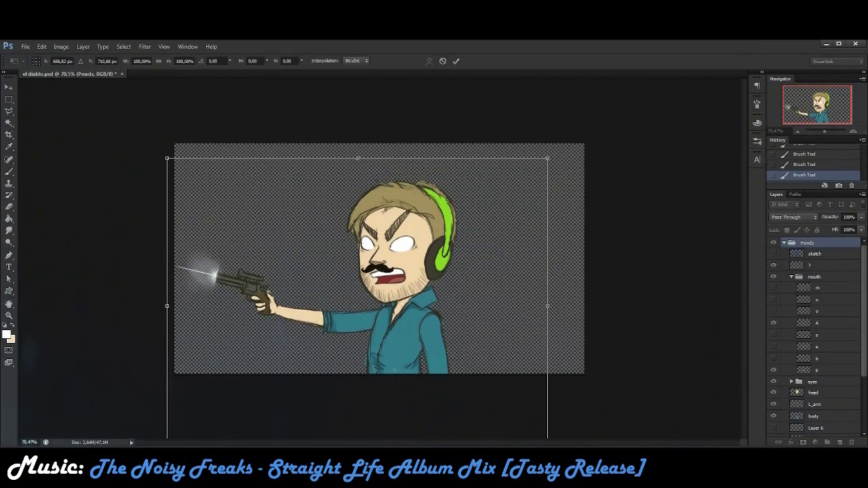
drag(380, 271, 393, 261)
key(Return)
- Erase the long streak and outer glow of the muzzle flash on Layer 7, leaving only a small flare at the barrel tip
scroll(814, 339, down, 3)
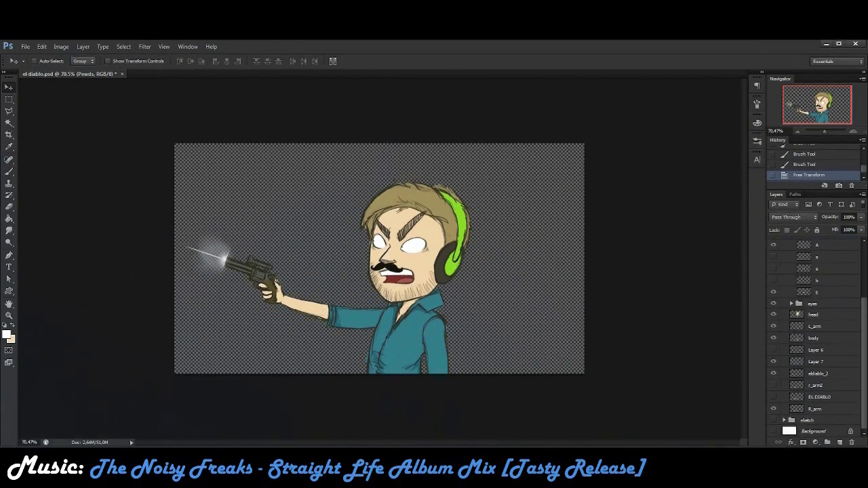
key(alt+bracketleft)
scroll(155, 252, up, 5)
key(e)
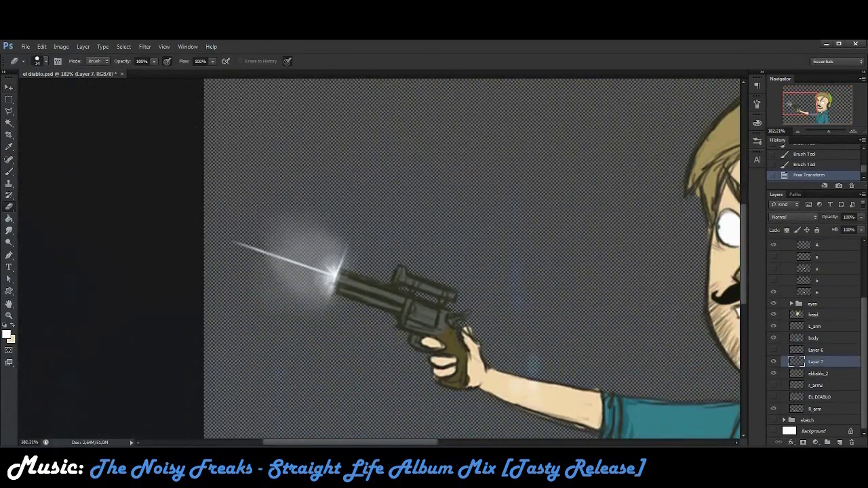
drag(237, 244, 258, 251)
click(40, 61)
key(Return)
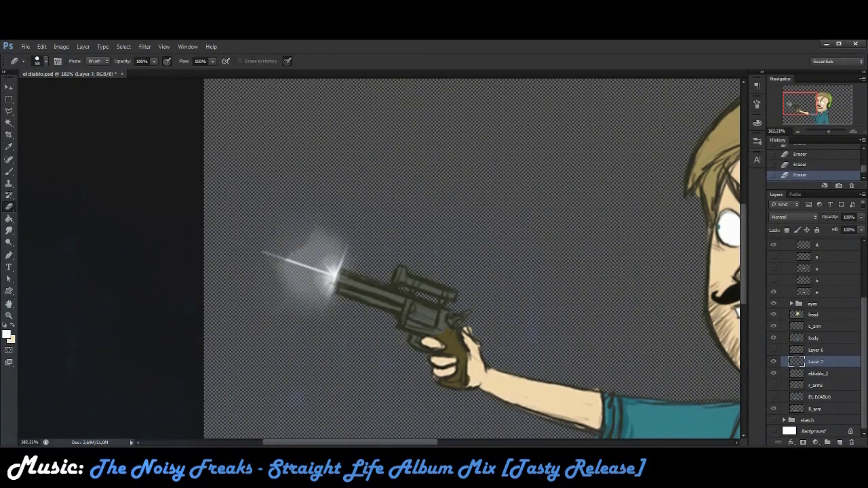
drag(285, 258, 336, 275)
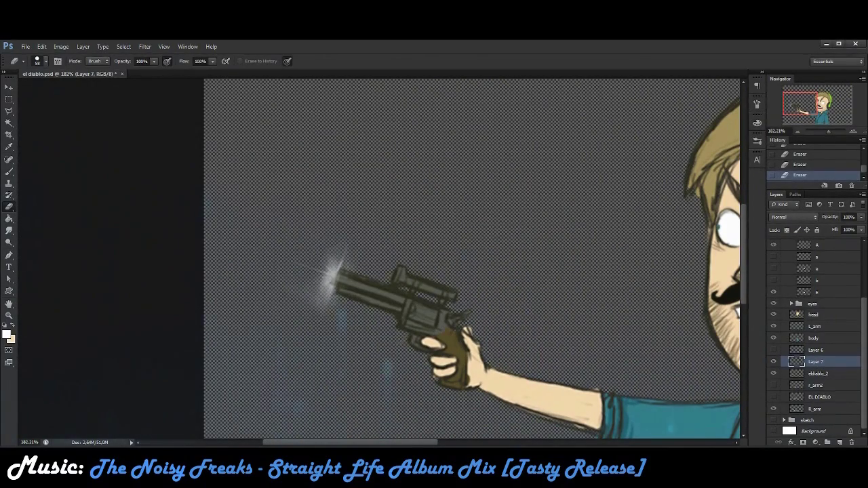
- Slightly enlarge the open mouth on layers A and E, and save the pose as a PNG copy named P_30
drag(475, 271, 203, 244)
scroll(813, 339, up, 3)
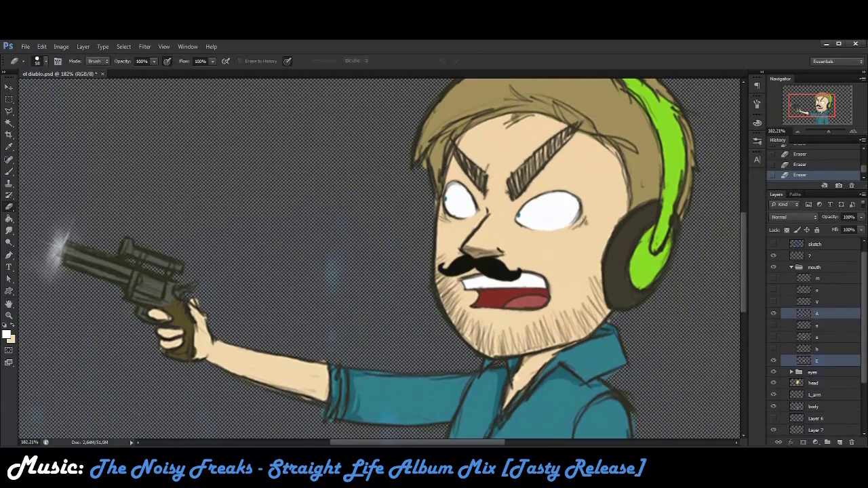
key(ctrl+t)
key(ctrl+shift+s)
key(Return)
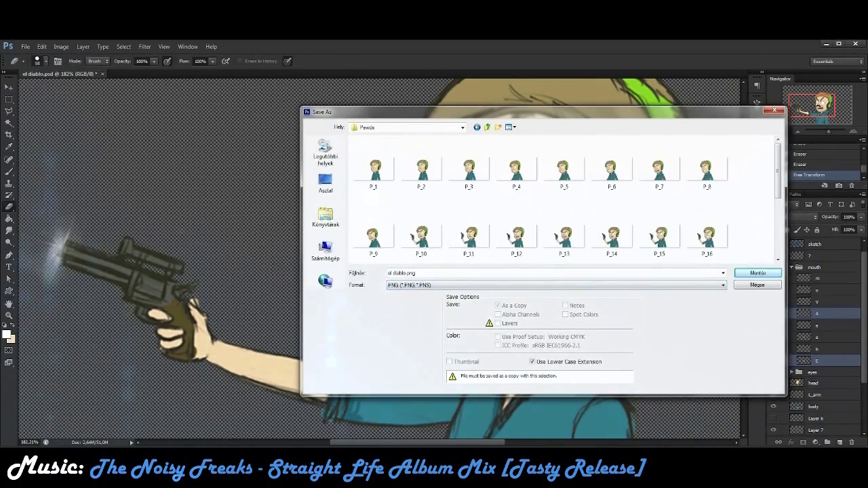
scroll(563, 204, down, 3)
click(563, 238)
key(Return)
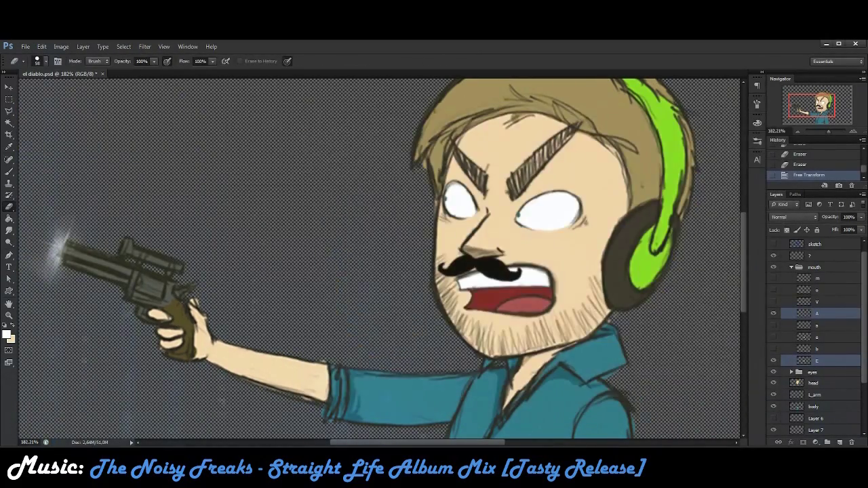
- Undo the mouth transform and hide the remaining muzzle flash on Layer 7
key(ctrl+1)
key(ctrl+z)
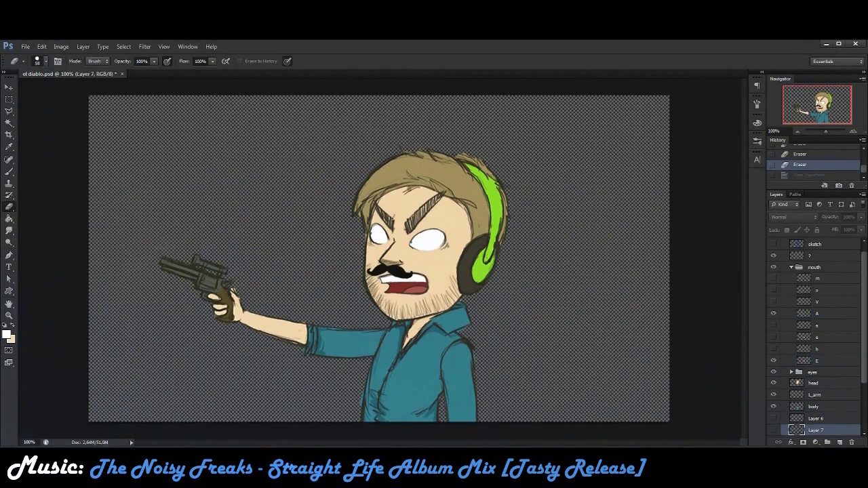
scroll(817, 340, down, 3)
click(814, 409)
key(ctrl+t)
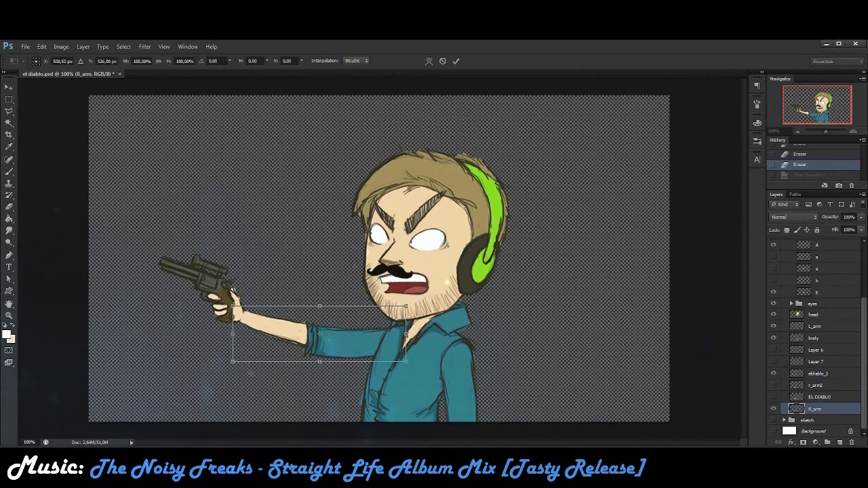
key(Escape)
- Rotate the Pewds group by -2.01° so the character leans forward after the recoil
scroll(818, 340, up, 5)
click(807, 243)
key(ctrl+t)
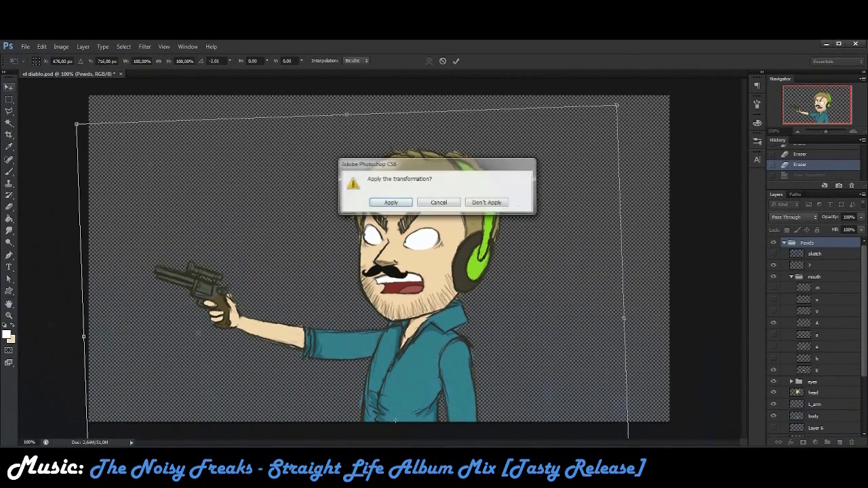
key(Return)
- Rotate the eldiablo_2 gun layer and the R_arm layer together to lower the gun to a roughly level position
scroll(817, 340, down, 3)
click(818, 374)
ctrl+click(815, 409)
key(ctrl+t)
drag(414, 326, 407, 298)
click(8, 87)
key(Return)
- Save the lowered-gun pose as a PNG copy named P_31 in the Pewds folder
click(25, 46)
click(48, 149)
double_click(373, 163)
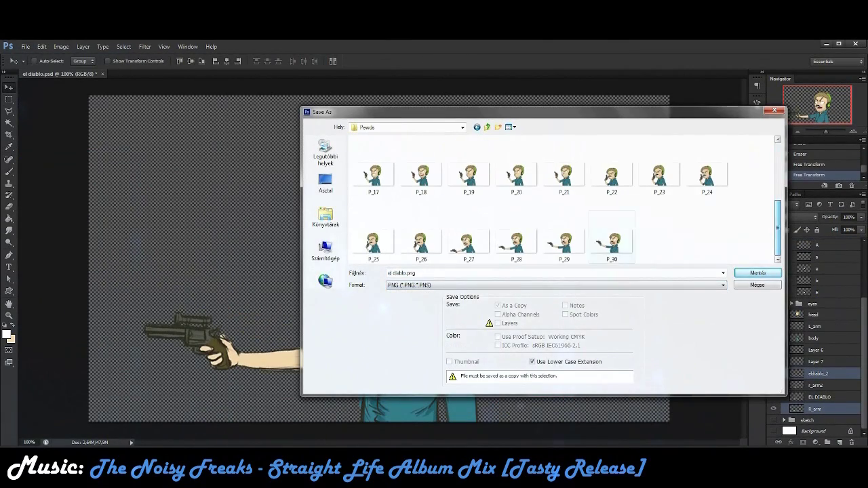
click(612, 241)
text(P_31)
key(Return)
- Rotate the gun and right arm further downward, and tilt the whole Pewds group slightly forward
key(ctrl+t)
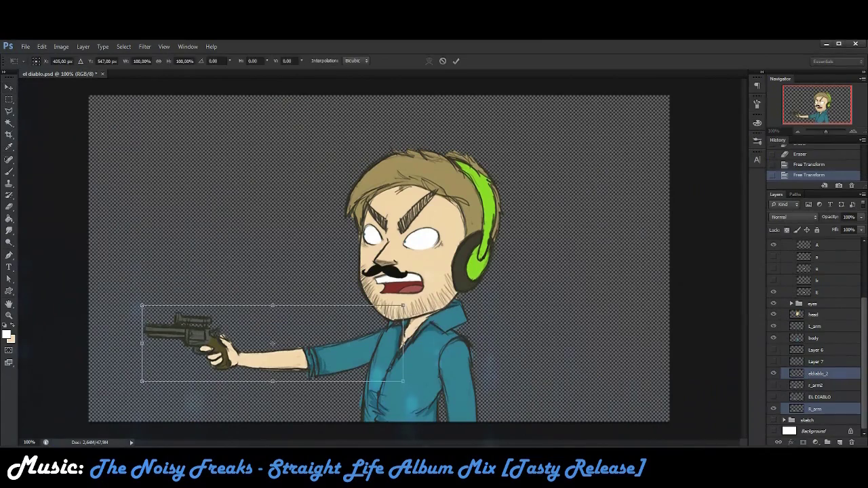
drag(136, 360, 149, 417)
click(9, 87)
key(Return)
key(ctrl+t)
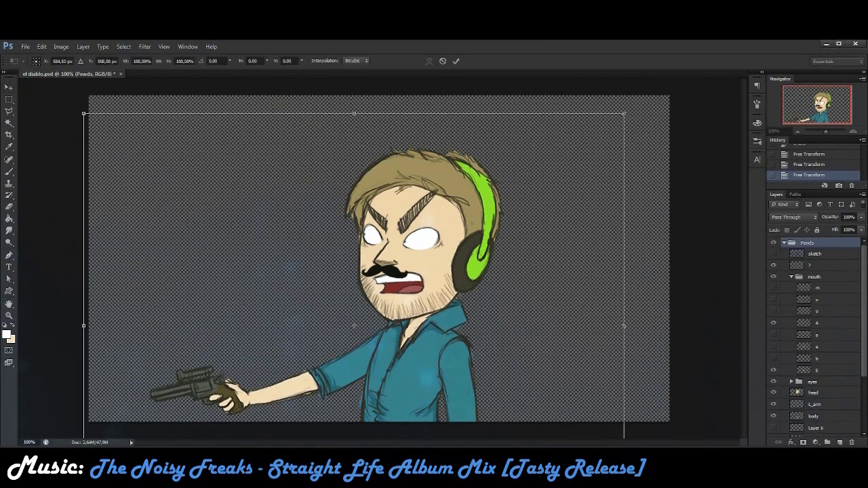
key(d)
- Save the pose with the gun pointing down as a PNG copy named P_32
click(26, 47)
click(77, 145)
click(556, 285)
click(434, 382)
scroll(563, 203, down, 3)
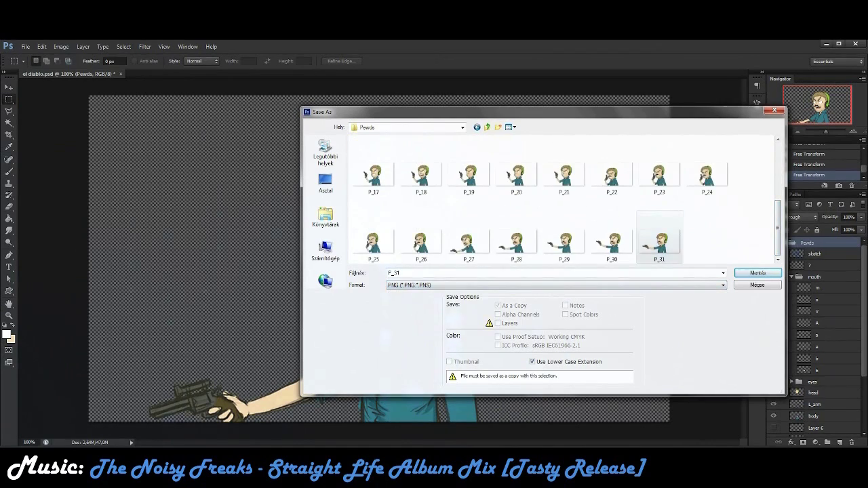
key(Return)
- Rotate the Pewds group further forward so the character with clenched teeth leans more
key(ctrl+t)
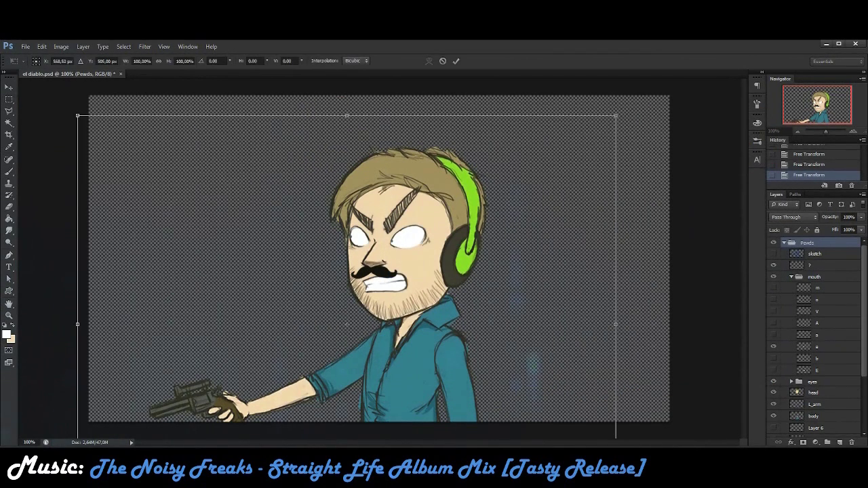
drag(627, 284, 631, 242)
key(v)
key(Return)
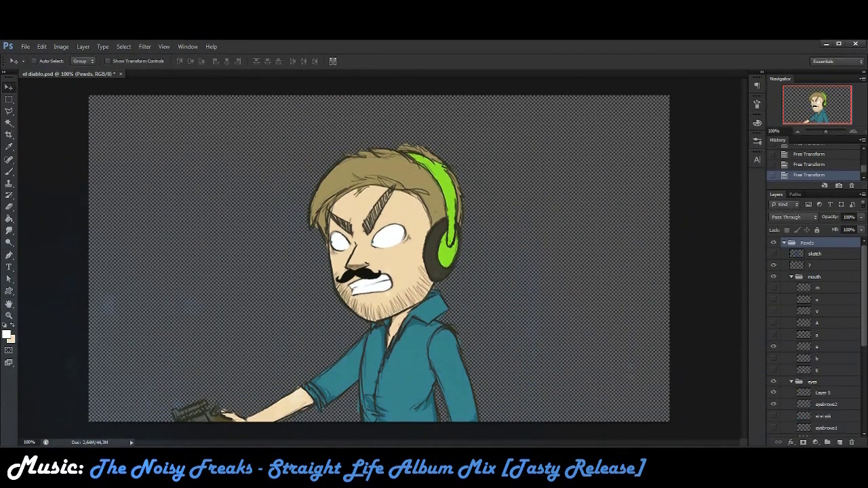
- Rotate the eldiablo_2 and R_arm layers downward until the gun leaves the canvas
scroll(814, 339, down, 3)
scroll(814, 340, down, 2)
click(818, 374)
ctrl+click(814, 409)
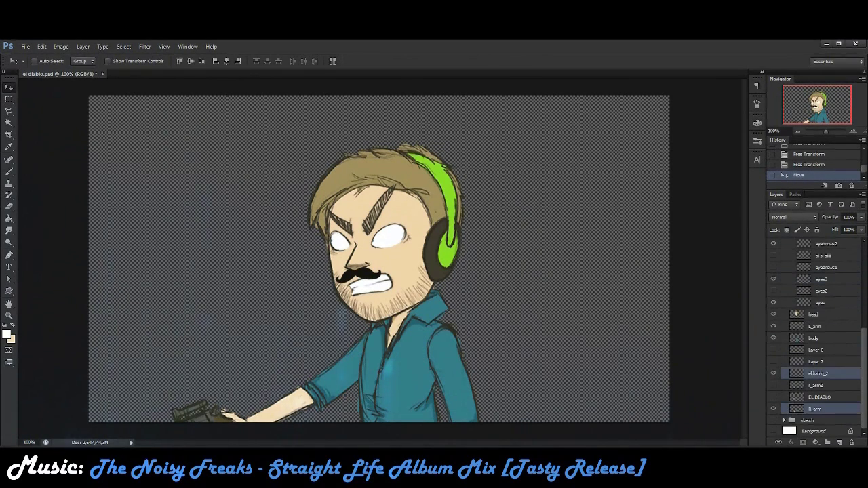
key(ctrl+t)
drag(420, 318, 414, 285)
key(Return)
- Save the pose with the gun out of frame as a PNG copy named P_33
click(25, 47)
click(48, 146)
click(557, 284)
click(421, 428)
double_click(374, 165)
click(708, 241)
key(Return)
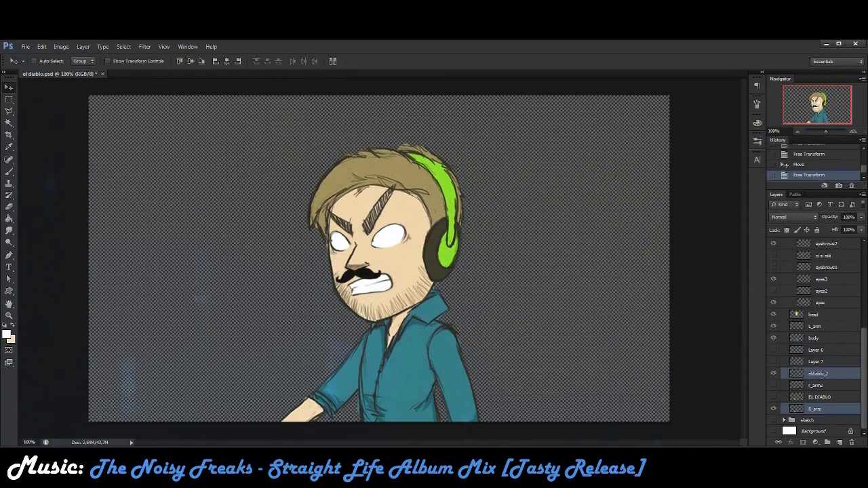
- Rotate the Pewds group by about -4.76° to deepen the forward lean
scroll(814, 339, up, 5)
click(807, 242)
key(ctrl+t)
drag(627, 265, 627, 242)
key(Return)
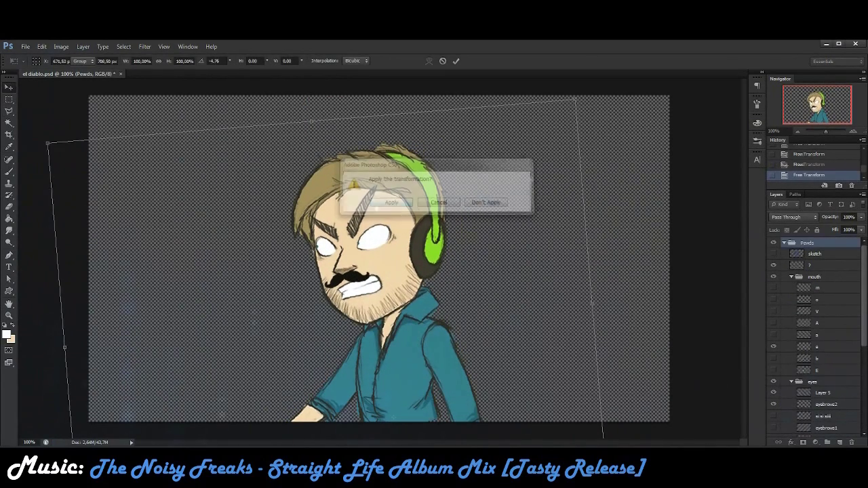
- Rotate the eldiablo_2 and R_arm layers by about -35° so the arm hangs down beside the body
scroll(814, 339, down, 5)
click(818, 374)
ctrl+click(815, 409)
key(ctrl+t)
drag(421, 319, 426, 293)
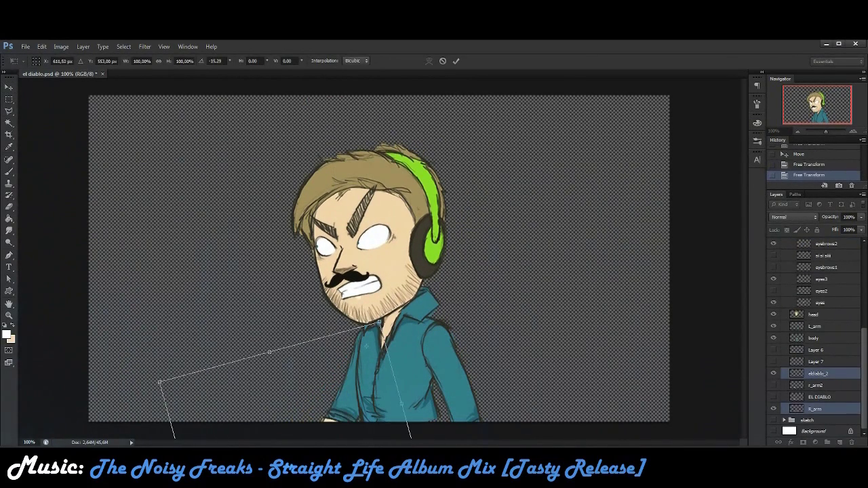
key(Return)
- Save the leaning pose with the hanging arm as a PNG copy named P_34
scroll(814, 339, up, 4)
click(25, 46)
key(shift+ctrl+s)
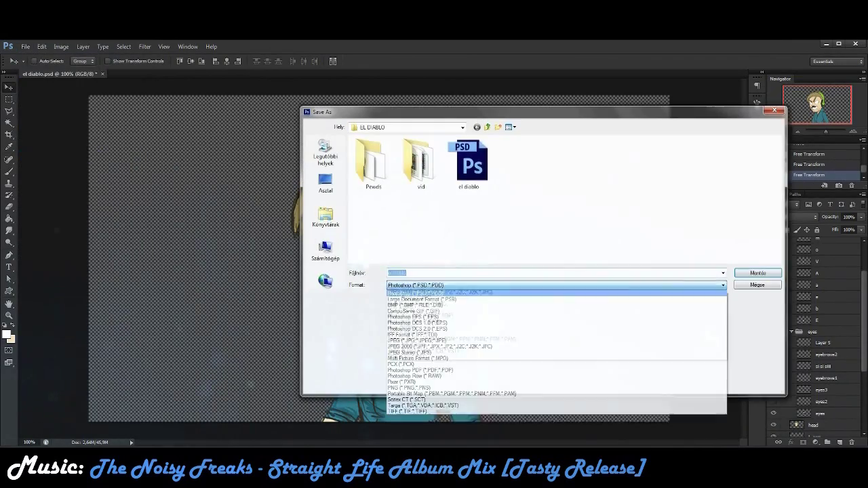
key(Return)
- Switch to the open mouth and enlarge layers A and E to 106.75% width and 121.35% height, tilted by -6.64°
key(ctrl+t)
key(Escape)
ctrl+click(824, 319)
key(ctrl+t)
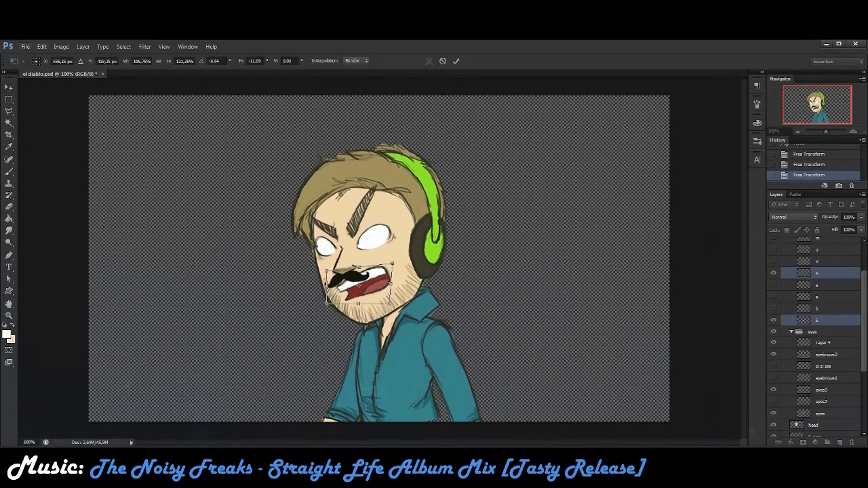
- Save the pose with the enlarged open mouth as a PNG copy named P_35
key(shift+ctrl+s)
click(421, 241)
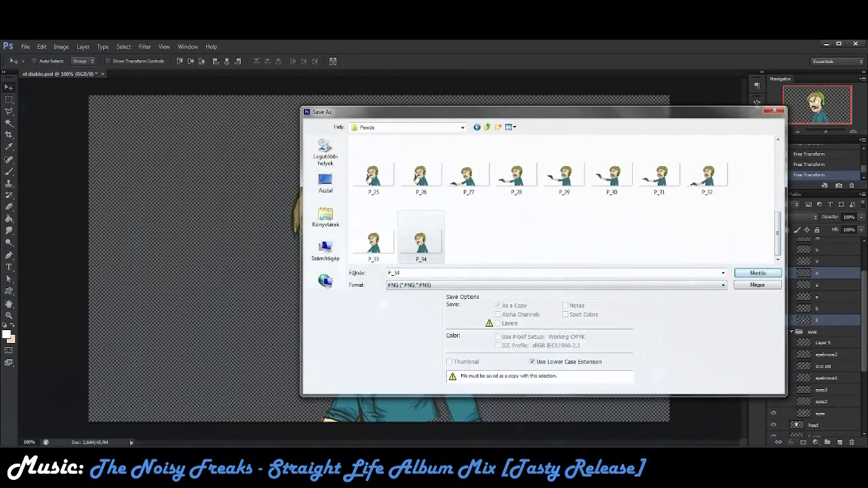
key(Return)
- Undo the mouth enlargement and save the pose as a PNG copy named P_36
click(25, 46)
click(41, 153)
click(556, 285)
click(434, 368)
click(469, 241)
key(Return)
key(Return)
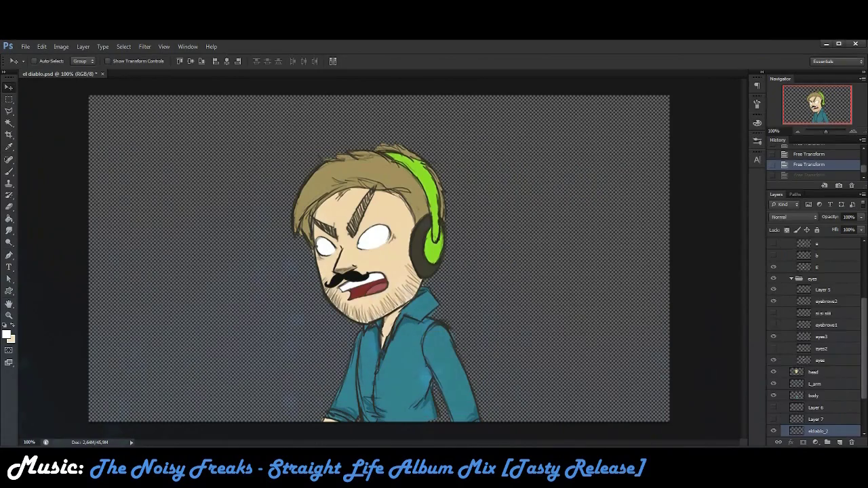
- Save two more mouth variants of the leaning pose as PNG copies named P_37 and P_38
click(25, 46)
click(41, 153)
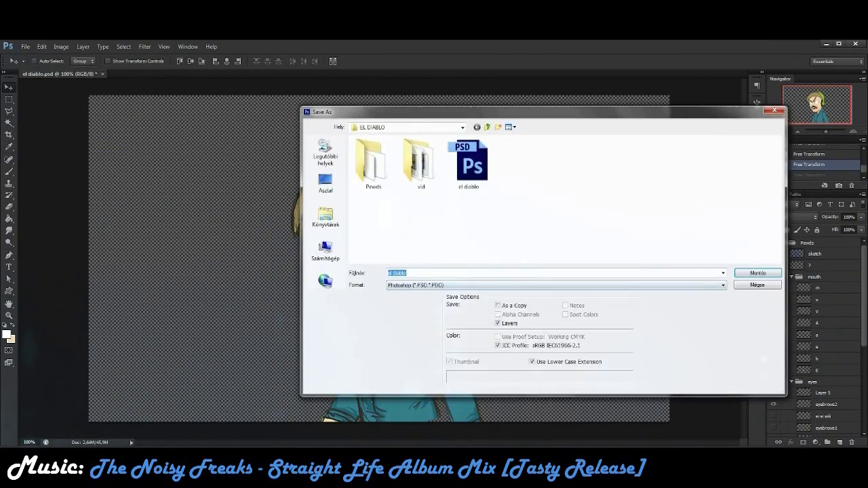
scroll(516, 239, down, 5)
key(Return)
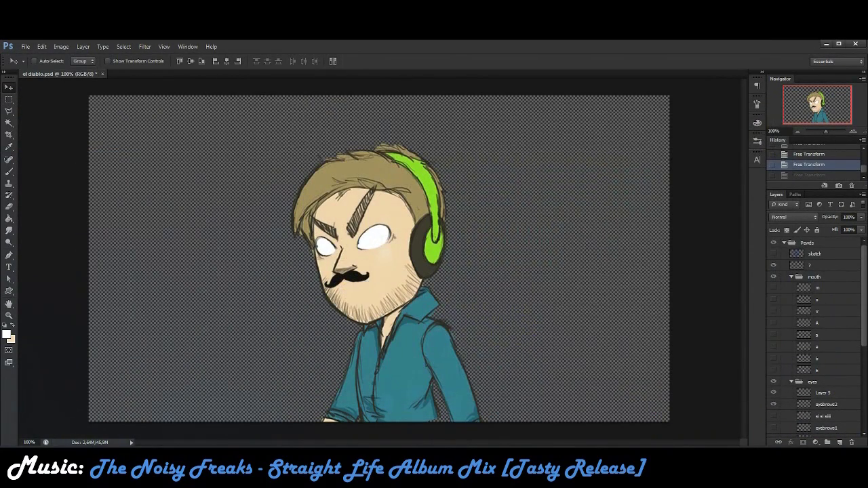
click(25, 46)
click(41, 153)
scroll(543, 218, down, 5)
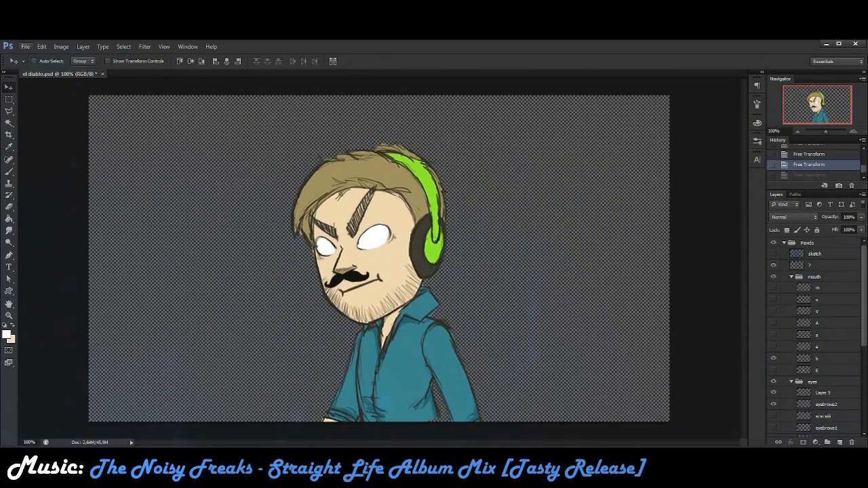
- Save the pose with the closed mouth shape b as a PNG copy named P_39
click(25, 47)
click(41, 153)
double_click(373, 163)
click(611, 241)
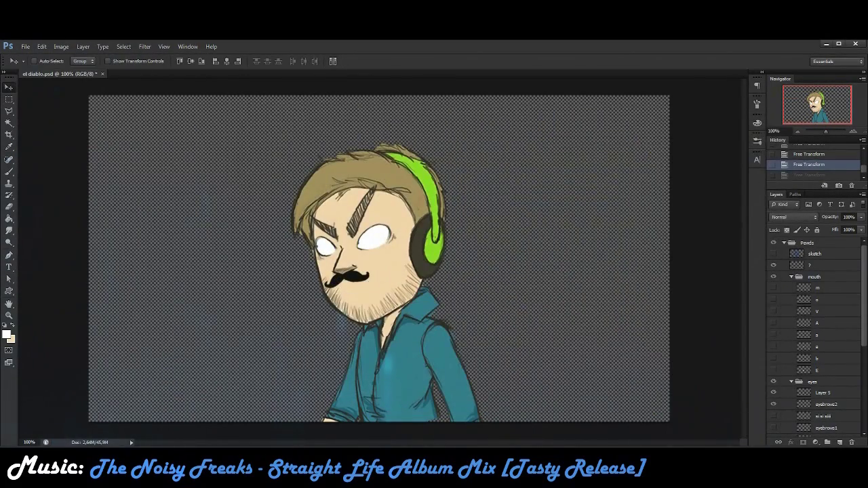
- Switch the mouth shape and save the pose as another numbered PNG copy in the Pewds folder
click(25, 47)
click(40, 153)
double_click(369, 151)
click(659, 241)
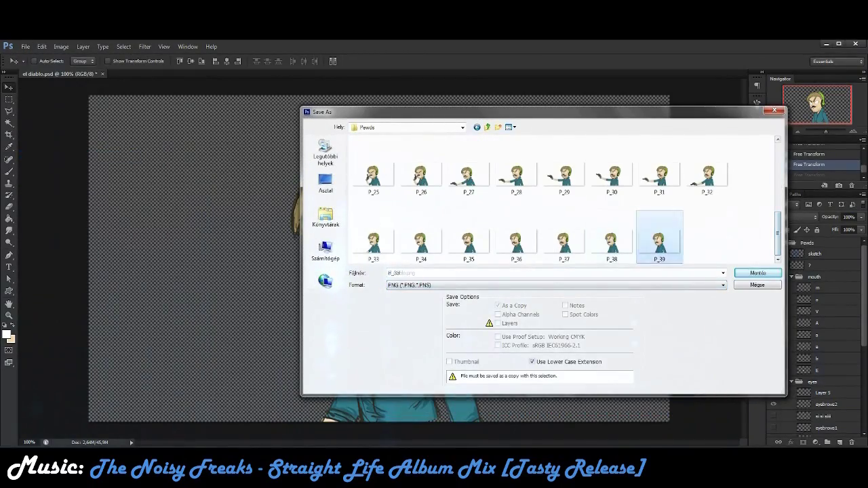
key(Return)
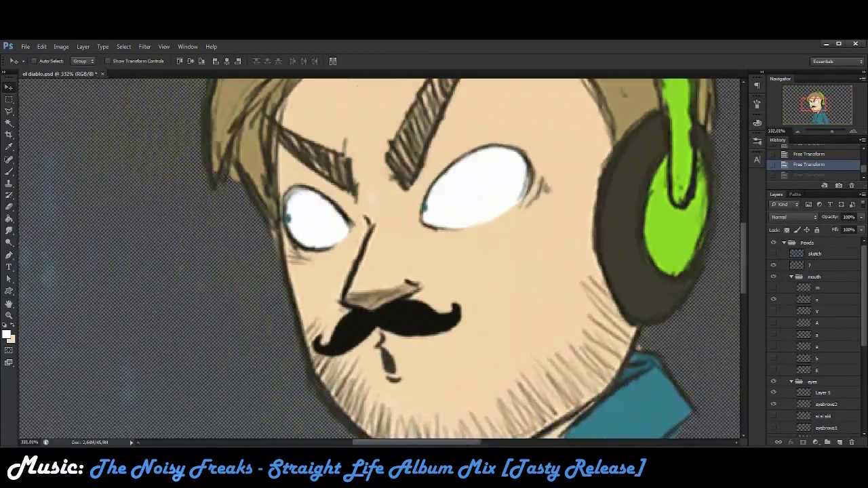
- Add a layer named >:C to the mouth group, hide mouth o, and brush a dark, curved frown below the moustache
scroll(380, 257, up, 3)
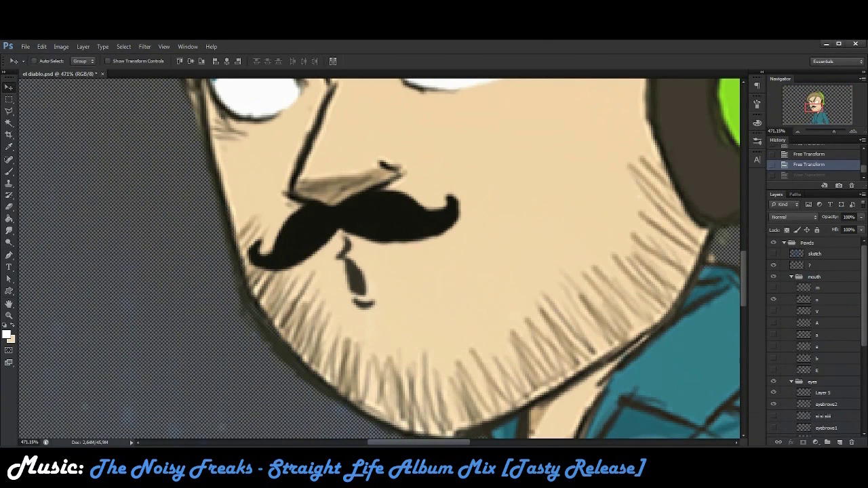
key(ctrl+shift+alt+n)
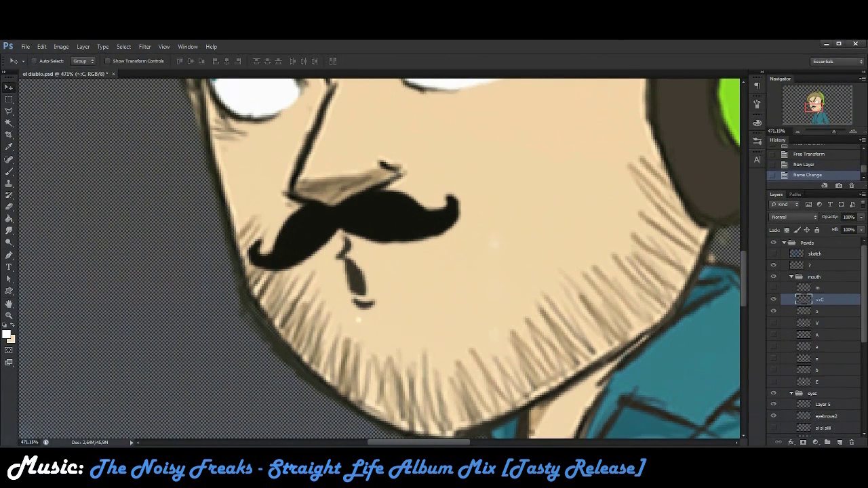
click(45, 61)
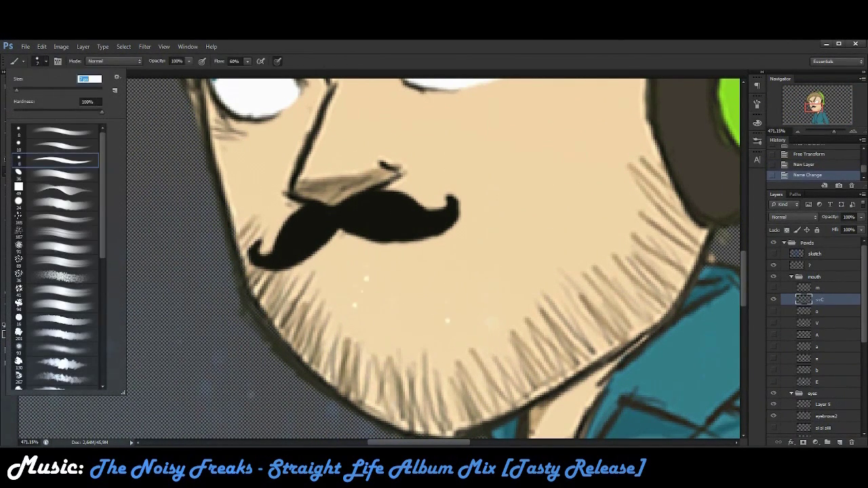
click(363, 268)
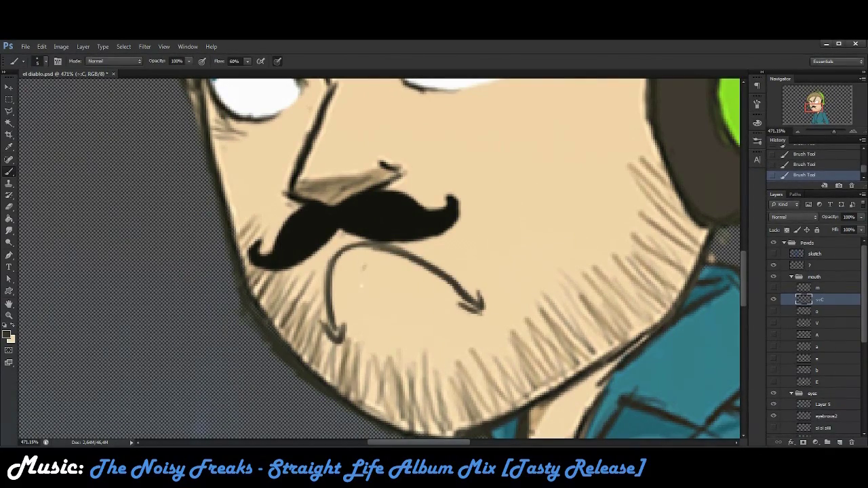
scroll(373, 271, down, 4)
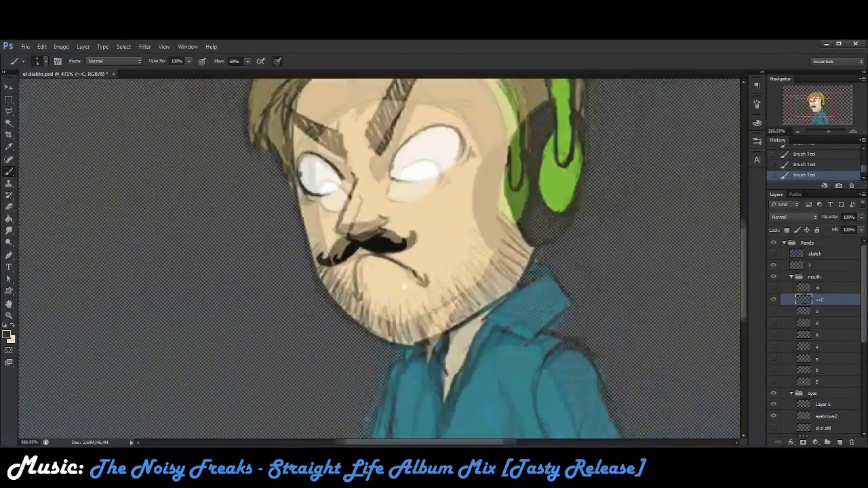
- Free-transform the moustache layer slightly, and rotate the frown on layer >:C by about 4.2° below it
click(817, 265)
key(ctrl+t)
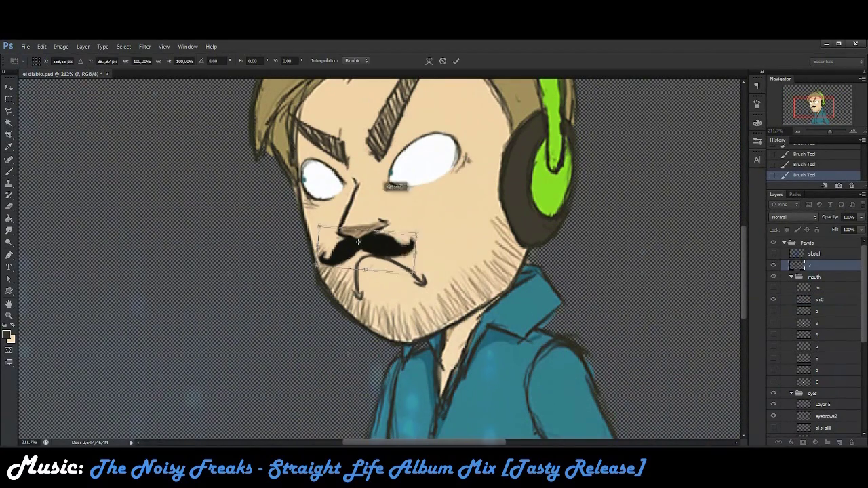
key(b)
key(Return)
key(ctrl+t)
drag(396, 191, 402, 192)
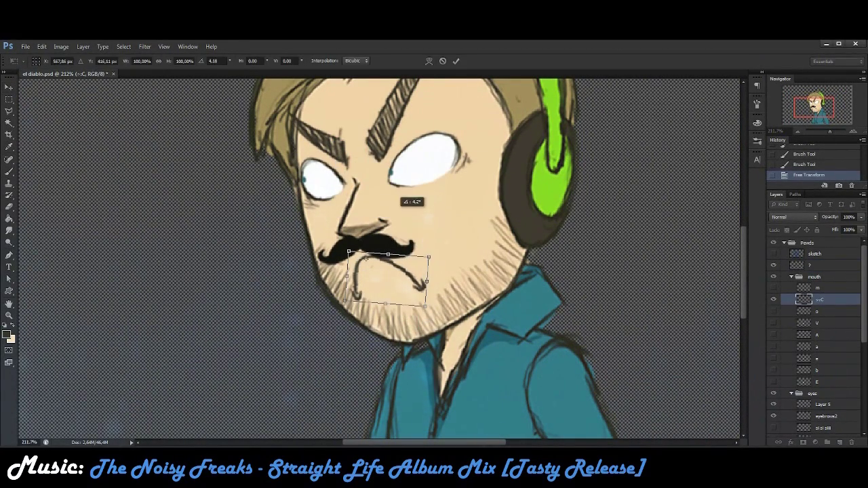
- Save the frowning pose as a PNG copy named P_41 in the Pewds folder
click(25, 46)
click(37, 90)
key(Return)
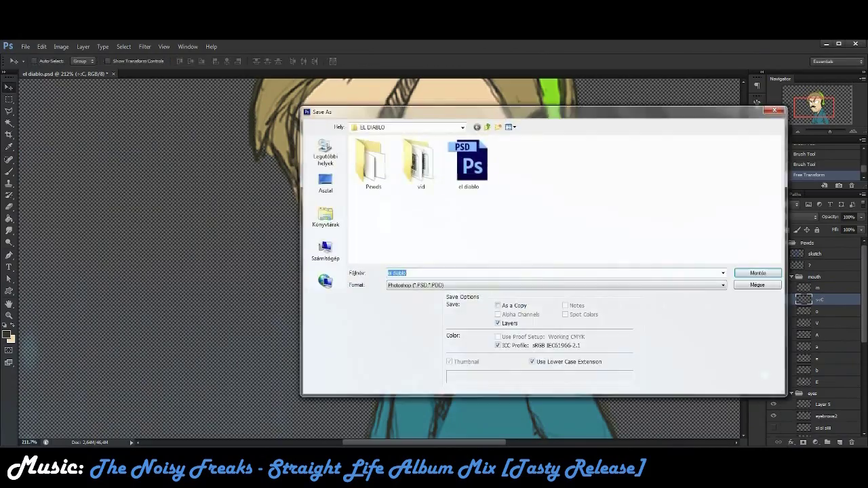
key(Return)
click(25, 46)
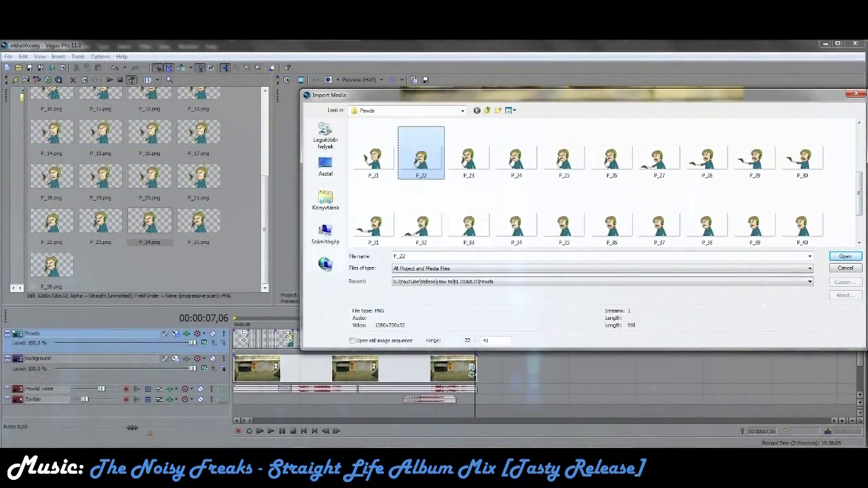
- Switch to Vegas Pro and import the images P_27 through P_41 from the Pewds folder into the project media
key(shift+End)
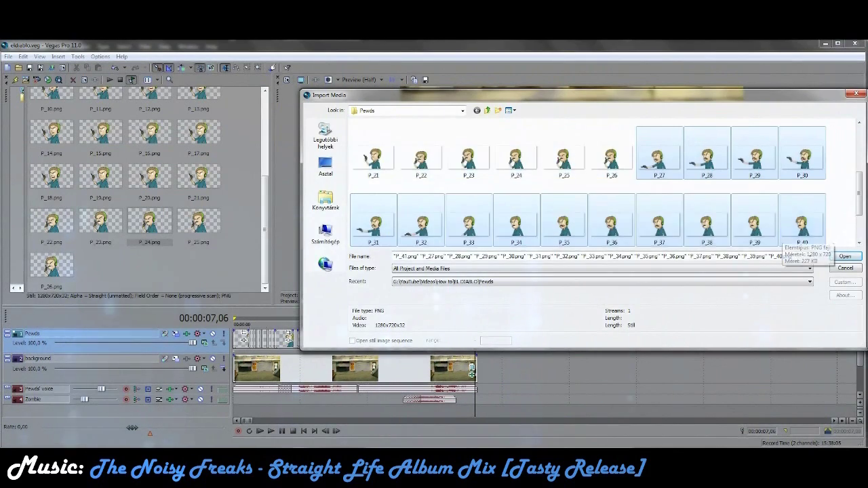
key(Return)
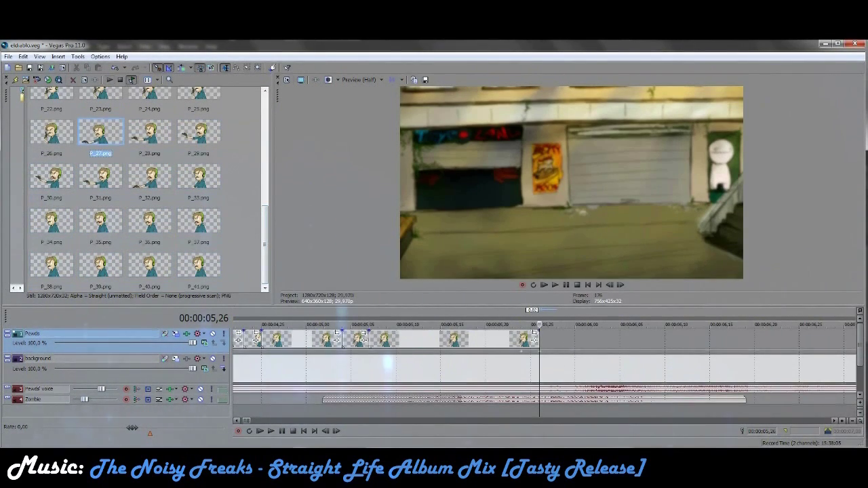
- Lay the gun-lowering frames from P_27 to P_32 and the first leaning poses on the Pewds track, starting at 00:00:05,26
key(space)
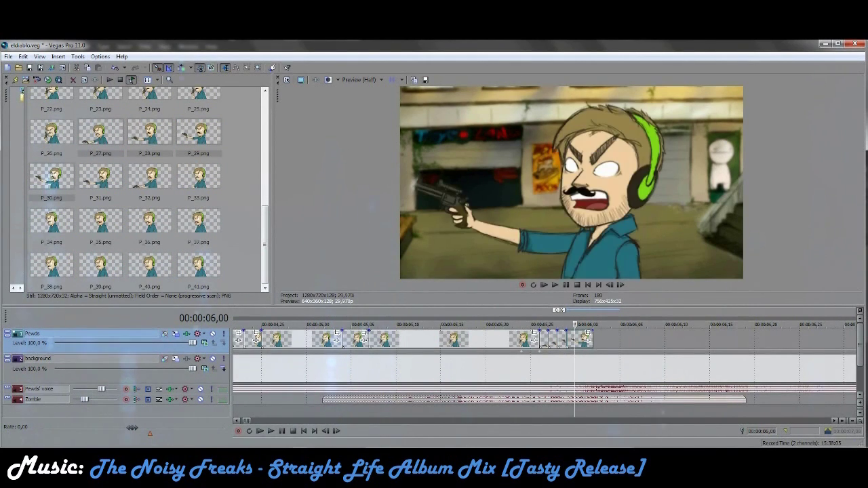
click(100, 176)
double_click(101, 176)
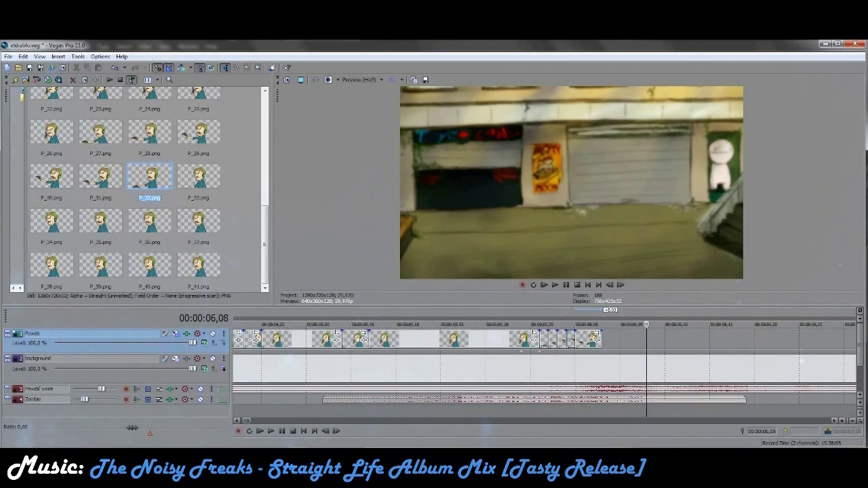
double_click(199, 176)
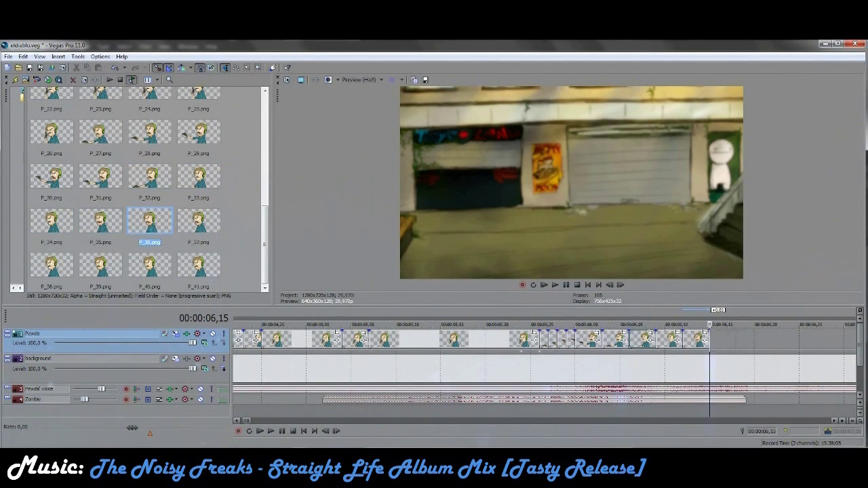
- Continue the Pewds track with the remaining leaning mouth poses, closing the gaps between them to match the voice
drag(749, 337, 722, 338)
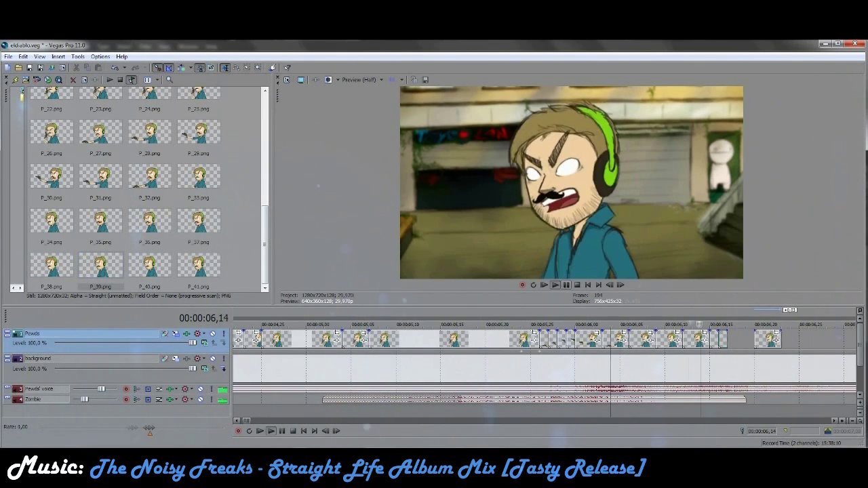
drag(768, 338, 741, 337)
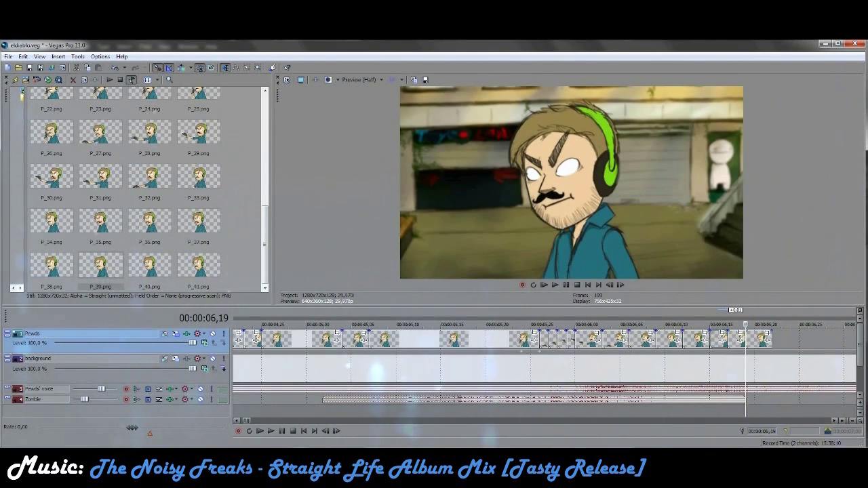
drag(150, 265, 776, 337)
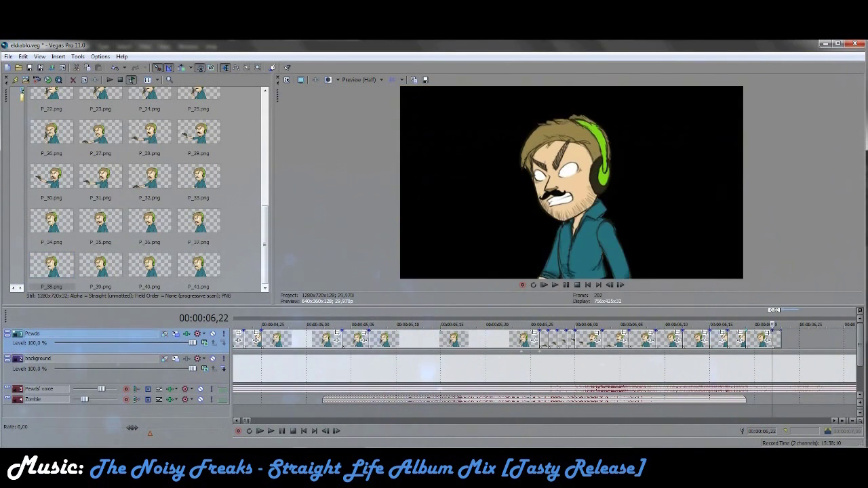
- Play back the whole animation from the start to check the pose timing against the voice audio
drag(765, 369, 542, 374)
key(space)
scroll(543, 375, down, 6)
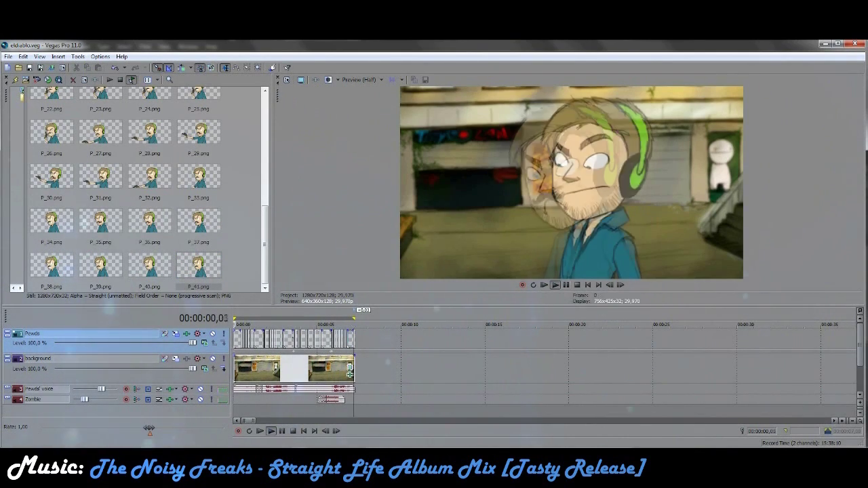
key(space)
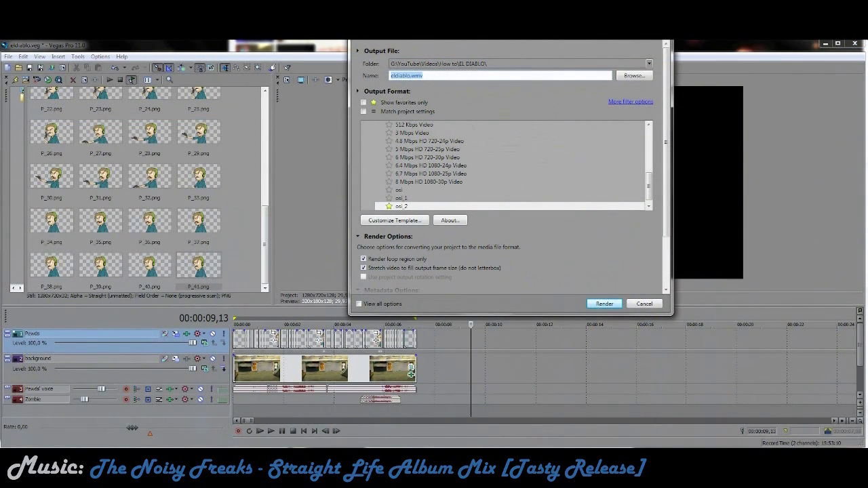
- Render the loop region as eldiablo.wmv in the EL DIABLO folder using the osi_2 template, stretched to fill the frame
key(Return)
key(Return)
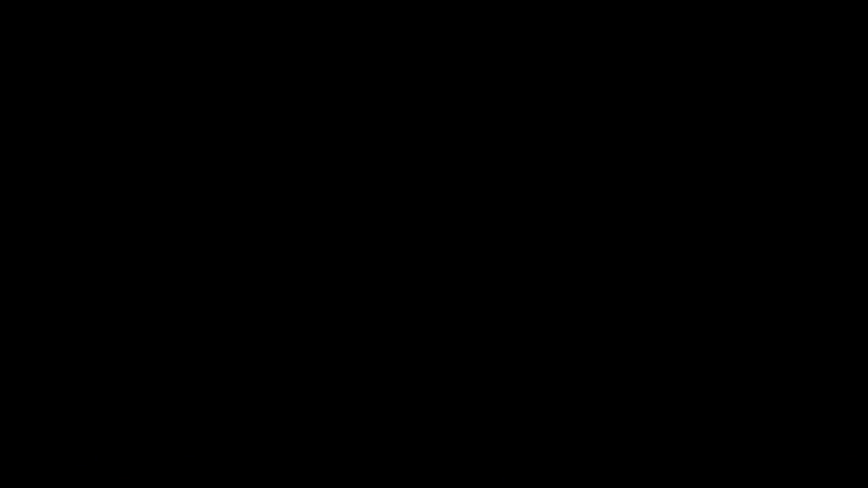